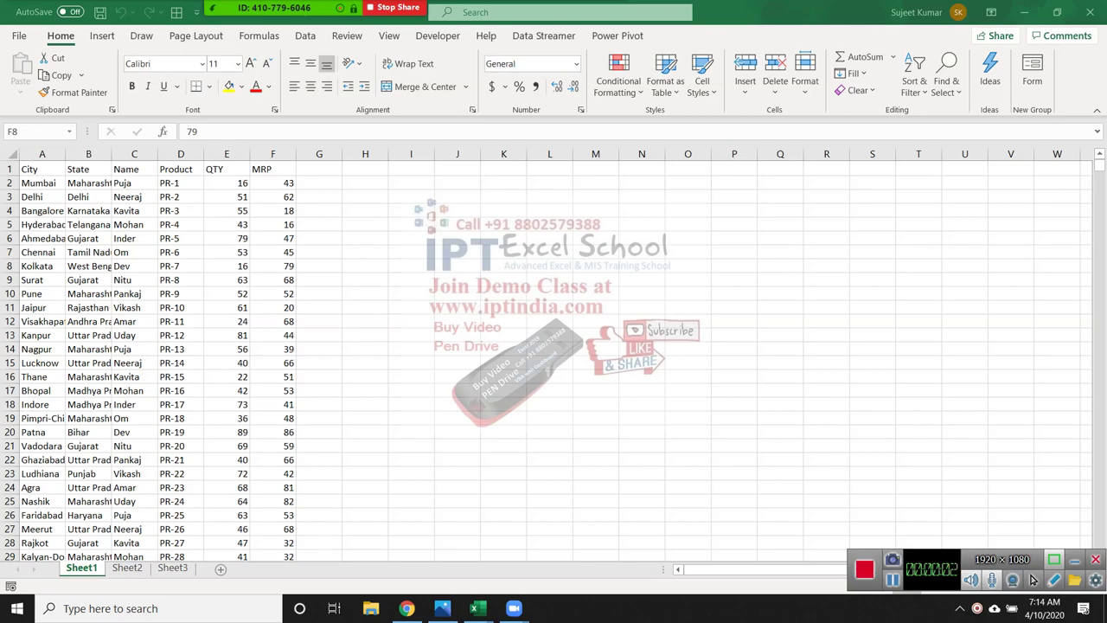
AutoFit columns A–F, narrow column A to fit the city names, and move to cell G1.
{"action": "key", "text": "alt+h"}
{"action": "key", "text": "o"}
{"action": "key", "text": "i"}
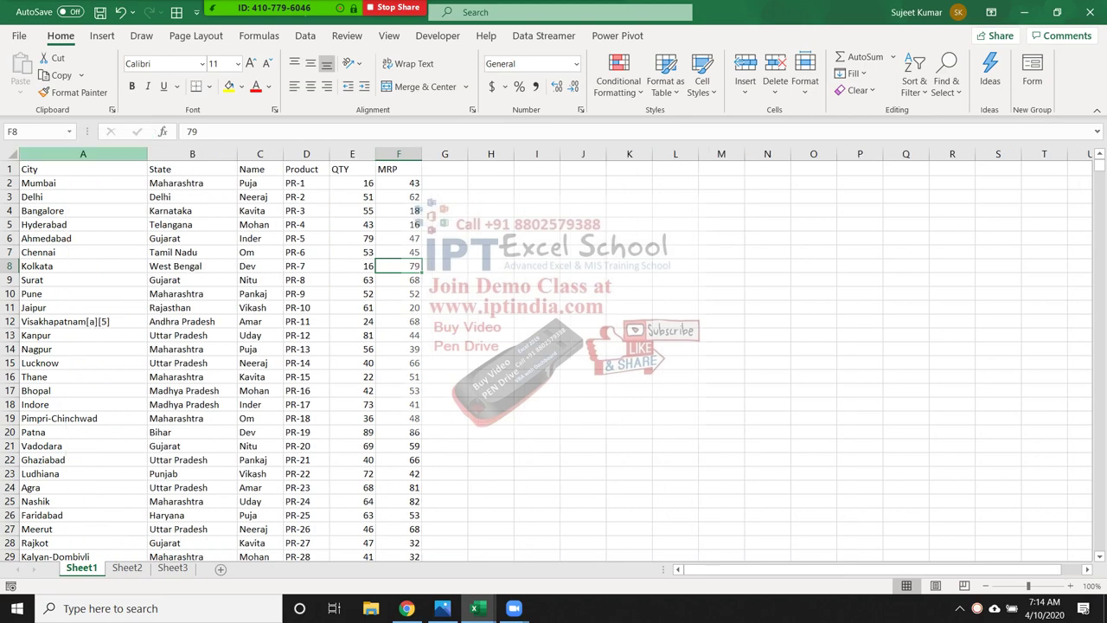
{"action": "left_click_drag", "start_coordinate": [147, 154], "coordinate": [120, 154]}
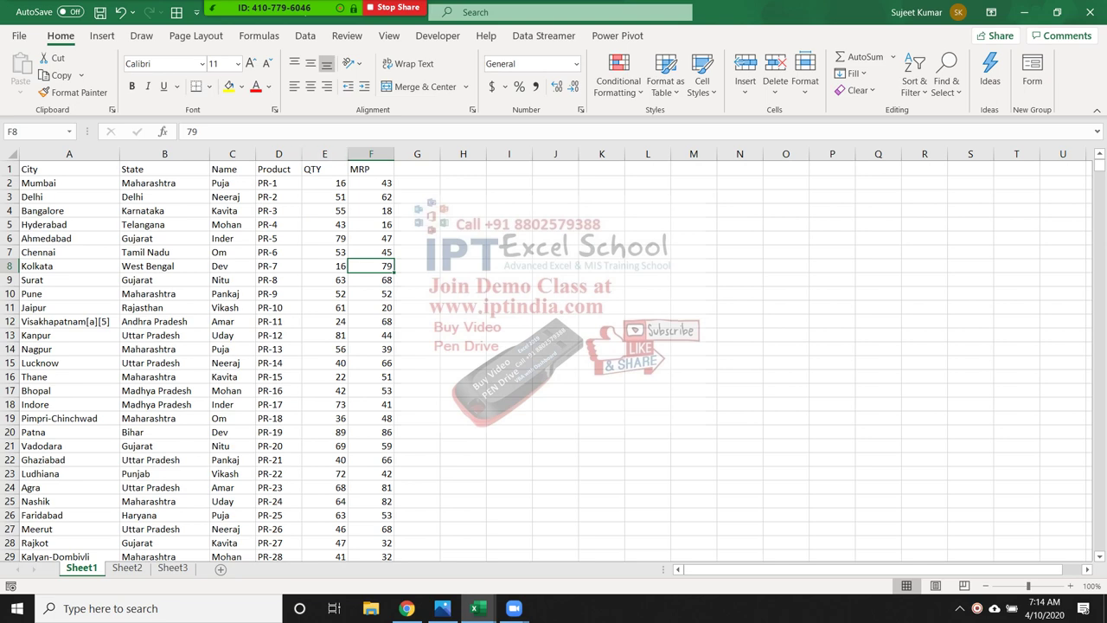
{"action": "left_click", "coordinate": [324, 210]}
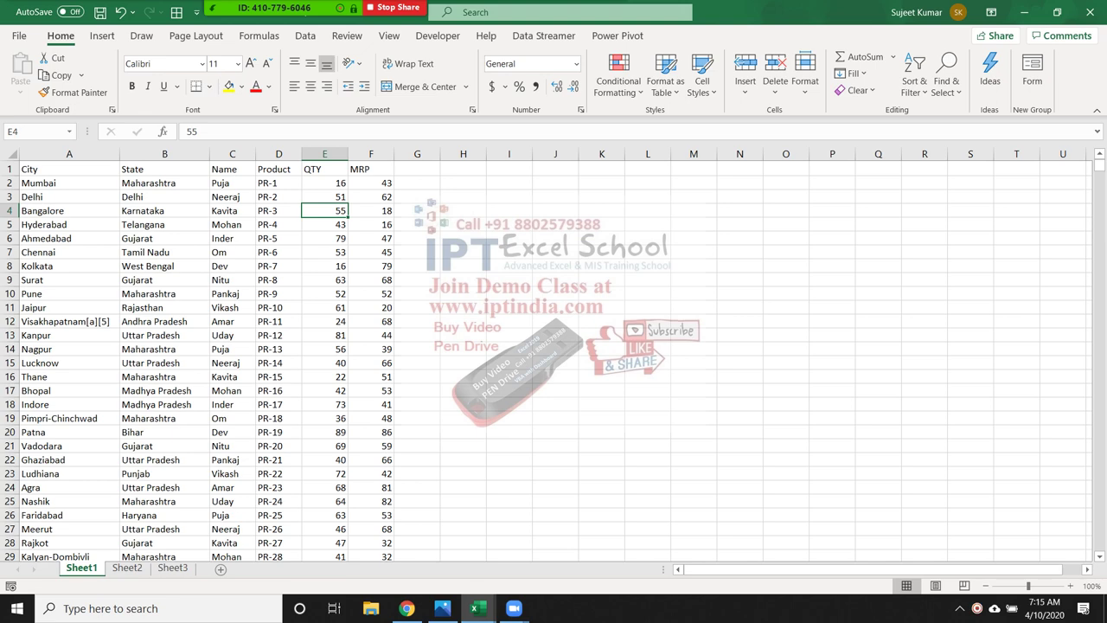
{"action": "key", "text": "Up"}
{"action": "key", "text": "Up"}
{"action": "key", "text": "Up"}
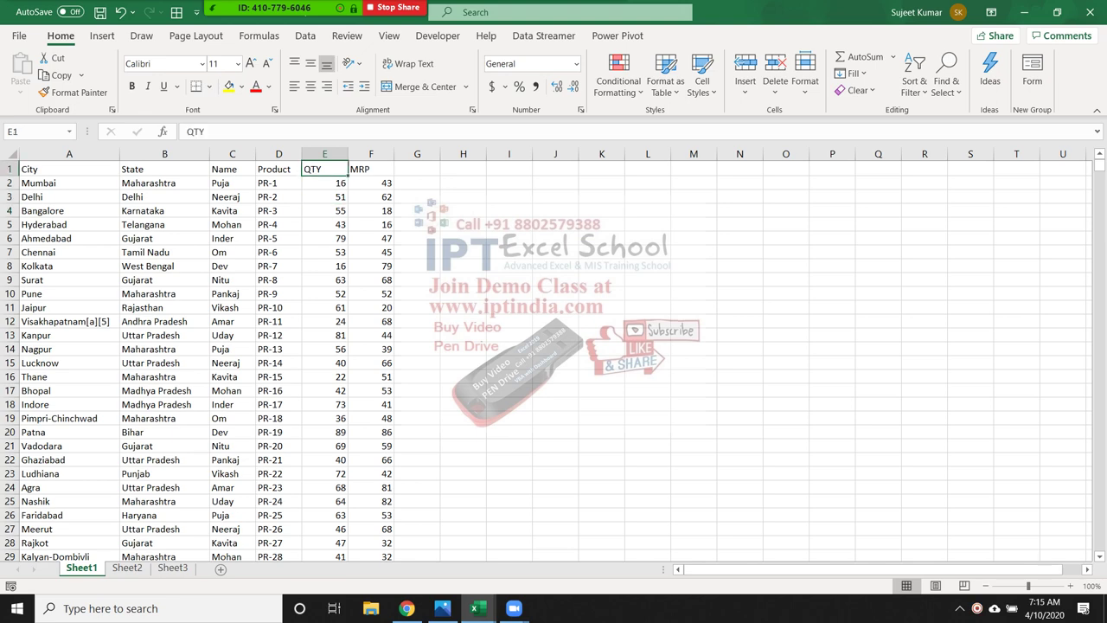
{"action": "key", "text": "Right"}
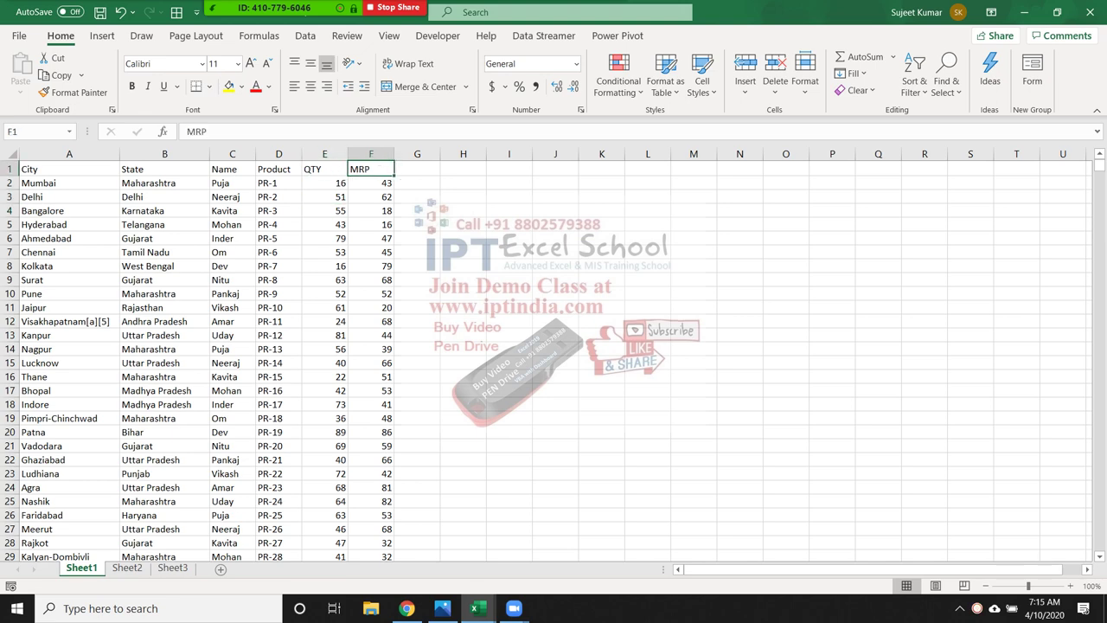
{"action": "key", "text": "Right"}
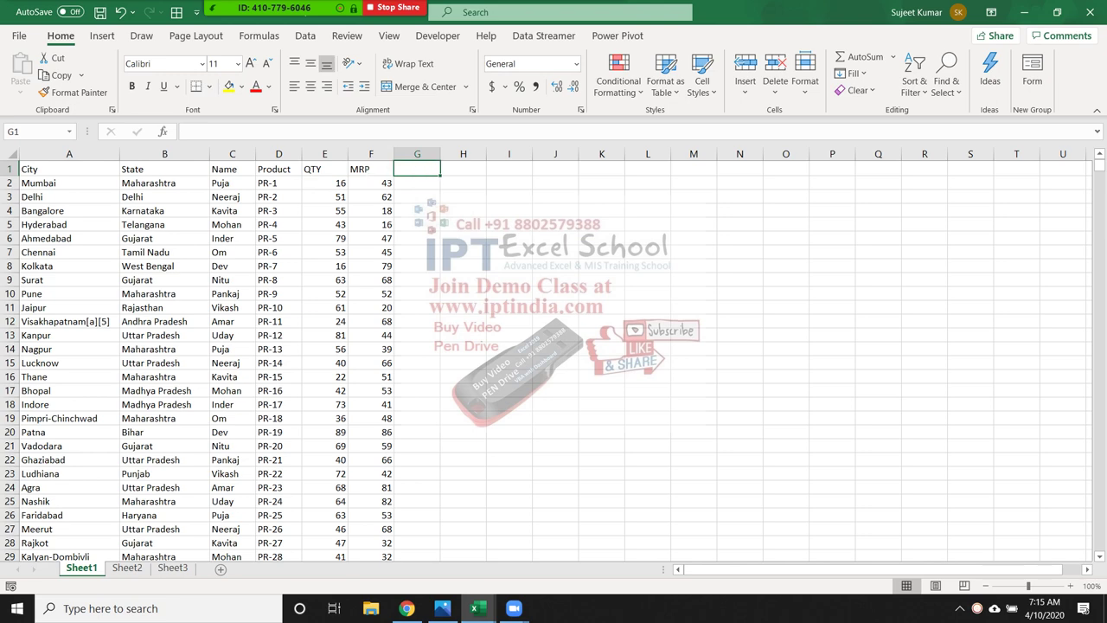
{"action": "key", "text": "Down"}
{"action": "key", "text": "Down"}
{"action": "key", "text": "Down"}
{"action": "key", "text": "Up"}
{"action": "key", "text": "shift+space"}
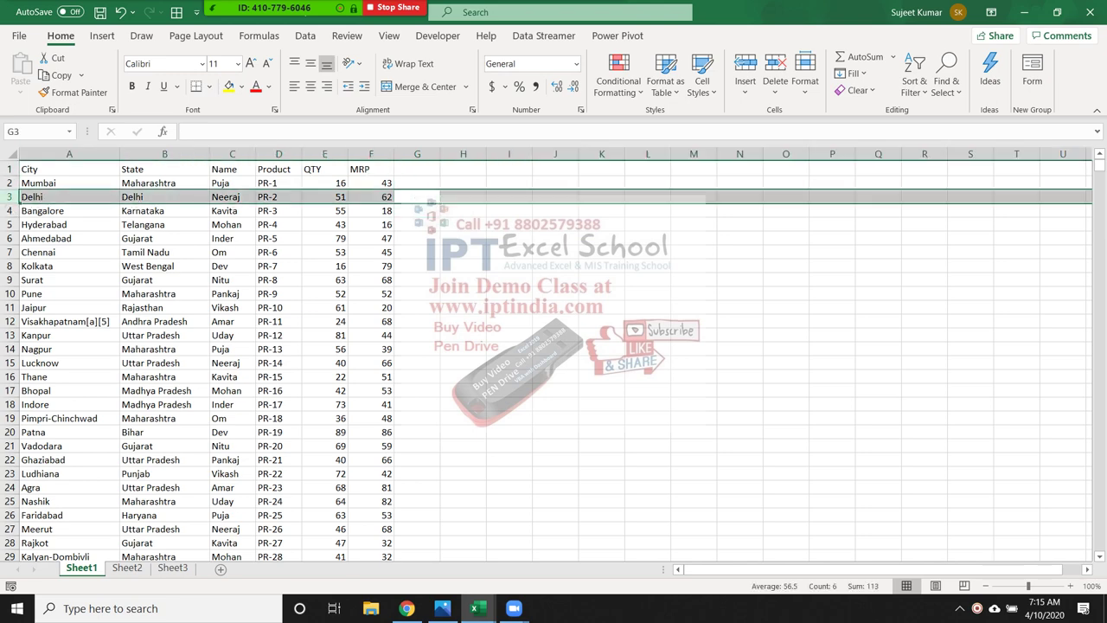
{"action": "key", "text": "ctrl+shift+plus"}
{"action": "key", "text": "Down"}
{"action": "key", "text": "Down"}
{"action": "key", "text": "shift+space"}
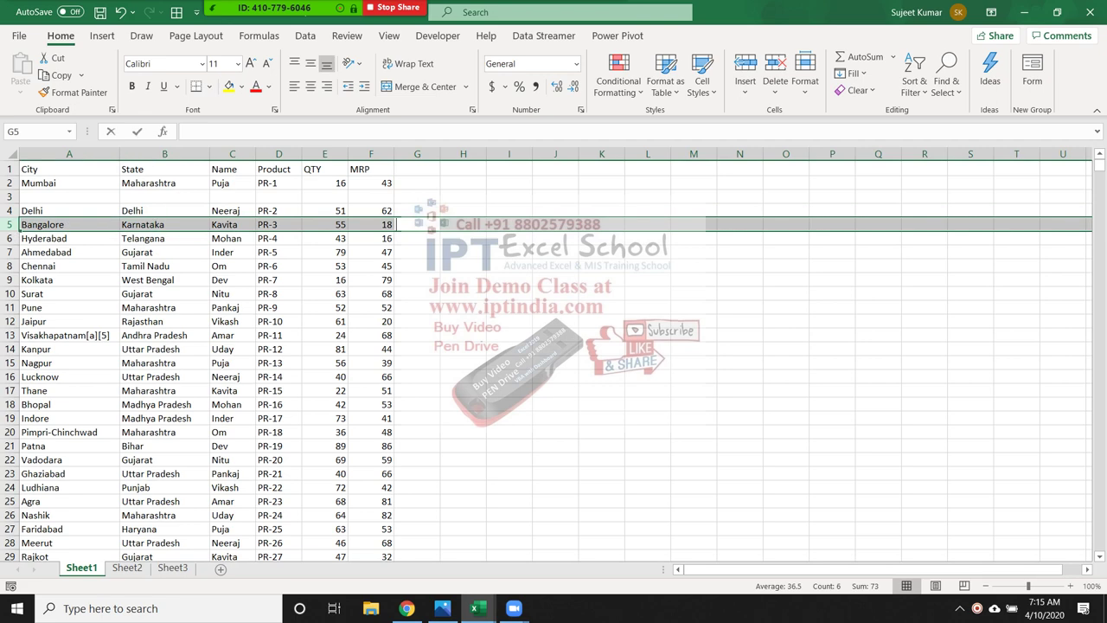
{"action": "key", "text": "ctrl+shift+plus"}
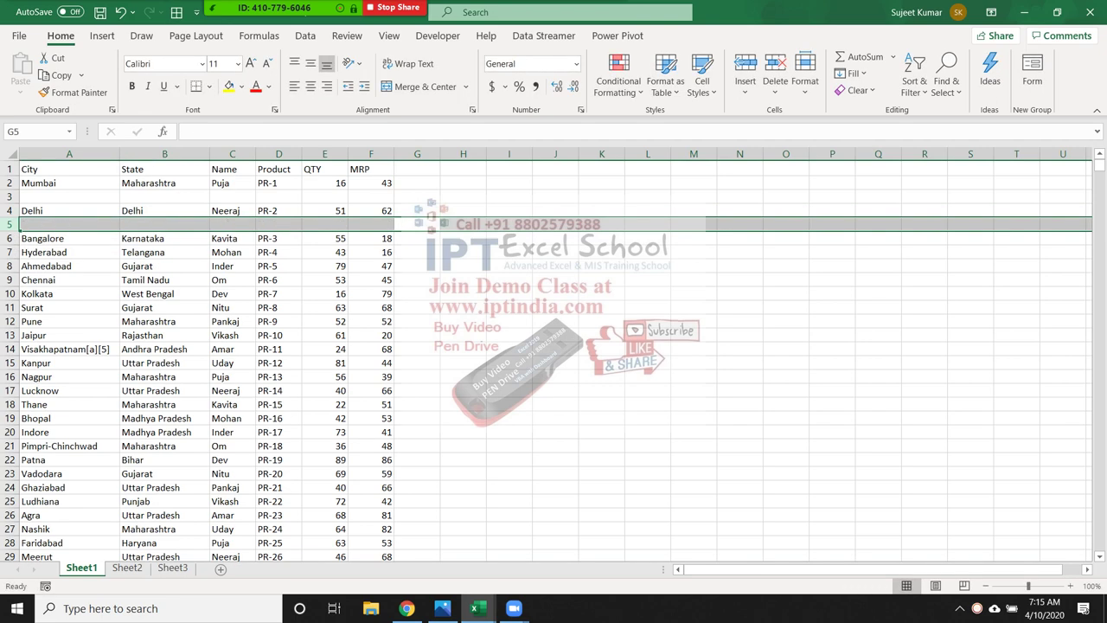
{"action": "key", "text": "Down"}
{"action": "key", "text": "Down"}
{"action": "key", "text": "shift+space"}
{"action": "key", "text": "ctrl+shift+plus"}
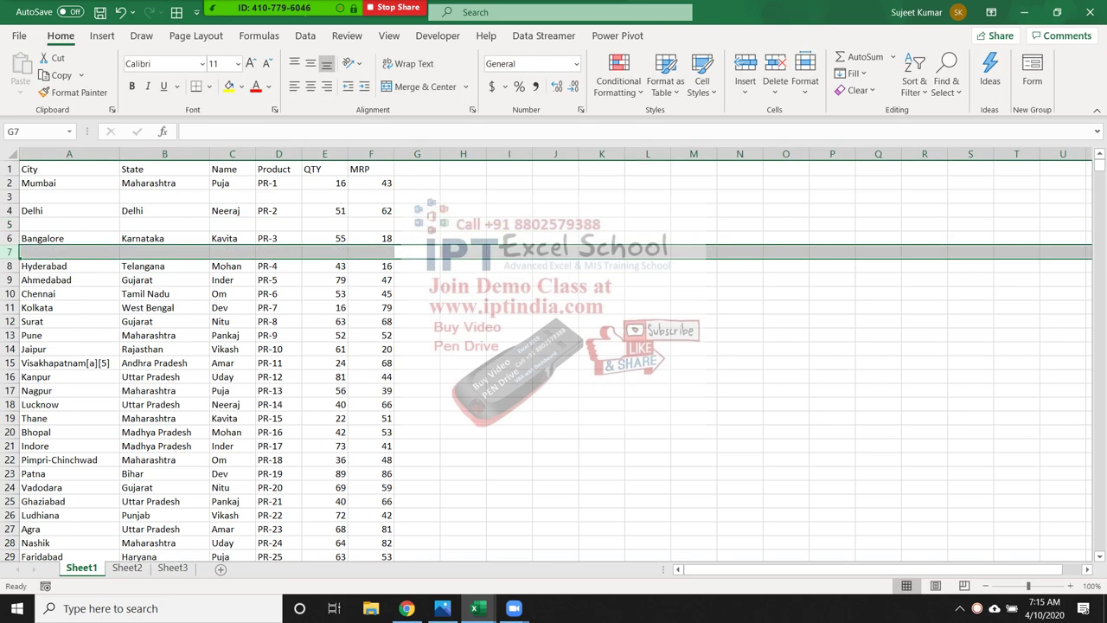
{"action": "key", "text": "Up"}
{"action": "key", "text": "Up"}
{"action": "key", "text": "Up"}
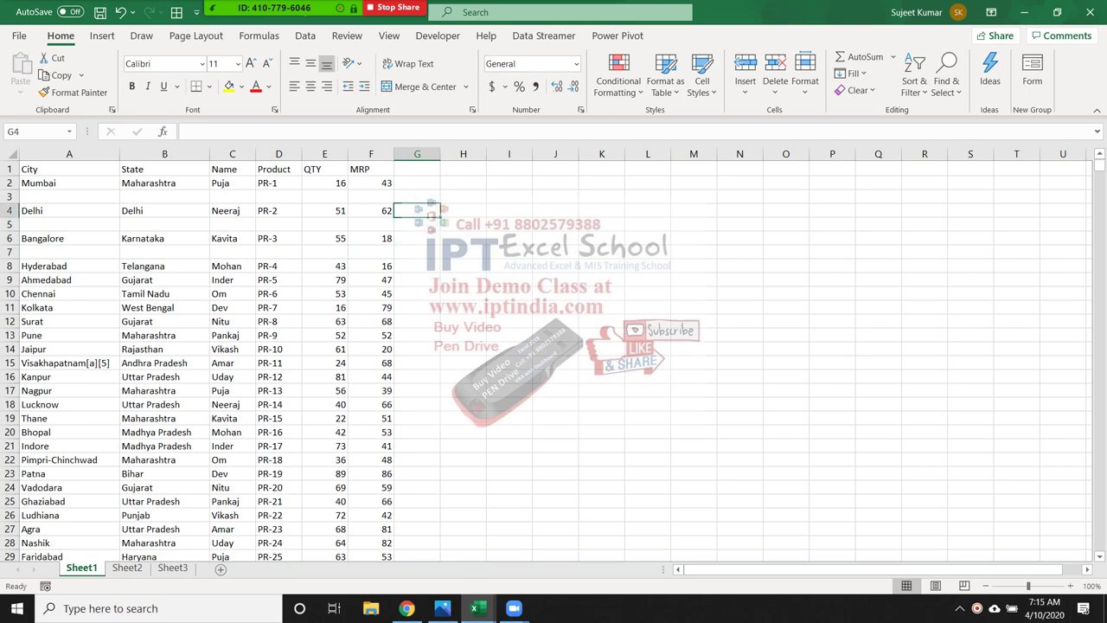
{"action": "key", "text": "Up"}
{"action": "key", "text": "Down"}
{"action": "key", "text": "Down"}
{"action": "key", "text": "Down"}
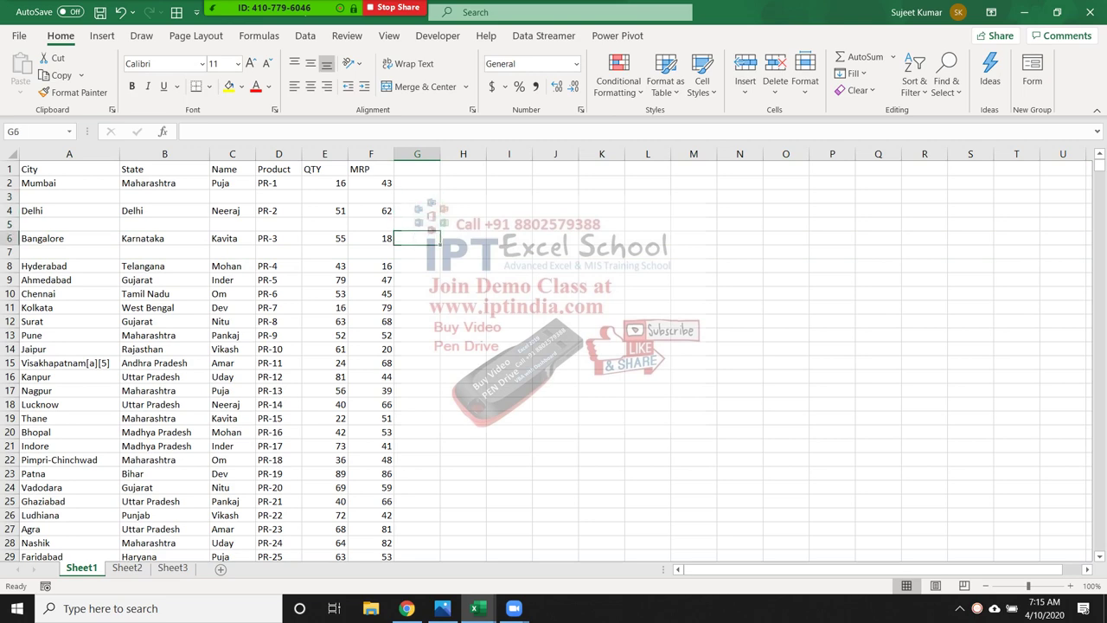
{"action": "key", "text": "ctrl+z"}
{"action": "key", "text": "ctrl+z"}
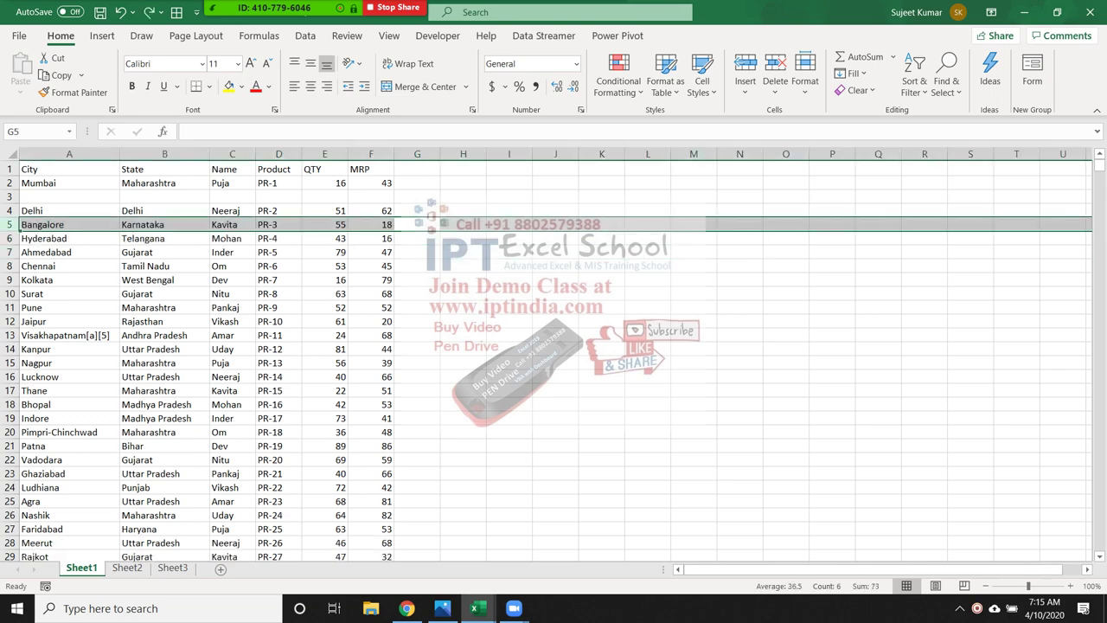
{"action": "key", "text": "ctrl+z"}
{"action": "key", "text": "Up"}
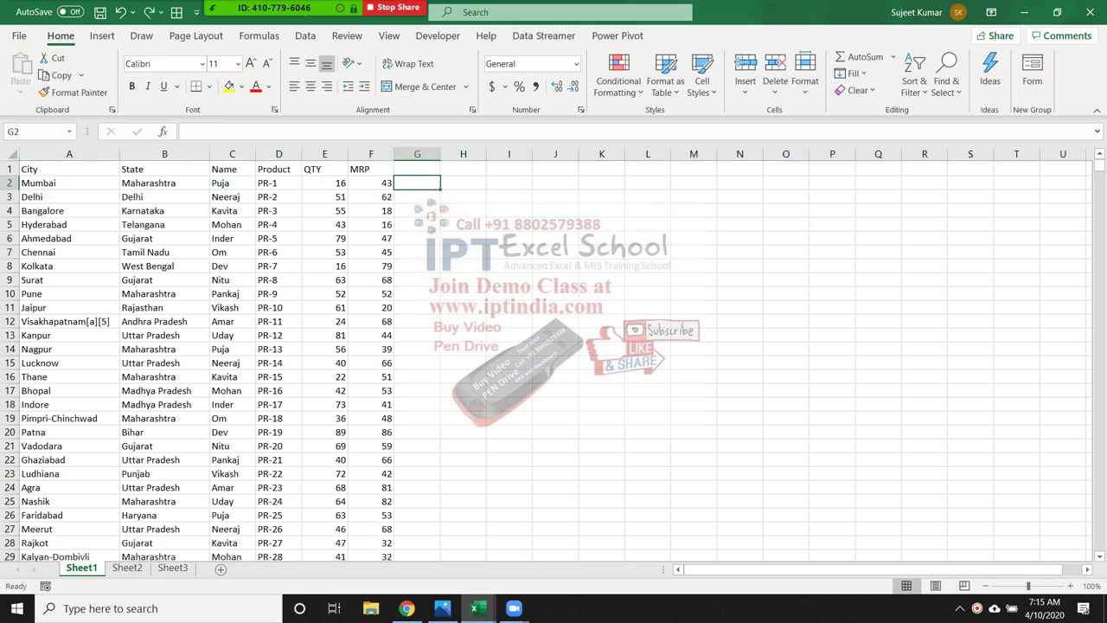
{"action": "key", "text": "Up"}
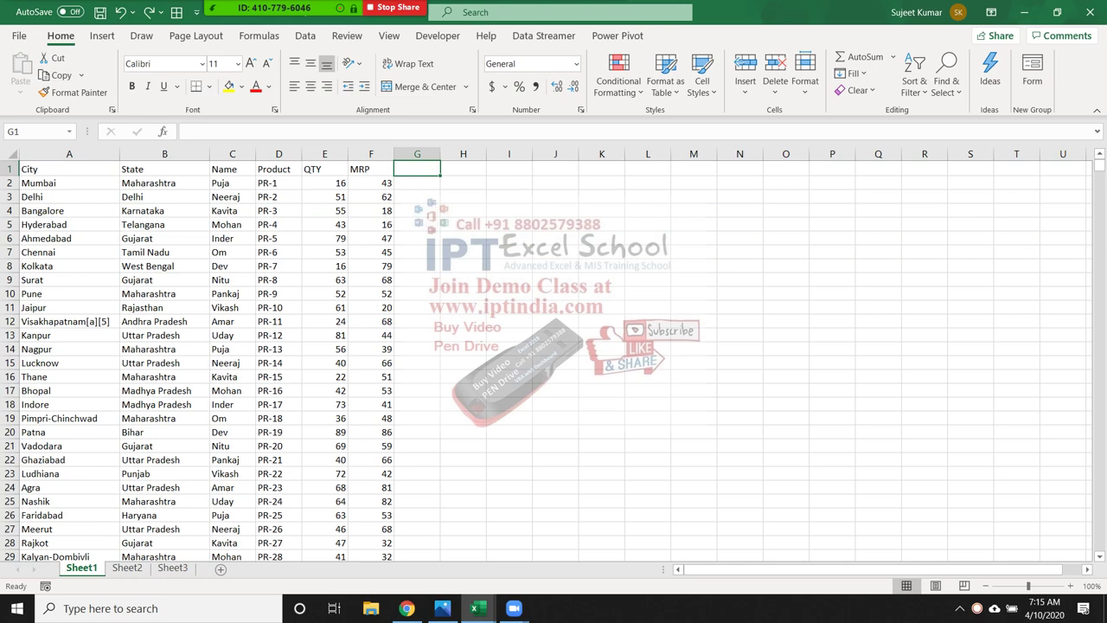
Enter the header 'Sr' in G1 and the number 1 in G2.
{"action": "type", "text": "Sr"}
{"action": "key", "text": "Return"}
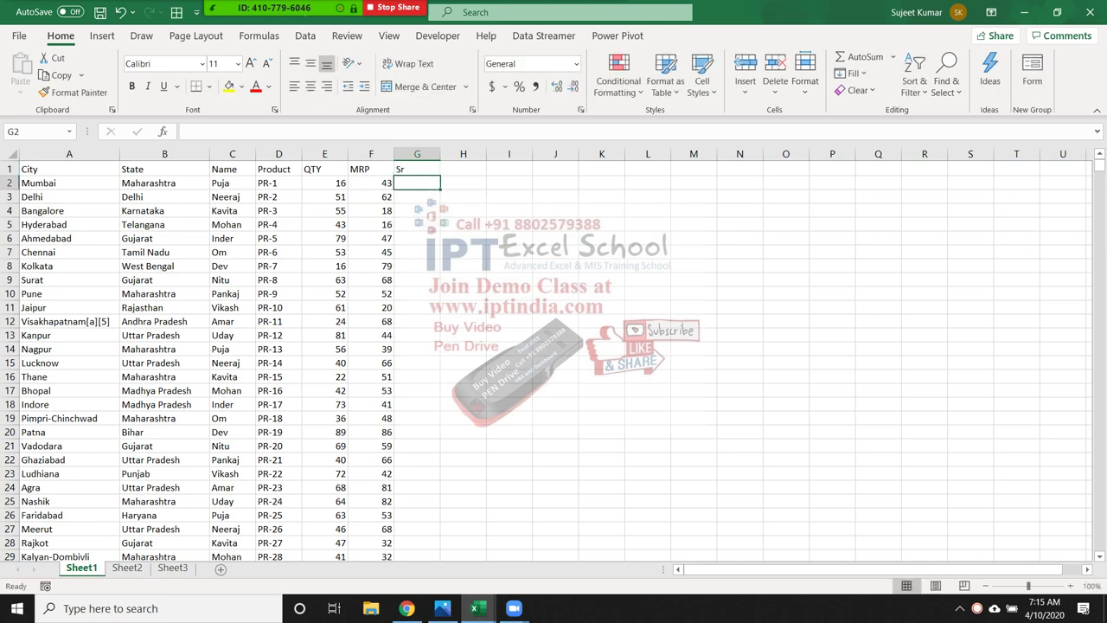
{"action": "type", "text": "1"}
{"action": "key", "text": "Return"}
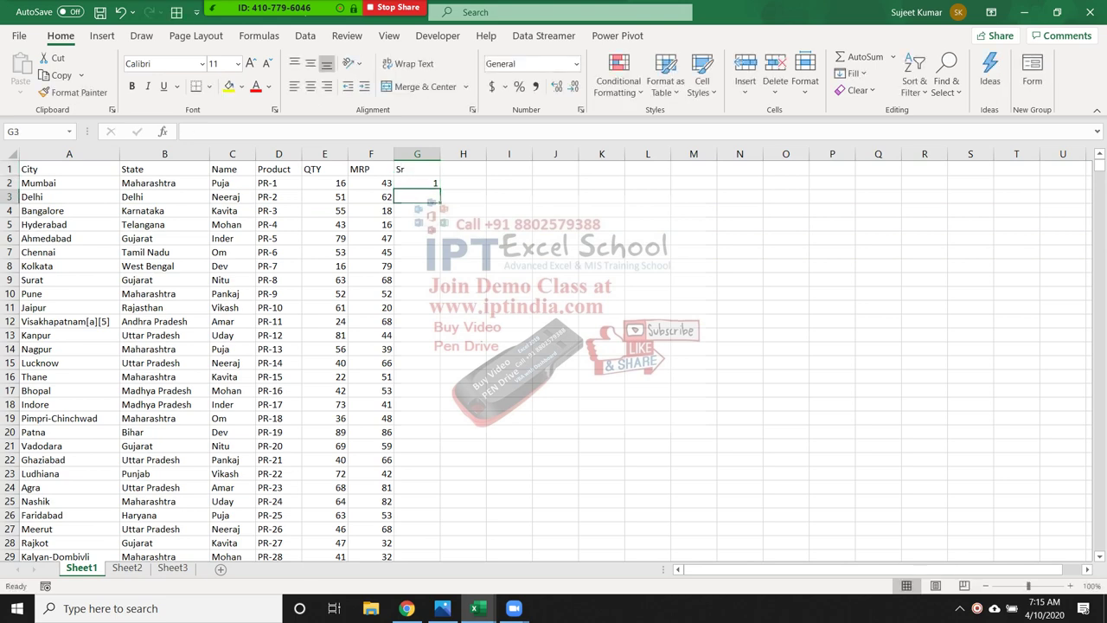
Fill the Sr series from 1 down to 2107 at the Gangtok row.
{"action": "left_click", "coordinate": [417, 183]}
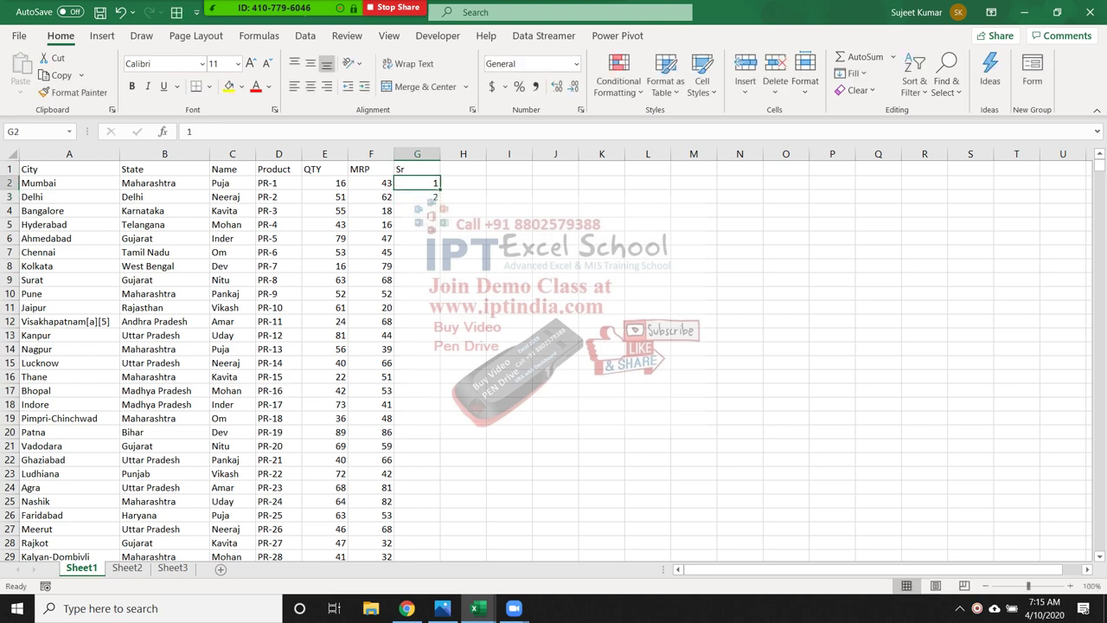
{"action": "left_click_drag", "start_coordinate": [441, 189], "coordinate": [440, 203]}
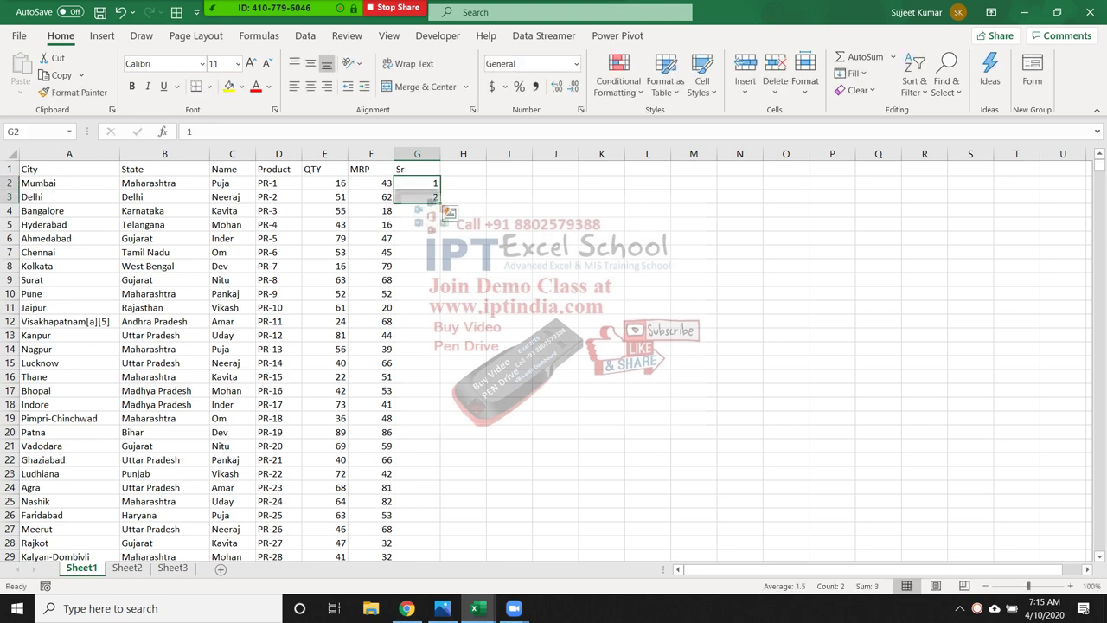
{"action": "double_click", "coordinate": [441, 203]}
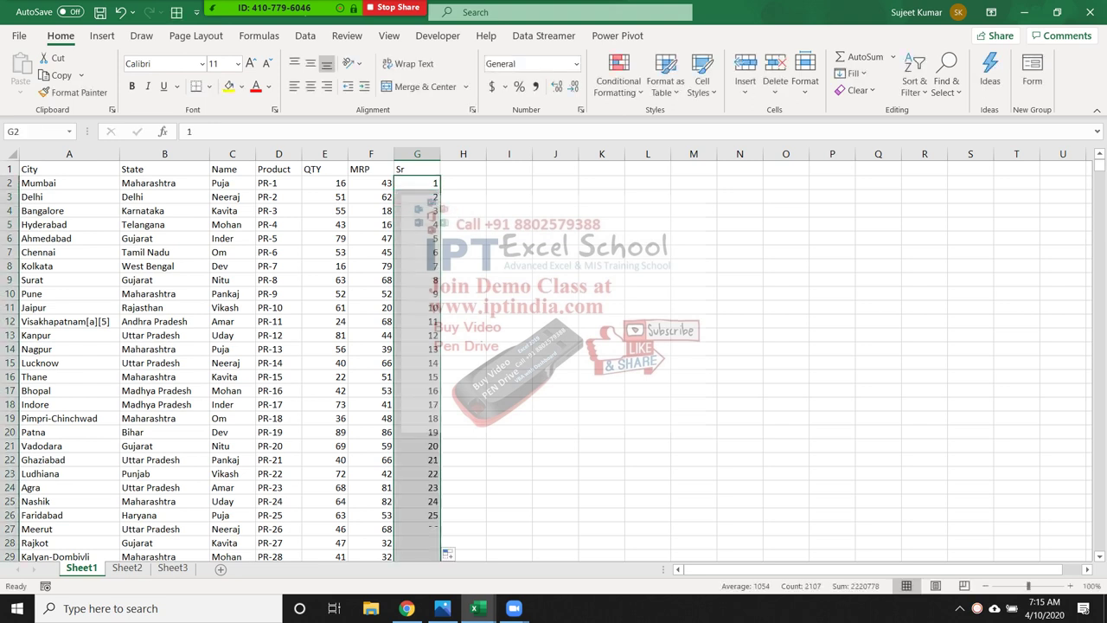
{"action": "mouse_move", "coordinate": [416, 183]}
{"action": "left_mouse_down"}
{"action": "mouse_move", "coordinate": [428, 217]}
{"action": "mouse_move", "coordinate": [419, 184]}
{"action": "left_mouse_up"}
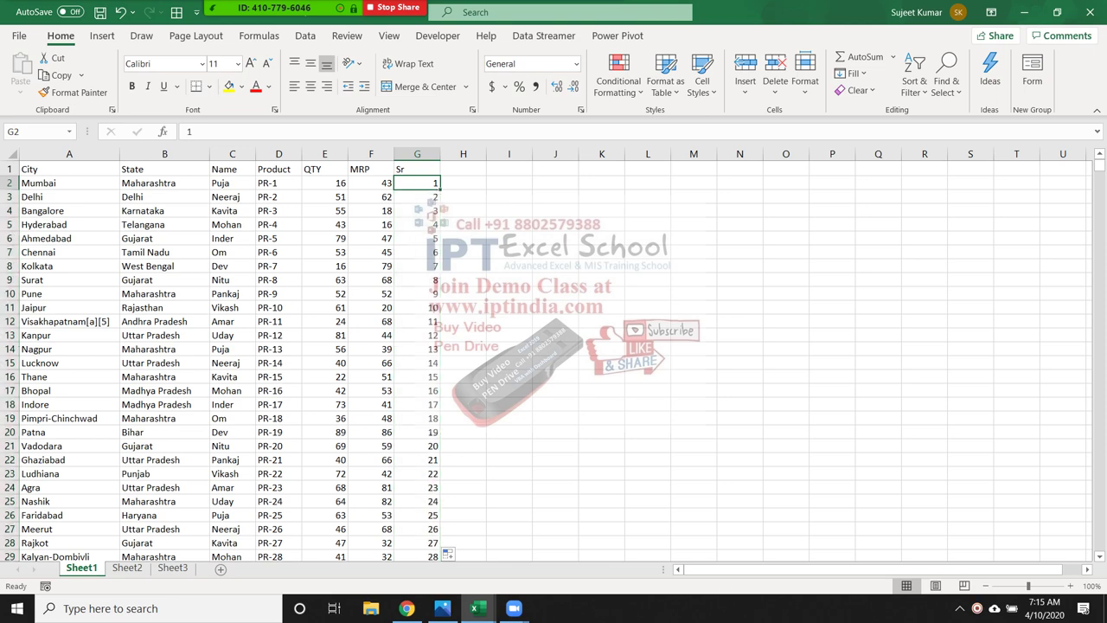
{"action": "key", "text": "ctrl+Down"}
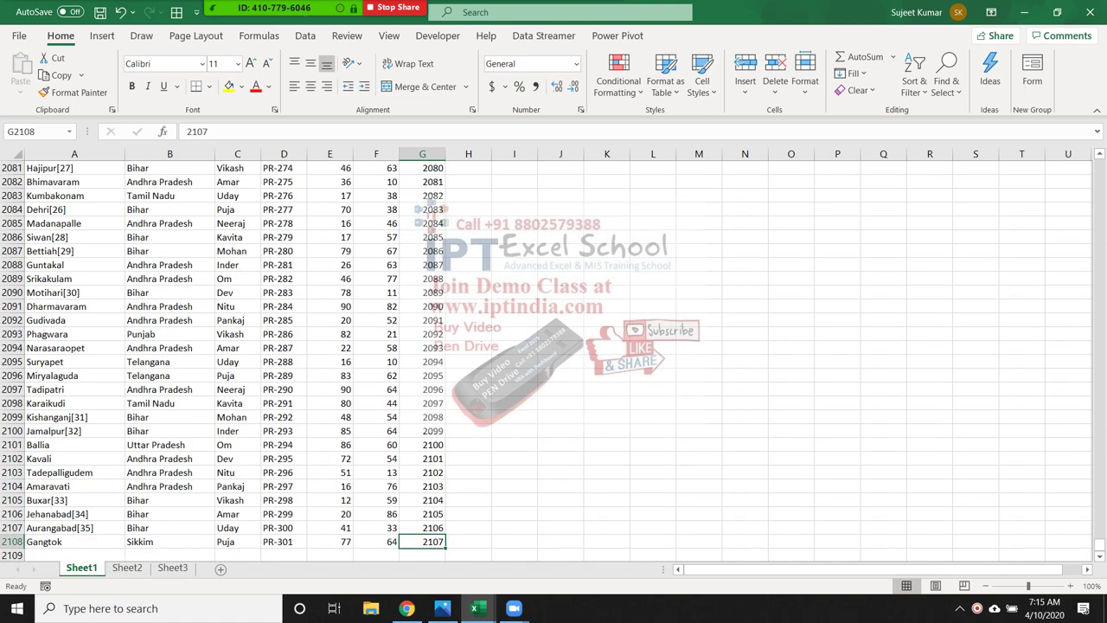
Copy serial numbers G2:G2108 and paste them from G2109, ending at row 4215.
{"action": "key", "text": "ctrl+Up"}
{"action": "key", "text": "ctrl+Down"}
{"action": "key", "text": "ctrl+Up"}
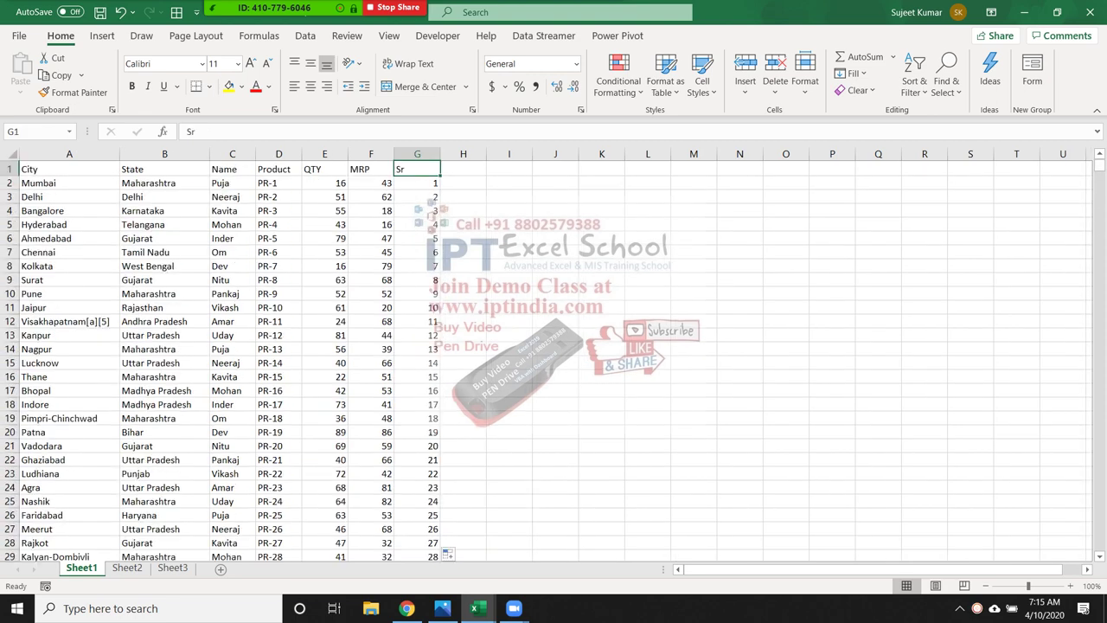
{"action": "key", "text": "Down"}
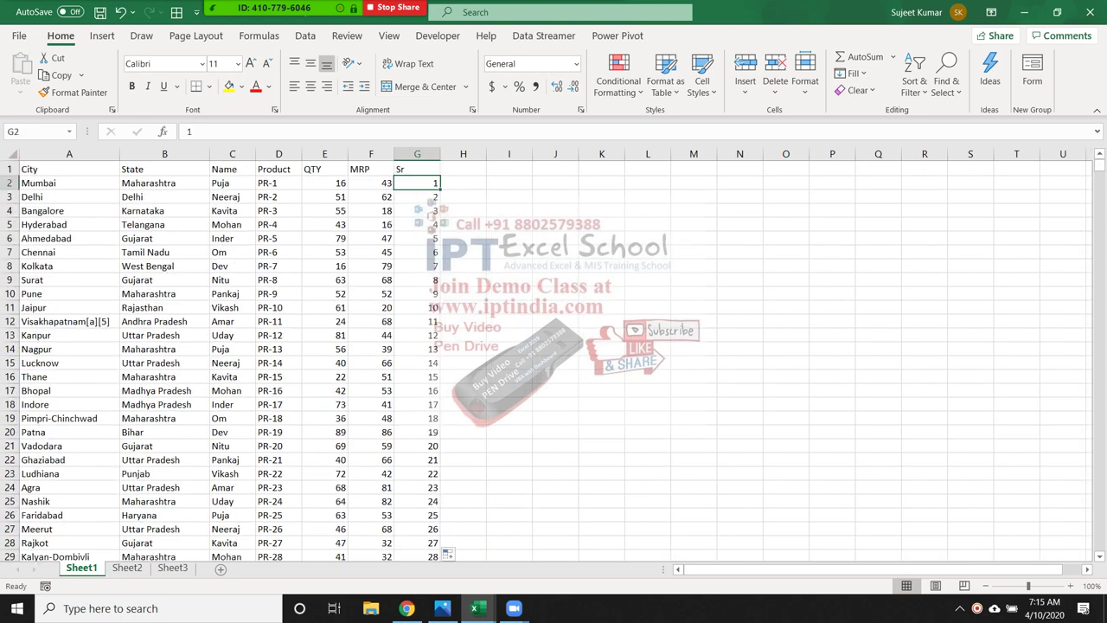
{"action": "key", "text": "ctrl+shift+Down"}
{"action": "key", "text": "ctrl+c"}
{"action": "key", "text": "ctrl+Down"}
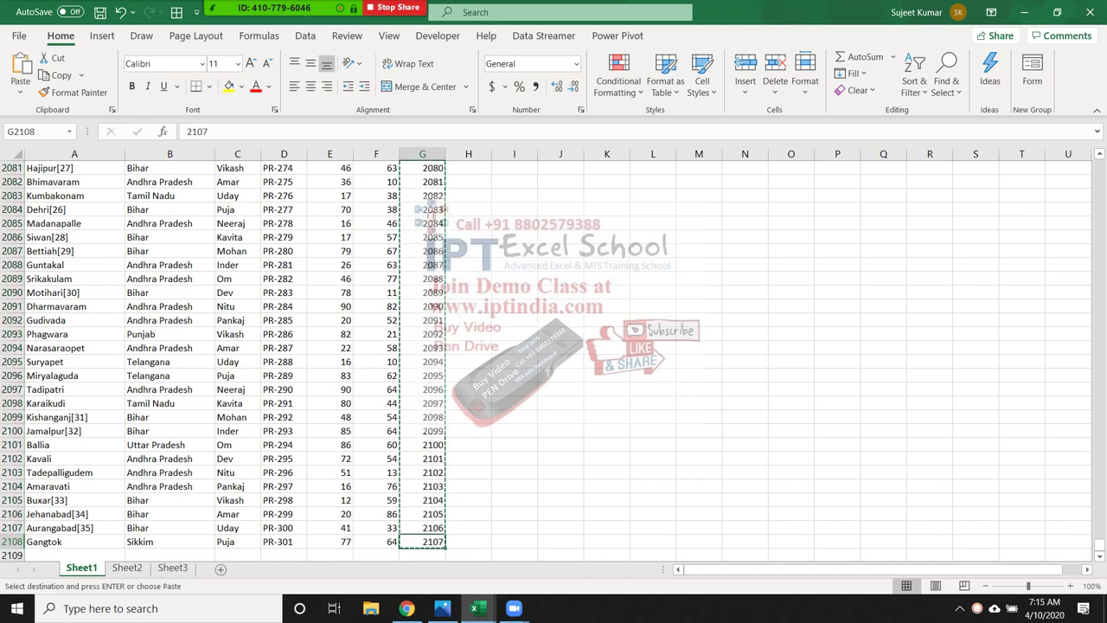
{"action": "key", "text": "Down"}
{"action": "key", "text": "ctrl+v"}
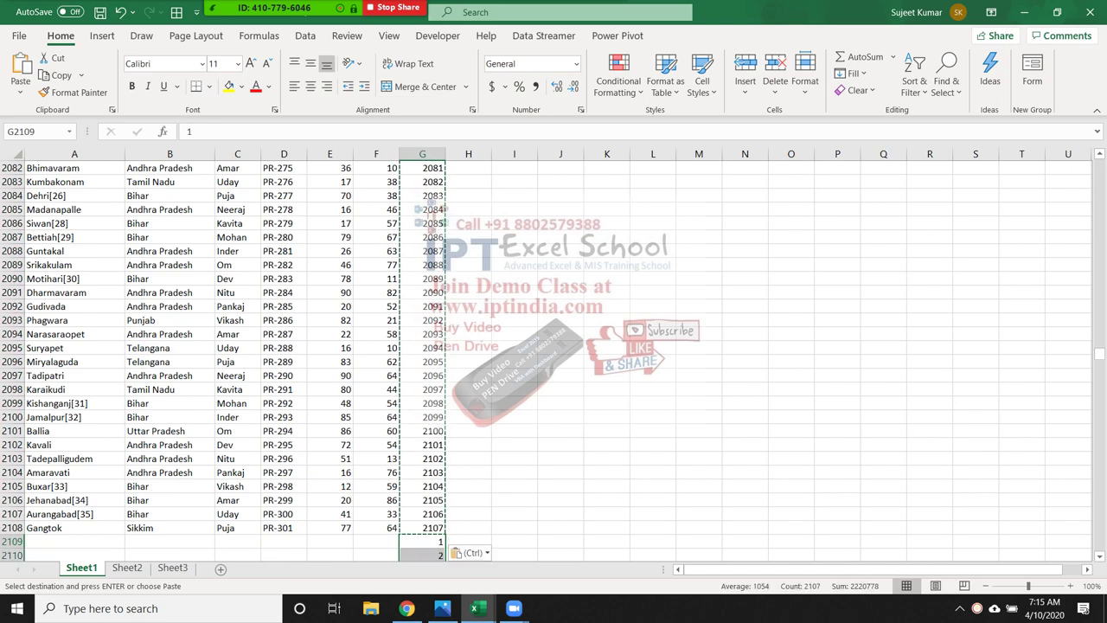
{"action": "key", "text": "ctrl+Down"}
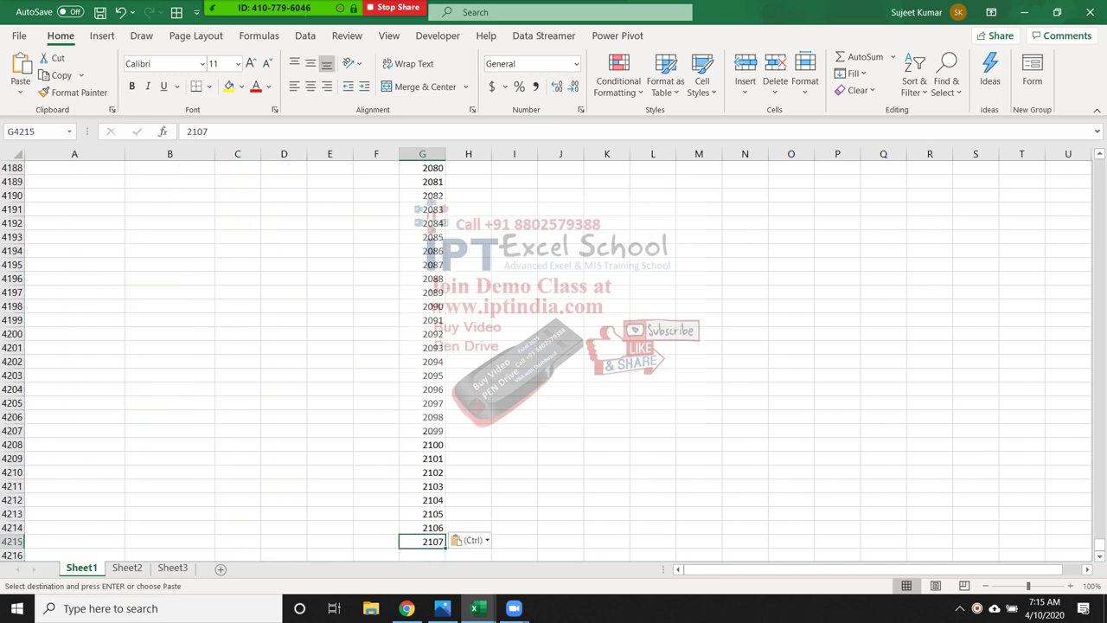
Select the whole range A1:G4215 and browse the Find & Select and Sort & Filter menus.
{"action": "key", "text": "ctrl+shift+Left"}
{"action": "key", "text": "ctrl+shift+Up"}
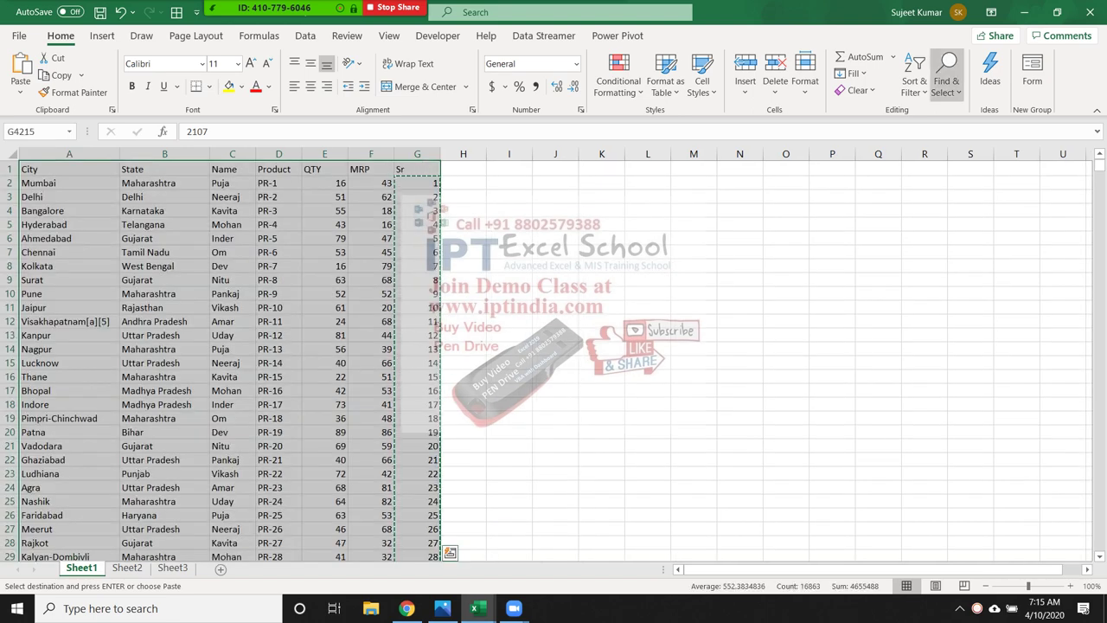
{"action": "left_click", "coordinate": [945, 82]}
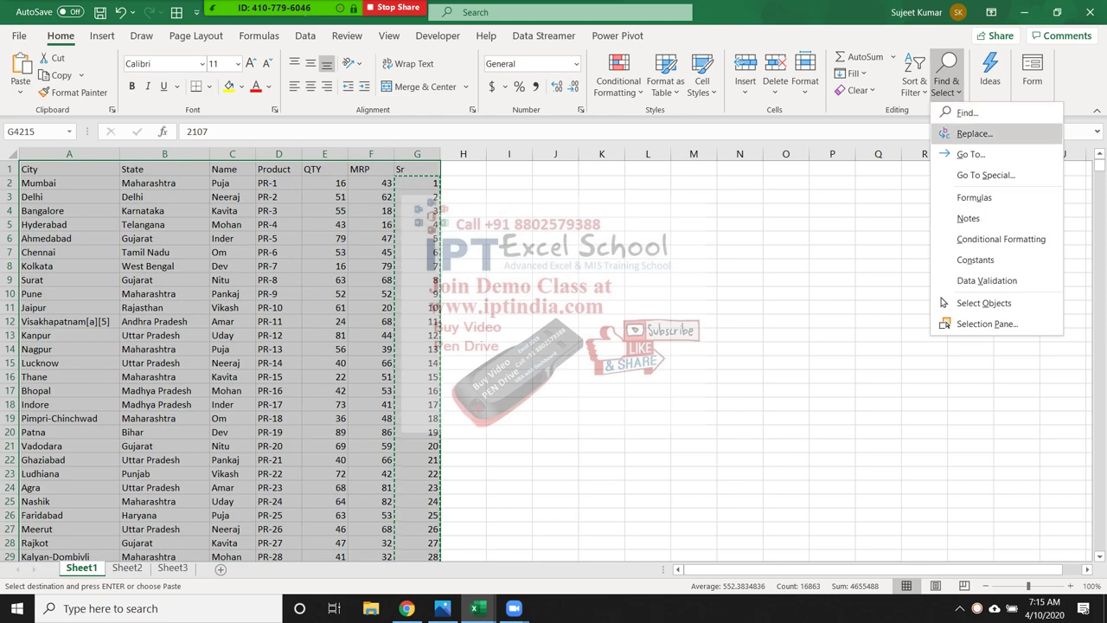
{"action": "left_click", "coordinate": [945, 82]}
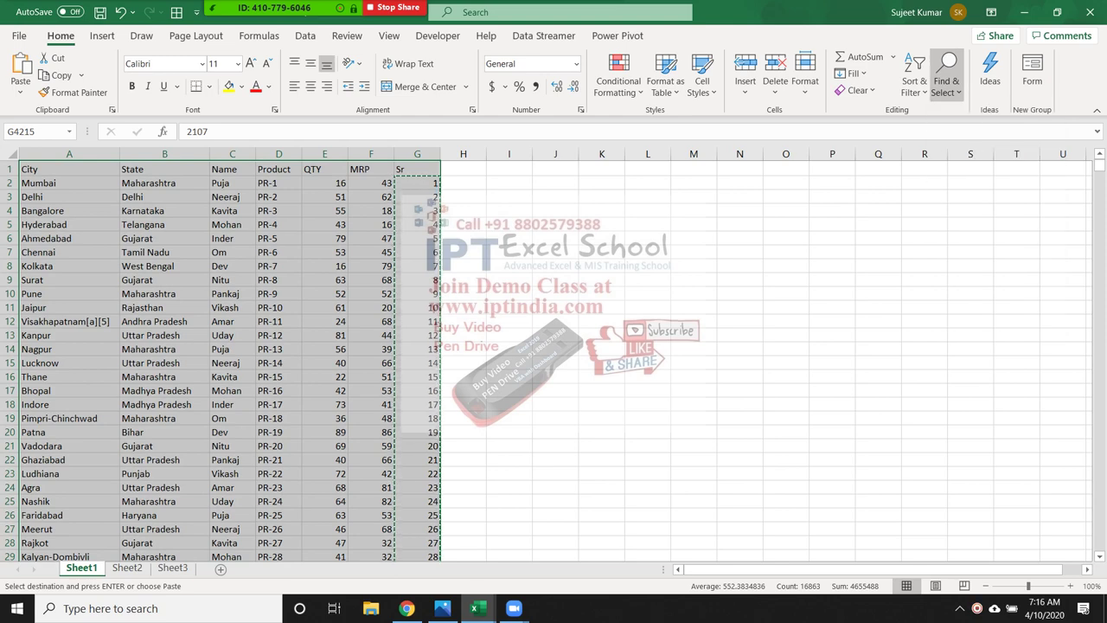
{"action": "left_click", "coordinate": [913, 82]}
{"action": "key", "text": "Escape"}
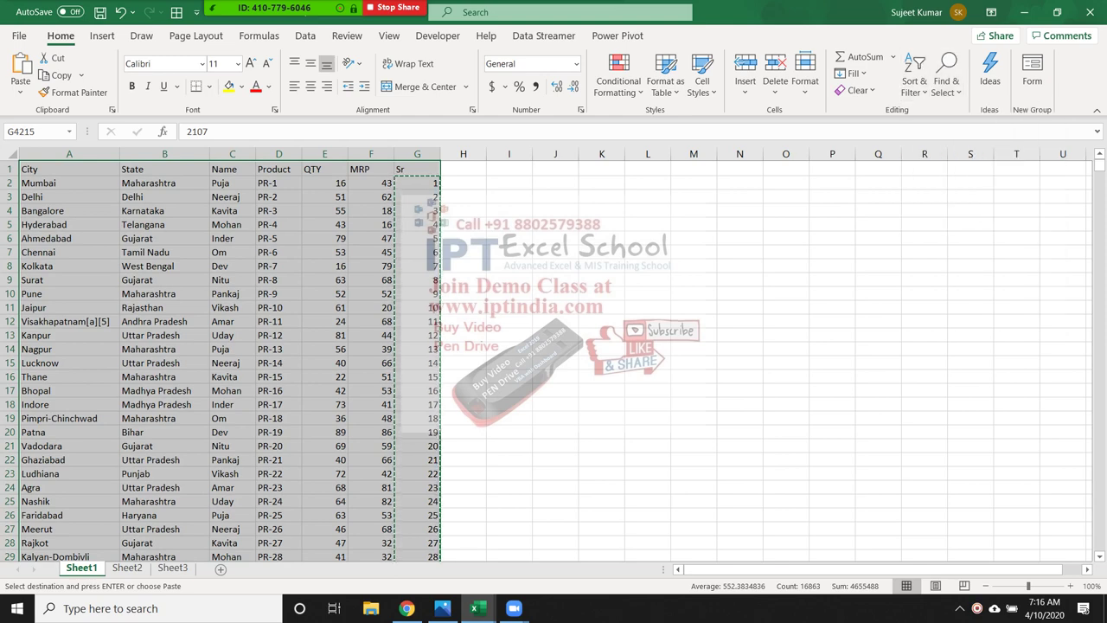
Sort the table by Sr, smallest to largest, and scroll through to check the blank rows.
{"action": "left_click", "coordinate": [671, 361]}
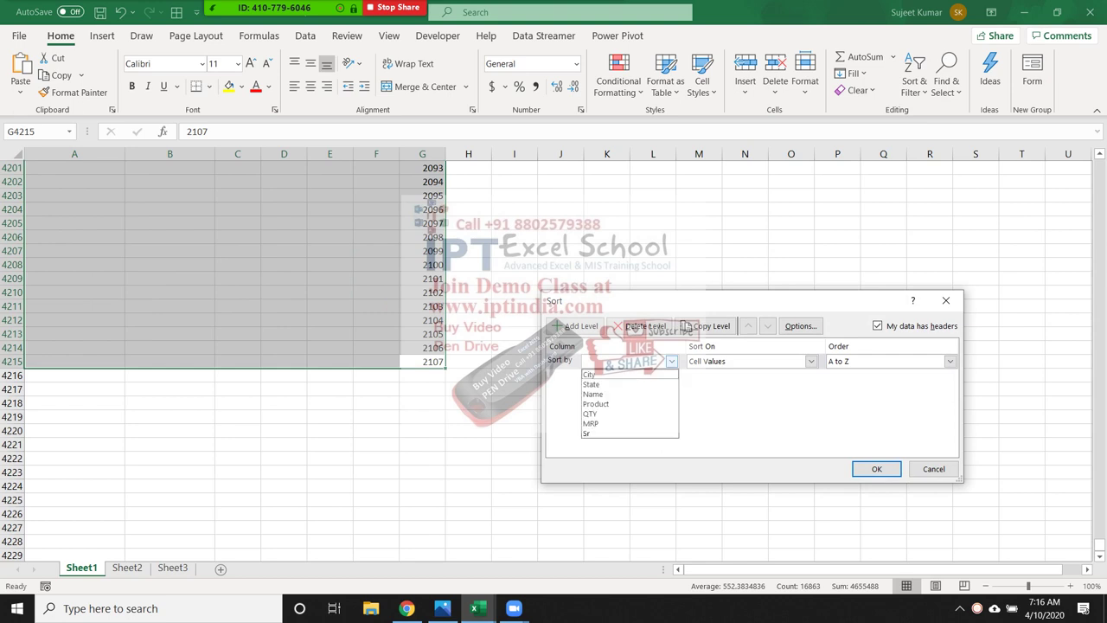
{"action": "left_click", "coordinate": [595, 432]}
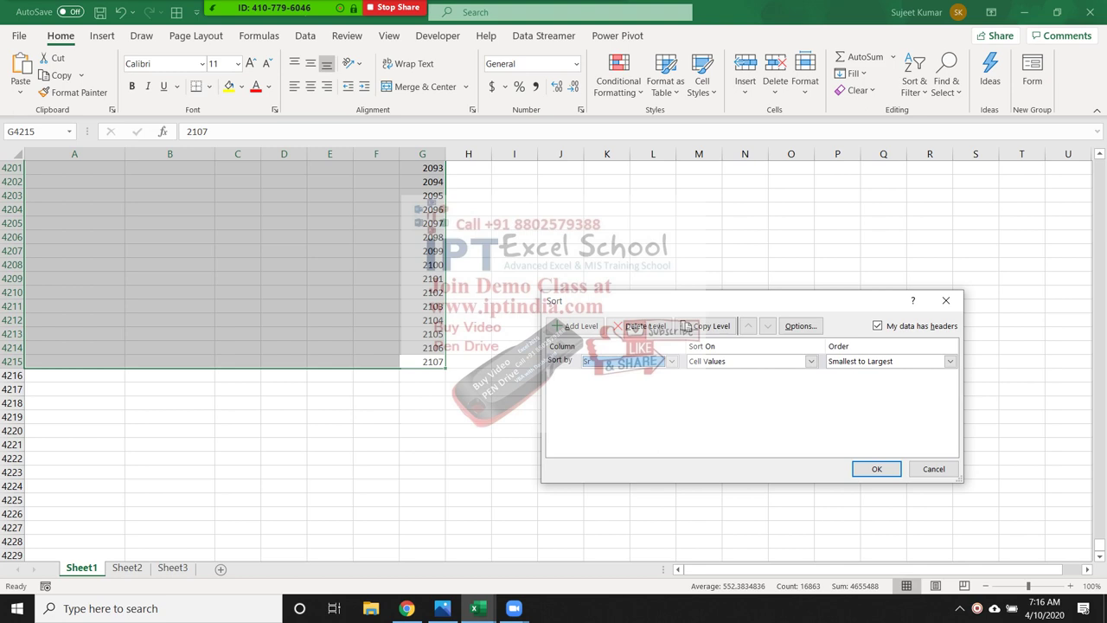
{"action": "left_click", "coordinate": [876, 468]}
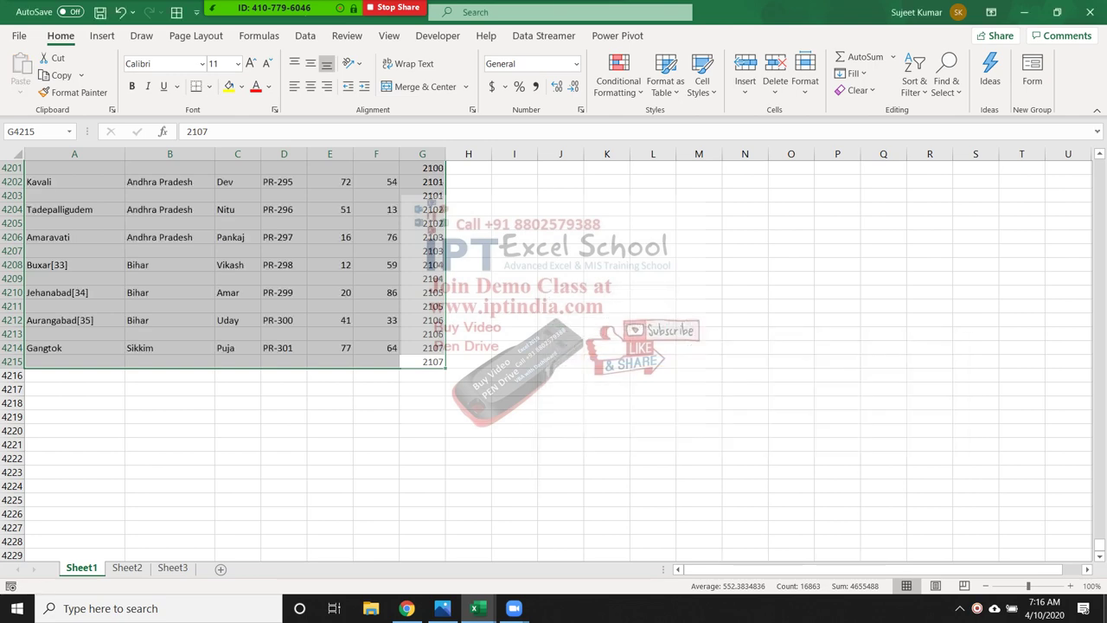
{"action": "left_click_drag", "start_coordinate": [1099, 544], "coordinate": [1099, 168]}
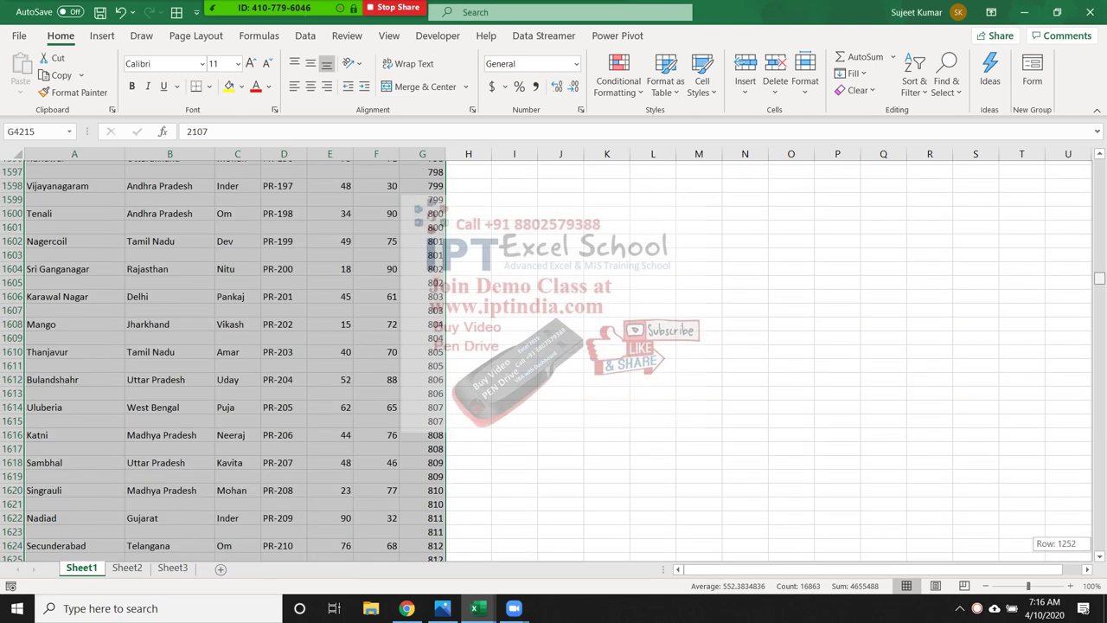
{"action": "left_click_drag", "start_coordinate": [1099, 170], "coordinate": [1099, 162]}
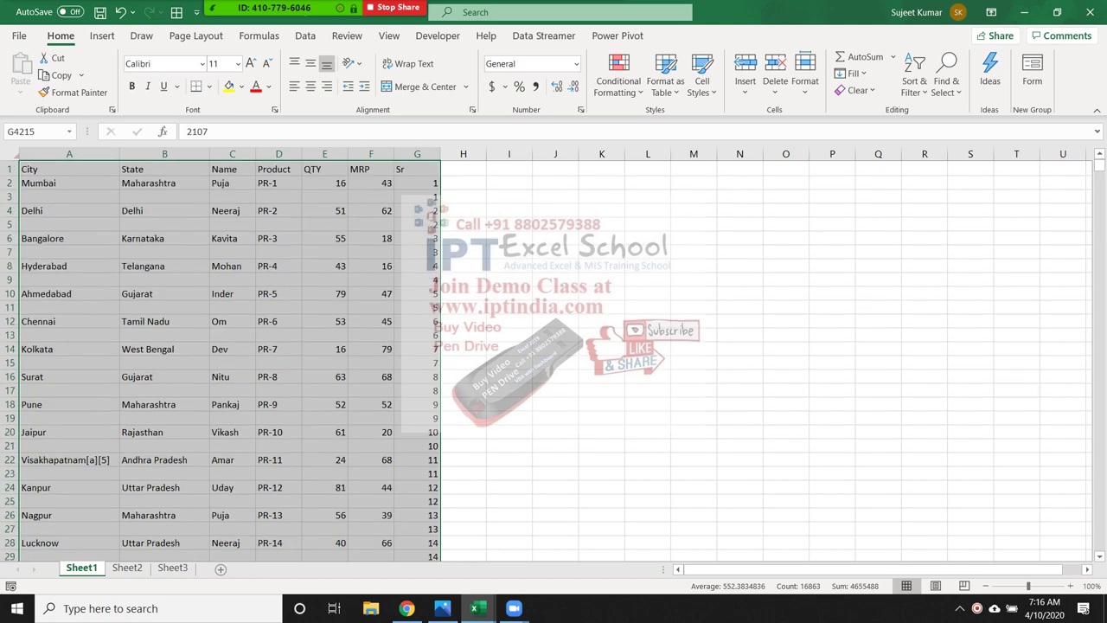
{"action": "key", "text": "ctrl+BackSpace"}
Copy A1:G26, the header and records 1–25, and paste it into Sheet2 at A1.
{"action": "key", "text": "ctrl+Up"}
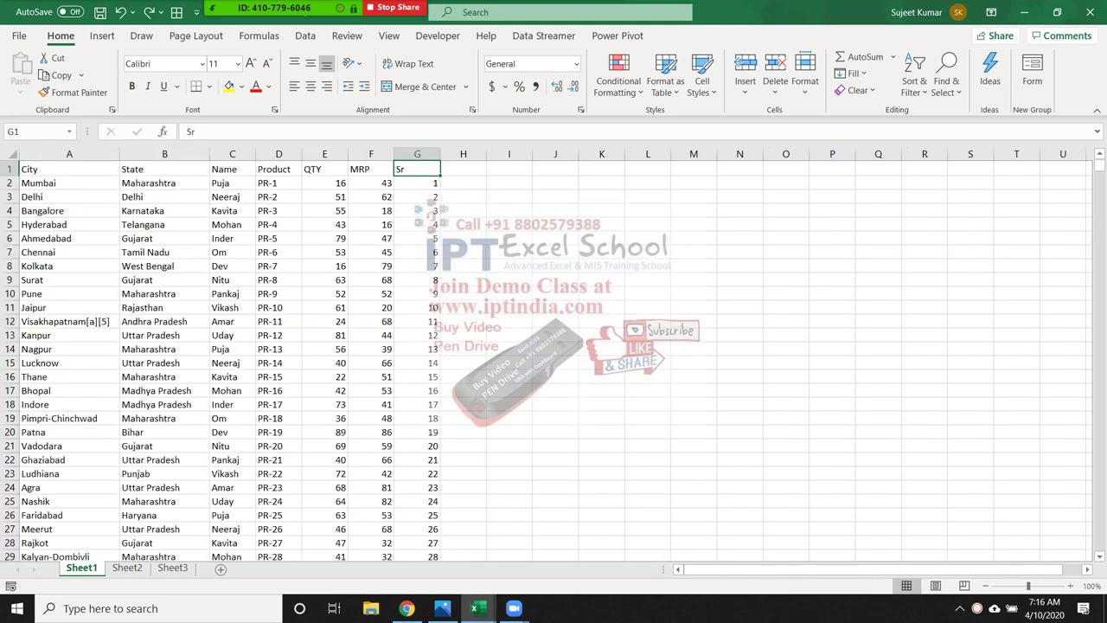
{"action": "key", "text": "Left"}
{"action": "key", "text": "ctrl+Left"}
{"action": "key", "text": "shift+Right"}
{"action": "key", "text": "shift+Right"}
{"action": "key", "text": "shift+Right"}
{"action": "key", "text": "shift+Right"}
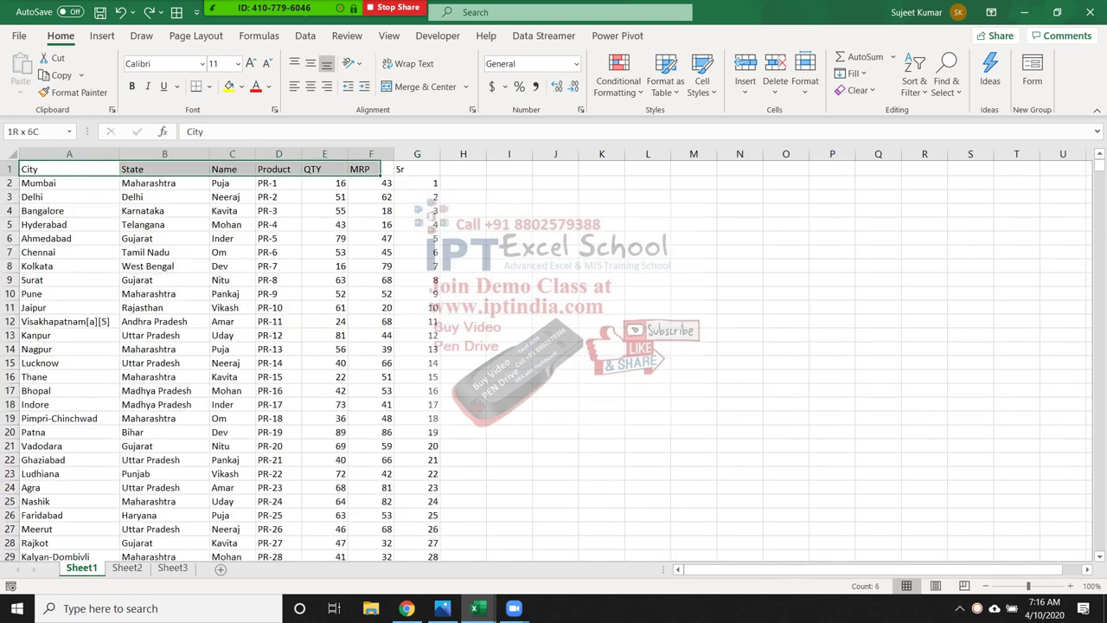
{"action": "key", "text": "shift+Right"}
{"action": "key", "text": "shift+Down"}
{"action": "key", "text": "shift+Down"}
{"action": "key", "text": "shift+Down"}
{"action": "key", "text": "shift+Down"}
{"action": "key", "text": "shift+Down"}
{"action": "key", "text": "shift+Down"}
{"action": "key", "text": "shift+Down"}
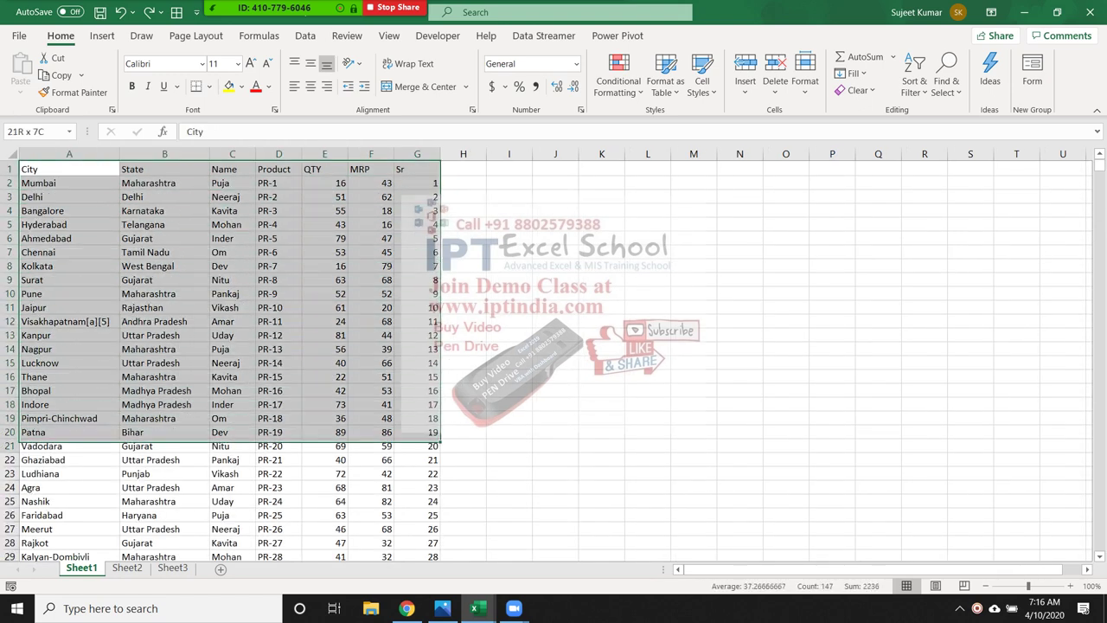
{"action": "key", "text": "shift+Down"}
{"action": "key", "text": "shift+Down"}
{"action": "key", "text": "shift+Down"}
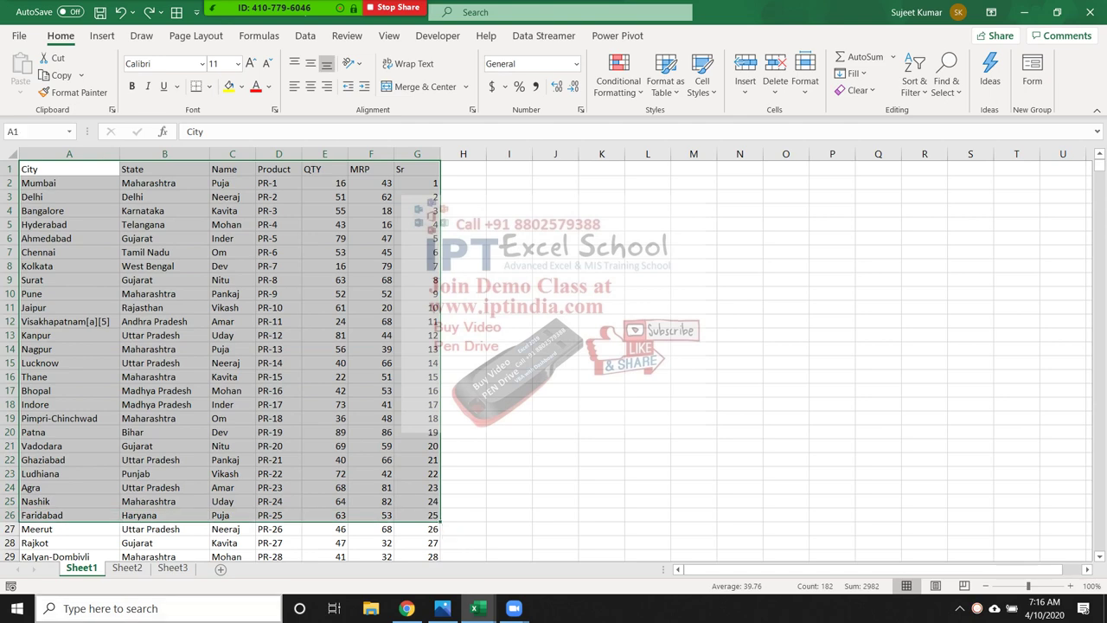
{"action": "key", "text": "ctrl+c"}
{"action": "key", "text": "ctrl+Page_Down"}
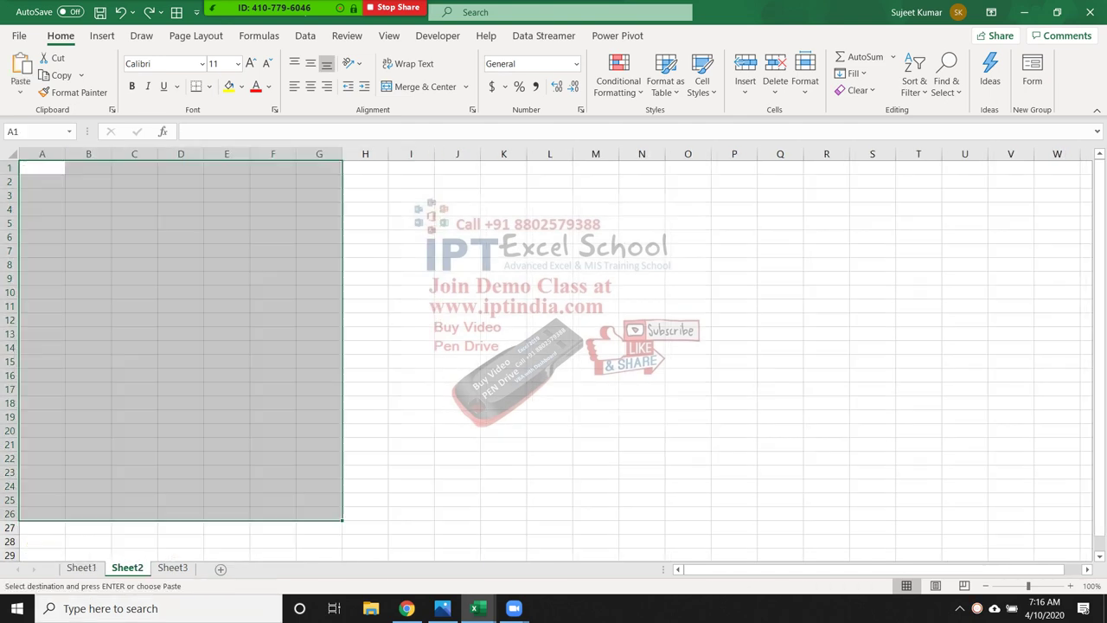
{"action": "key", "text": "ctrl+v"}
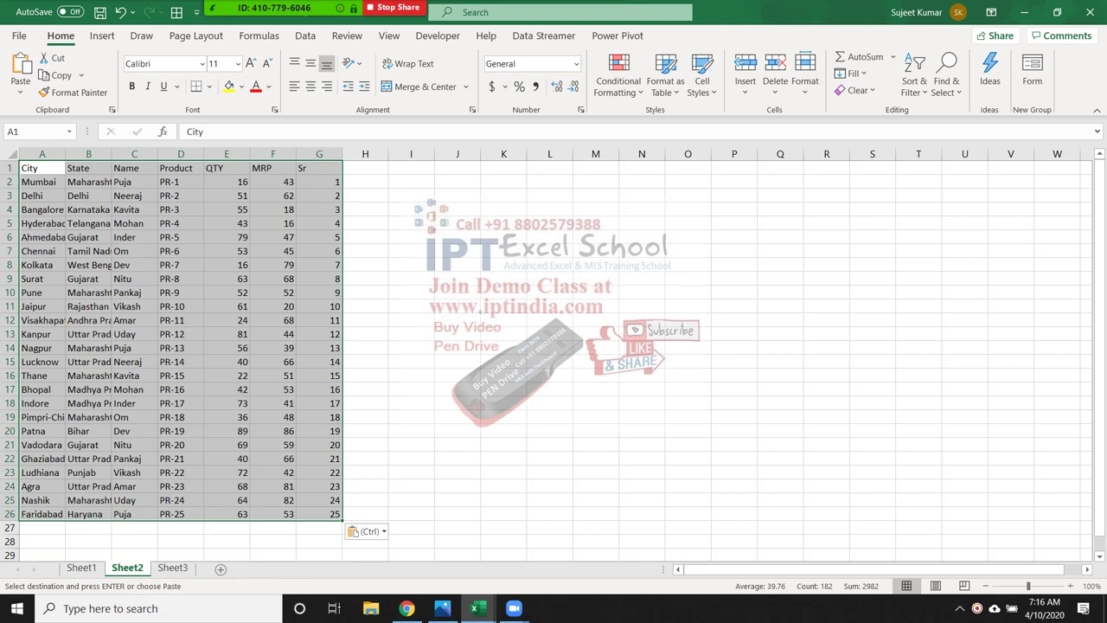
Copy Sr numbers 1–25 from G2:G26 and paste them at G27 below the table.
{"action": "left_click_drag", "start_coordinate": [319, 181], "coordinate": [319, 513]}
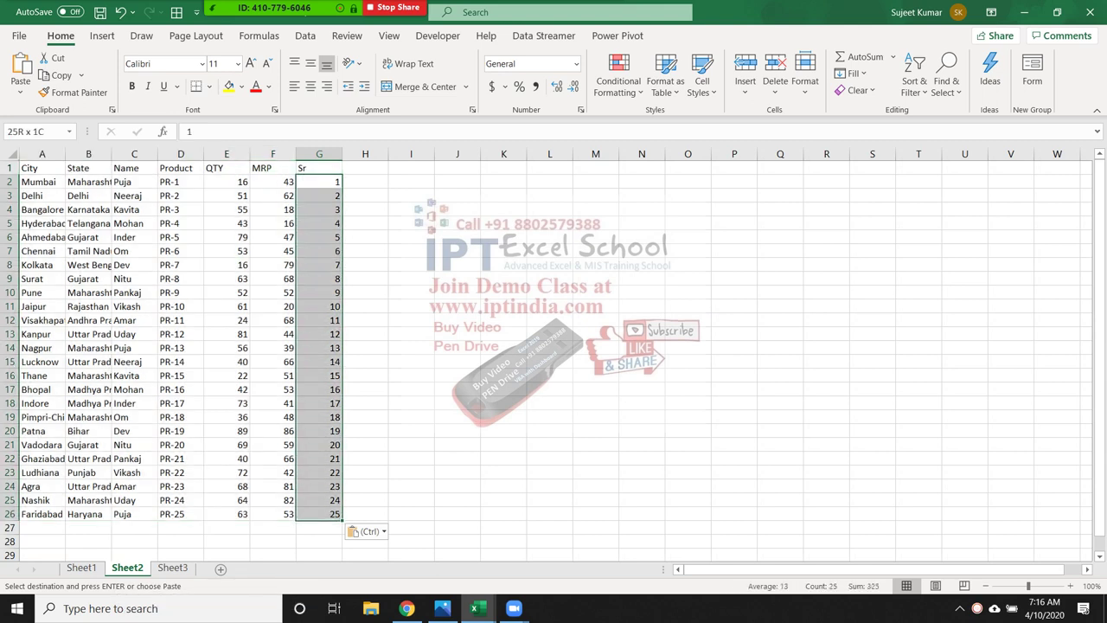
{"action": "key", "text": "ctrl+c"}
{"action": "left_click", "coordinate": [319, 527]}
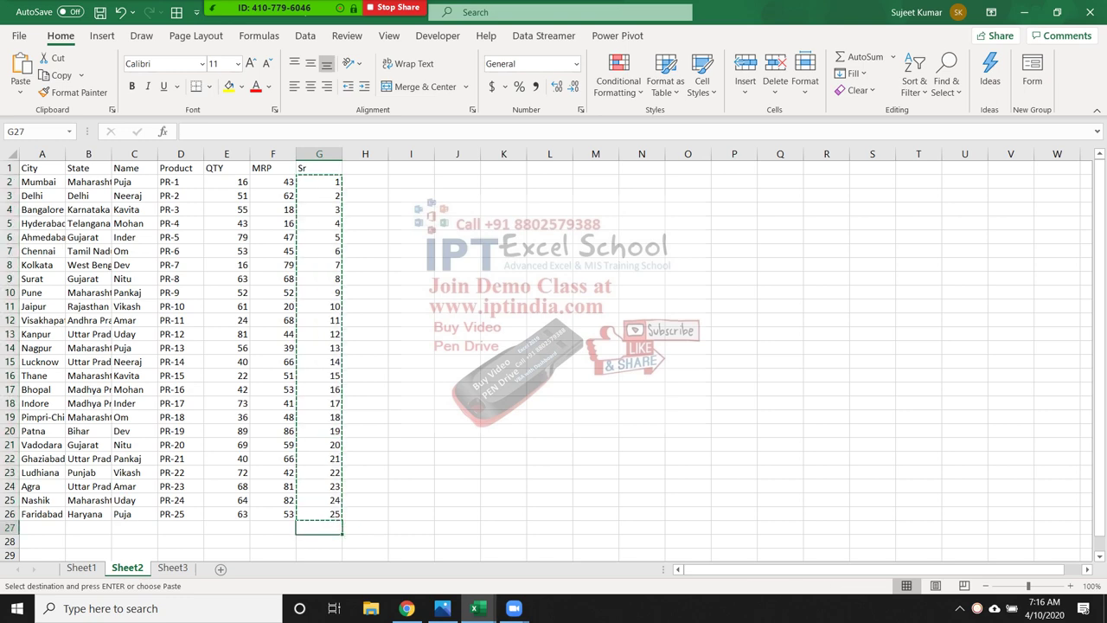
{"action": "key", "text": "ctrl+v"}
{"action": "key", "text": "Escape"}
{"action": "scroll", "coordinate": [554, 346], "scroll_direction": "down", "scroll_amount": 5}
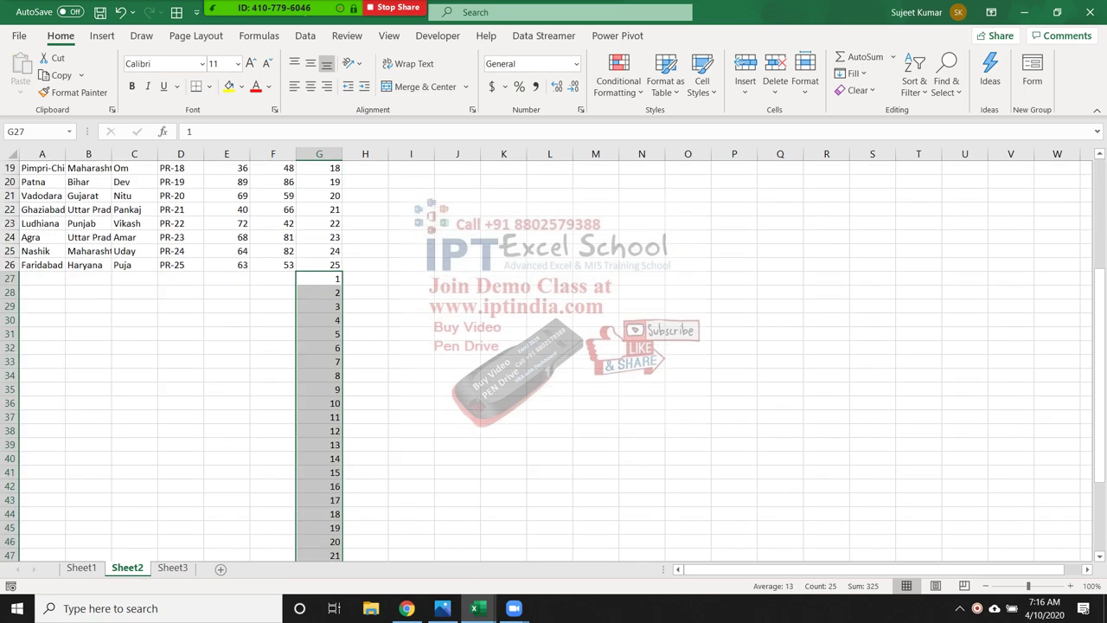
{"action": "scroll", "coordinate": [553, 346], "scroll_direction": "up", "scroll_amount": 1}
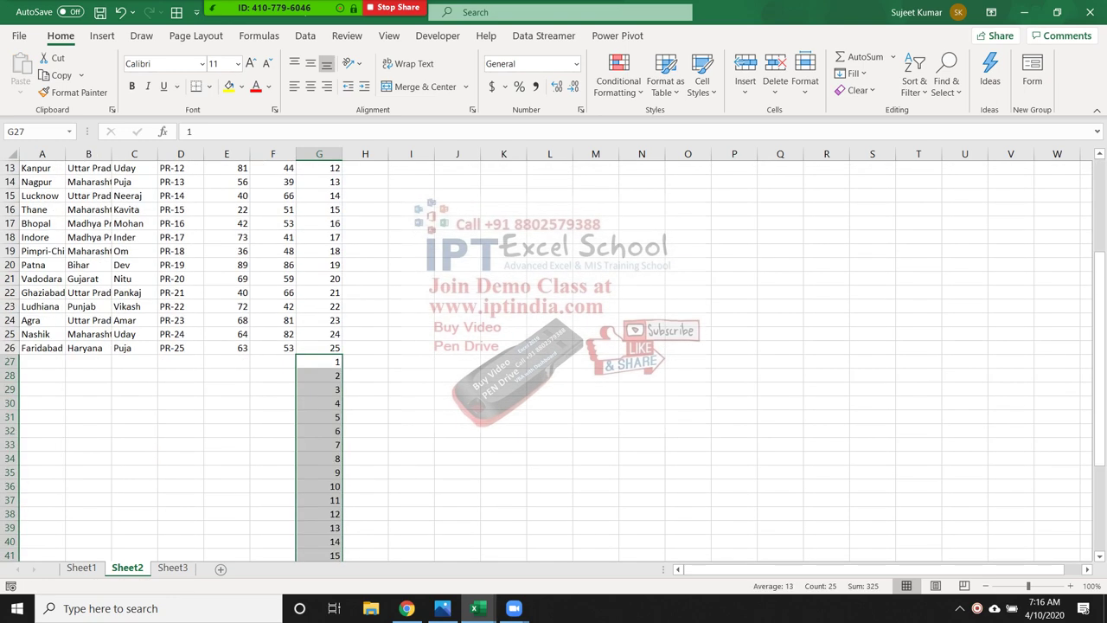
{"action": "scroll", "coordinate": [554, 346], "scroll_direction": "down", "scroll_amount": 1}
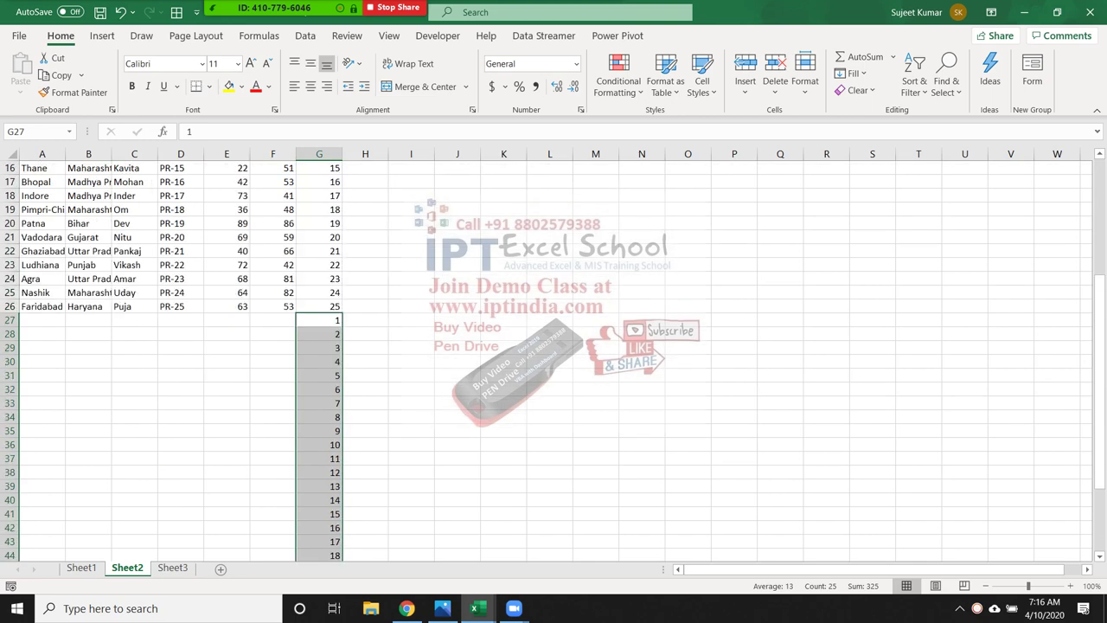
{"action": "scroll", "coordinate": [553, 346], "scroll_direction": "down", "scroll_amount": 4}
{"action": "key", "text": "ctrl+Up"}
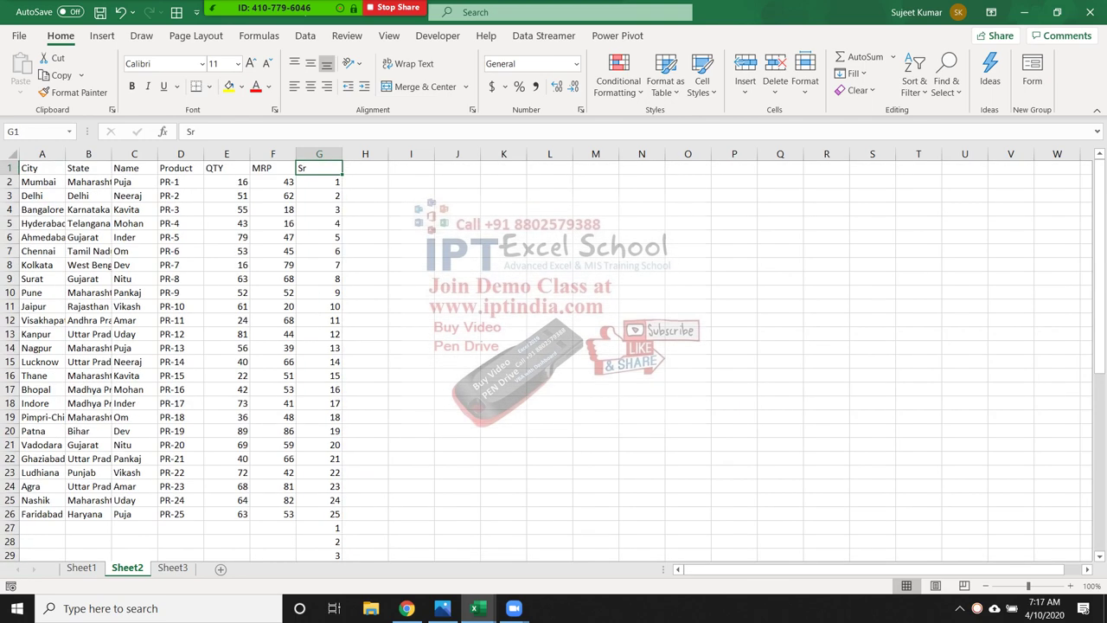
{"action": "left_click", "coordinate": [319, 182]}
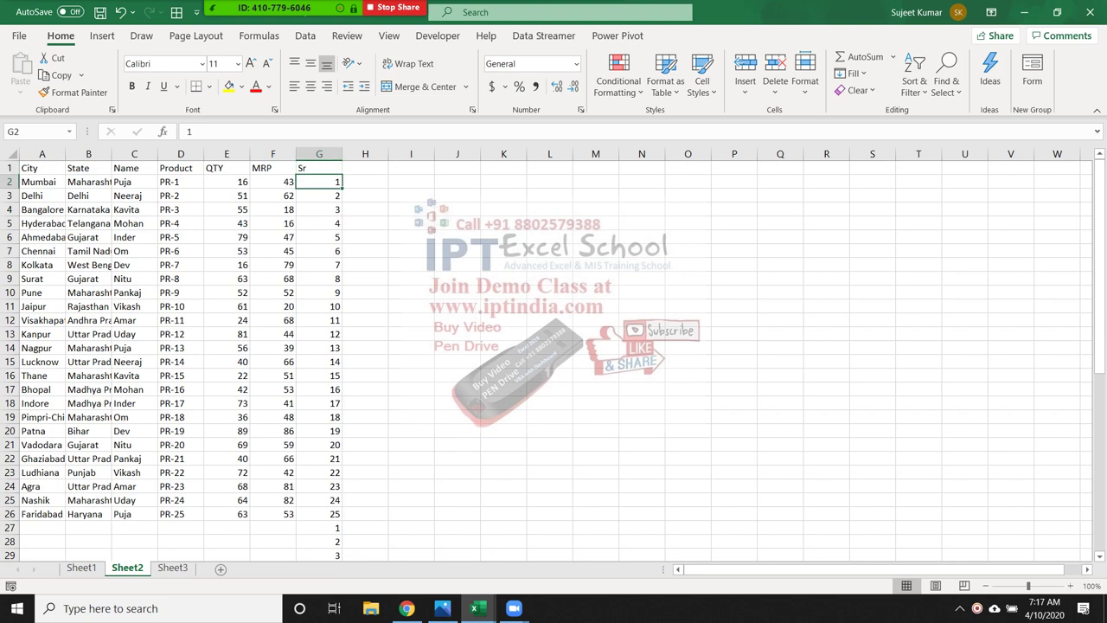
{"action": "left_click", "coordinate": [319, 528]}
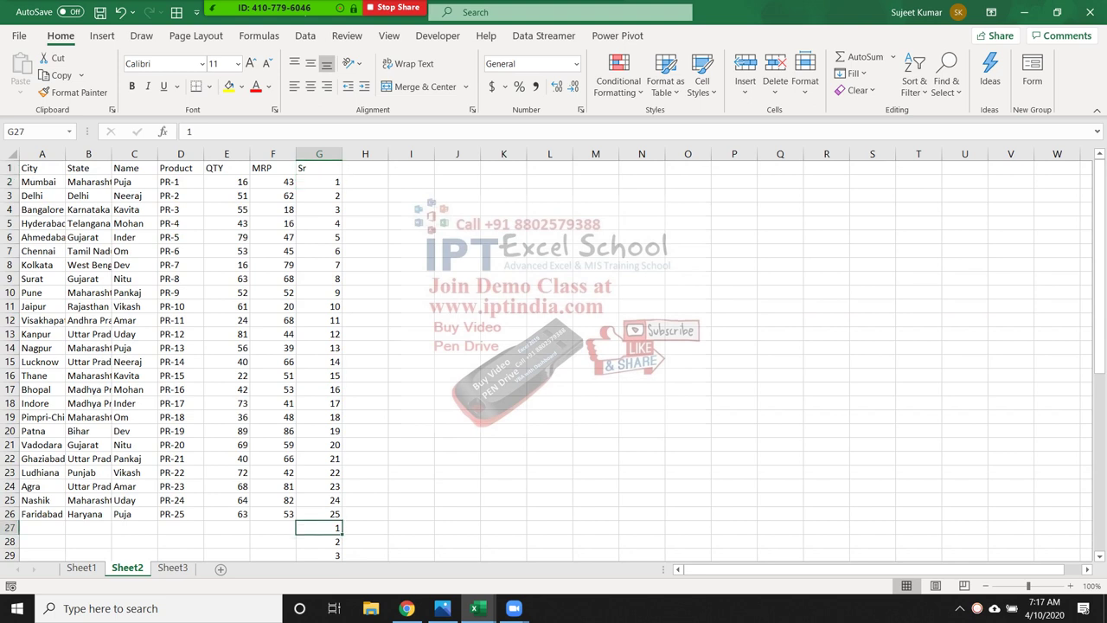
Insert a blank row 3 between the Mumbai and Delhi records.
{"action": "left_click", "coordinate": [319, 195]}
{"action": "key", "text": "shift+space"}
{"action": "key", "text": "ctrl+shift+plus"}
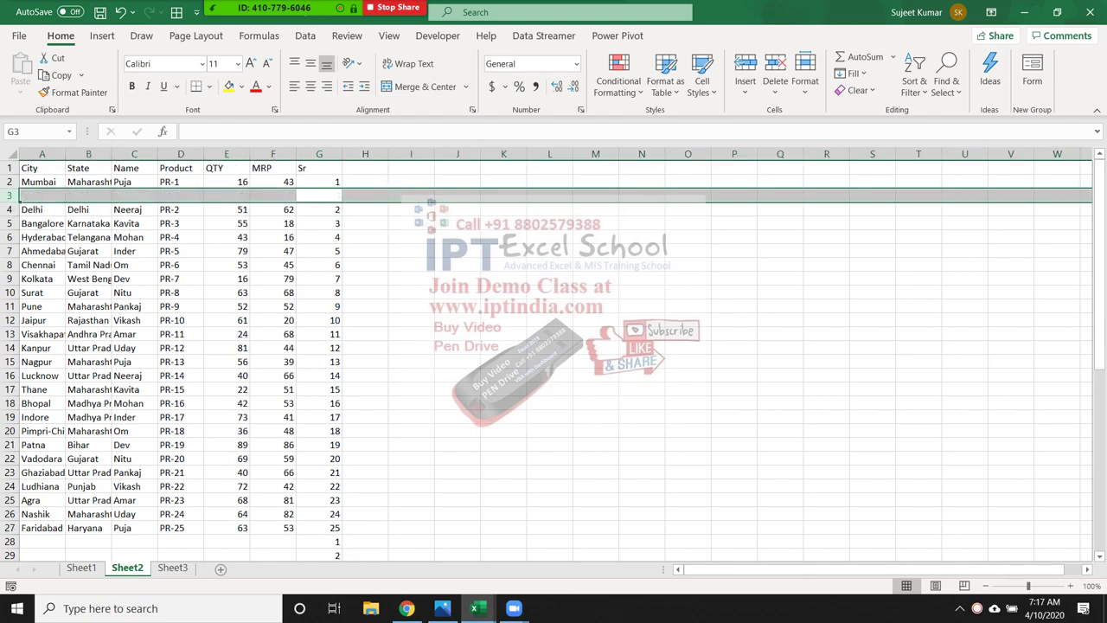
{"action": "left_click", "coordinate": [319, 195]}
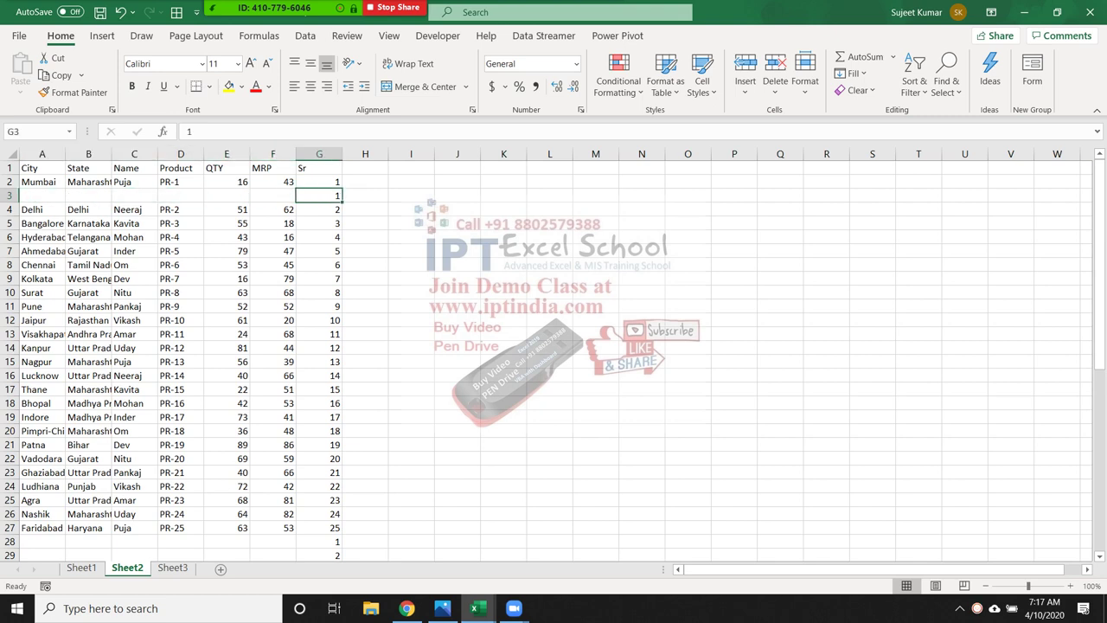
Delete the empty row 3 from the product list.
{"action": "key", "text": "ctrl+shift+Left"}
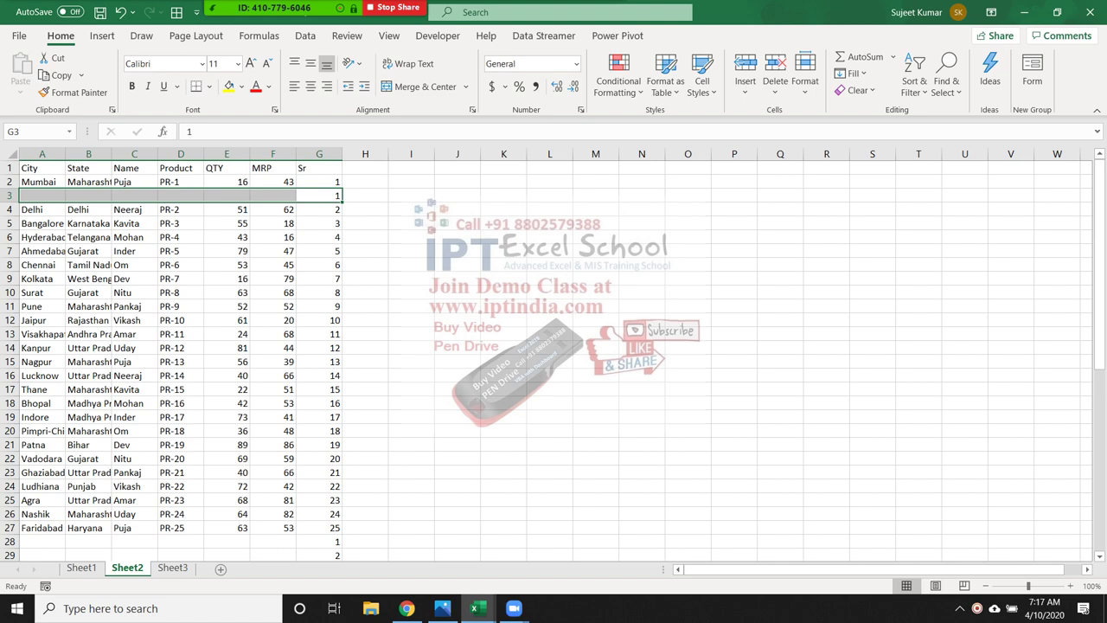
{"action": "key", "text": "Up"}
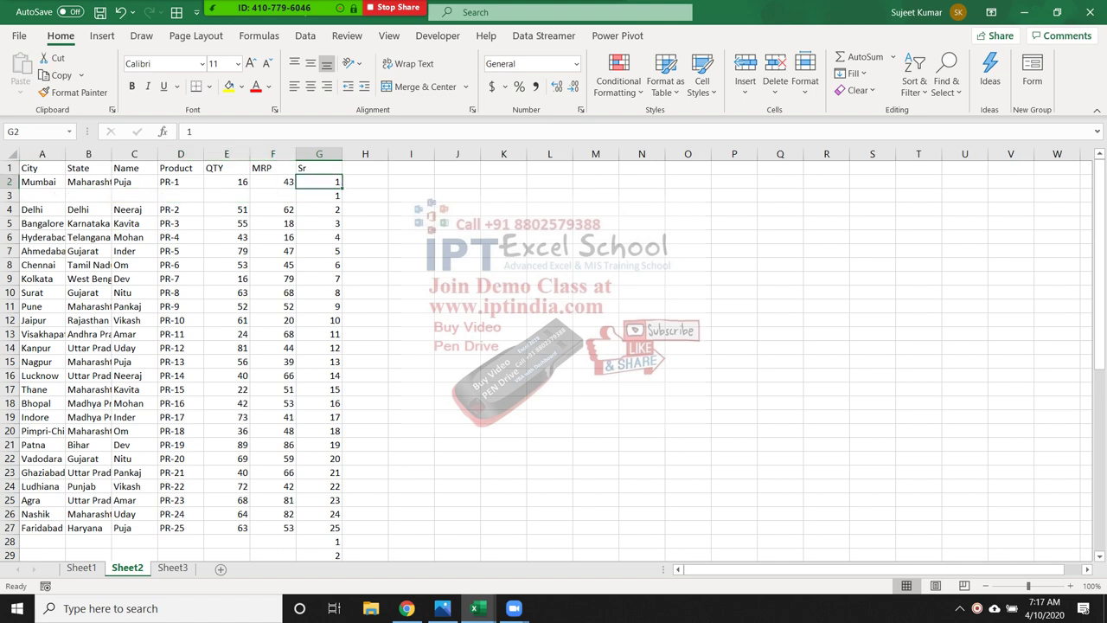
{"action": "key", "text": "Down"}
{"action": "key", "text": "Up"}
{"action": "key", "text": "Down"}
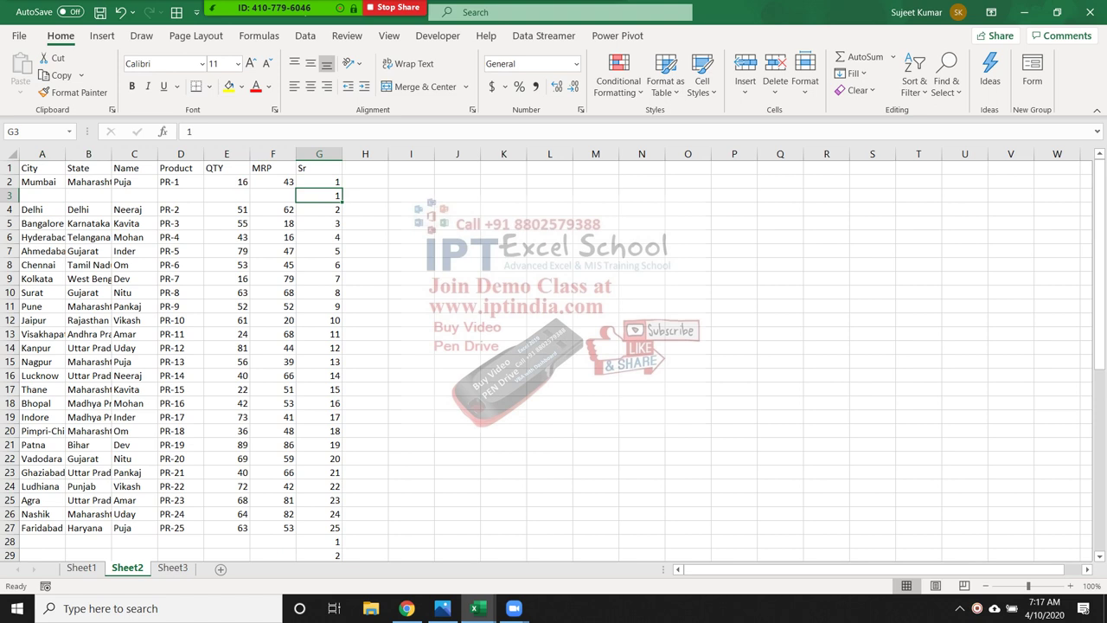
{"action": "key", "text": "shift+space"}
{"action": "key", "text": "ctrl+minus"}
{"action": "key", "text": "Up"}
{"action": "key", "text": "Up"}
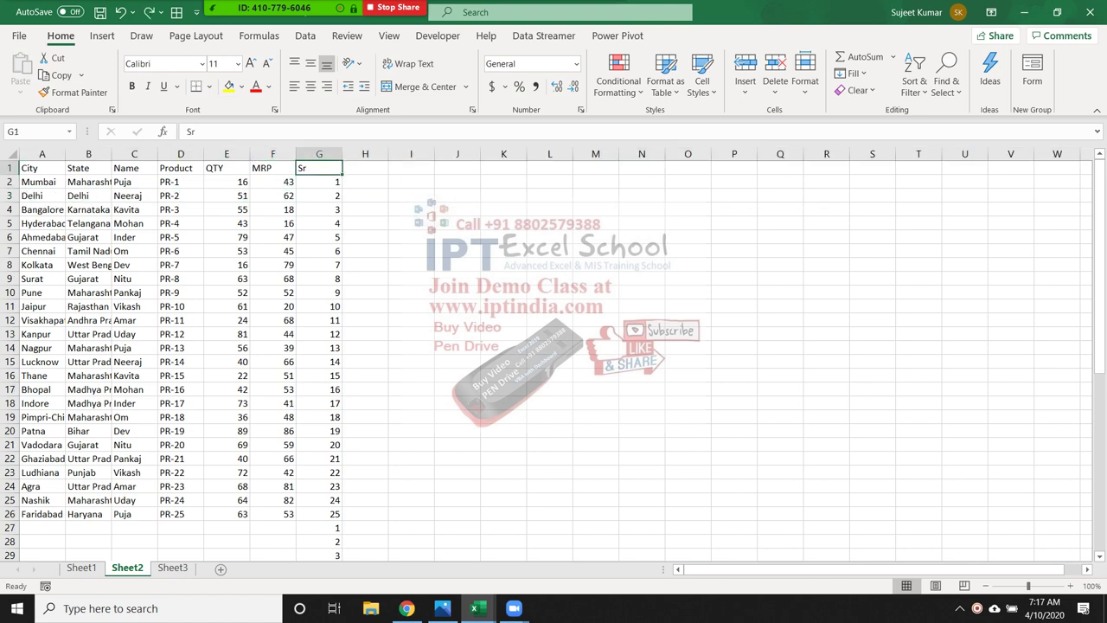
Custom-sort the data and extra Sr numbers by Sr, smallest to largest.
{"action": "key", "text": "ctrl+shift+Left"}
{"action": "key", "text": "ctrl+shift+Down"}
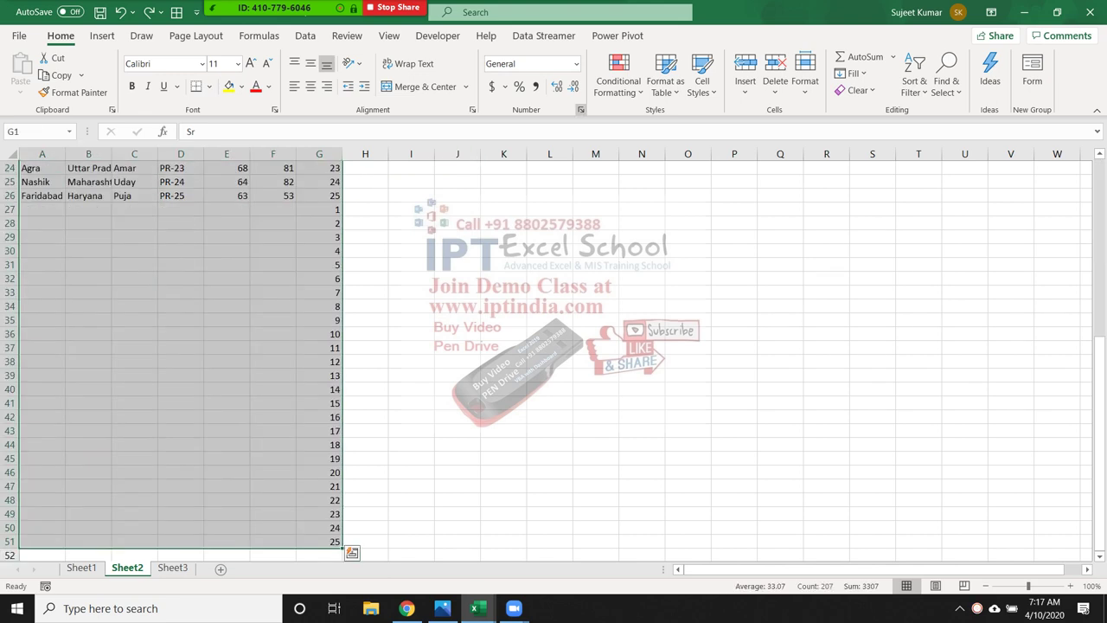
{"action": "left_click", "coordinate": [618, 82]}
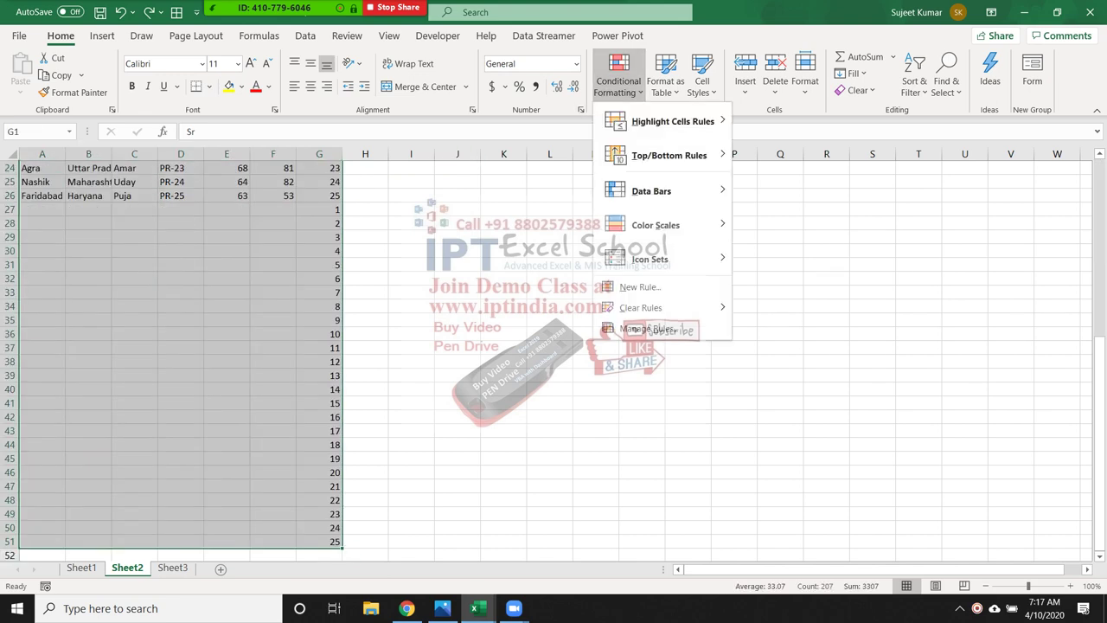
{"action": "left_click", "coordinate": [914, 82]}
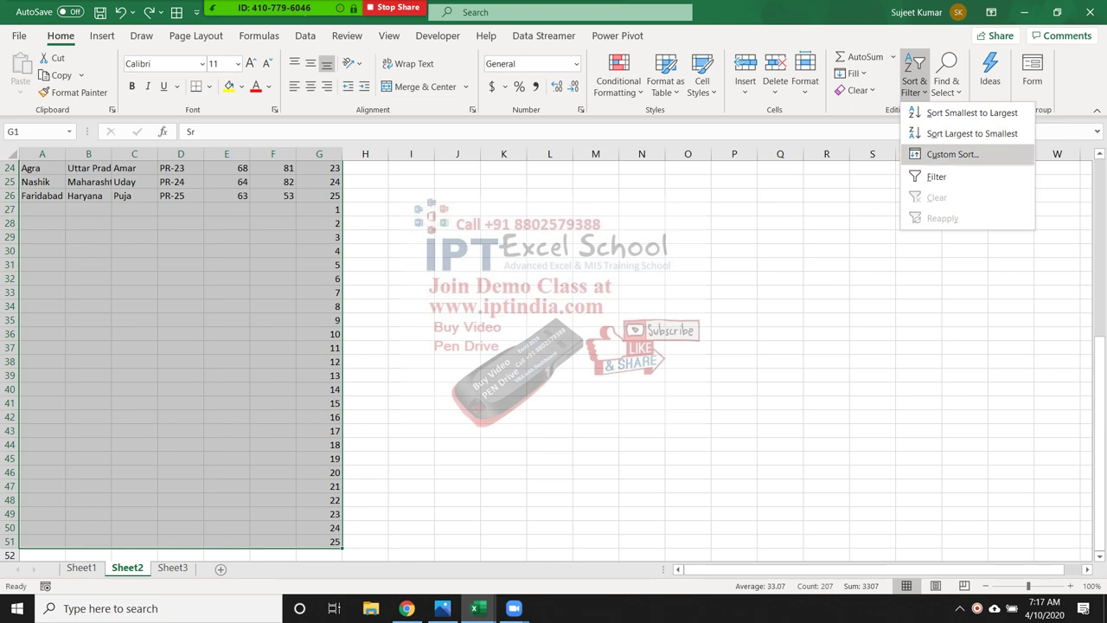
{"action": "left_click", "coordinate": [951, 154]}
{"action": "left_click", "coordinate": [671, 361]}
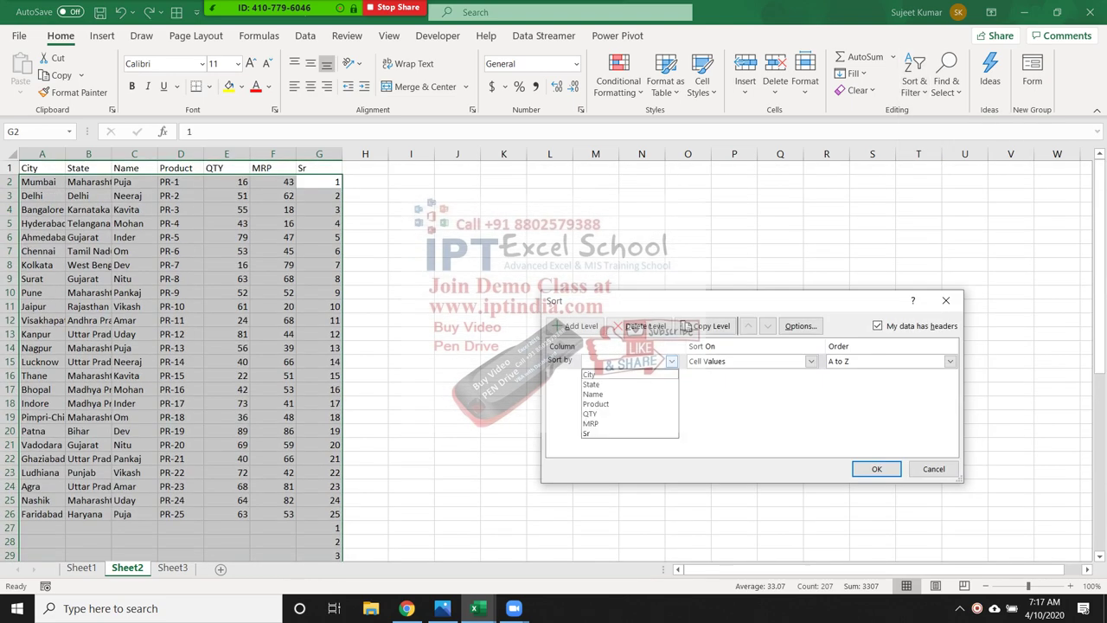
{"action": "left_click", "coordinate": [588, 432]}
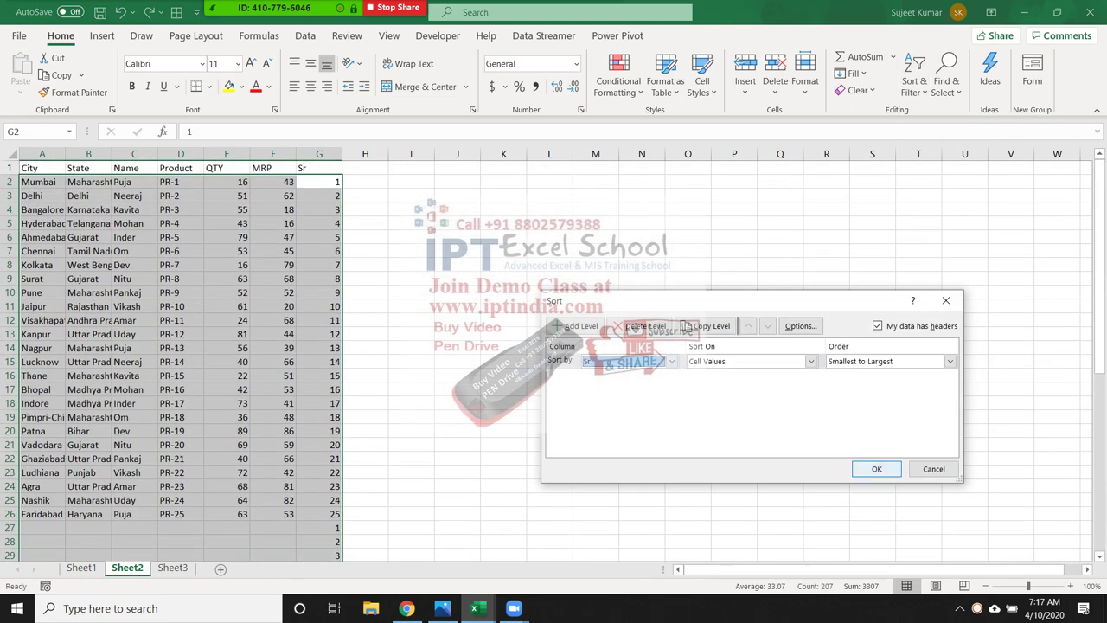
{"action": "key", "text": "Return"}
Select column G, which holds the Sr helper numbers.
{"action": "scroll", "coordinate": [173, 346], "scroll_direction": "down", "scroll_amount": 4}
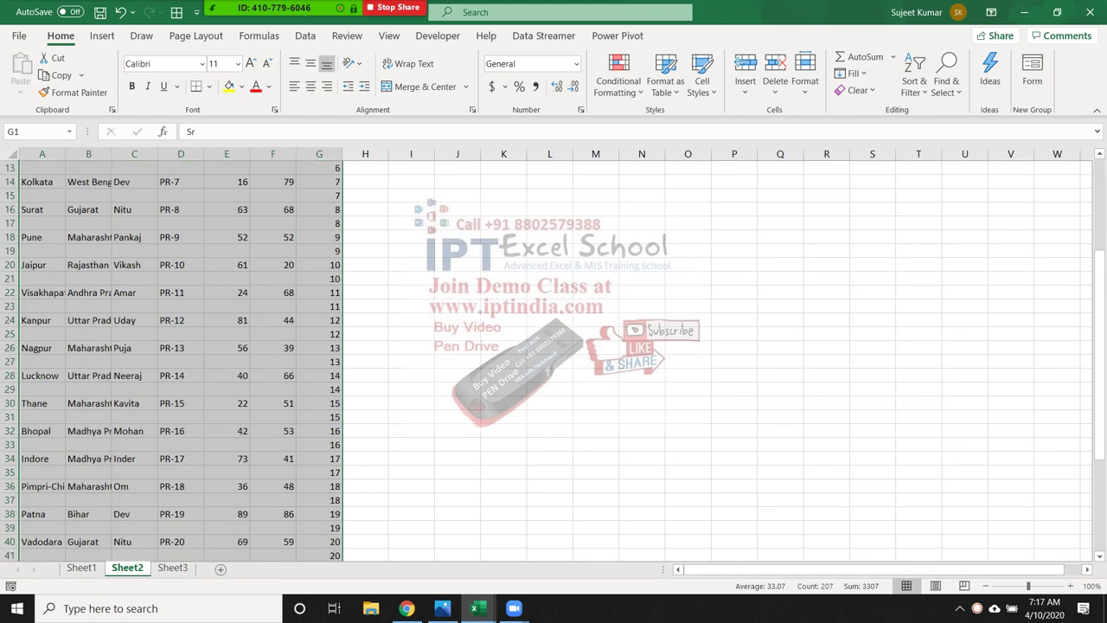
{"action": "scroll", "coordinate": [173, 346], "scroll_direction": "up", "scroll_amount": 4}
{"action": "scroll", "coordinate": [173, 346], "scroll_direction": "down", "scroll_amount": 2}
{"action": "scroll", "coordinate": [173, 346], "scroll_direction": "down", "scroll_amount": 2}
{"action": "left_click", "coordinate": [319, 154]}
Clear the Sr numbers from column G and return to the City column.
{"action": "key", "text": "Delete"}
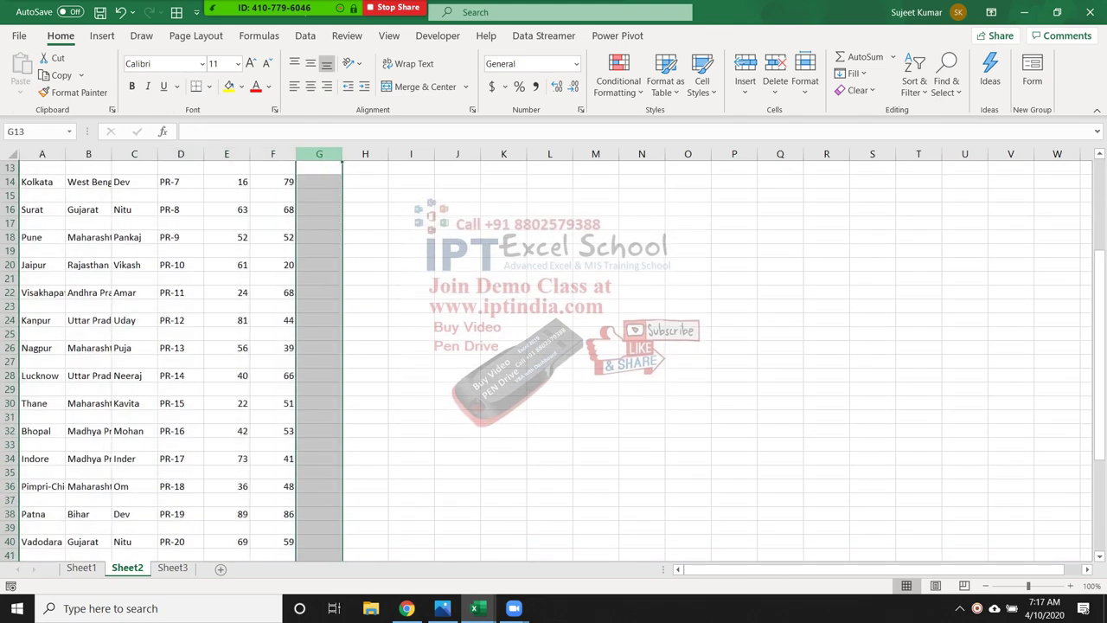
{"action": "key", "text": "ctrl+Up"}
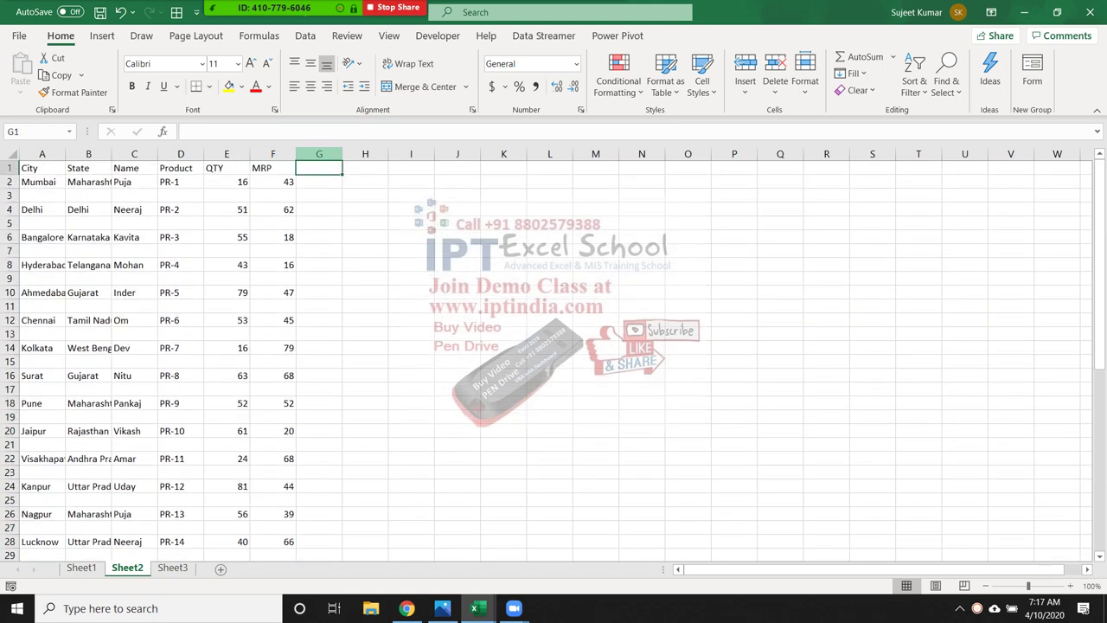
{"action": "key", "text": "Left"}
{"action": "key", "text": "Left"}
{"action": "key", "text": "Left"}
{"action": "key", "text": "Left"}
{"action": "key", "text": "Left"}
{"action": "key", "text": "Left"}
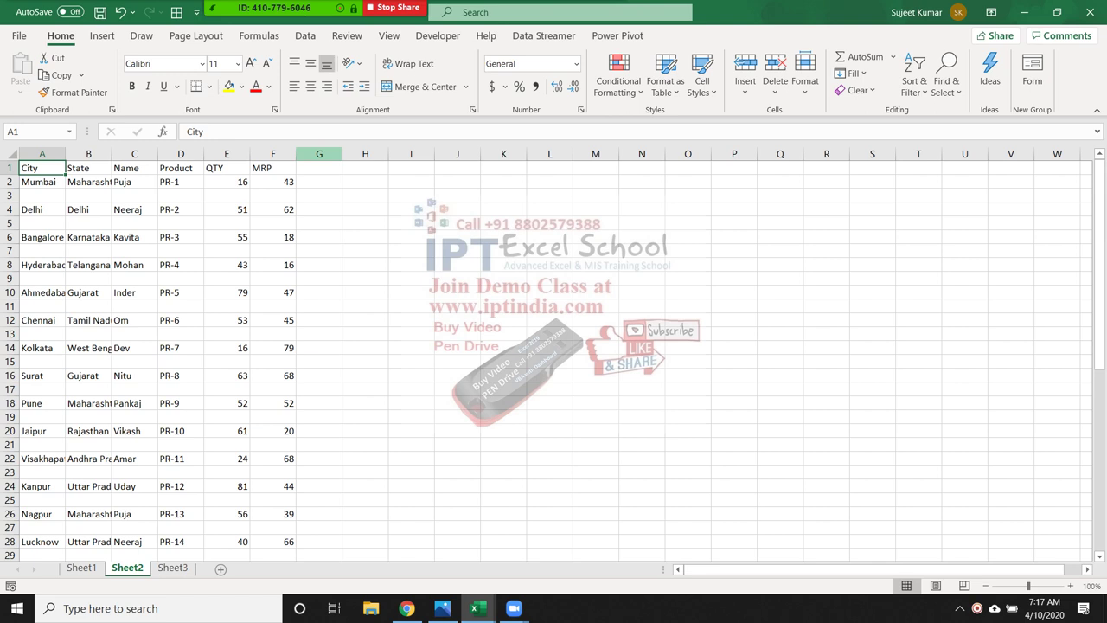
{"action": "key", "text": "Down"}
{"action": "key", "text": "ctrl+Down"}
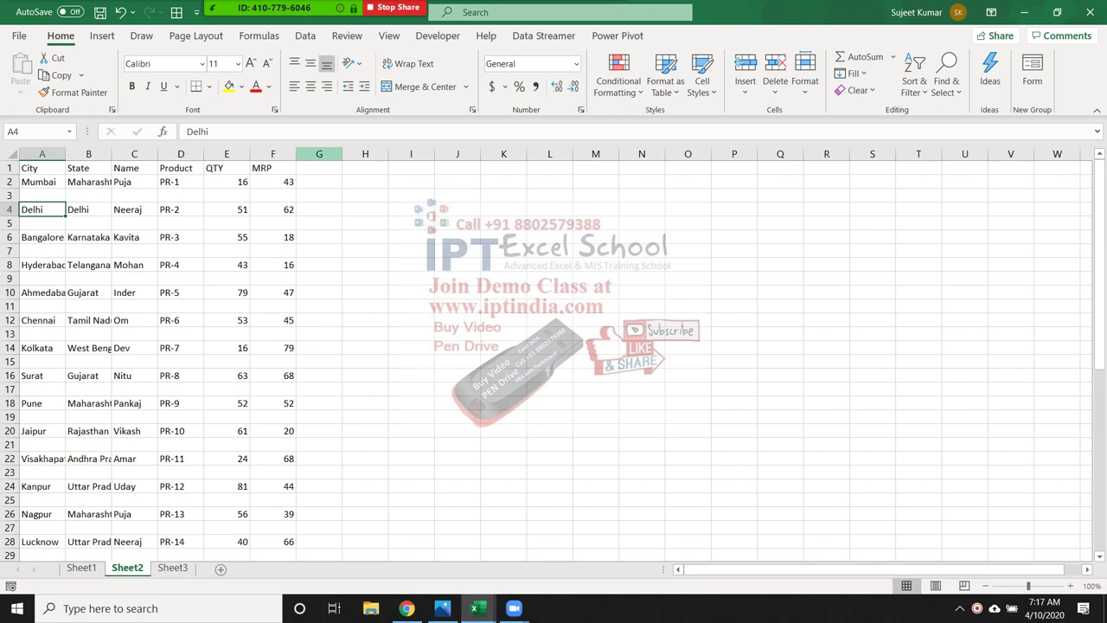
Select the header and the first list rows, A1 through F30.
{"action": "key", "text": "Up"}
{"action": "key", "text": "Up"}
{"action": "key", "text": "Up"}
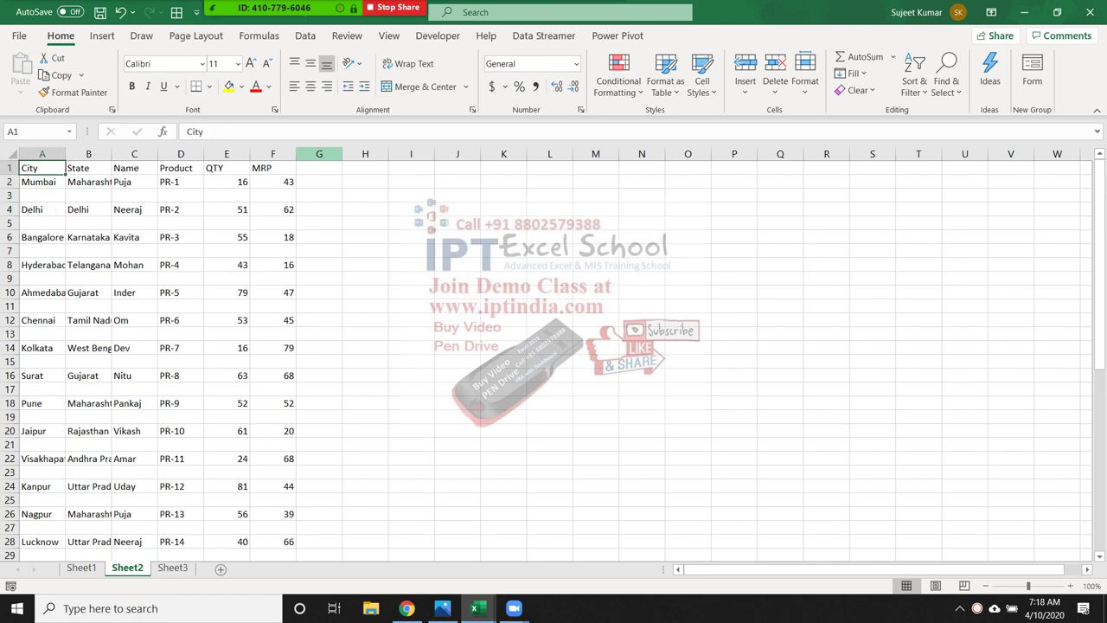
{"action": "key", "text": "ctrl+shift+Right"}
{"action": "key", "text": "shift+Down"}
{"action": "key", "text": "shift+Down"}
{"action": "key", "text": "shift+Down"}
{"action": "key", "text": "shift+Down"}
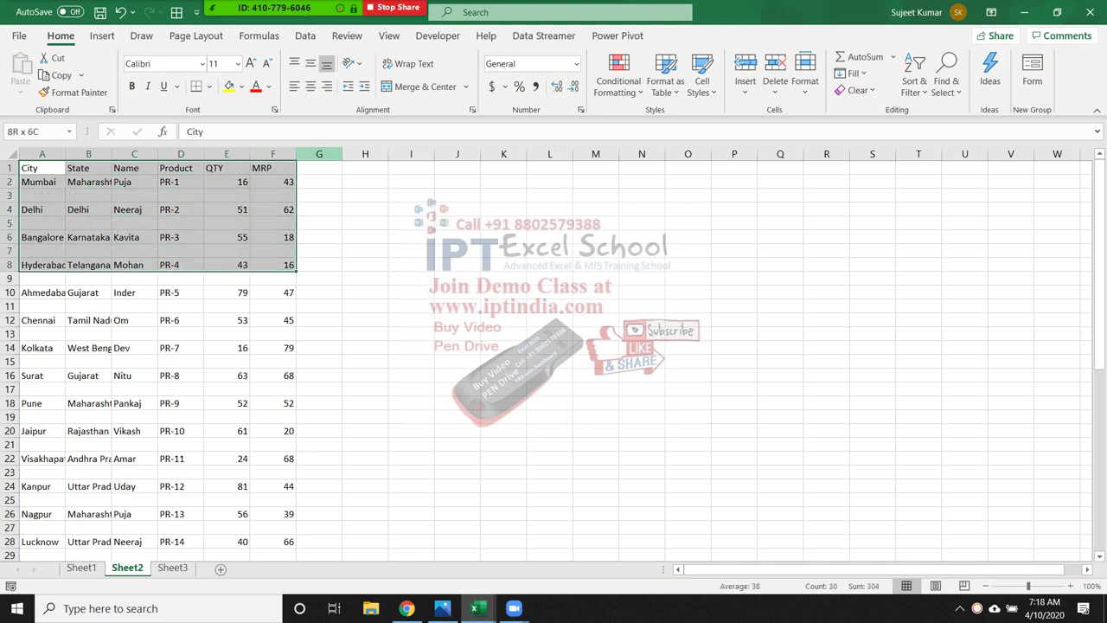
{"action": "key", "text": "shift+Down"}
{"action": "key", "text": "shift+Down"}
{"action": "key", "text": "shift+Down"}
{"action": "key", "text": "shift+Down"}
{"action": "key", "text": "shift+Down"}
{"action": "key", "text": "shift+Down"}
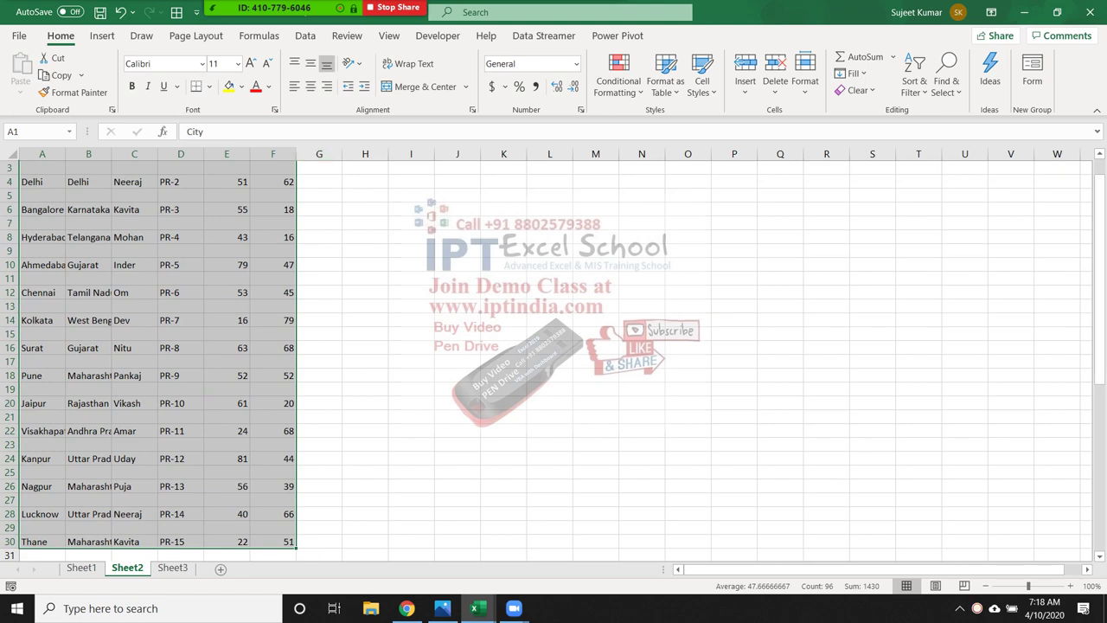
{"action": "scroll", "coordinate": [554, 354], "scroll_direction": "up", "scroll_amount": 1}
{"action": "scroll", "coordinate": [553, 355], "scroll_direction": "up", "scroll_amount": 1}
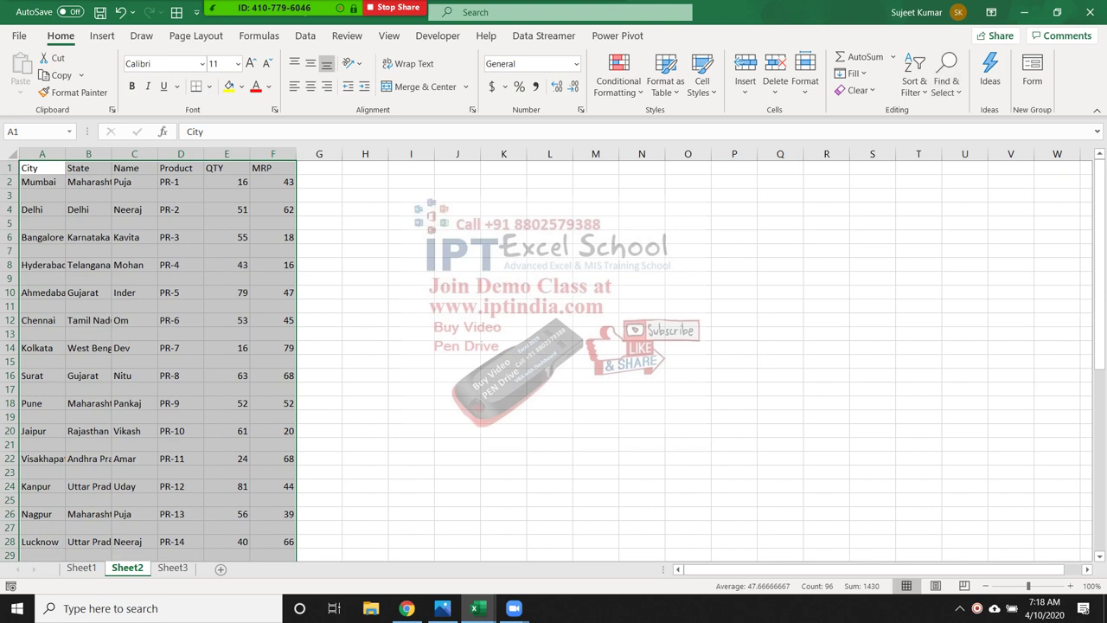
Custom-sort the selected rows by City, A to Z.
{"action": "left_click", "coordinate": [914, 82]}
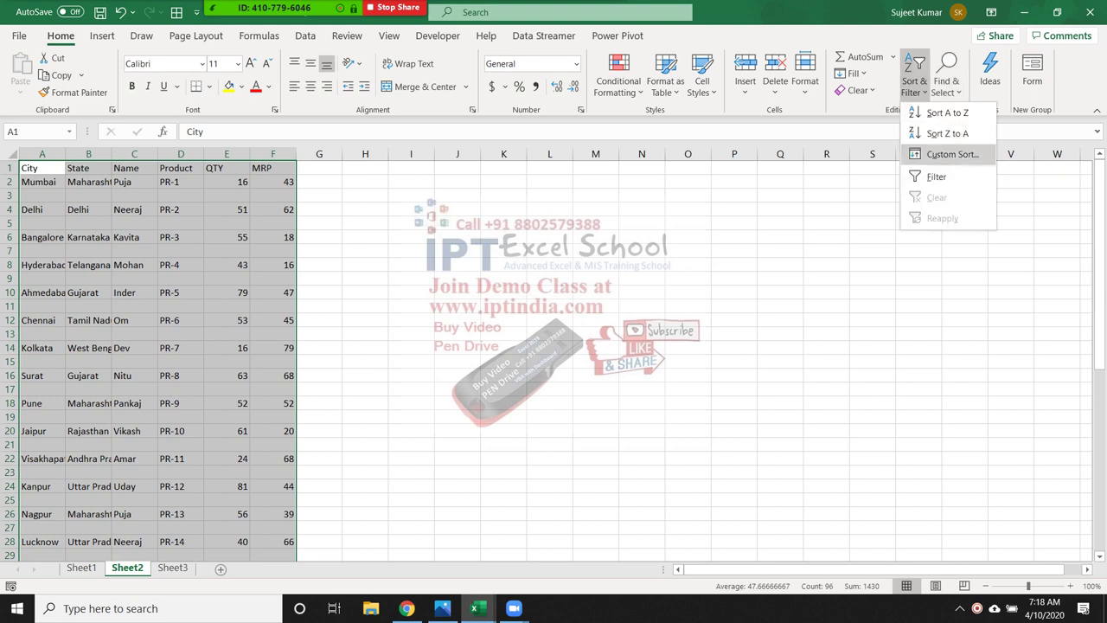
{"action": "left_click", "coordinate": [951, 154]}
{"action": "left_click", "coordinate": [670, 361]}
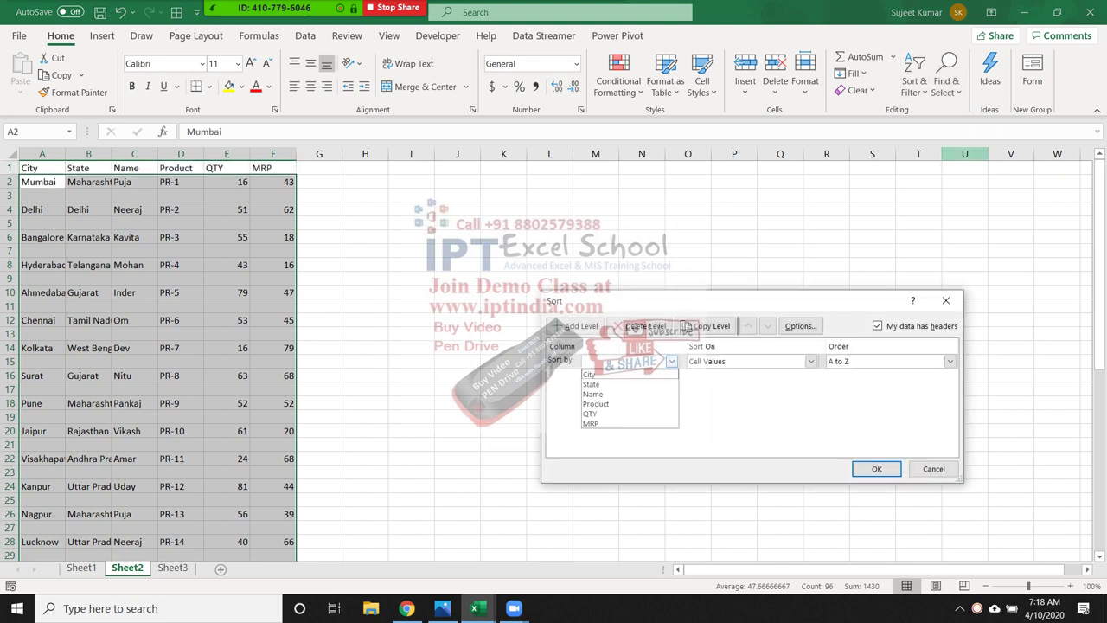
{"action": "left_click", "coordinate": [596, 373]}
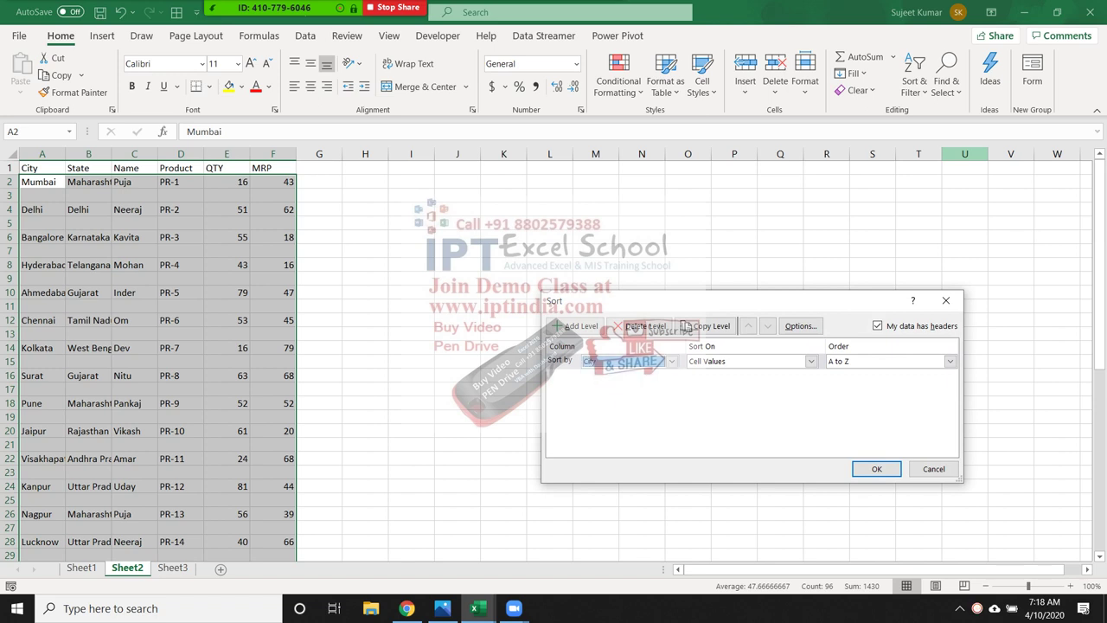
{"action": "left_click", "coordinate": [876, 469]}
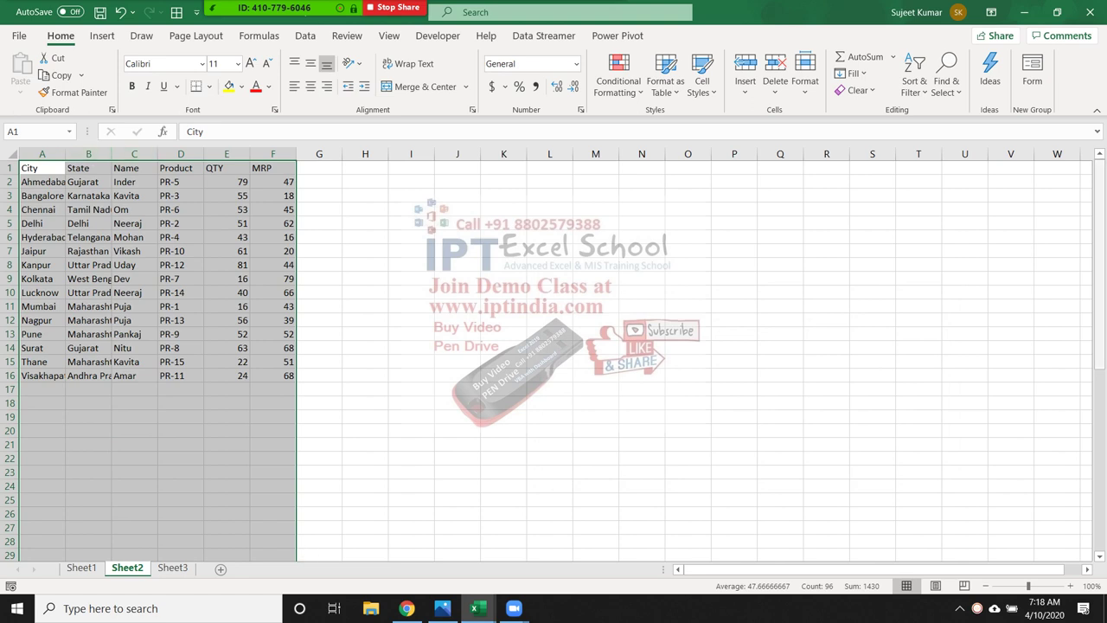
Review the sorted rows, then select the list again from A1 downward.
{"action": "scroll", "coordinate": [553, 355], "scroll_direction": "down", "scroll_amount": 1}
{"action": "scroll", "coordinate": [553, 355], "scroll_direction": "down", "scroll_amount": 2}
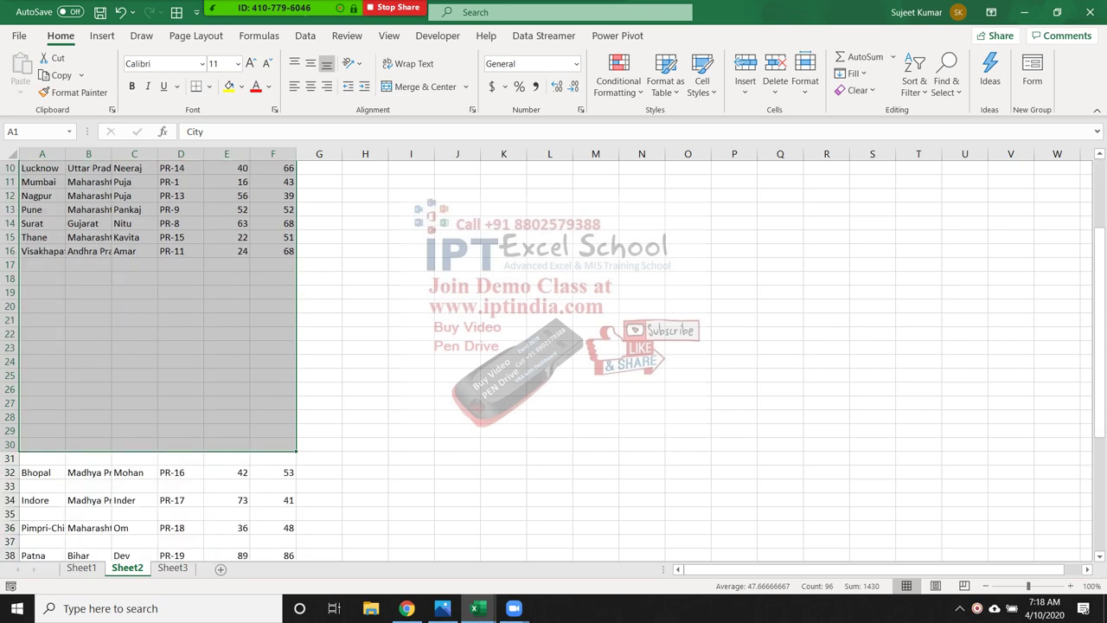
{"action": "scroll", "coordinate": [553, 355], "scroll_direction": "down", "scroll_amount": 9}
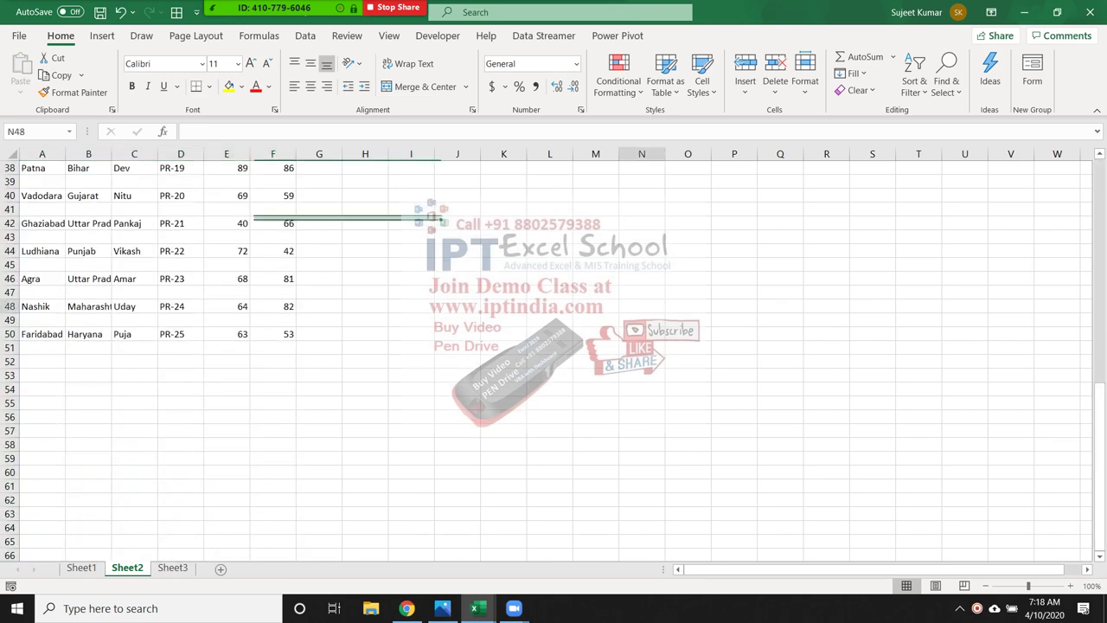
{"action": "left_click", "coordinate": [642, 293]}
{"action": "key", "text": "ctrl+Up"}
{"action": "key", "text": "ctrl+Left"}
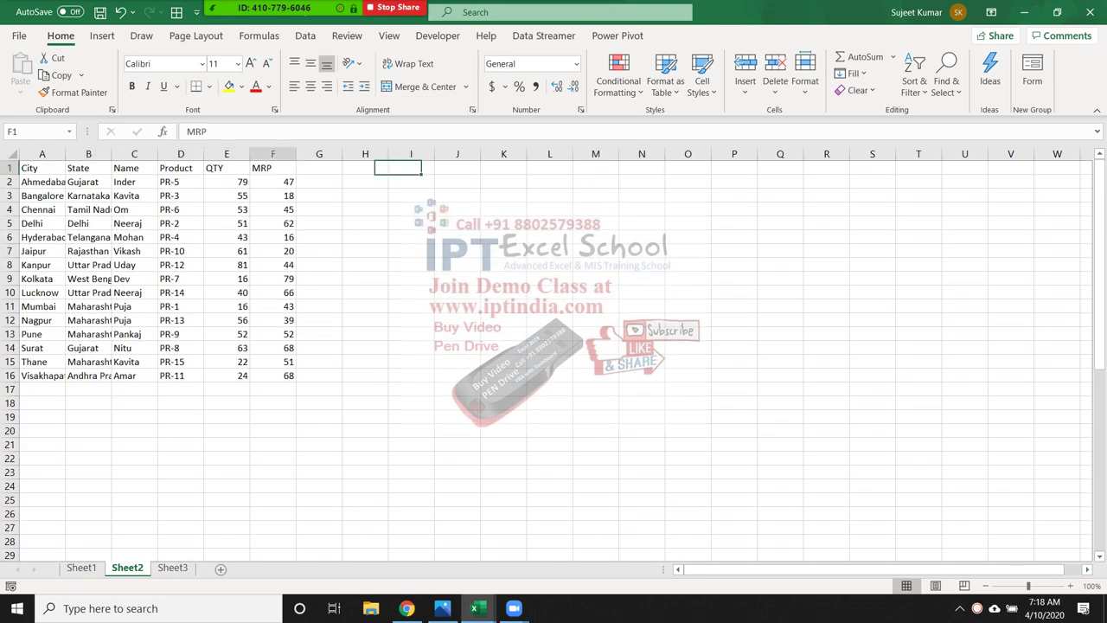
{"action": "key", "text": "ctrl+Left"}
{"action": "left_click_drag", "start_coordinate": [42, 167], "coordinate": [296, 551]}
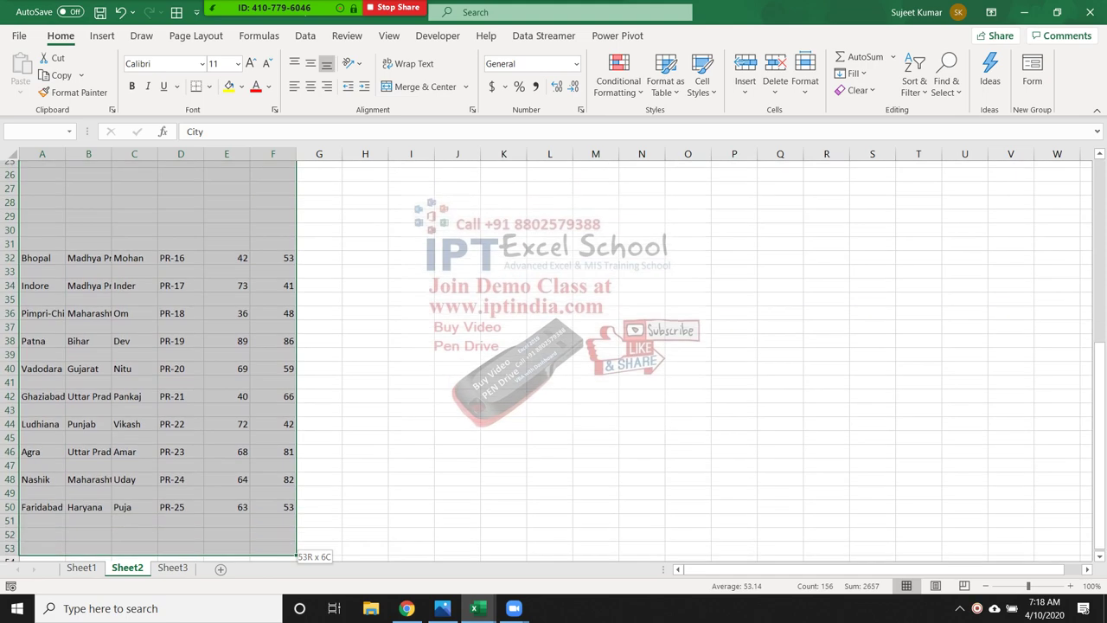
Sort the full table through row 50 by City A to Z, then deselect.
{"action": "left_click_drag", "start_coordinate": [295, 553], "coordinate": [296, 506]}
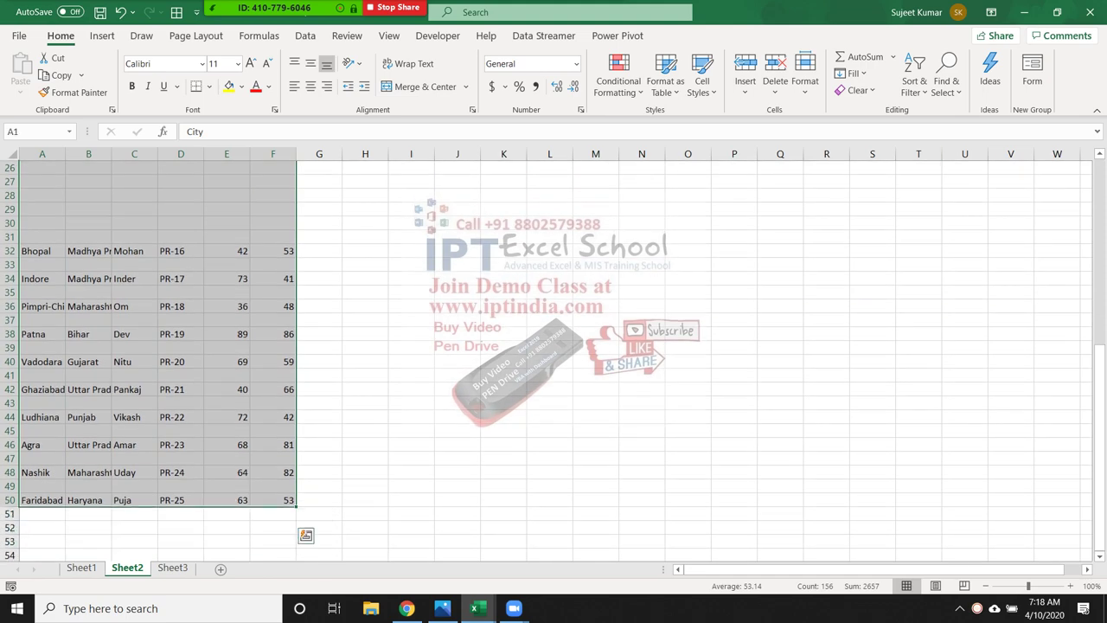
{"action": "left_click", "coordinate": [914, 82]}
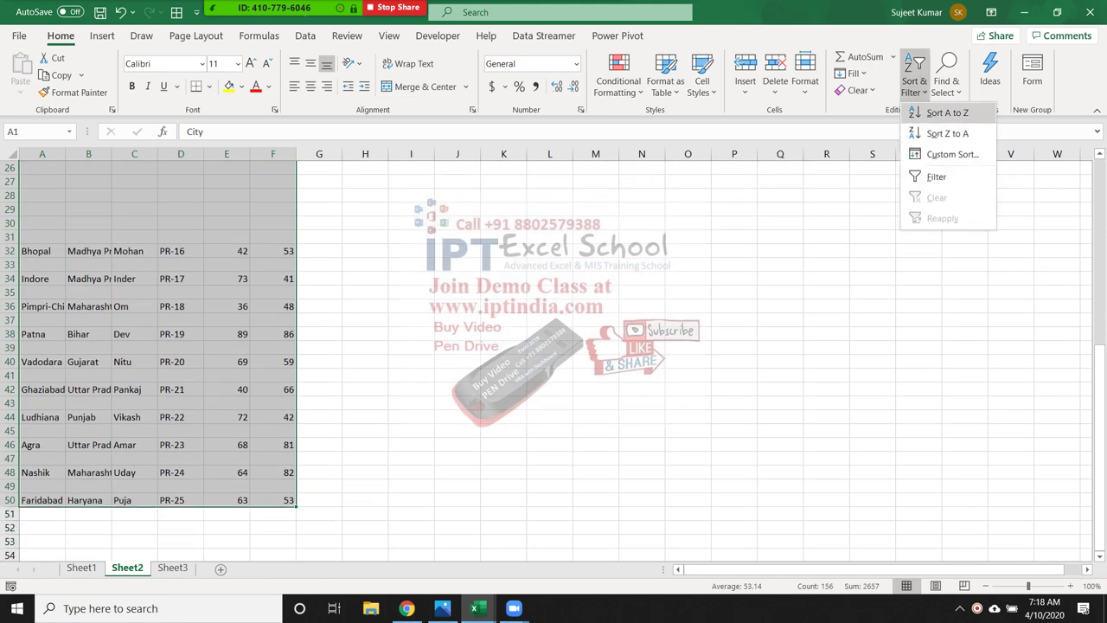
{"action": "left_click", "coordinate": [951, 154]}
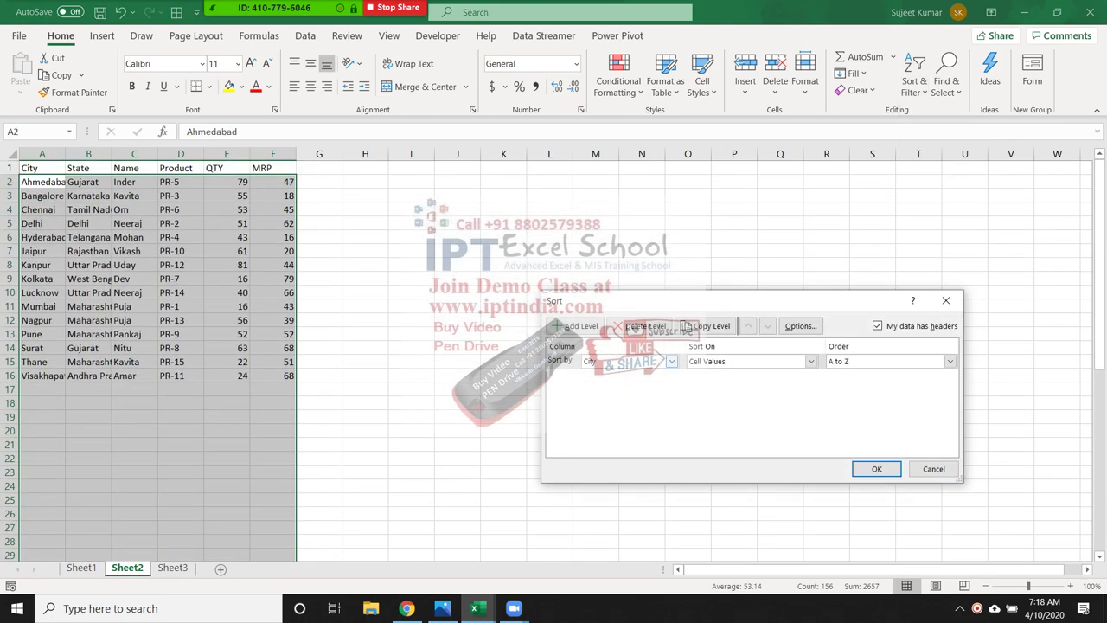
{"action": "left_click", "coordinate": [875, 468]}
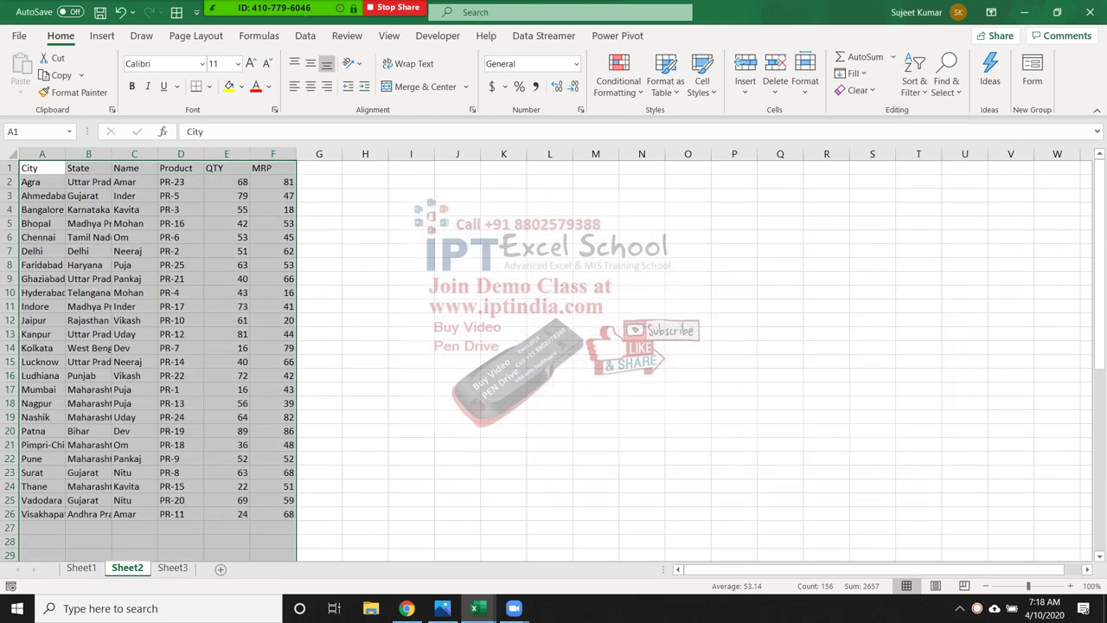
{"action": "mouse_move", "coordinate": [1099, 199]}
{"action": "left_mouse_down"}
{"action": "mouse_move", "coordinate": [1099, 307]}
{"action": "mouse_move", "coordinate": [1099, 173]}
{"action": "left_mouse_up"}
{"action": "left_click", "coordinate": [272, 265]}
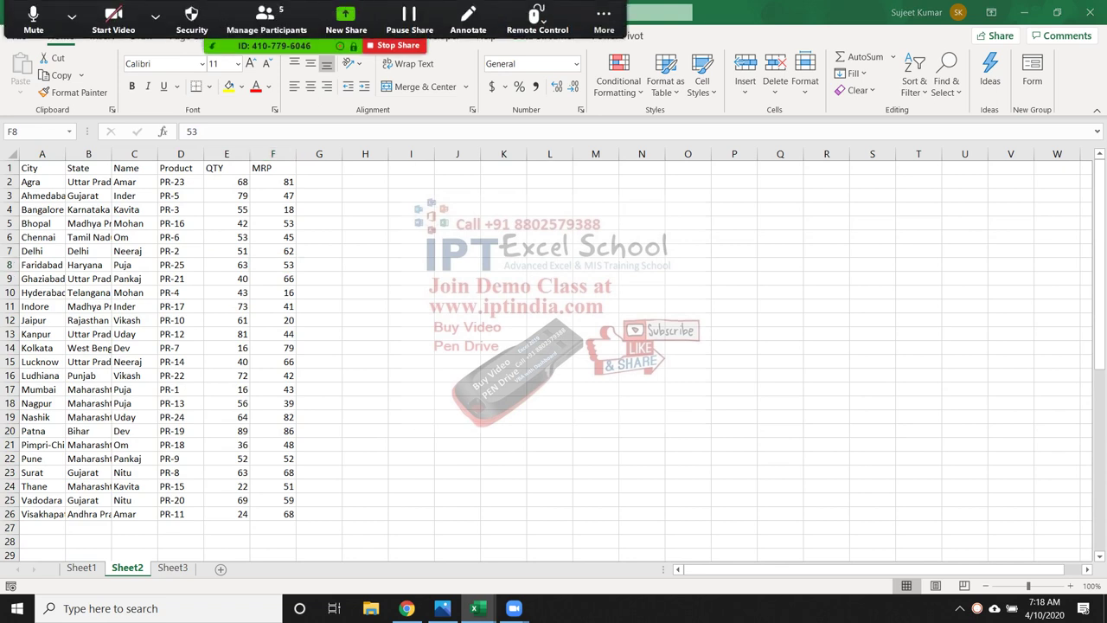
{"action": "left_click", "coordinate": [266, 19]}
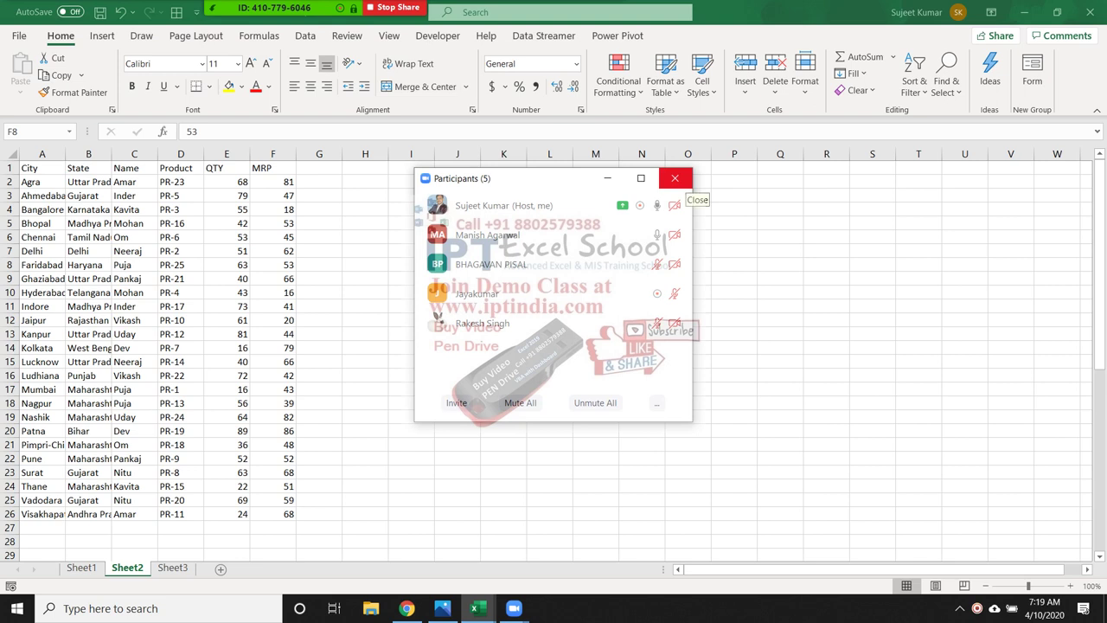
{"action": "left_click", "coordinate": [272, 265]}
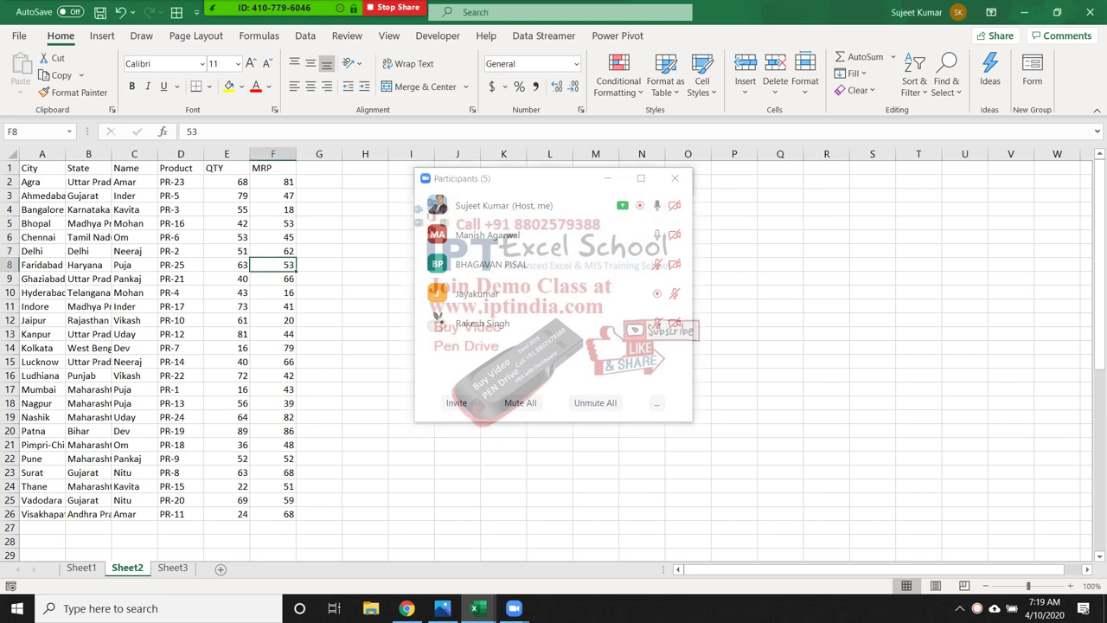
{"action": "left_click", "coordinate": [272, 195]}
{"action": "left_click", "coordinate": [272, 209]}
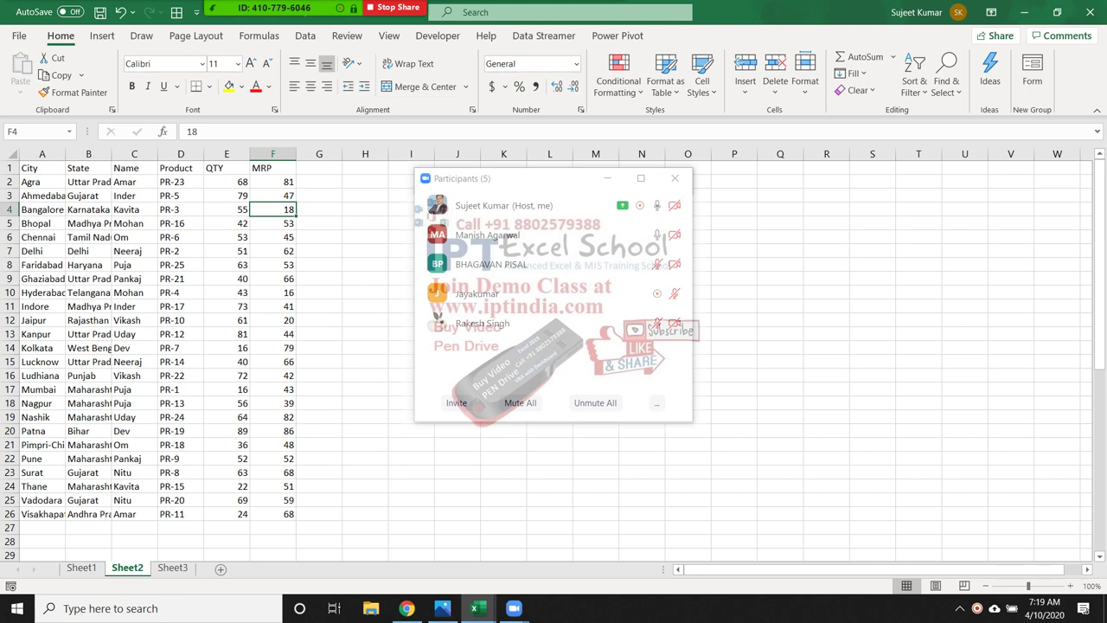
{"action": "left_click", "coordinate": [273, 223]}
{"action": "key", "text": "shift+space"}
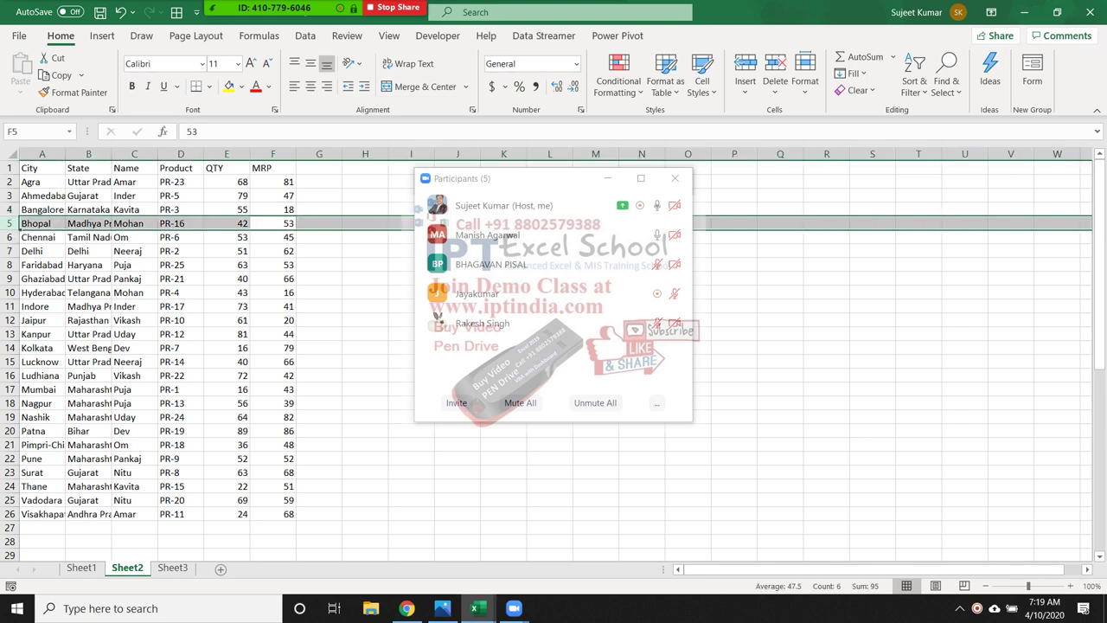
{"action": "key", "text": "ctrl+shift+plus"}
{"action": "left_click", "coordinate": [273, 278]}
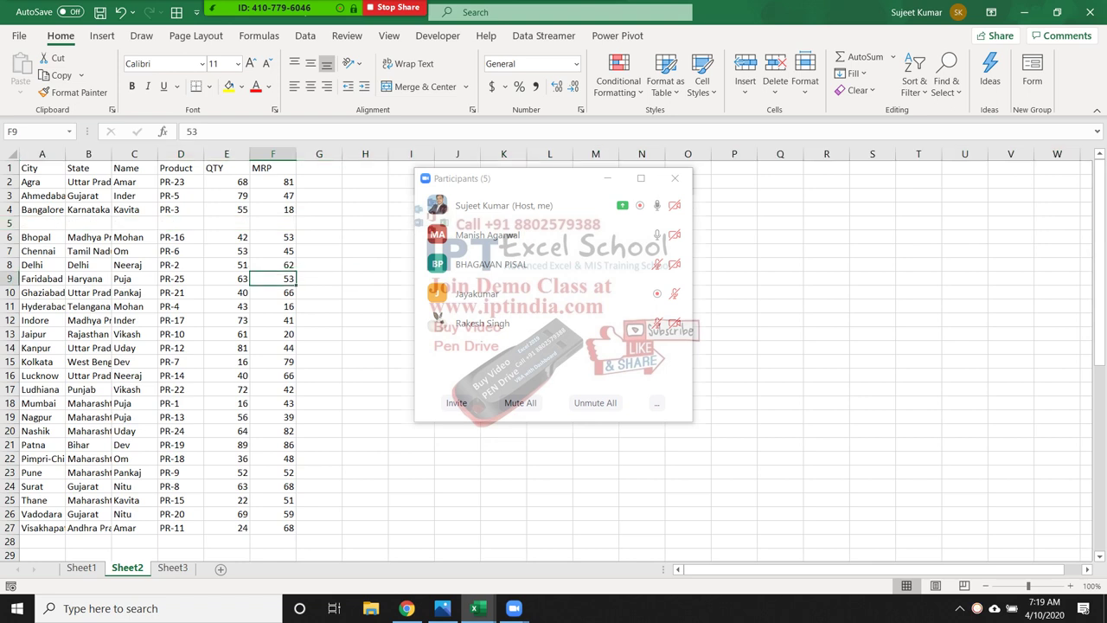
{"action": "key", "text": "shift+space"}
{"action": "key", "text": "ctrl+shift+plus"}
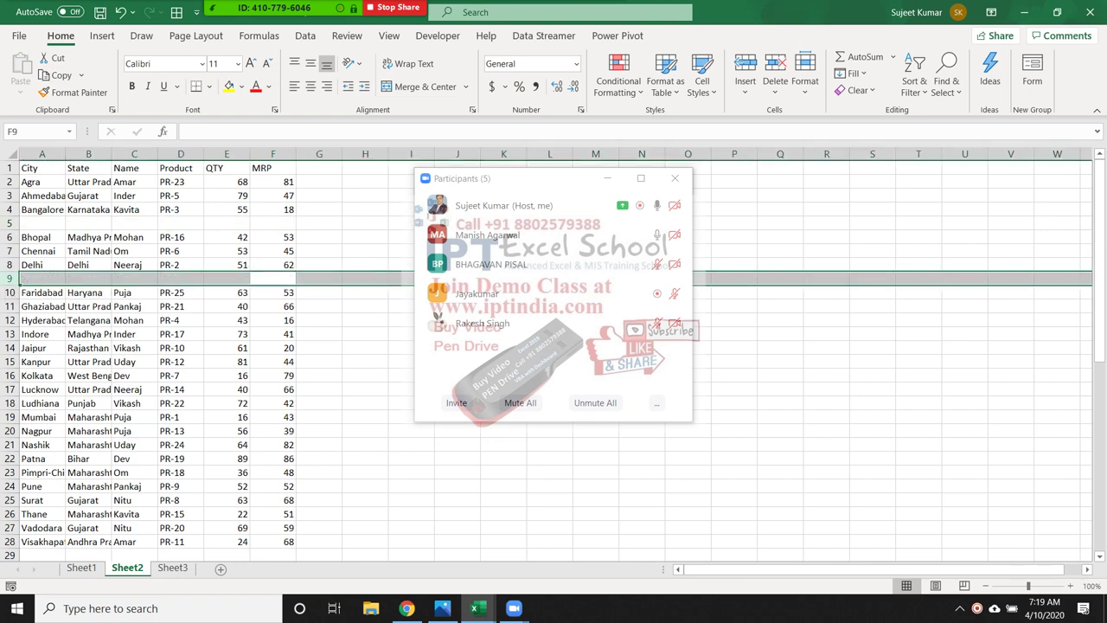
{"action": "left_click", "coordinate": [272, 376]}
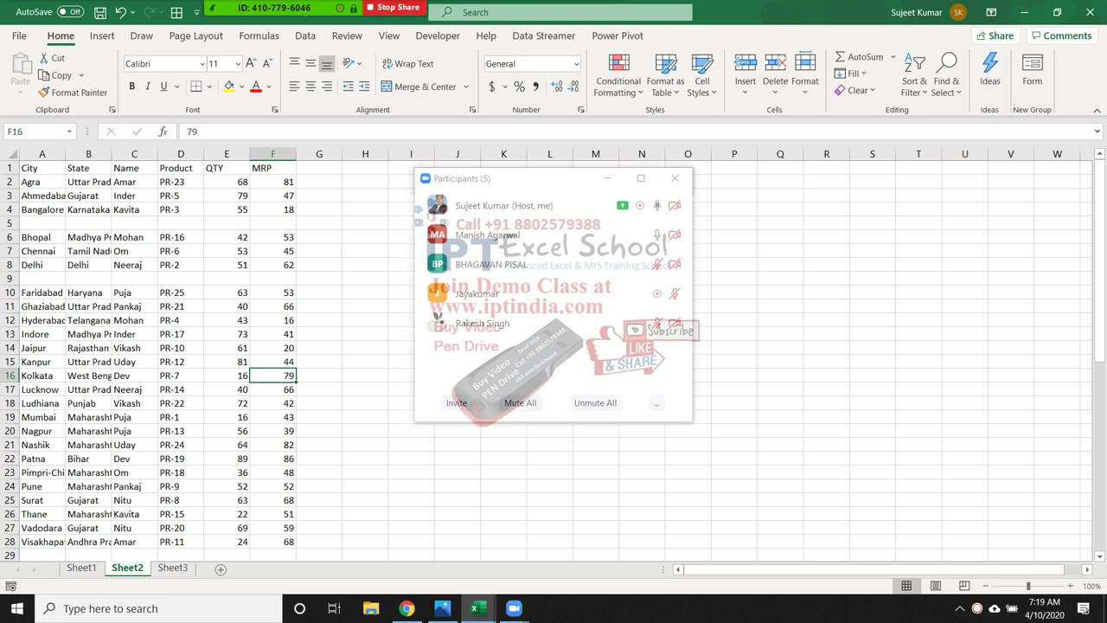
{"action": "left_click", "coordinate": [272, 279]}
{"action": "key", "text": "shift+space"}
{"action": "key", "text": "ctrl+minus"}
{"action": "left_click", "coordinate": [272, 223]}
{"action": "key", "text": "shift+space"}
{"action": "key", "text": "ctrl+minus"}
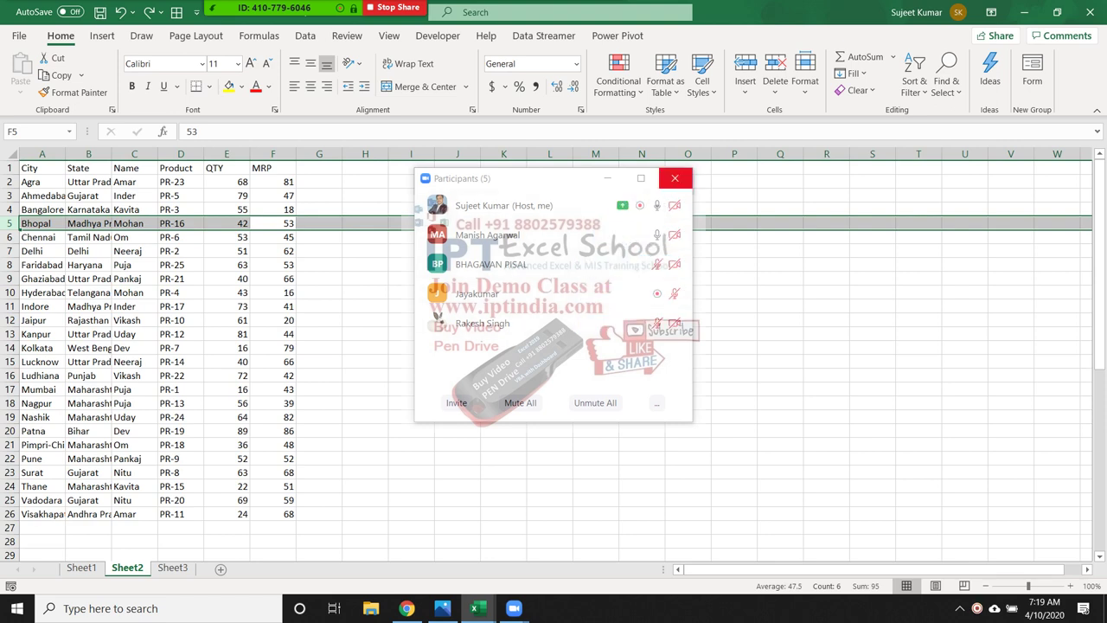
{"action": "left_click", "coordinate": [674, 178]}
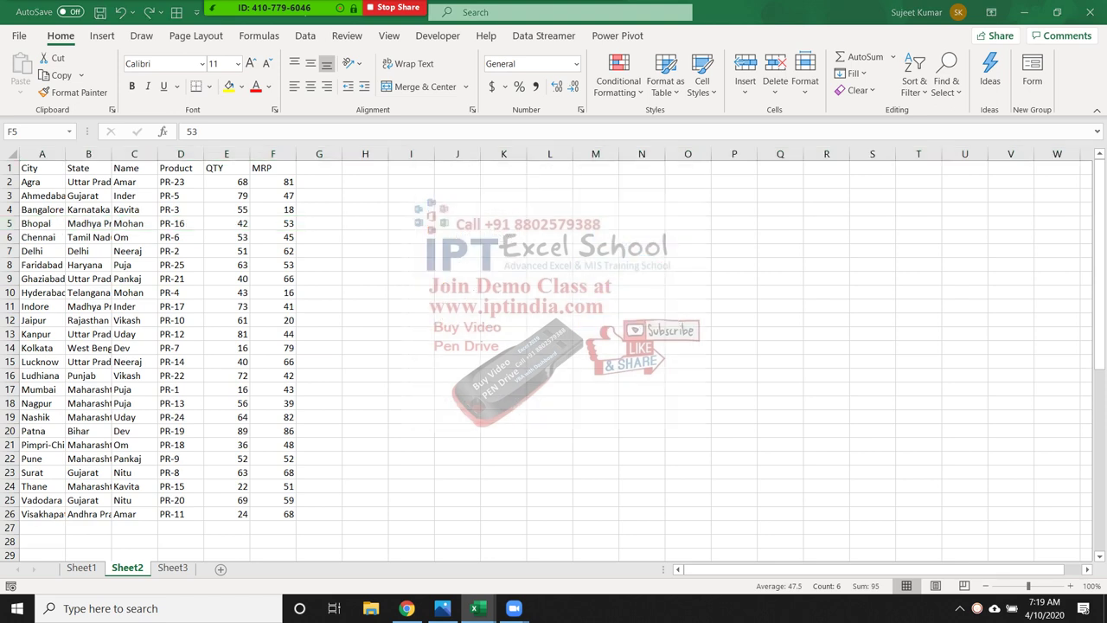
On Sheet3, add a Name header and a first name, auto-filling names down to A13.
{"action": "key", "text": "ctrl+Page_Down"}
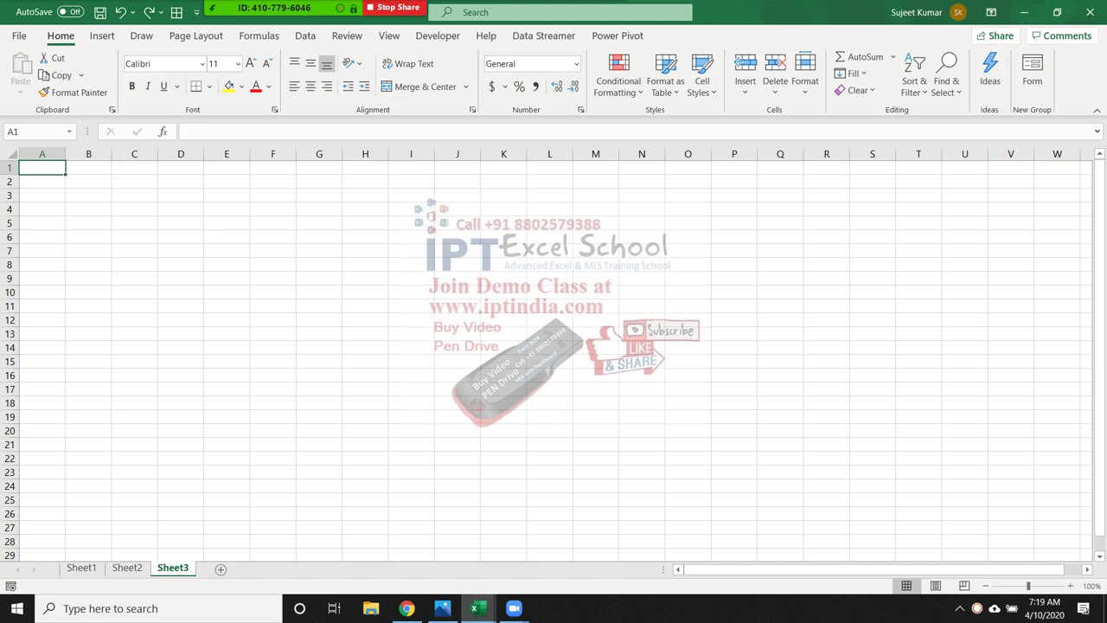
{"action": "type", "text": "Name"}
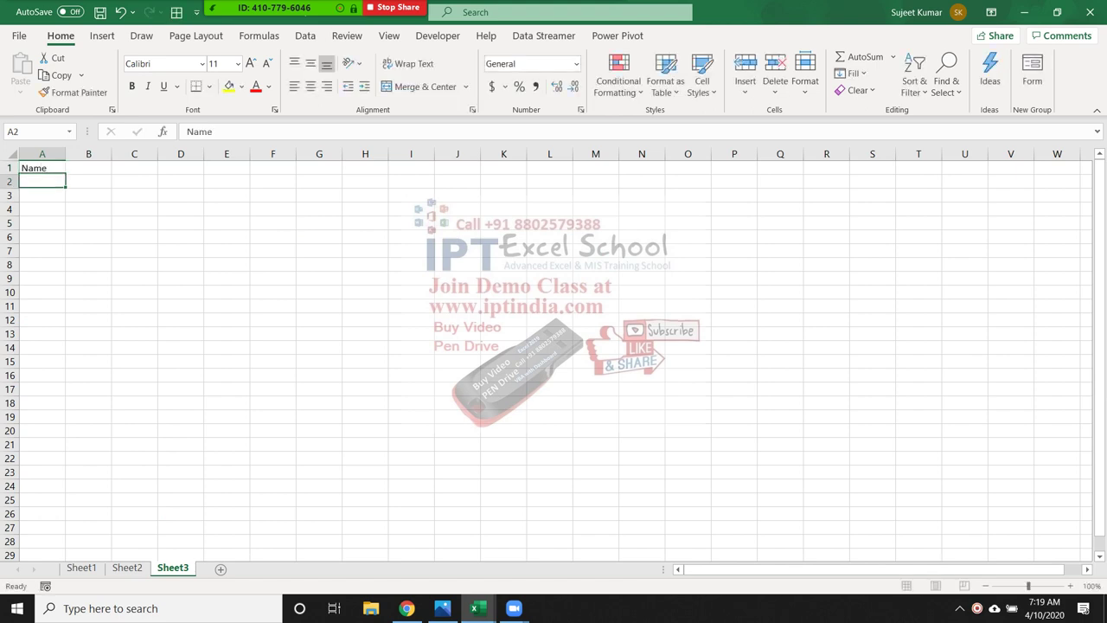
{"action": "key", "text": "Return"}
{"action": "type", "text": "Puja"}
{"action": "key", "text": "Return"}
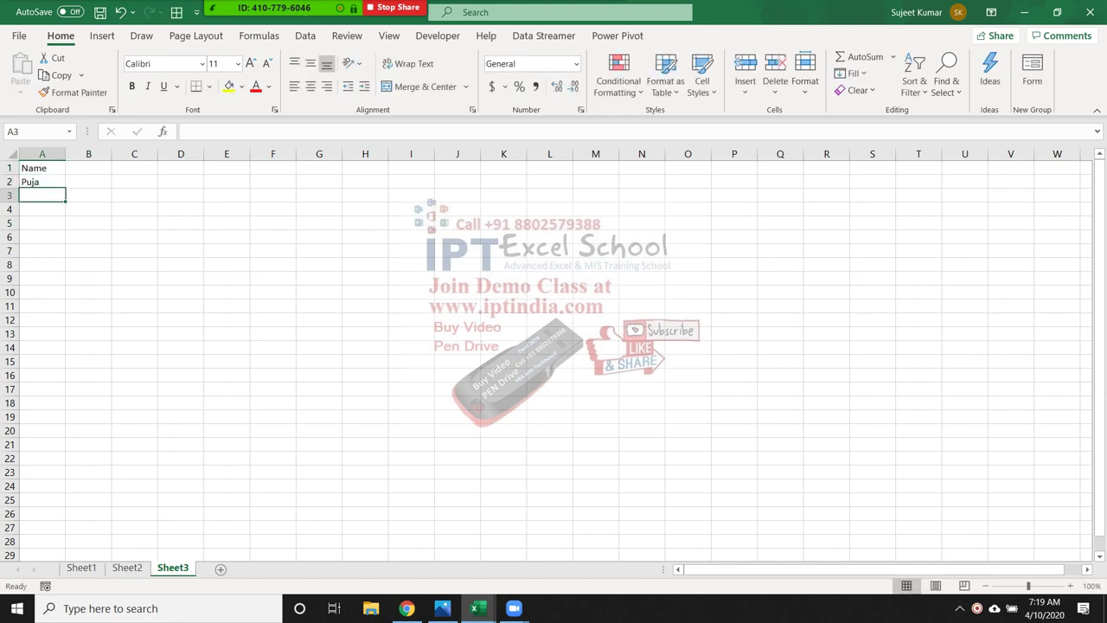
{"action": "left_click", "coordinate": [42, 181]}
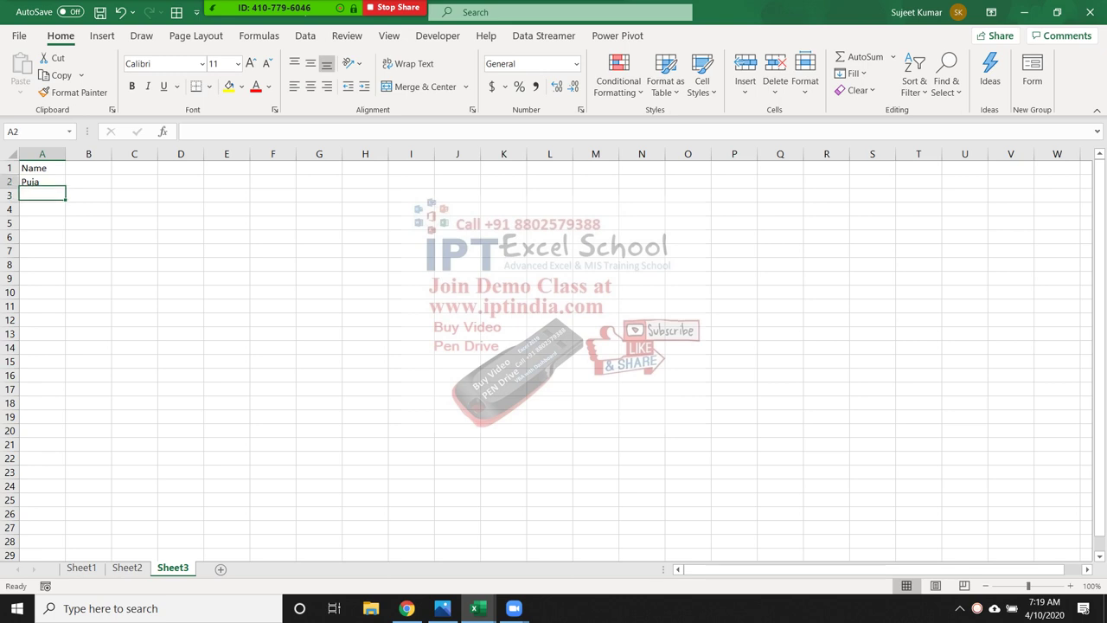
{"action": "left_click_drag", "start_coordinate": [65, 188], "coordinate": [65, 339]}
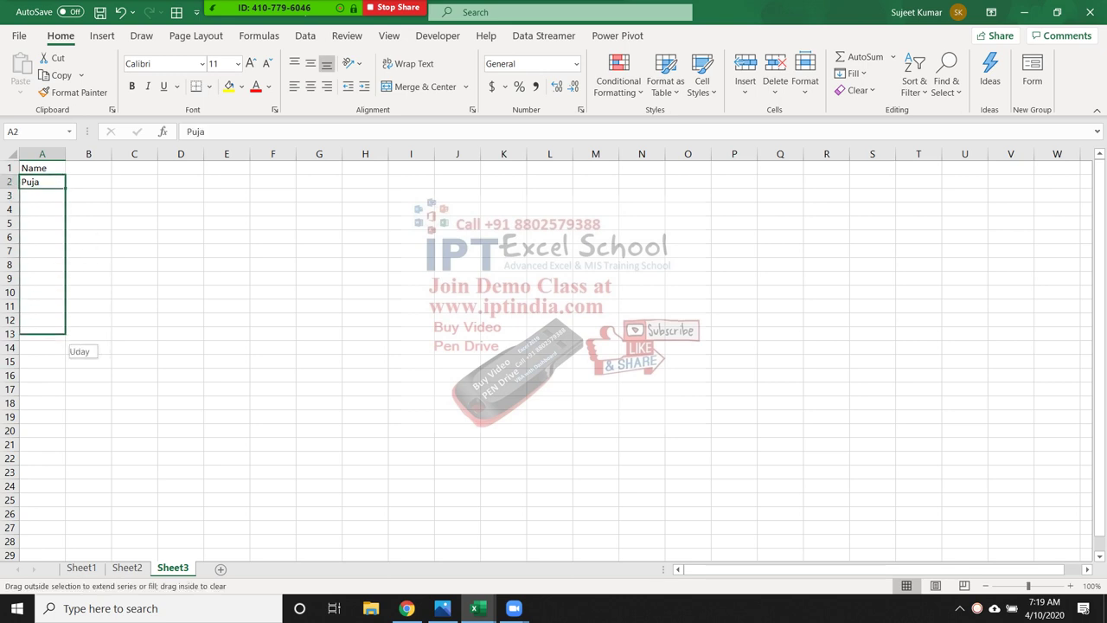
Enter P-1 in B1 and fill headers P-2 to P-21 across to V1.
{"action": "left_click", "coordinate": [88, 167]}
{"action": "type", "text": "P"}
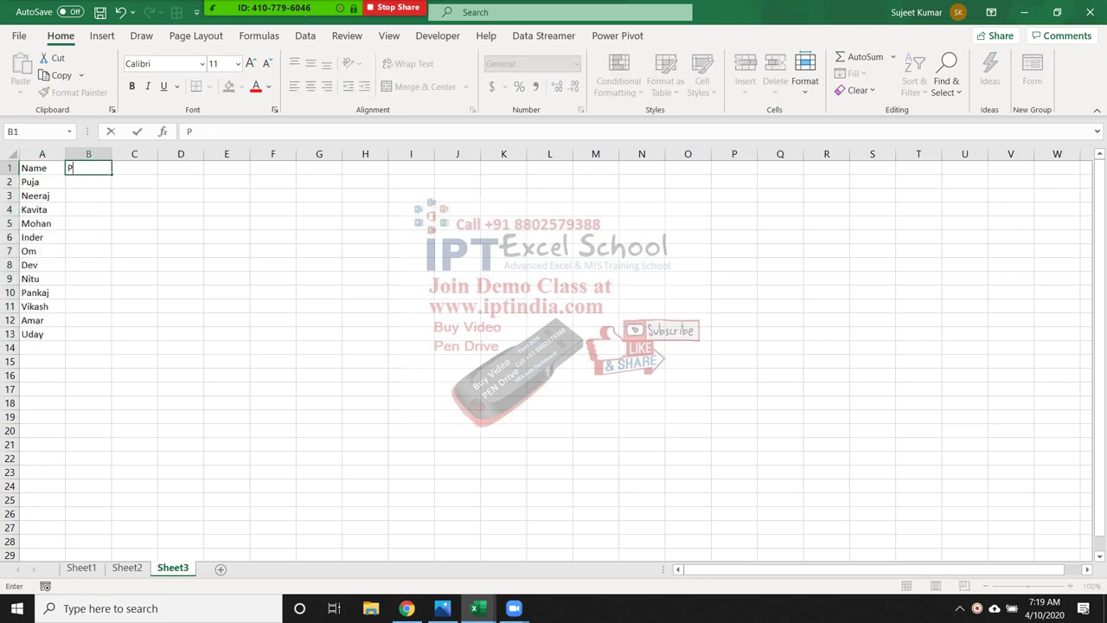
{"action": "type", "text": "-1"}
{"action": "left_click", "coordinate": [88, 237]}
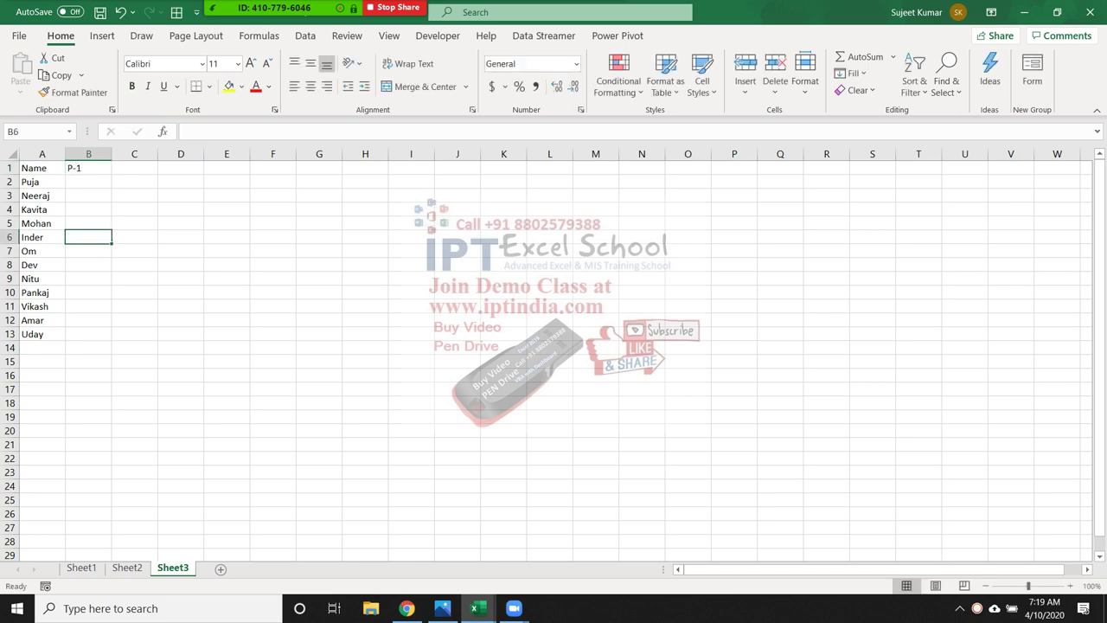
{"action": "left_click", "coordinate": [88, 168]}
{"action": "left_click_drag", "start_coordinate": [112, 174], "coordinate": [1030, 174]}
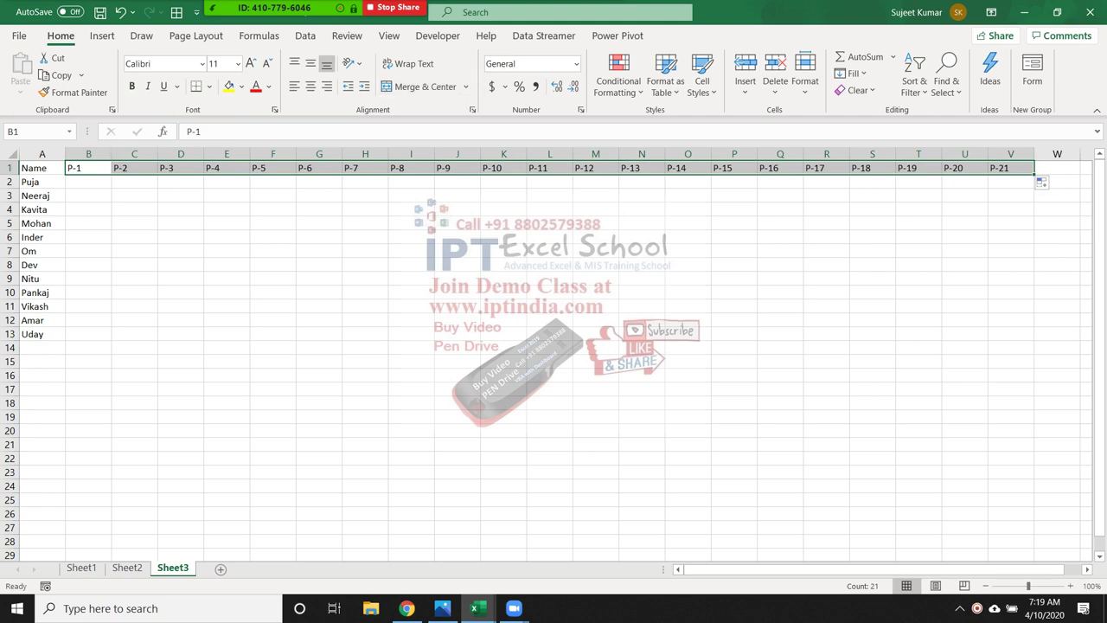
Enter =RANDBETWEEN(10,90) in cell B2.
{"action": "left_click", "coordinate": [88, 182]}
{"action": "type", "text": "=ra"}
{"action": "key", "text": "Down"}
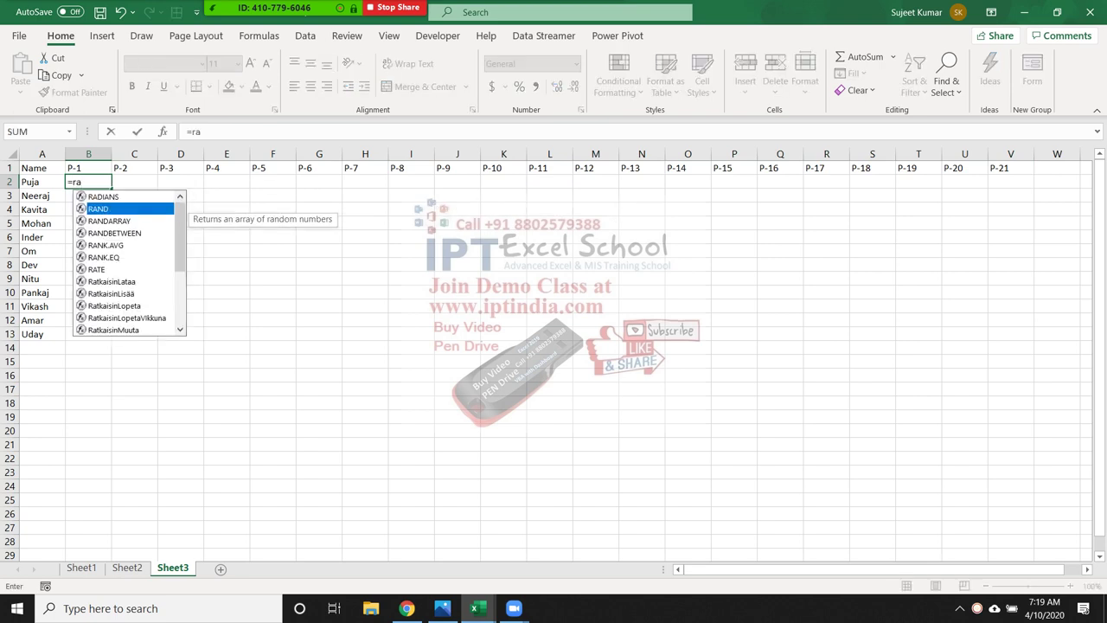
{"action": "key", "text": "Down"}
{"action": "key", "text": "Down"}
{"action": "key", "text": "Tab"}
{"action": "type", "text": "10,"}
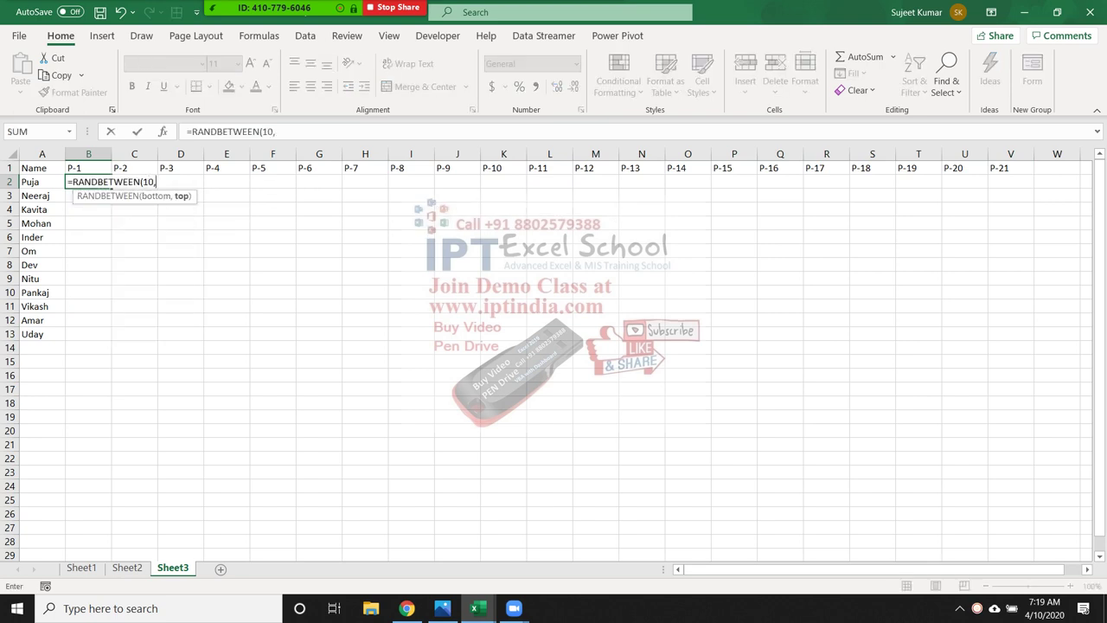
{"action": "type", "text": "90)"}
{"action": "key", "text": "ctrl+Return"}
Fill the RANDBETWEEN formula across B2:V13 for all twelve names.
{"action": "key", "text": "Up"}
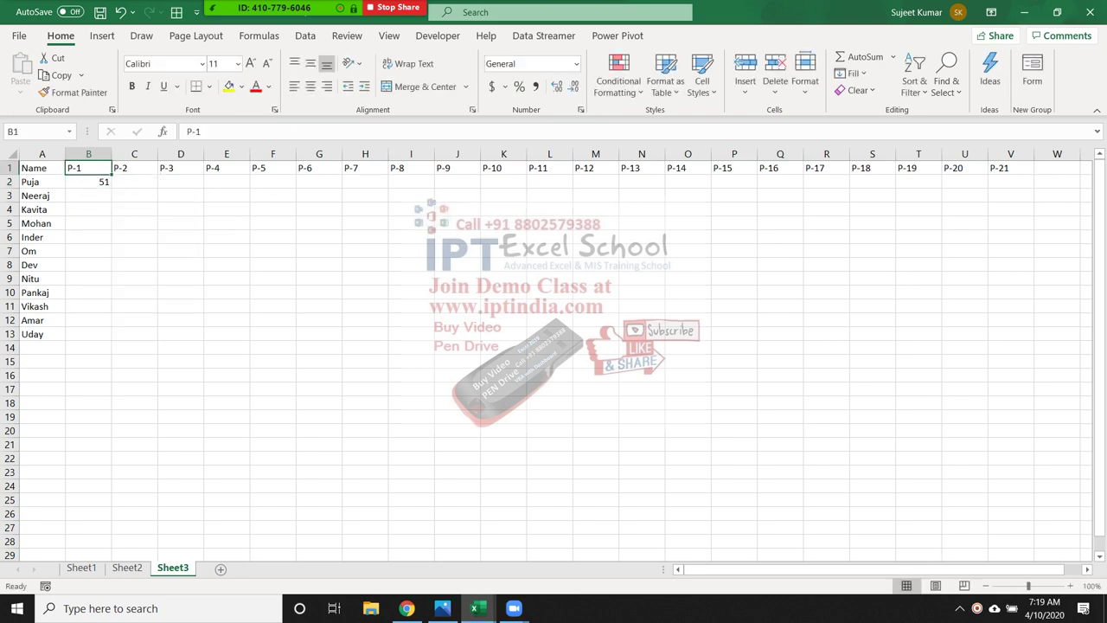
{"action": "key", "text": "ctrl+Right"}
{"action": "key", "text": "Down"}
{"action": "key", "text": "ctrl+shift+Left"}
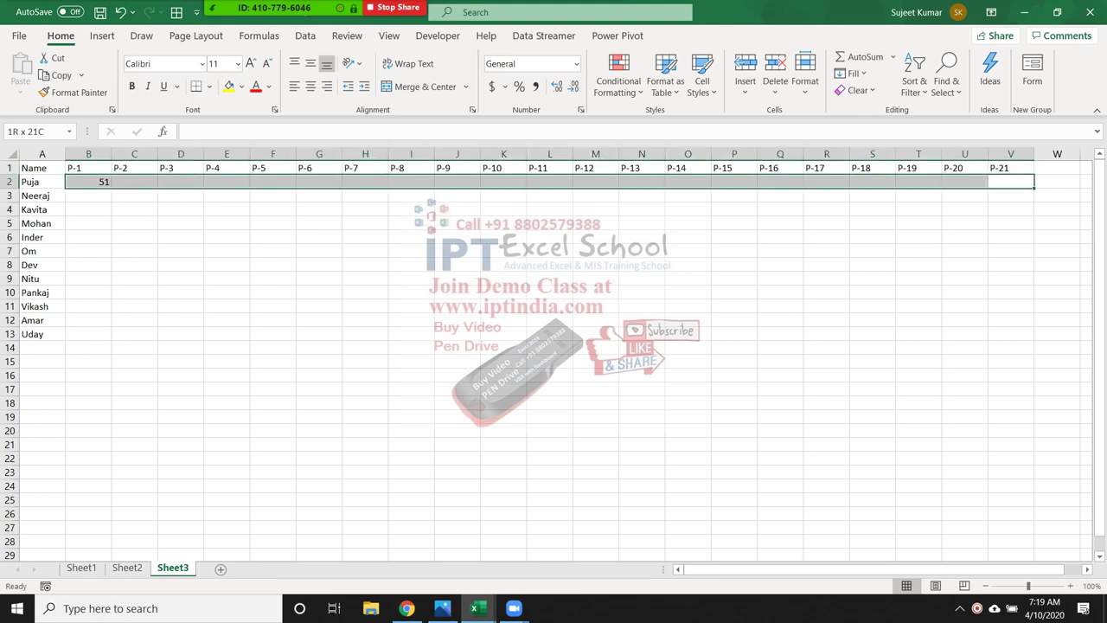
{"action": "key", "text": "shift+Down"}
{"action": "key", "text": "shift+Down"}
{"action": "key", "text": "shift+Down"}
{"action": "key", "text": "shift+Down"}
{"action": "key", "text": "shift+Down"}
{"action": "key", "text": "shift+Down"}
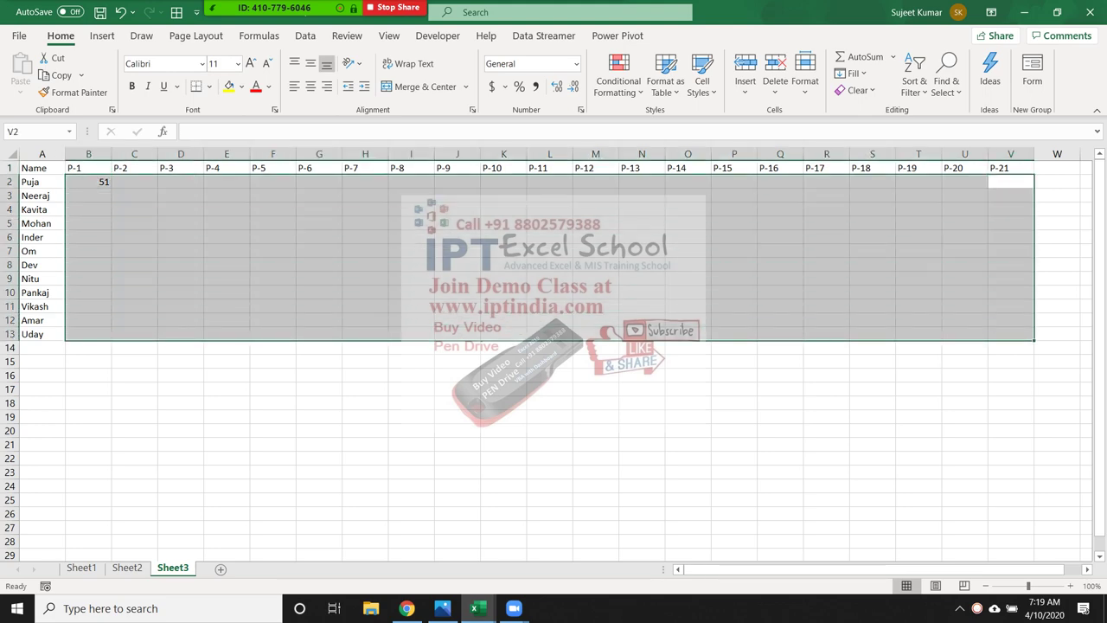
{"action": "key", "text": "ctrl+r"}
{"action": "key", "text": "ctrl+d"}
Convert the random numbers in B2:V13 to fixed values with Paste Values.
{"action": "key", "text": "ctrl+c"}
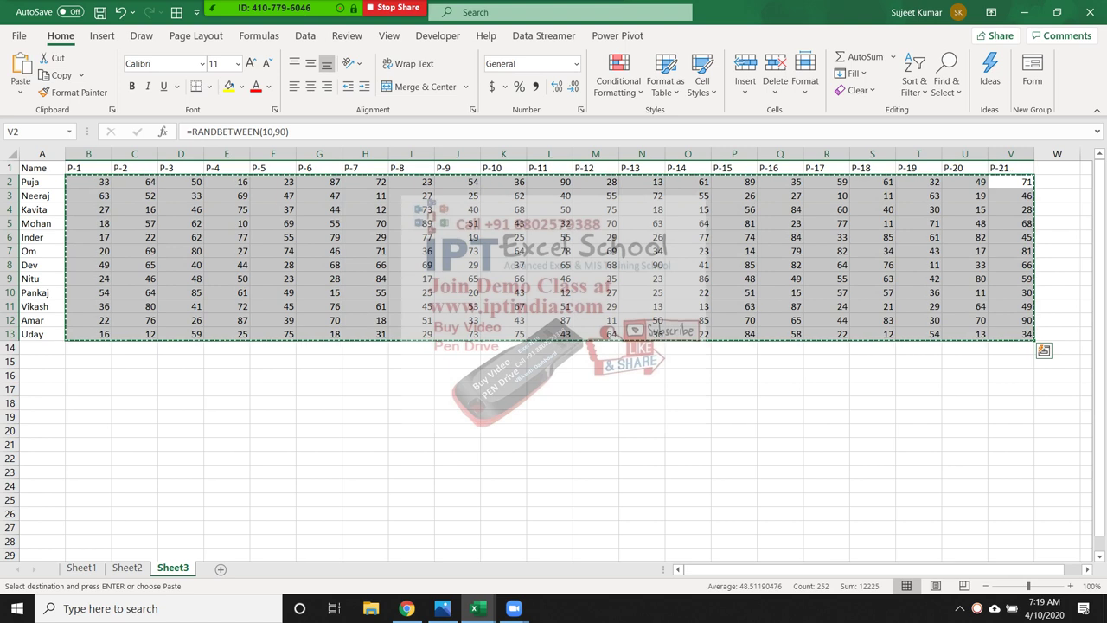
{"action": "left_click", "coordinate": [20, 92]}
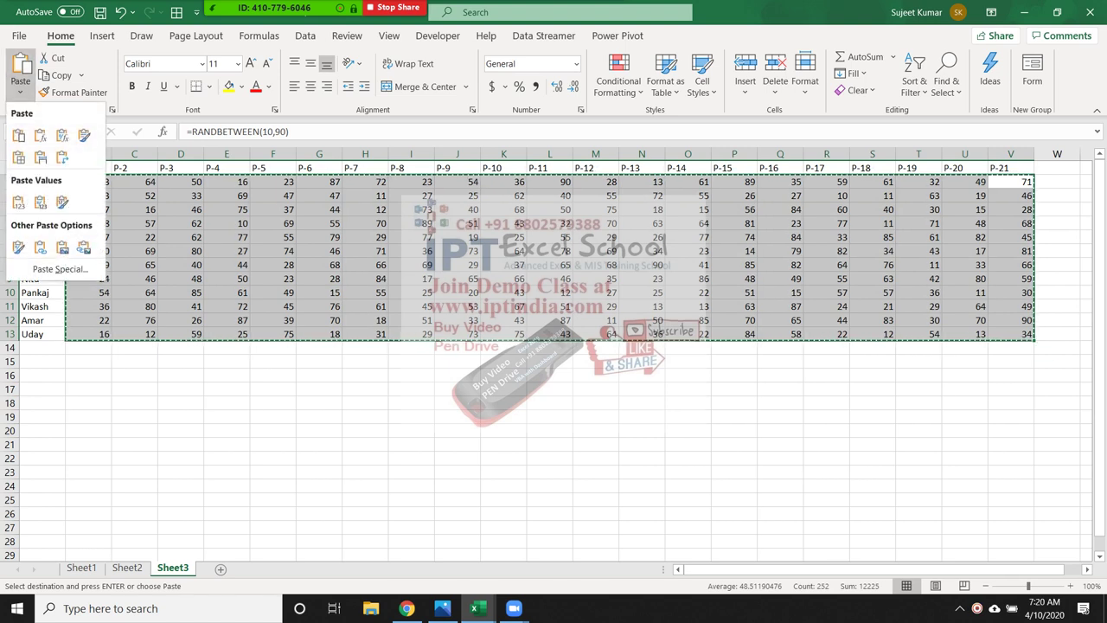
{"action": "left_click", "coordinate": [18, 201]}
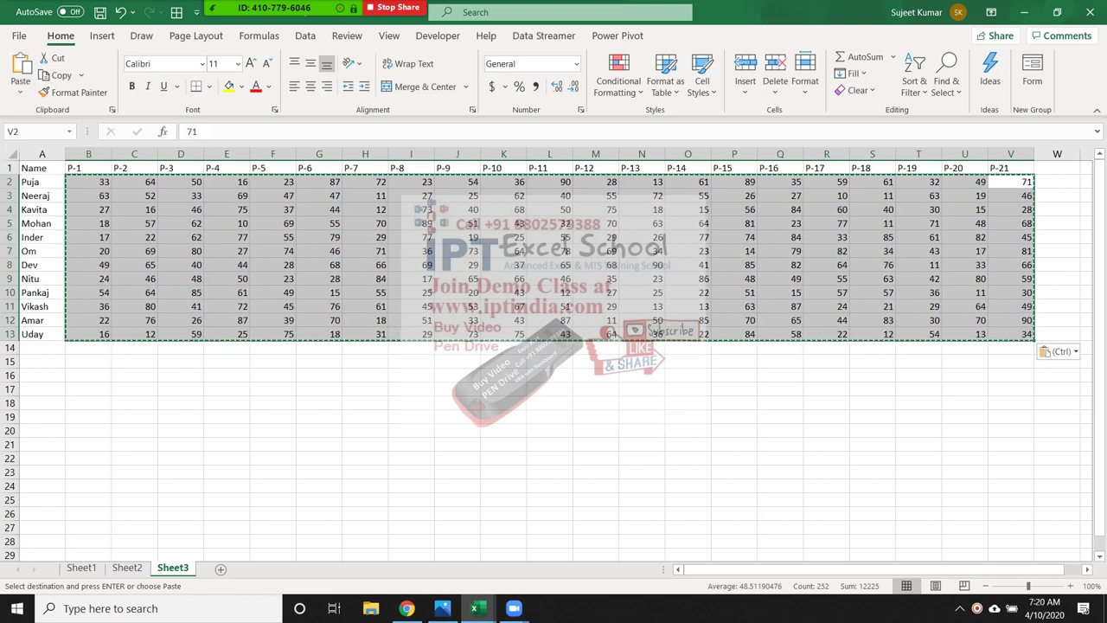
{"action": "left_click", "coordinate": [95, 209]}
{"action": "left_click", "coordinate": [139, 196]}
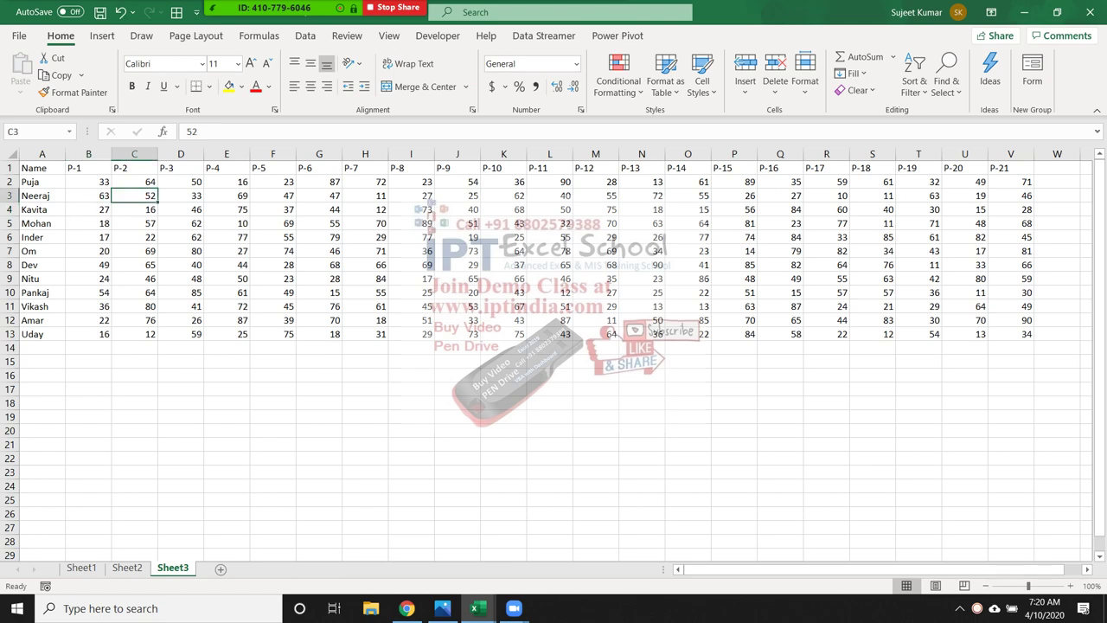
Insert a new column C headed % with the formula =B2/70.
{"action": "left_click", "coordinate": [134, 154]}
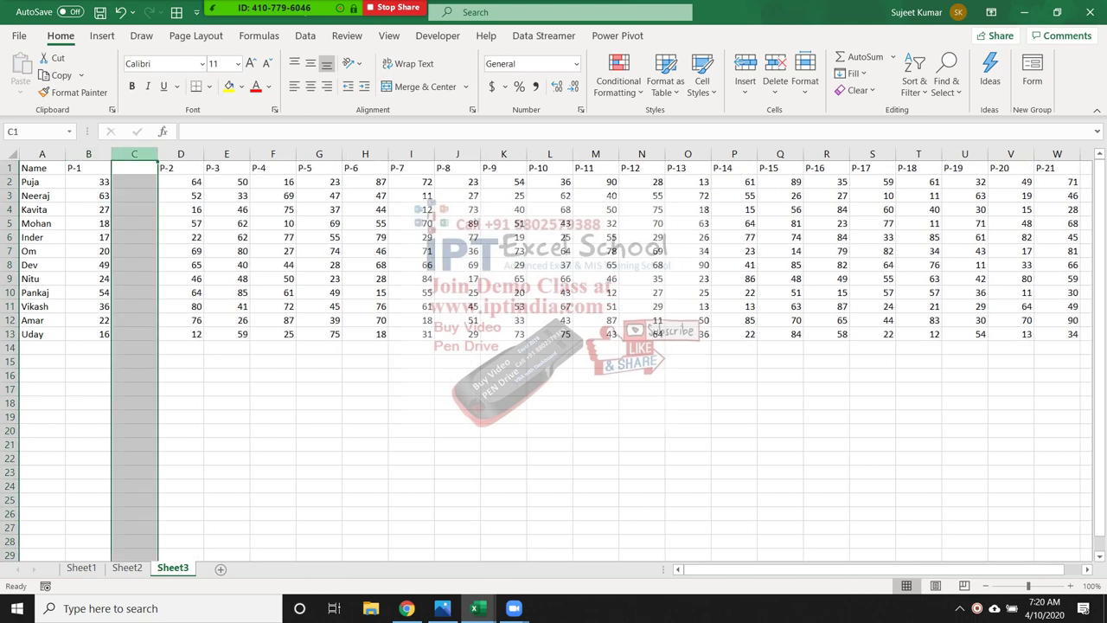
{"action": "key", "text": "ctrl+shift+equal"}
{"action": "type", "text": "%"}
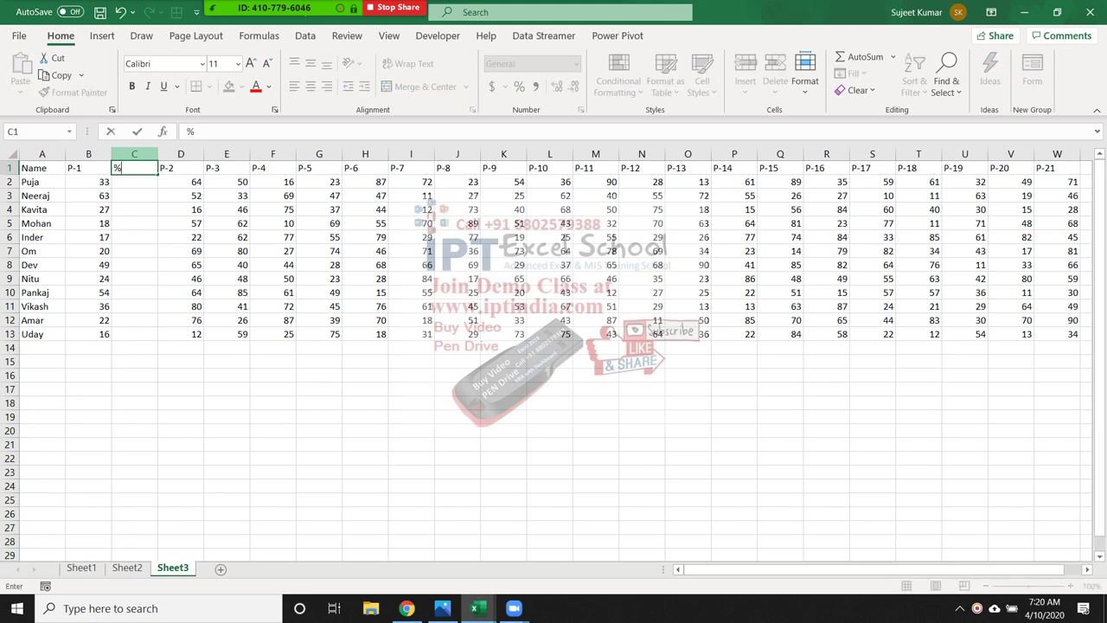
{"action": "key", "text": "Return"}
{"action": "type", "text": "=B2"}
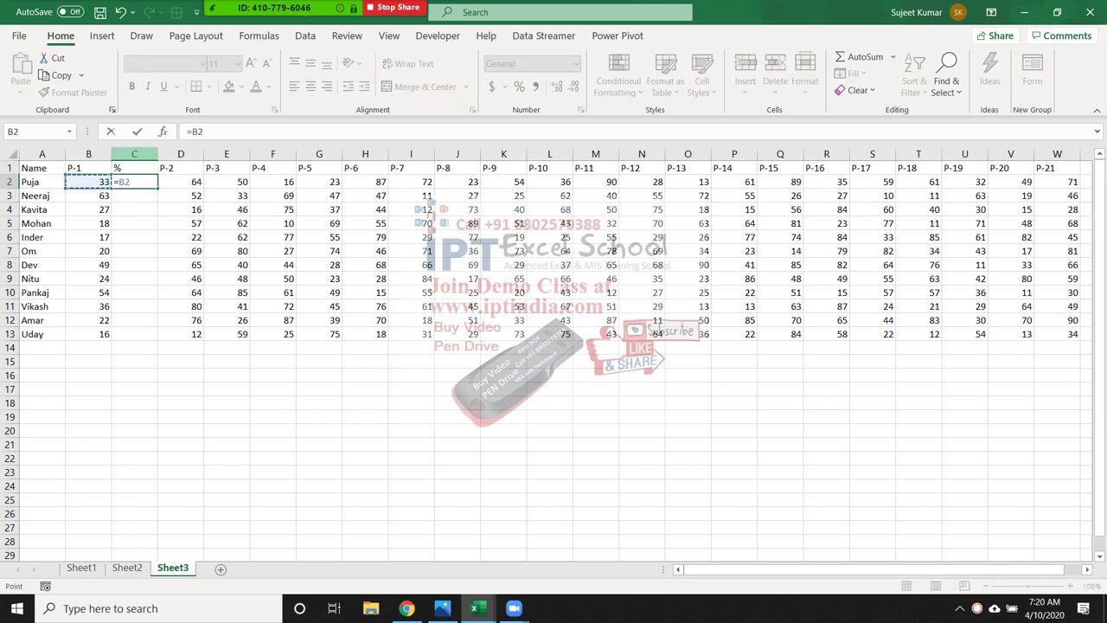
{"action": "type", "text": "/70"}
{"action": "key", "text": "Return"}
Fill =B2/70 down C2:C13 and format the results as percentages.
{"action": "key", "text": "Left"}
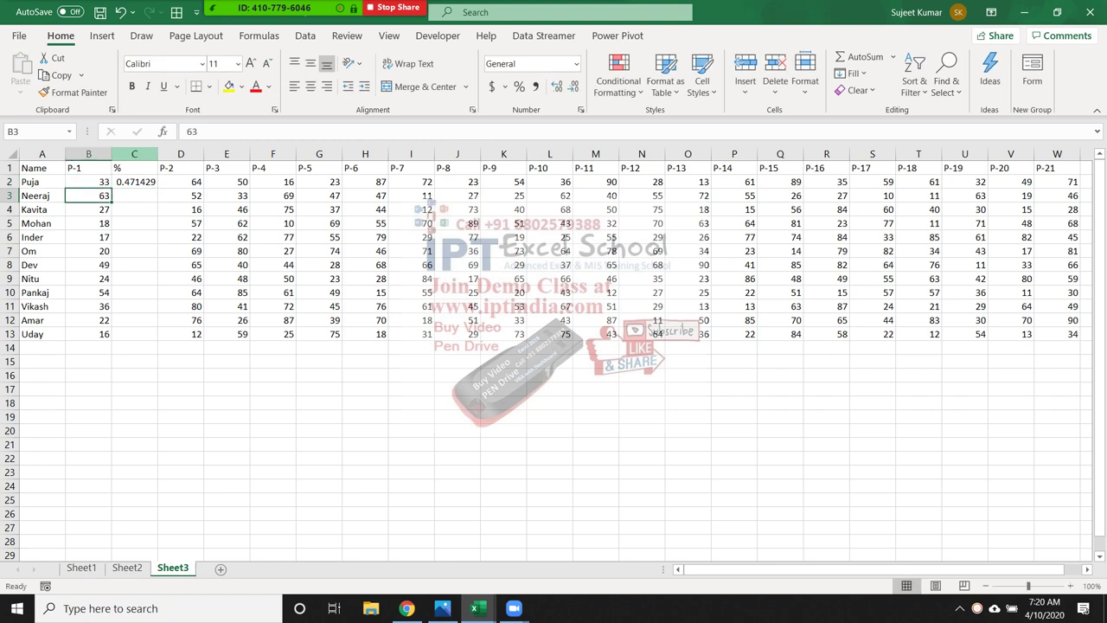
{"action": "key", "text": "ctrl+Down"}
{"action": "key", "text": "Right"}
{"action": "key", "text": "ctrl+shift+Up"}
{"action": "key", "text": "ctrl+d"}
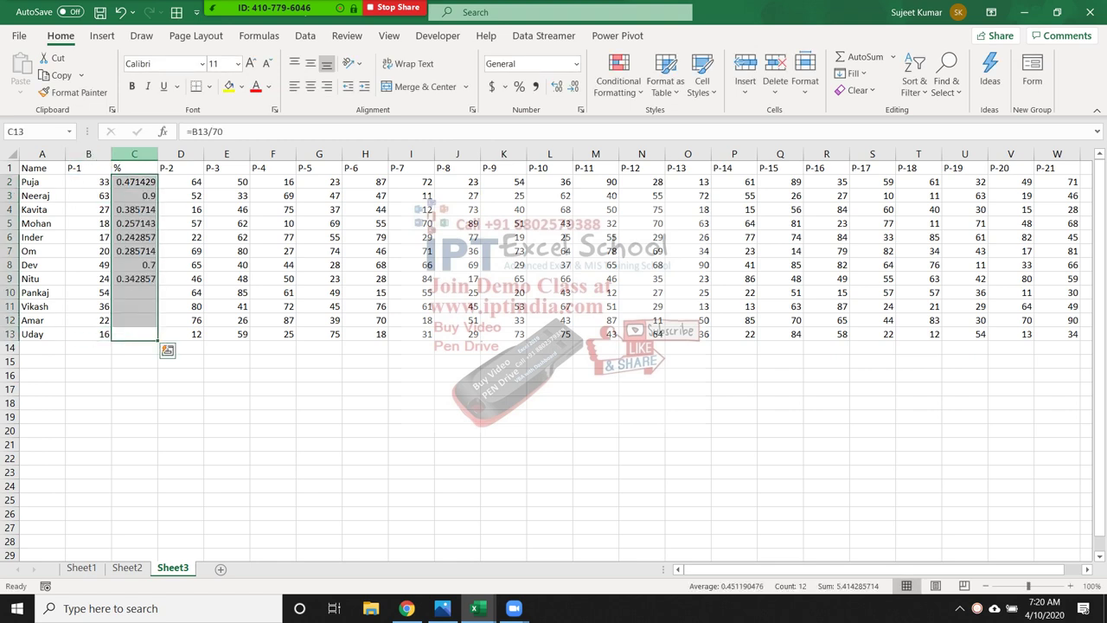
{"action": "left_click", "coordinate": [519, 87]}
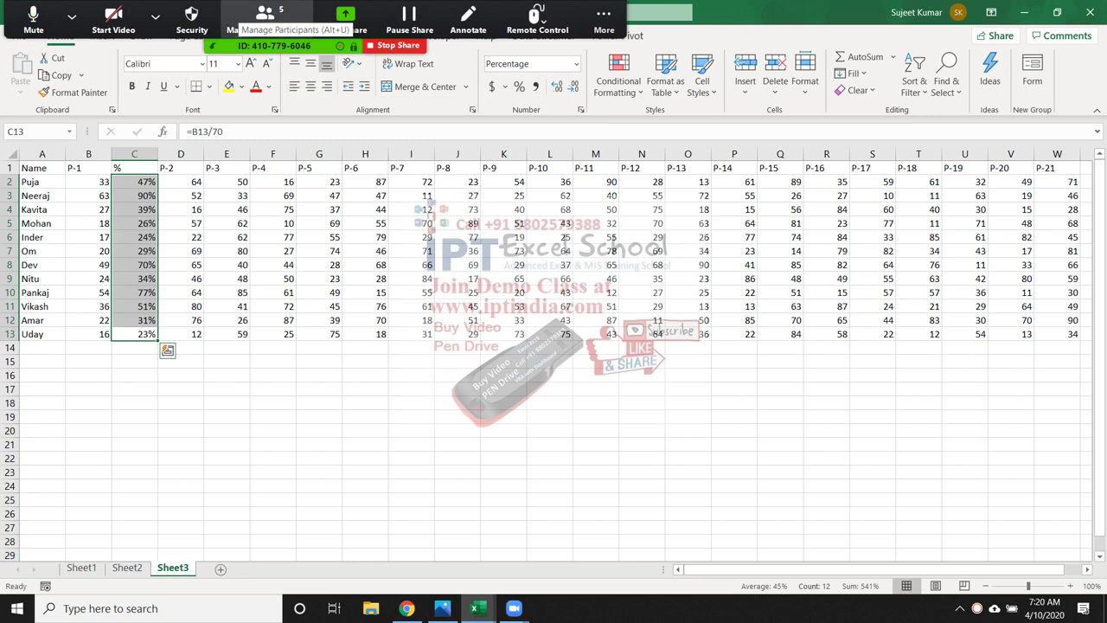
Revert the % column's percentage formatting back to General.
{"action": "left_click", "coordinate": [267, 19]}
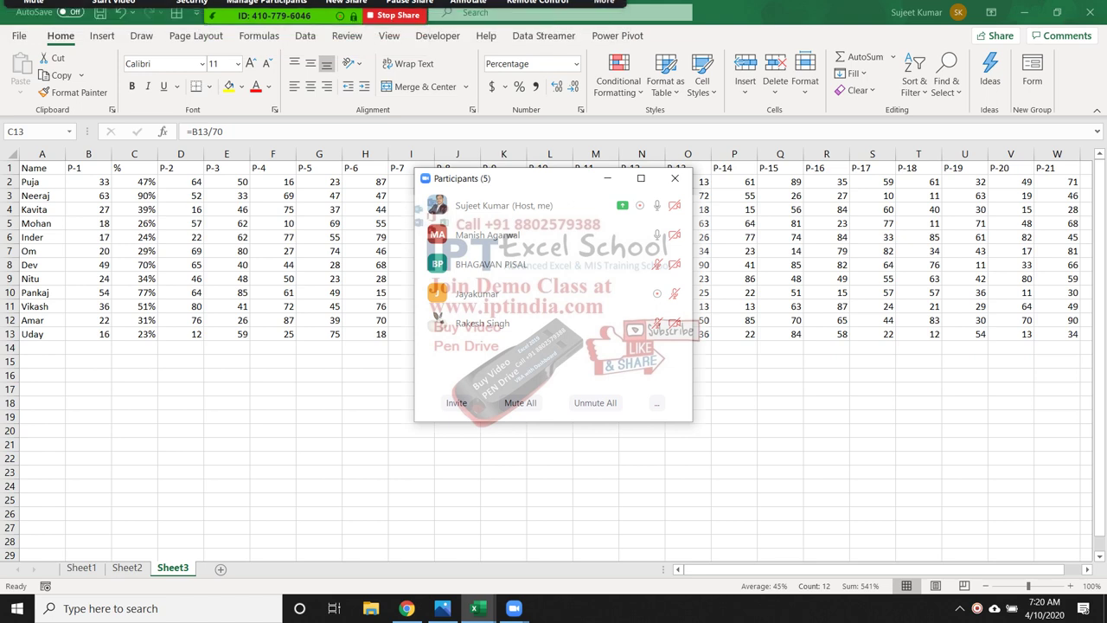
{"action": "left_click", "coordinate": [674, 178]}
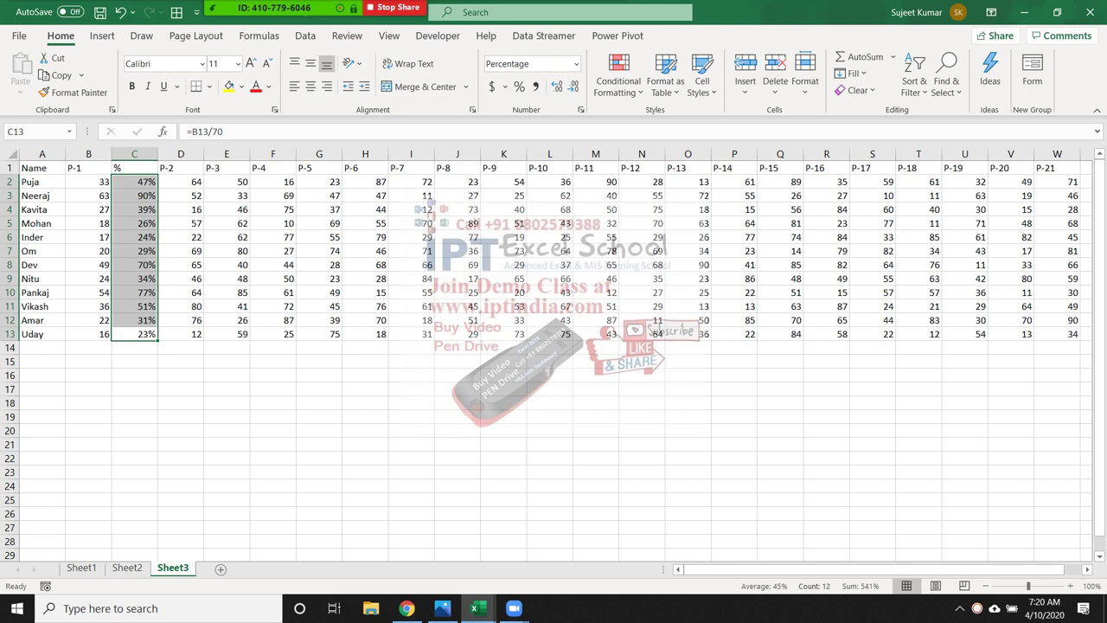
{"action": "key", "text": "ctrl+shift+asciitilde"}
{"action": "key", "text": "ctrl+Up"}
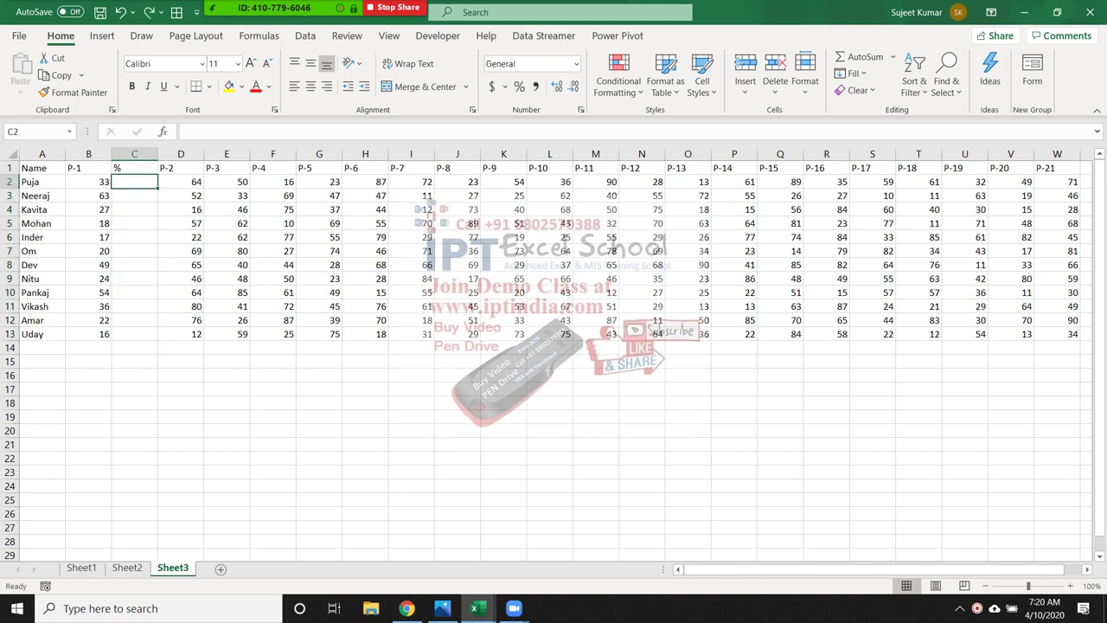
Delete the % column and insert a blank row above the headers.
{"action": "key", "text": "ctrl+space"}
{"action": "key", "text": "ctrl+minus"}
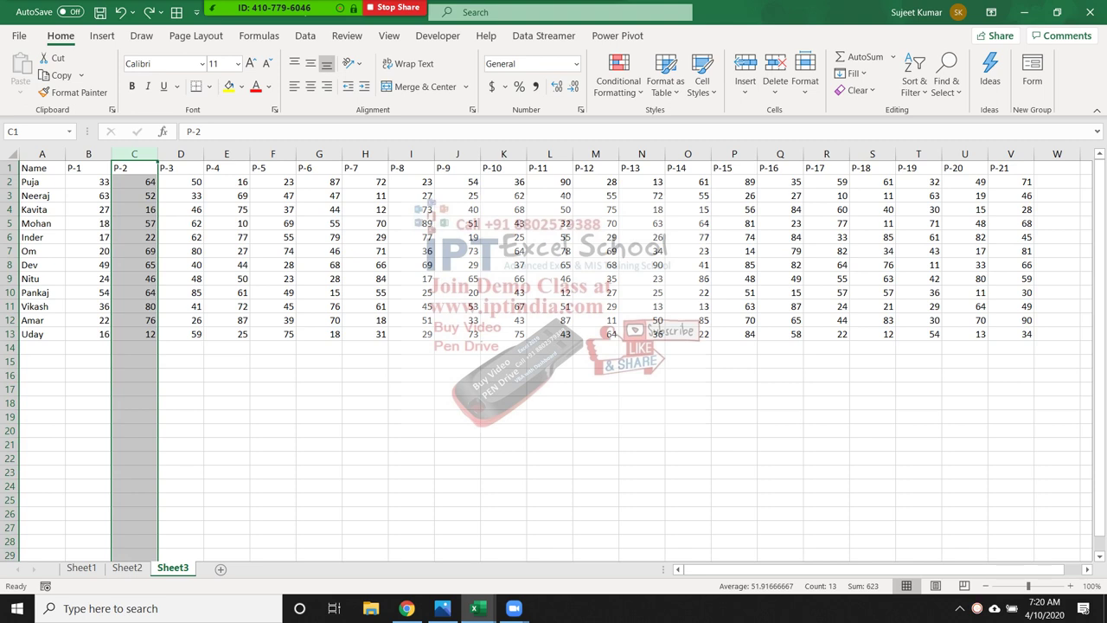
{"action": "left_click", "coordinate": [642, 237]}
{"action": "key", "text": "Up"}
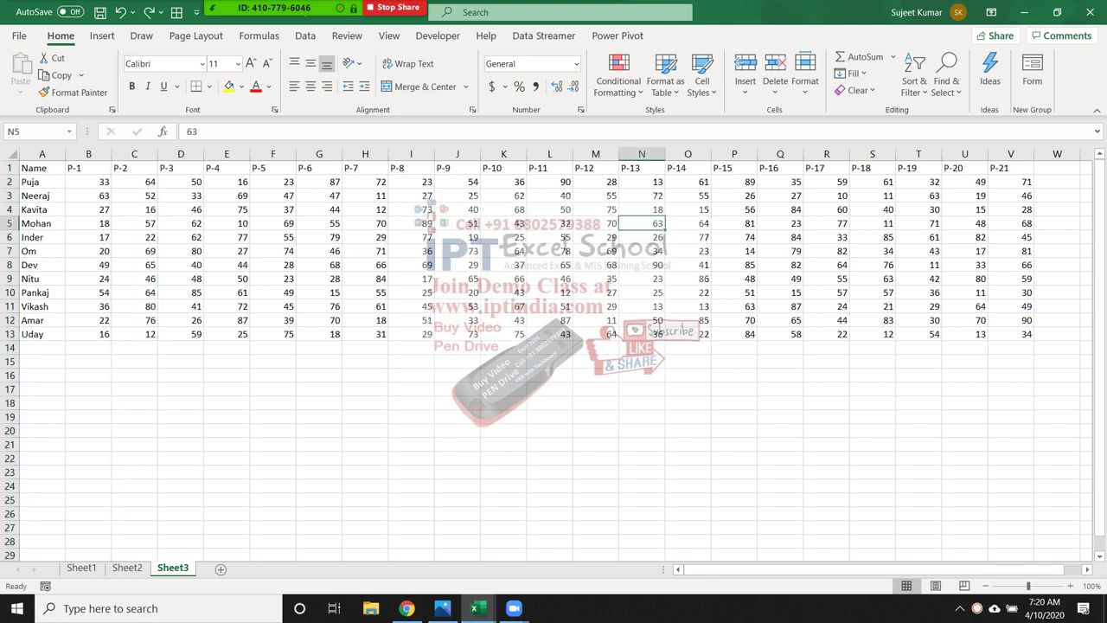
{"action": "key", "text": "Up"}
{"action": "key", "text": "Up"}
{"action": "key", "text": "Up"}
{"action": "key", "text": "shift+space"}
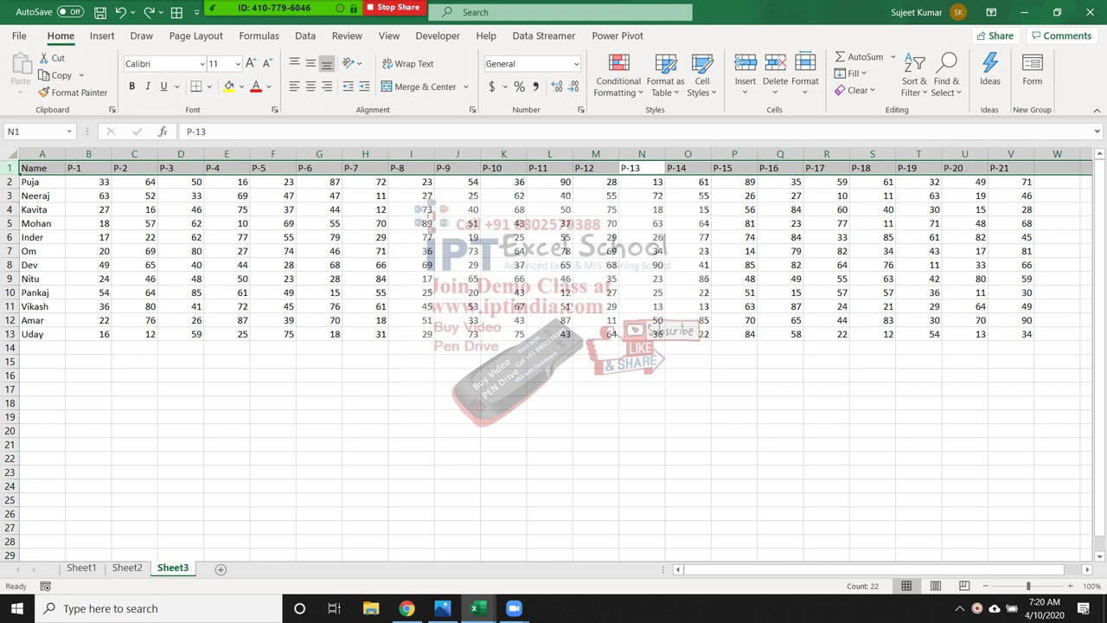
{"action": "key", "text": "ctrl+shift+plus"}
Number the new top row 1 to 21 above P-1 through P-21.
{"action": "key", "text": "Left"}
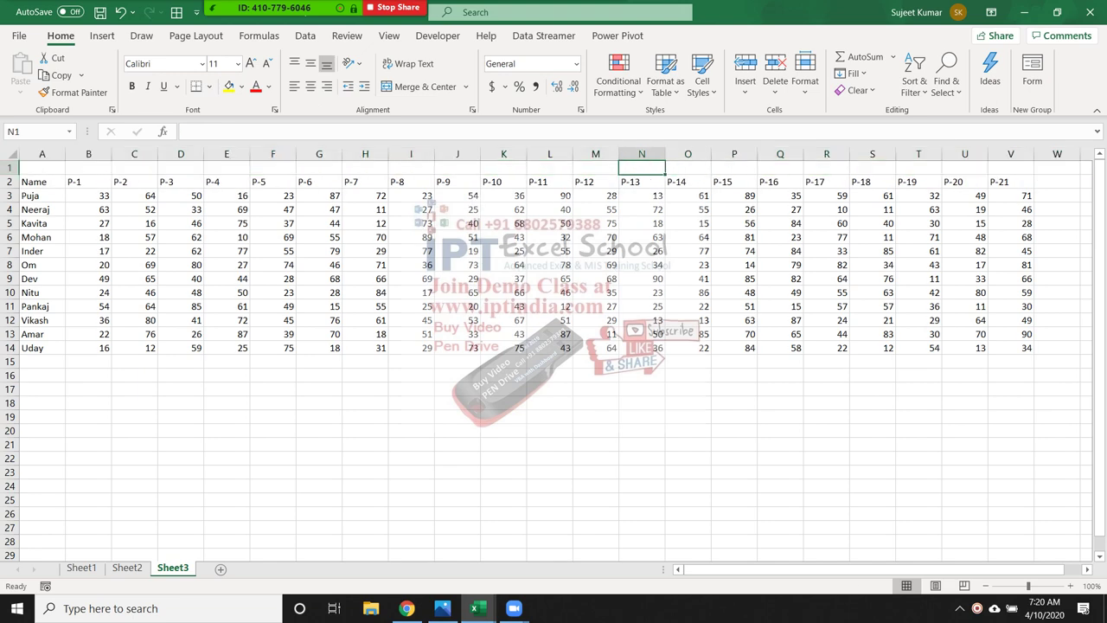
{"action": "key", "text": "Left"}
{"action": "key", "text": "Left"}
{"action": "key", "text": "Left"}
{"action": "key", "text": "Left"}
{"action": "key", "text": "Left"}
{"action": "key", "text": "Left"}
{"action": "key", "text": "Left"}
{"action": "key", "text": "Left"}
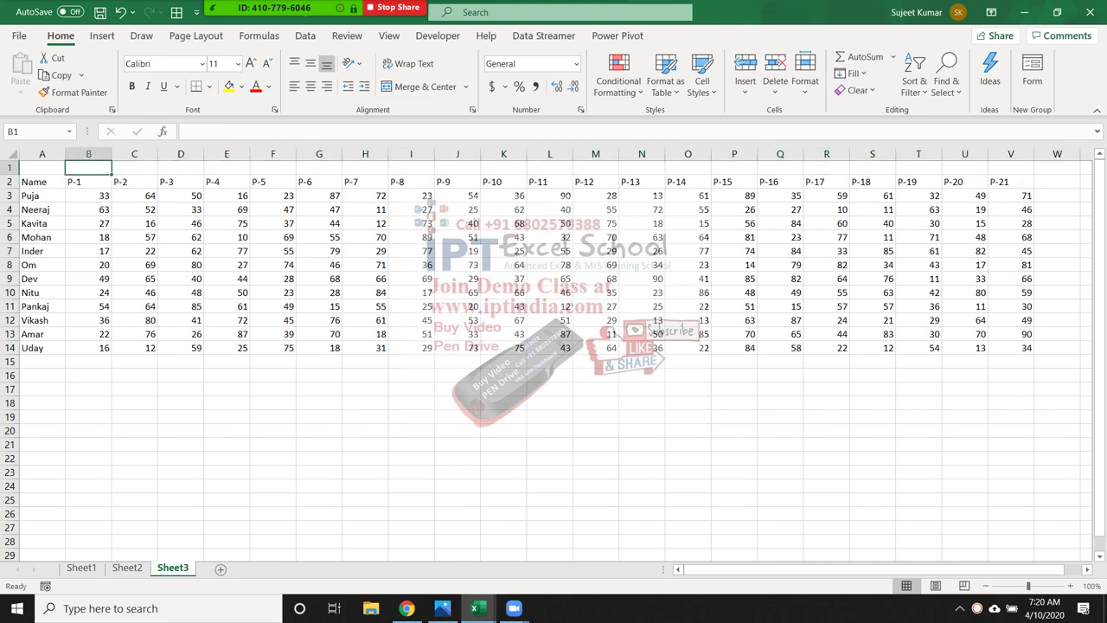
{"action": "key", "text": "Left"}
{"action": "key", "text": "Right"}
{"action": "type", "text": "1"}
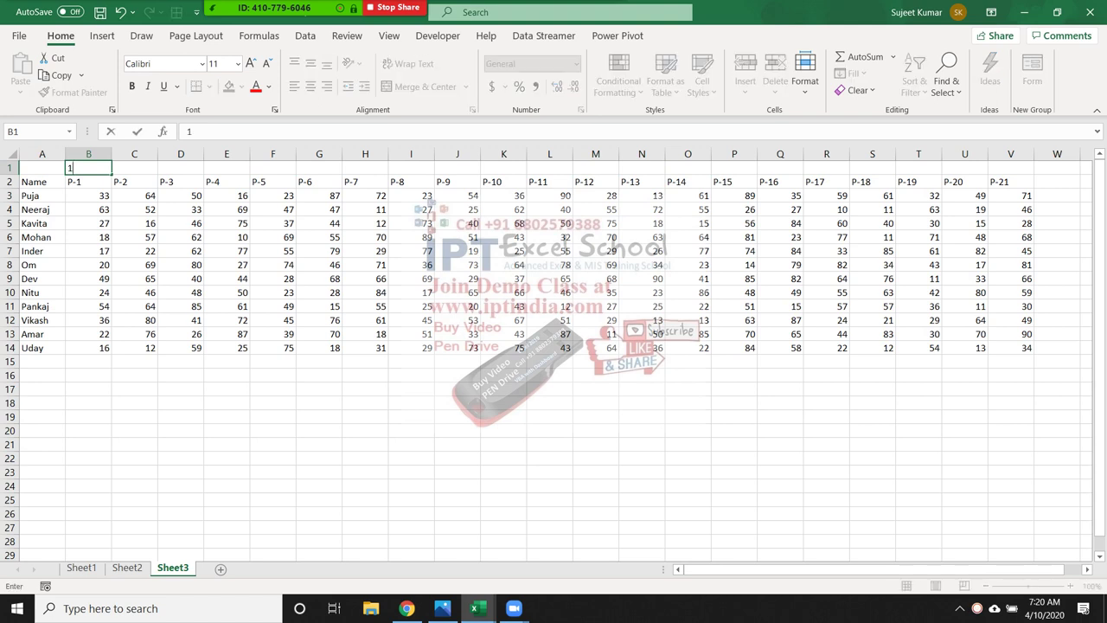
{"action": "key", "text": "Right"}
{"action": "type", "text": "2"}
{"action": "key", "text": "Left"}
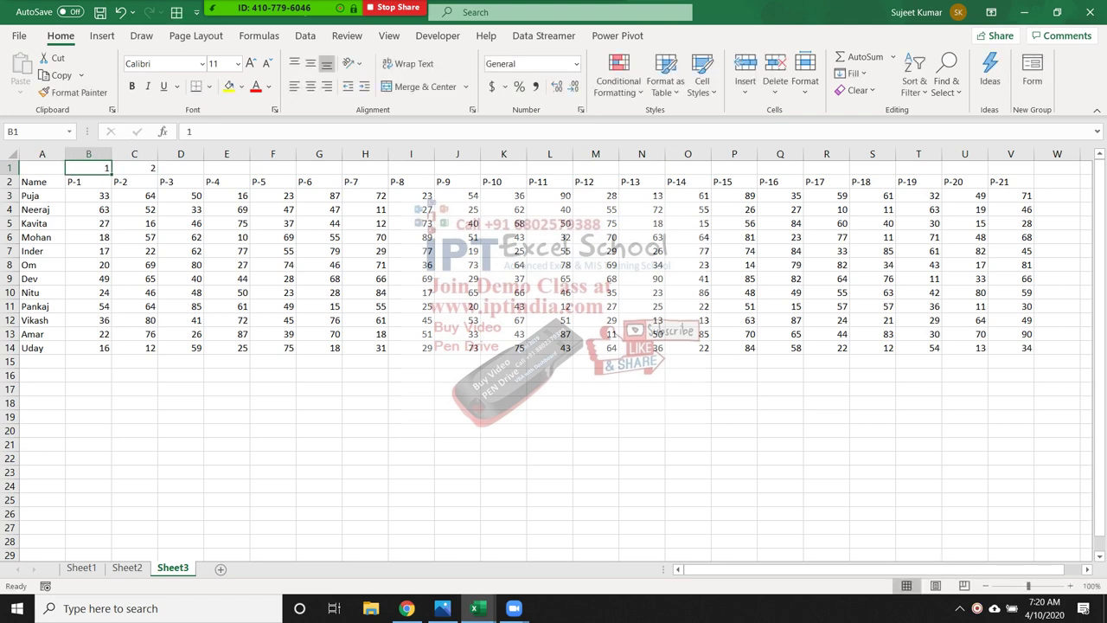
{"action": "key", "text": "shift+Right"}
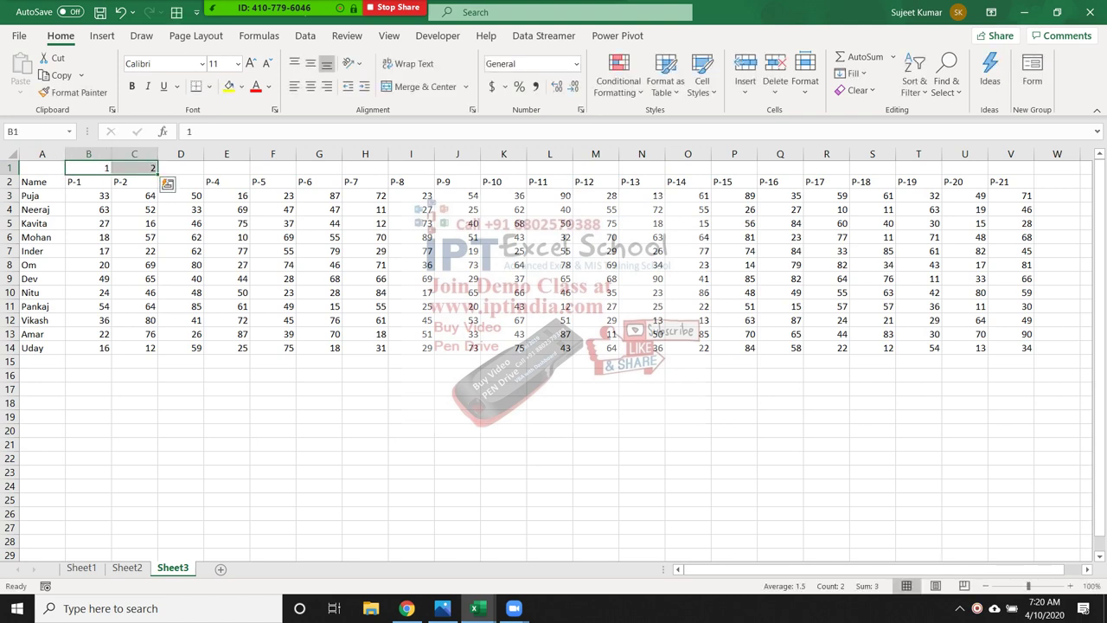
{"action": "left_click_drag", "start_coordinate": [157, 174], "coordinate": [1027, 168]}
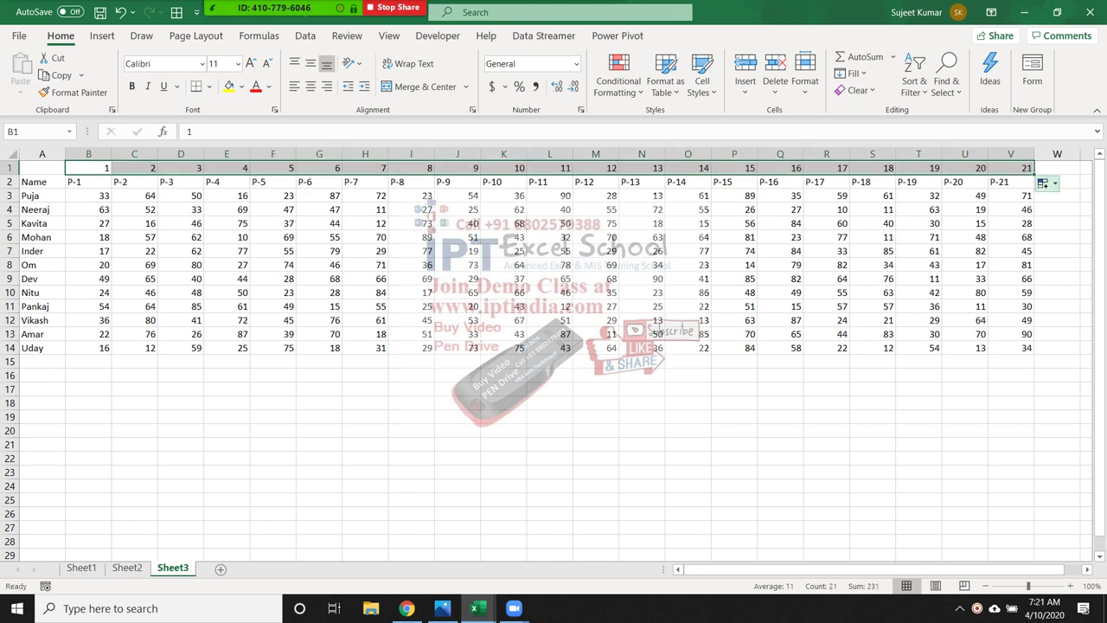
Copy the 1–21 number series into W1, right after the table.
{"action": "key", "text": "ctrl+c"}
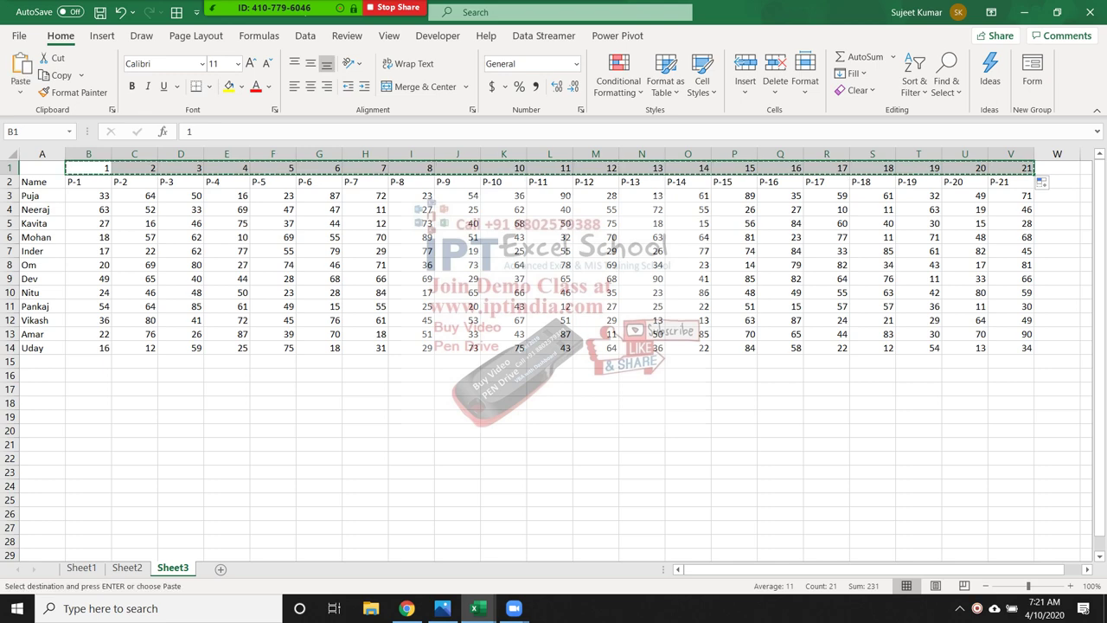
{"action": "key", "text": "Right"}
{"action": "key", "text": "Right"}
{"action": "key", "text": "Right"}
{"action": "key", "text": "Right"}
{"action": "key", "text": "Right"}
{"action": "key", "text": "Right"}
{"action": "key", "text": "Right"}
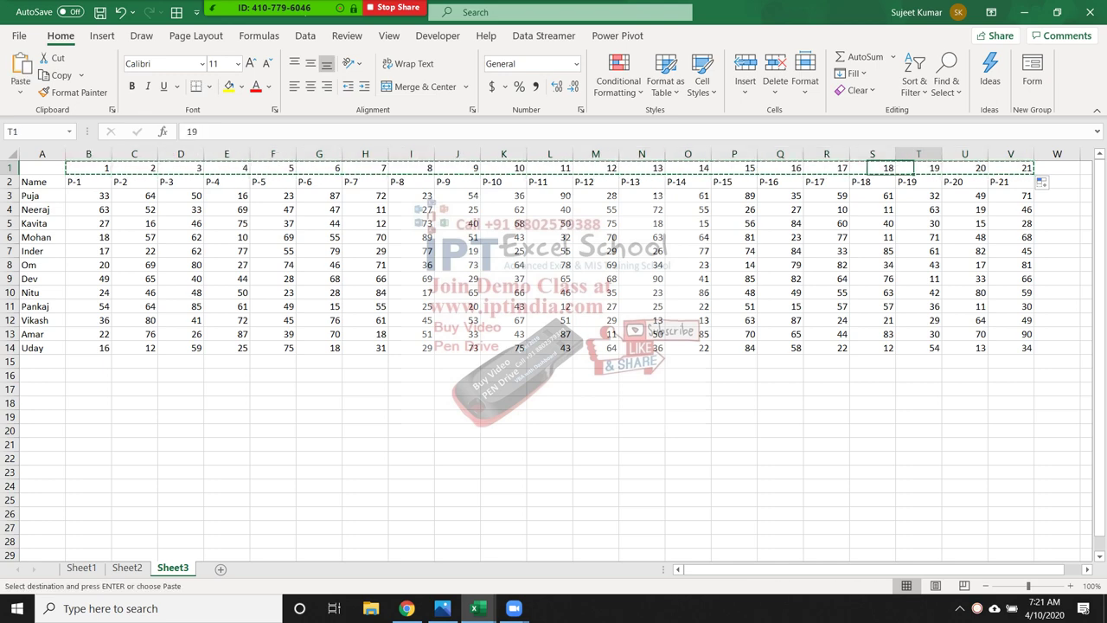
{"action": "key", "text": "Right"}
{"action": "key", "text": "Right"}
{"action": "key", "text": "Right"}
{"action": "key", "text": "Left"}
{"action": "key", "text": "Left"}
{"action": "key", "text": "Left"}
{"action": "key", "text": "Return"}
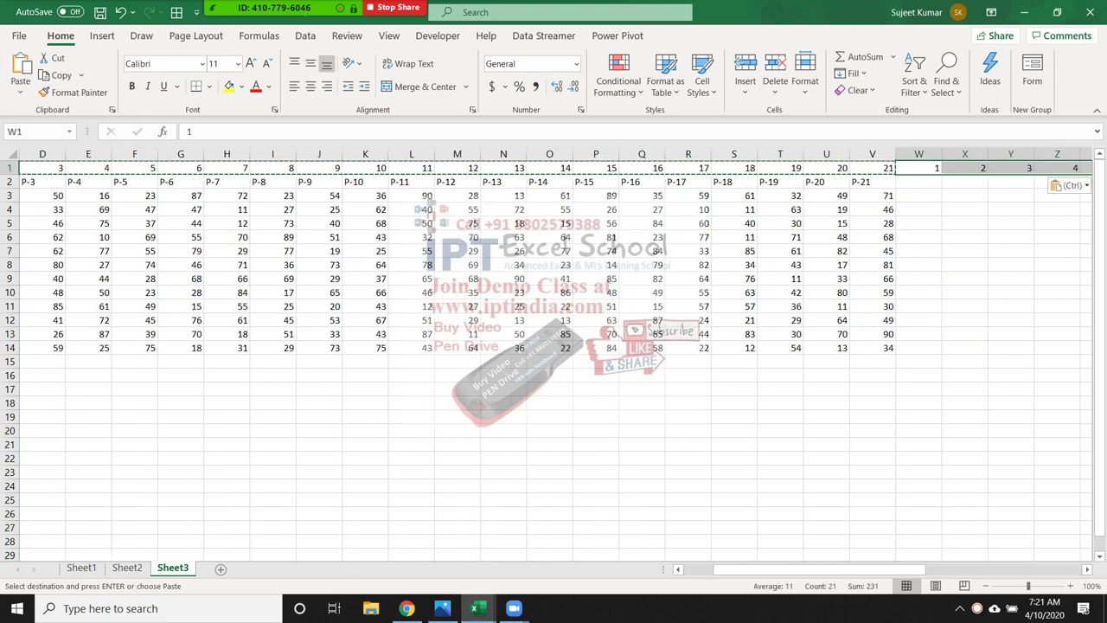
Put % headers beneath the copied numbers across W2 to AQ2.
{"action": "key", "text": "Down"}
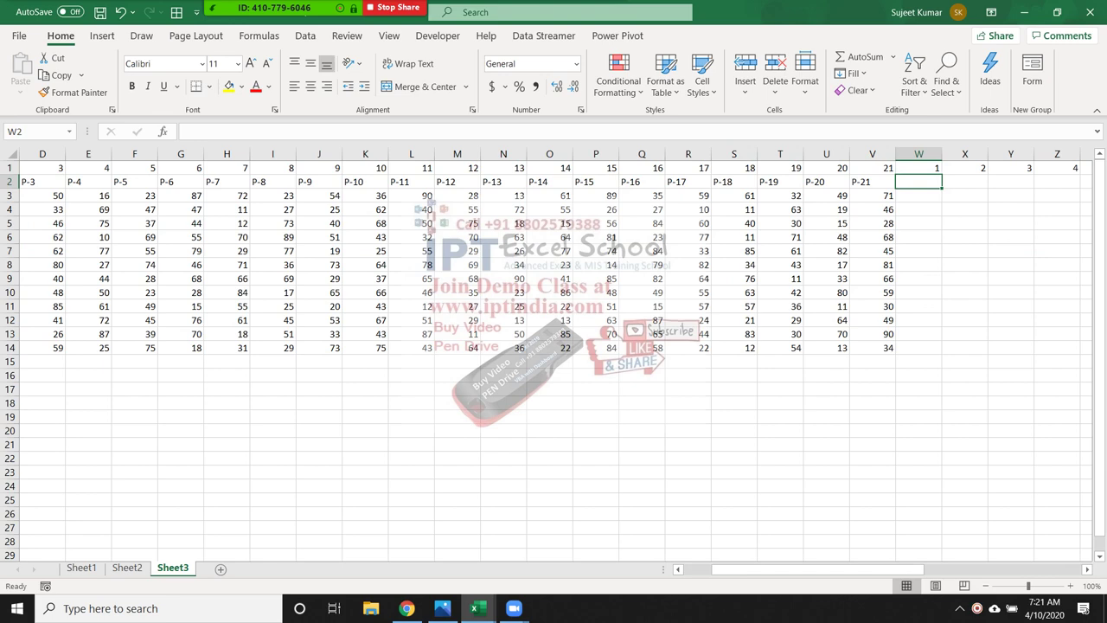
{"action": "type", "text": "%"}
{"action": "key", "text": "Return"}
{"action": "key", "text": "Up"}
{"action": "key", "text": "Up"}
{"action": "key", "text": "ctrl+Right"}
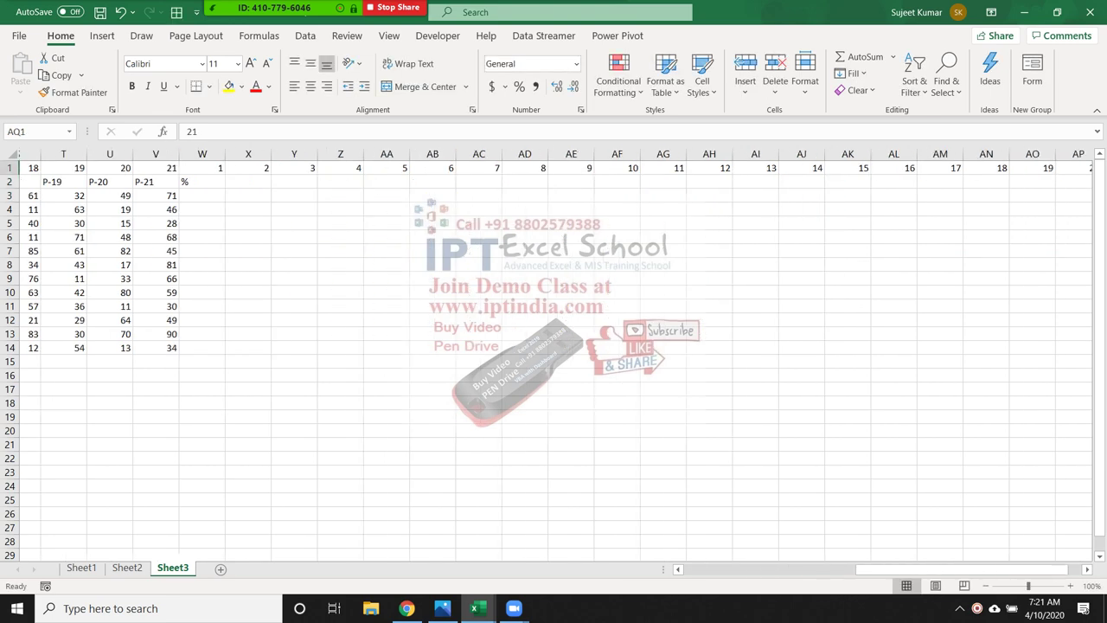
{"action": "key", "text": "Down"}
{"action": "key", "text": "ctrl+shift+Left"}
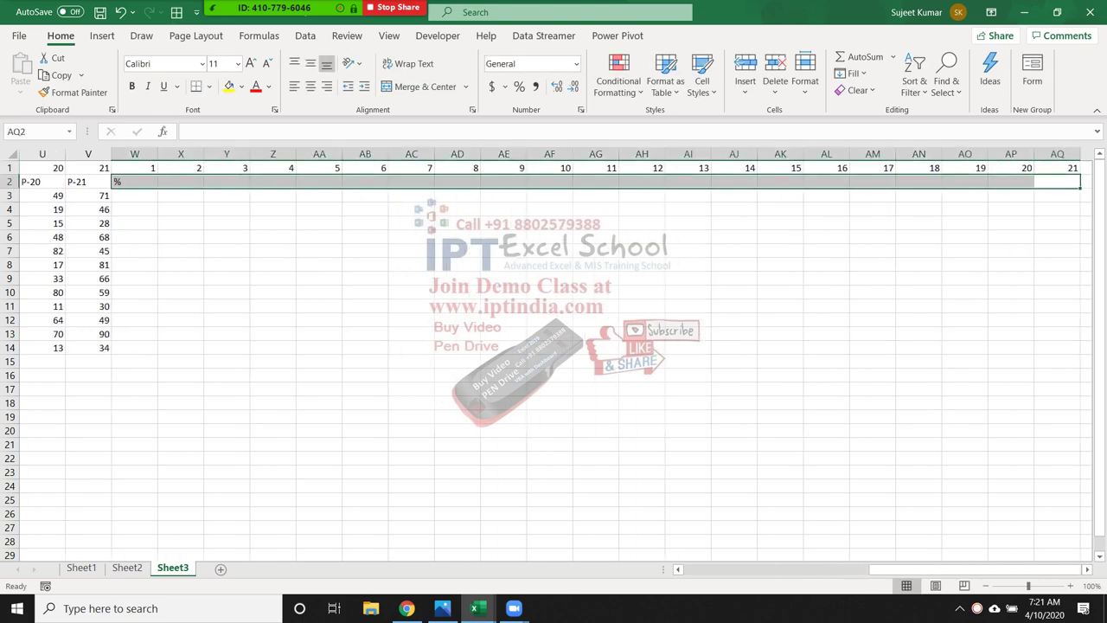
{"action": "key", "text": "ctrl+r"}
Return to the P-1 header at the start of the table.
{"action": "key", "text": "Up"}
{"action": "key", "text": "ctrl+Left"}
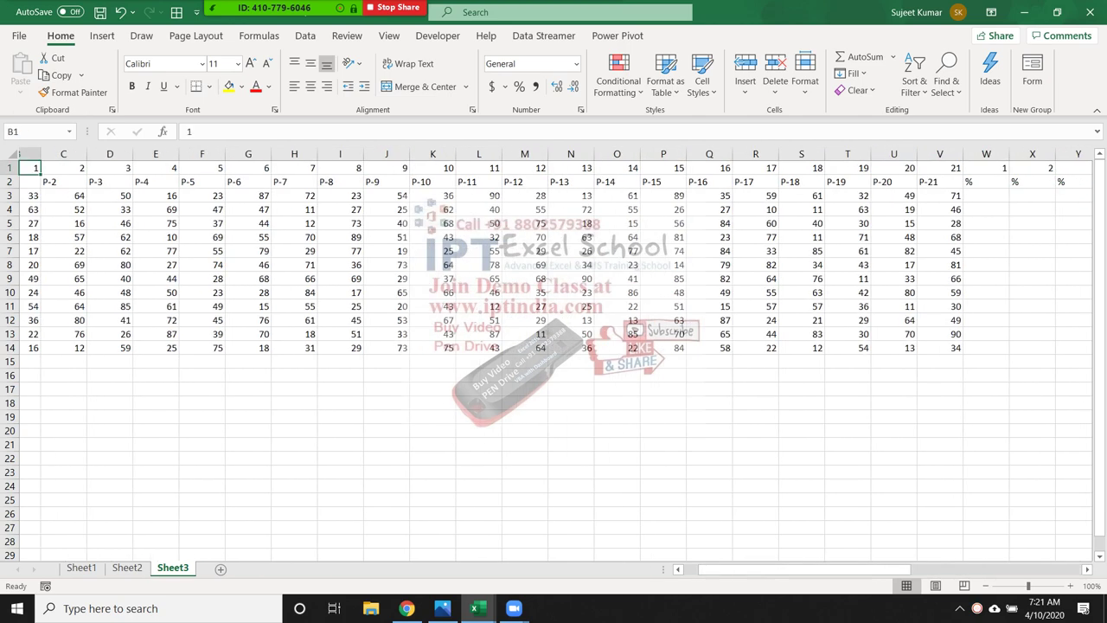
{"action": "key", "text": "Left"}
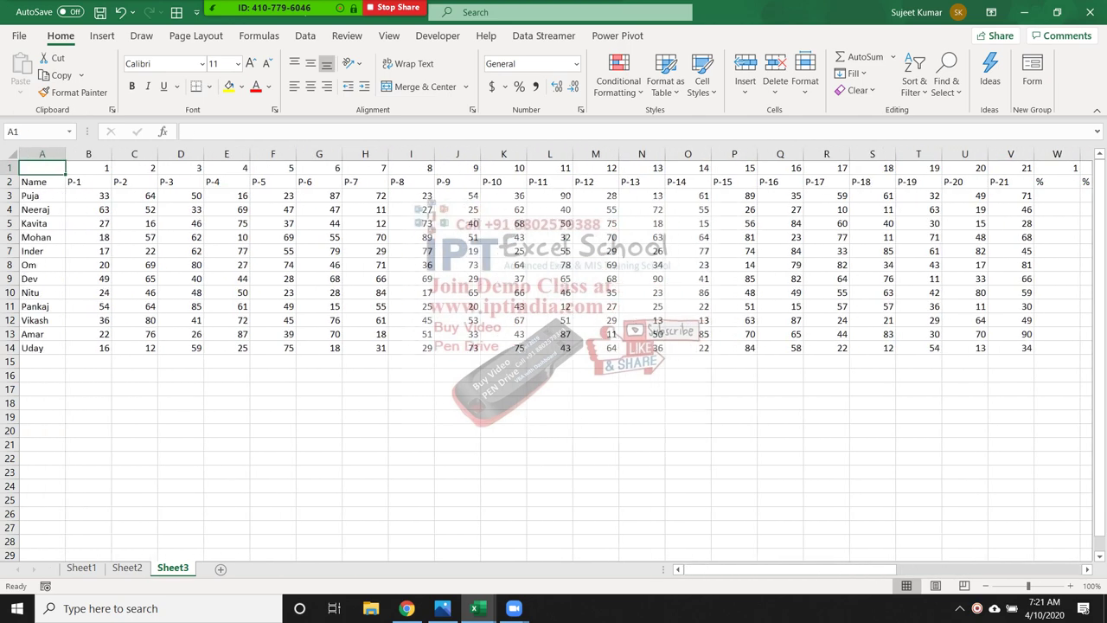
{"action": "key", "text": "Down"}
{"action": "key", "text": "Right"}
Custom-sort the score table left to right by Row 1, smallest to largest.
{"action": "mouse_move", "coordinate": [88, 167]}
{"action": "left_mouse_down"}
{"action": "mouse_move", "coordinate": [1079, 340]}
{"action": "mouse_move", "coordinate": [1080, 351]}
{"action": "left_mouse_up"}
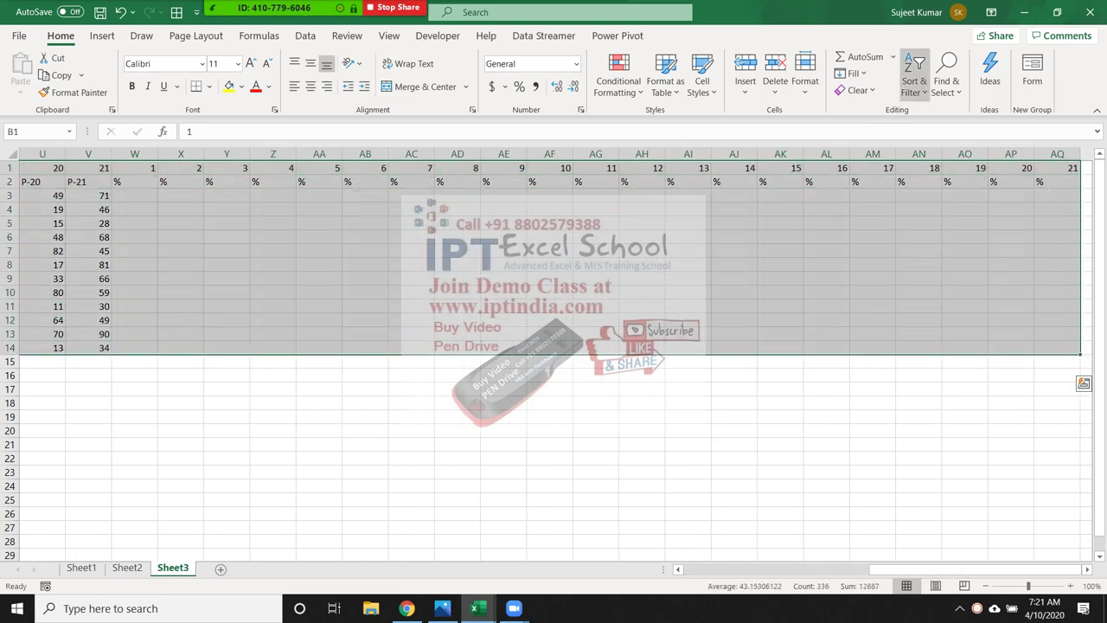
{"action": "left_click", "coordinate": [914, 82]}
{"action": "left_click", "coordinate": [951, 154]}
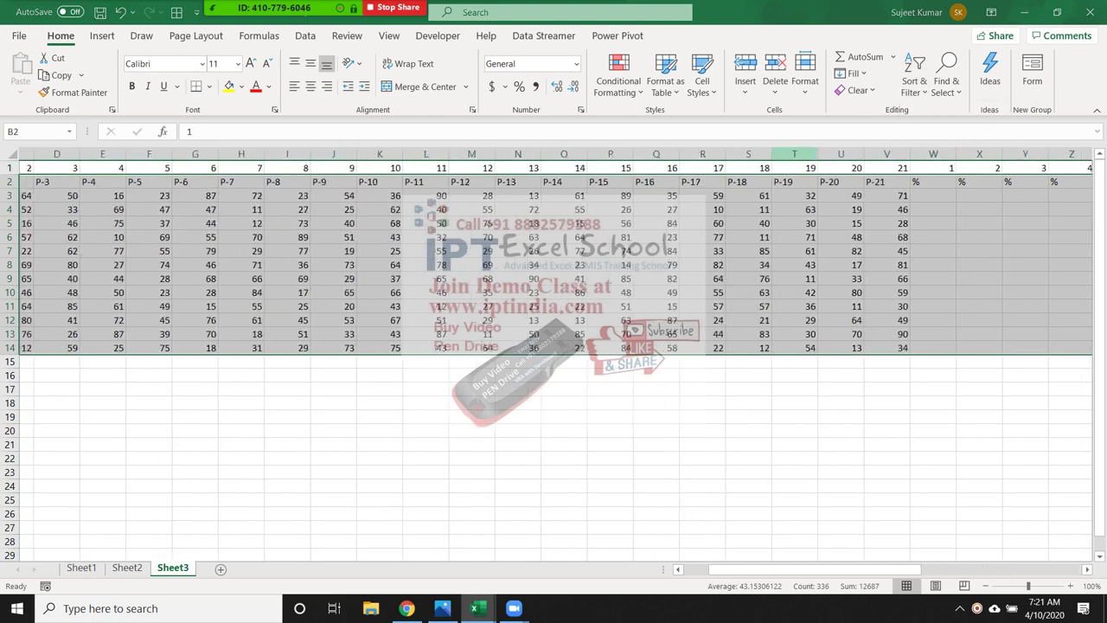
{"action": "left_click", "coordinate": [671, 360]}
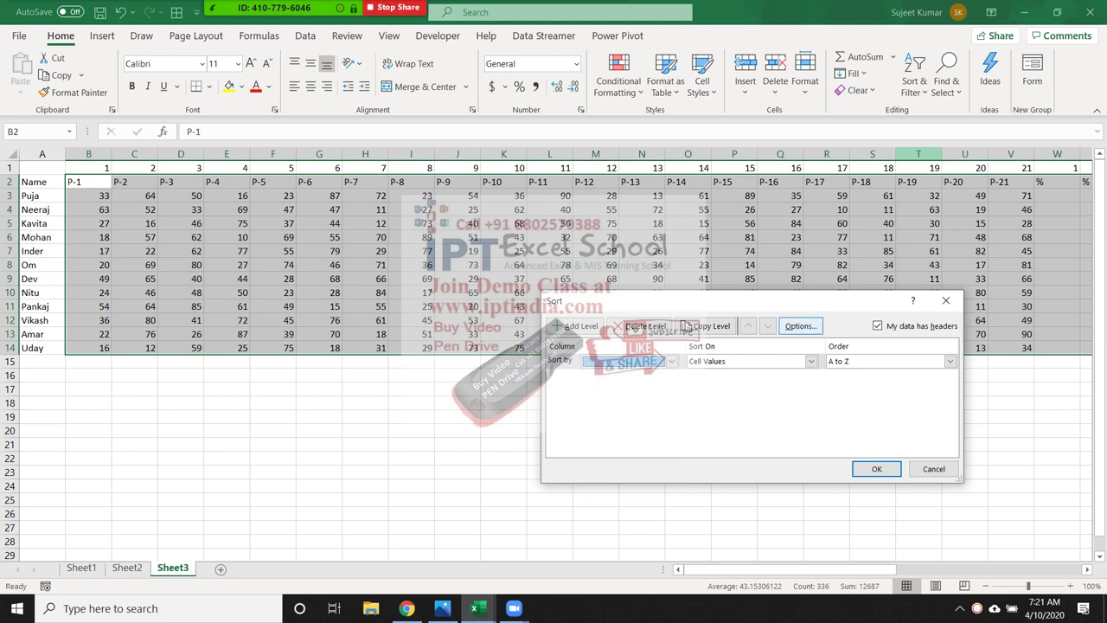
{"action": "left_click", "coordinate": [800, 326]}
{"action": "key", "text": "alt+l"}
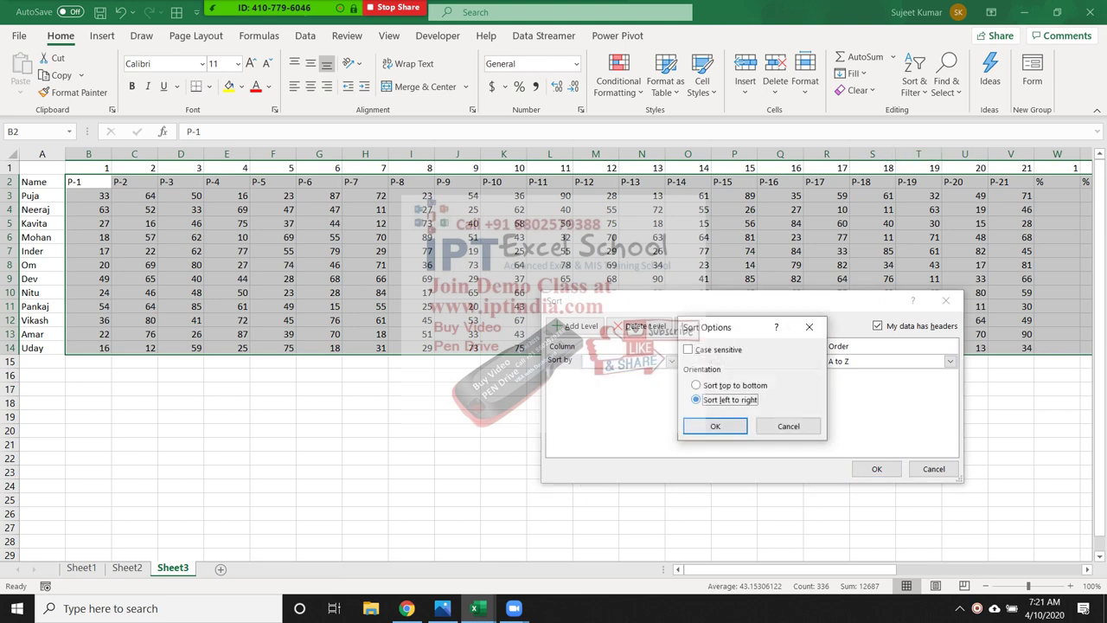
{"action": "key", "text": "Return"}
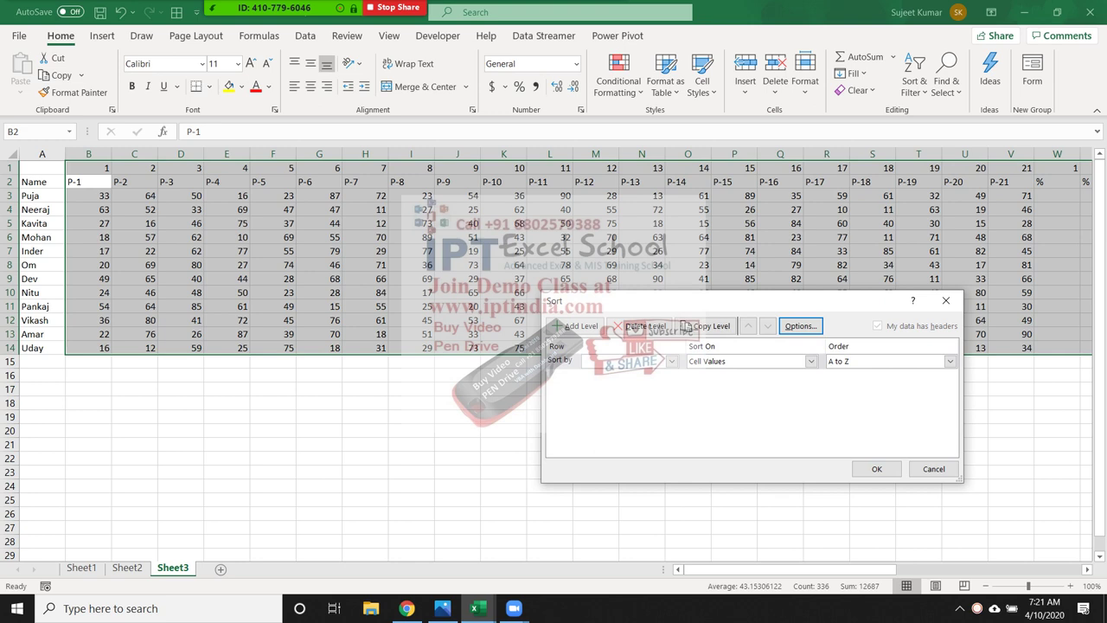
{"action": "left_click", "coordinate": [671, 360]}
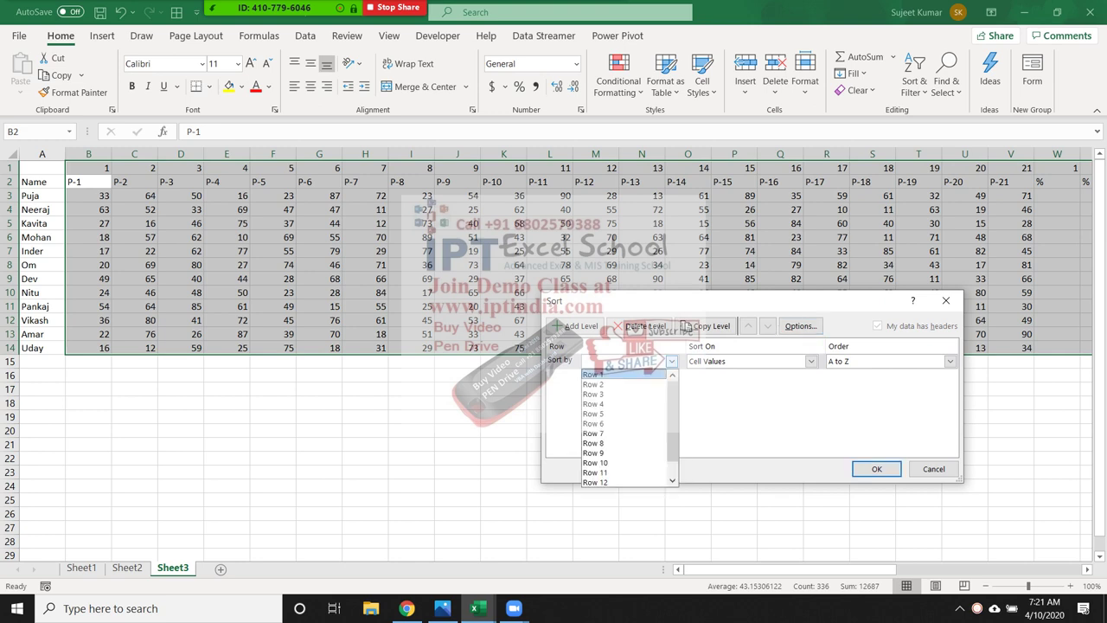
{"action": "left_click", "coordinate": [593, 374]}
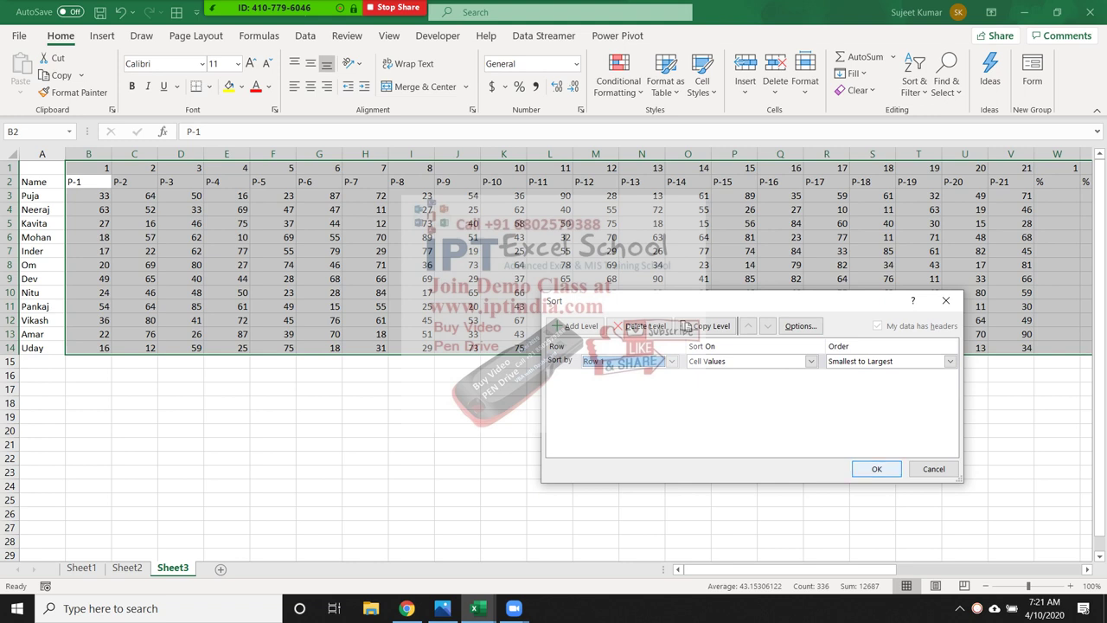
{"action": "left_click", "coordinate": [876, 469]}
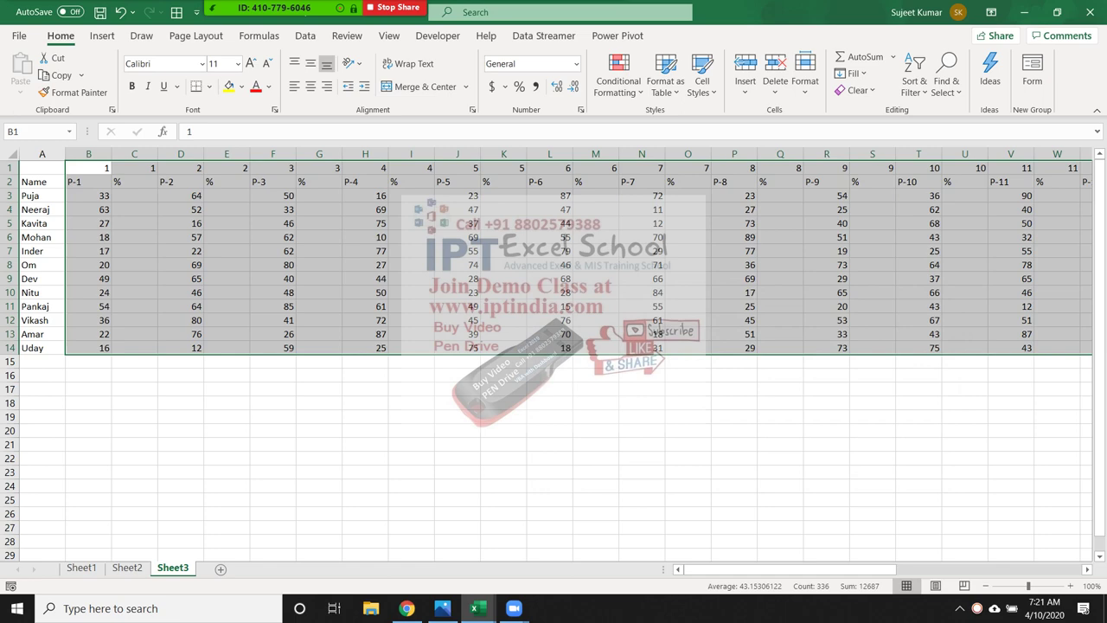
Enter 1 in cell A1.
{"action": "left_click_drag", "start_coordinate": [789, 568], "coordinate": [976, 569]}
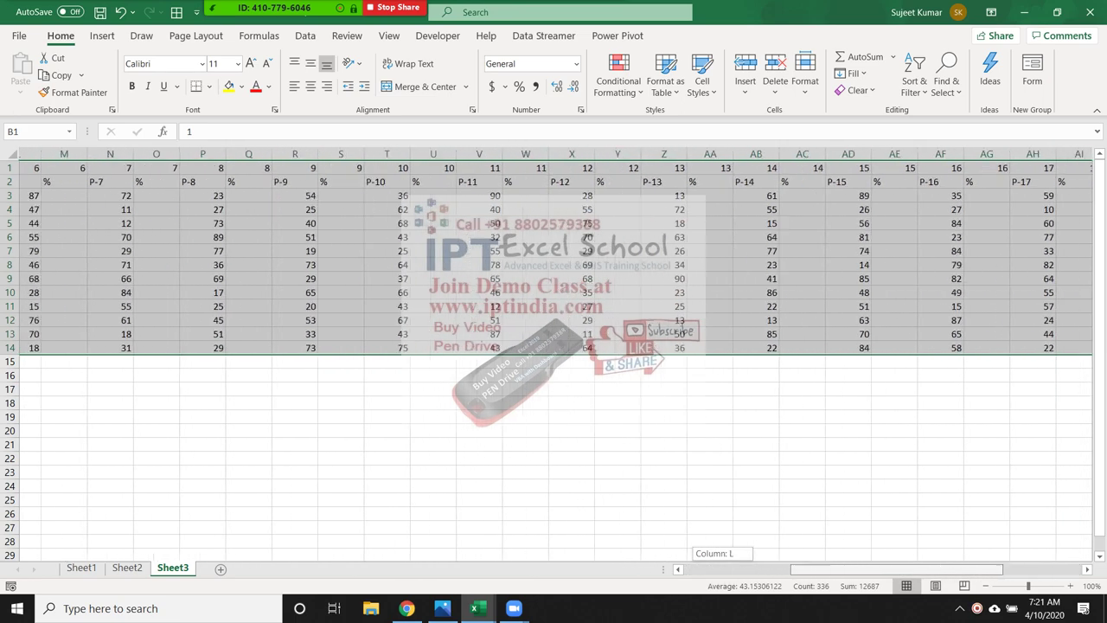
{"action": "left_click_drag", "start_coordinate": [976, 569], "coordinate": [791, 569]}
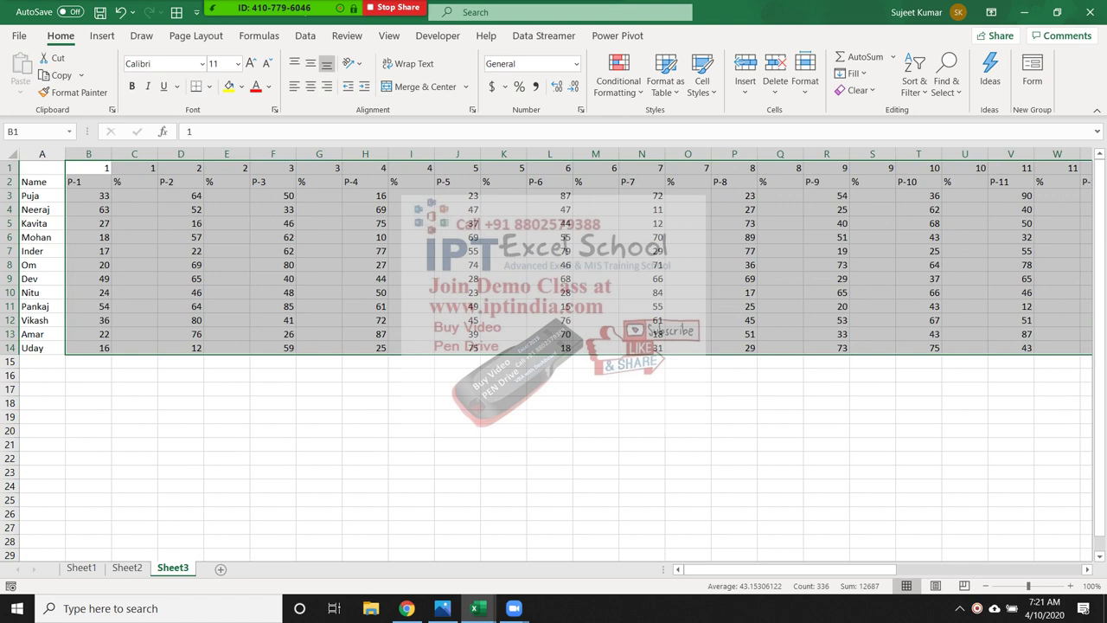
{"action": "left_click", "coordinate": [134, 196]}
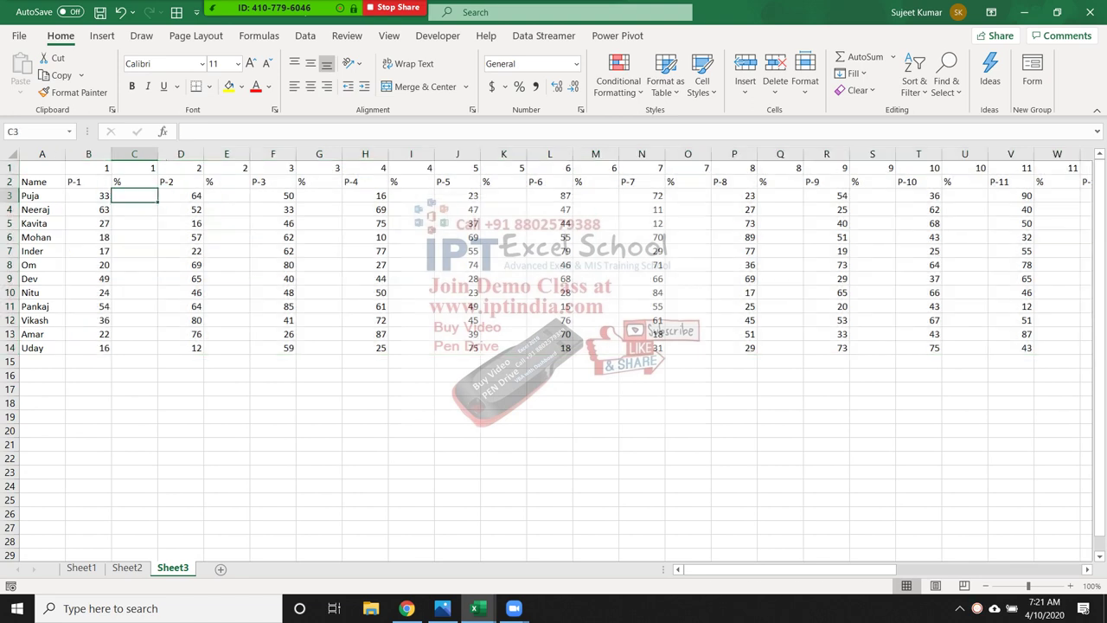
{"action": "left_click", "coordinate": [41, 167]}
{"action": "type", "text": "1"}
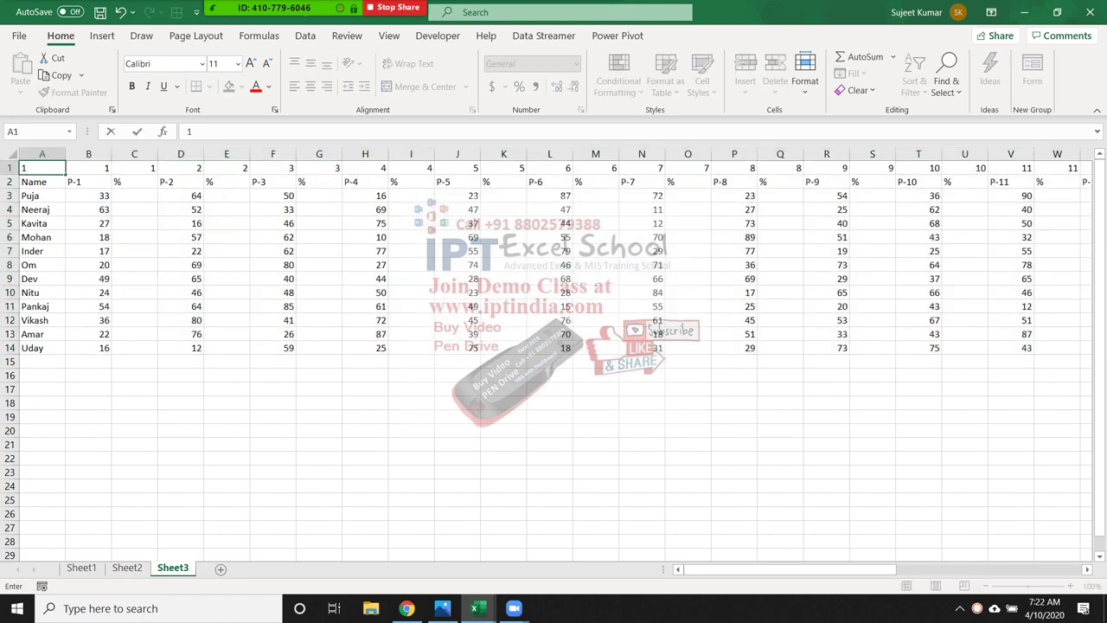
{"action": "left_click", "coordinate": [134, 223]}
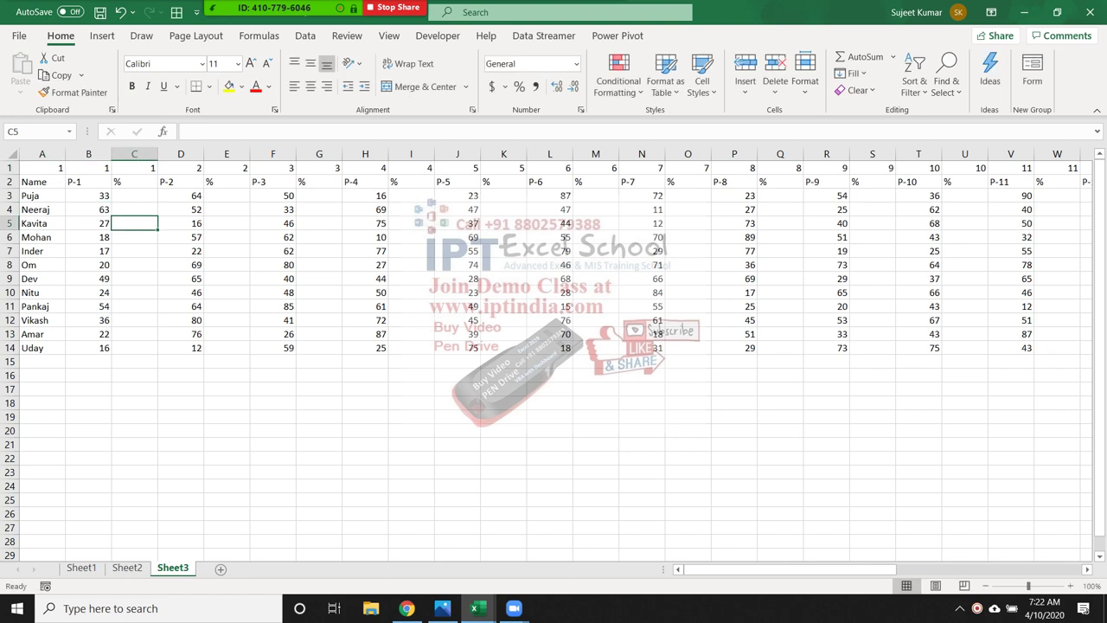
Use Go To Special with Blanks to select the table's empty % cells.
{"action": "left_click", "coordinate": [945, 82]}
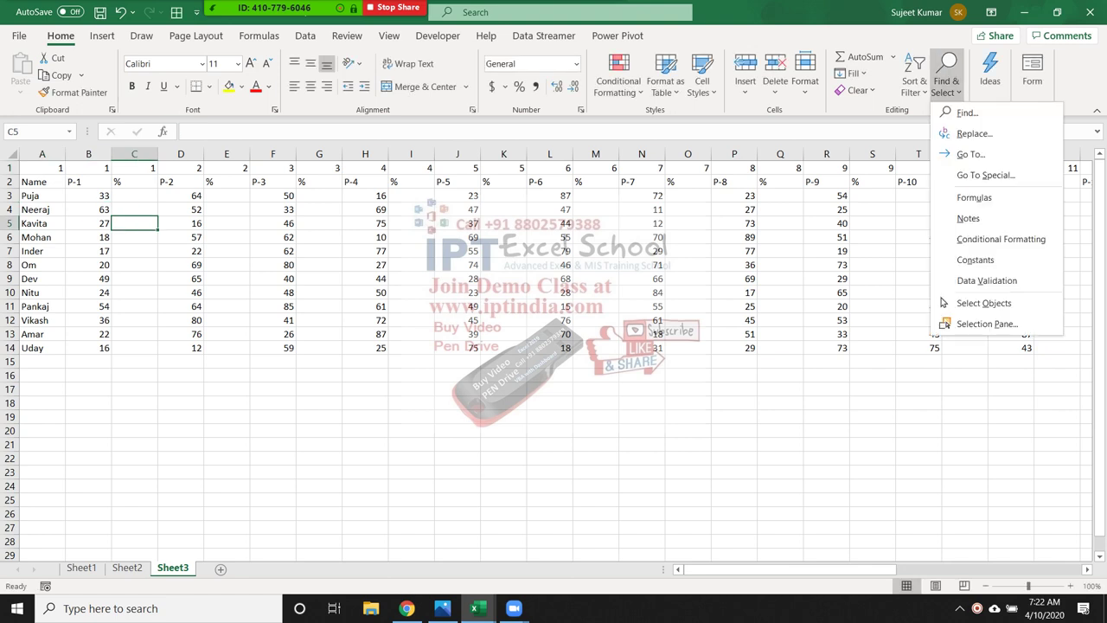
{"action": "left_click", "coordinate": [985, 174]}
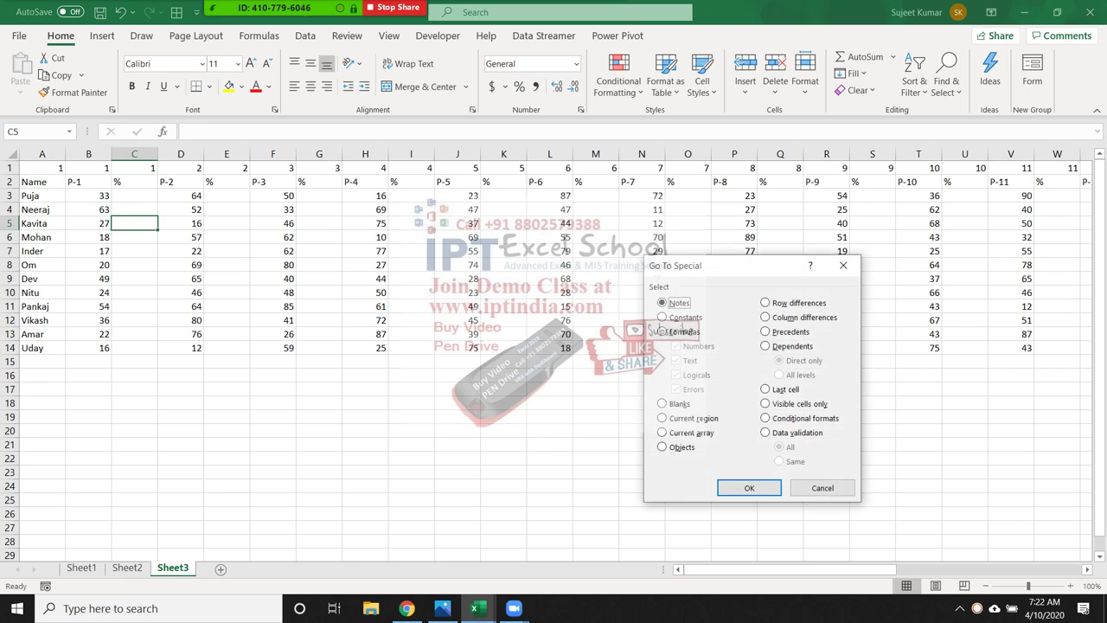
{"action": "left_click_drag", "start_coordinate": [692, 265], "coordinate": [494, 214]}
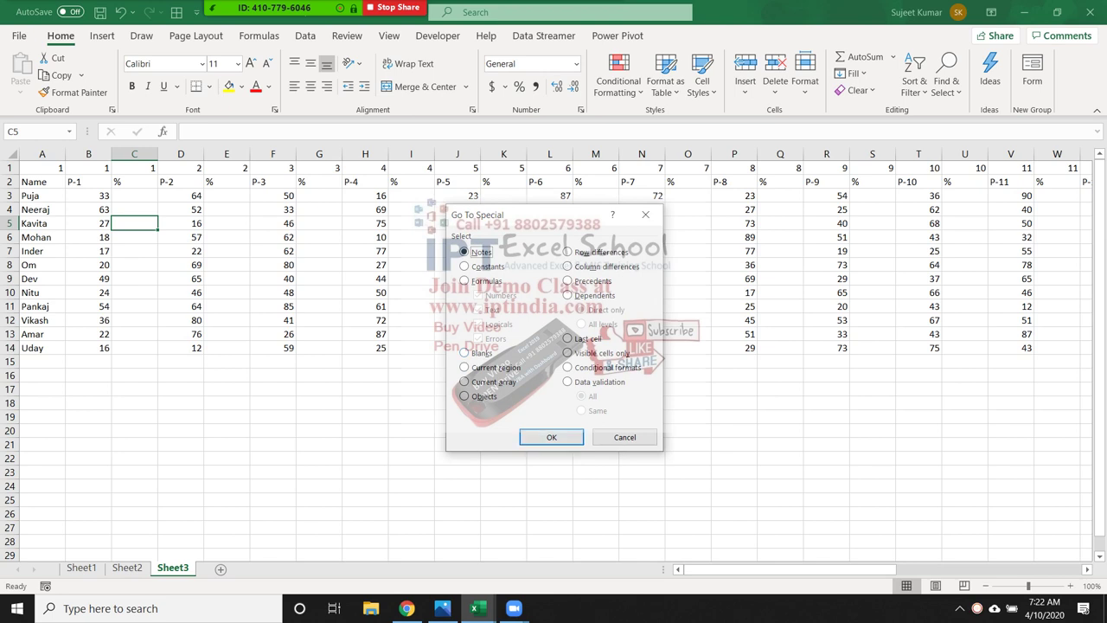
{"action": "left_click", "coordinate": [464, 353]}
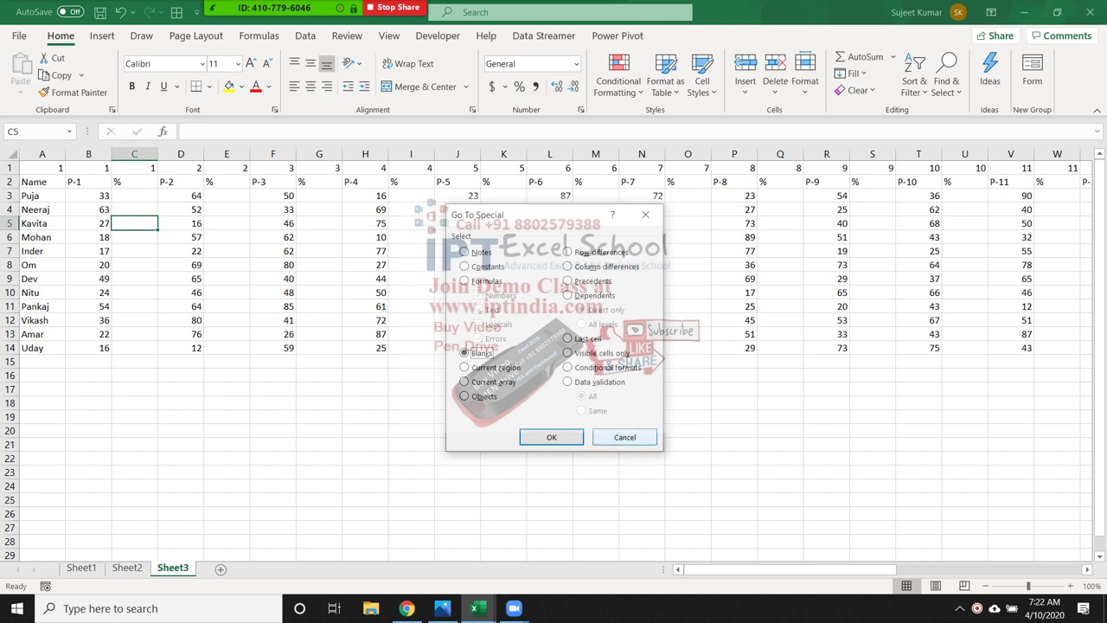
{"action": "left_click", "coordinate": [551, 437]}
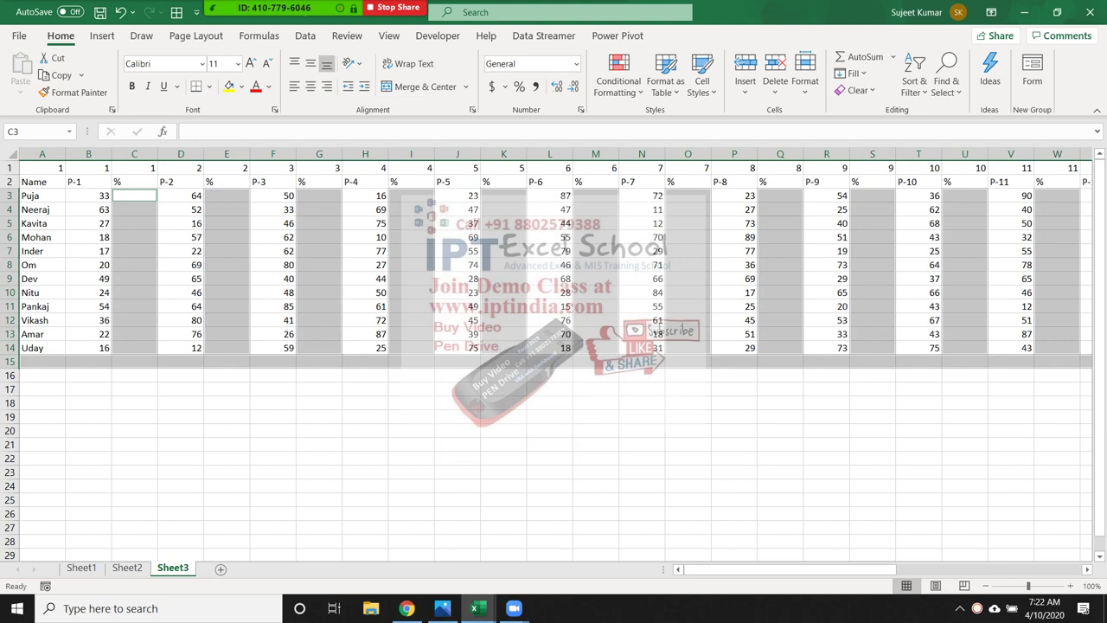
On Sheet2, select J9:P20 and fill it with 652 using Ctrl+Enter.
{"action": "left_click", "coordinate": [127, 568]}
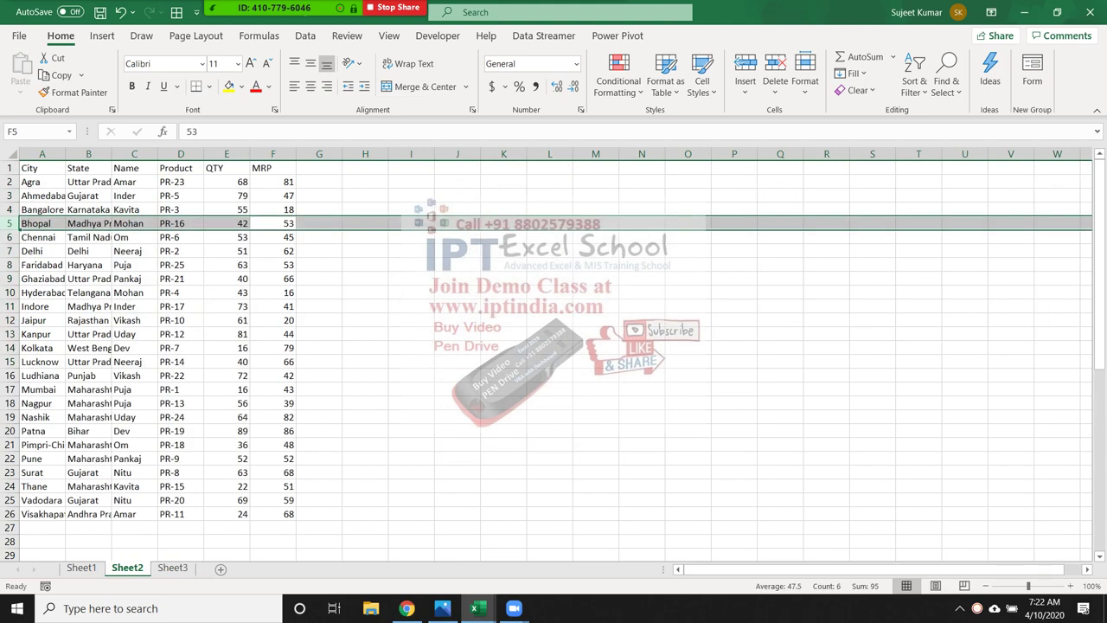
{"action": "left_click_drag", "start_coordinate": [458, 278], "coordinate": [733, 431]}
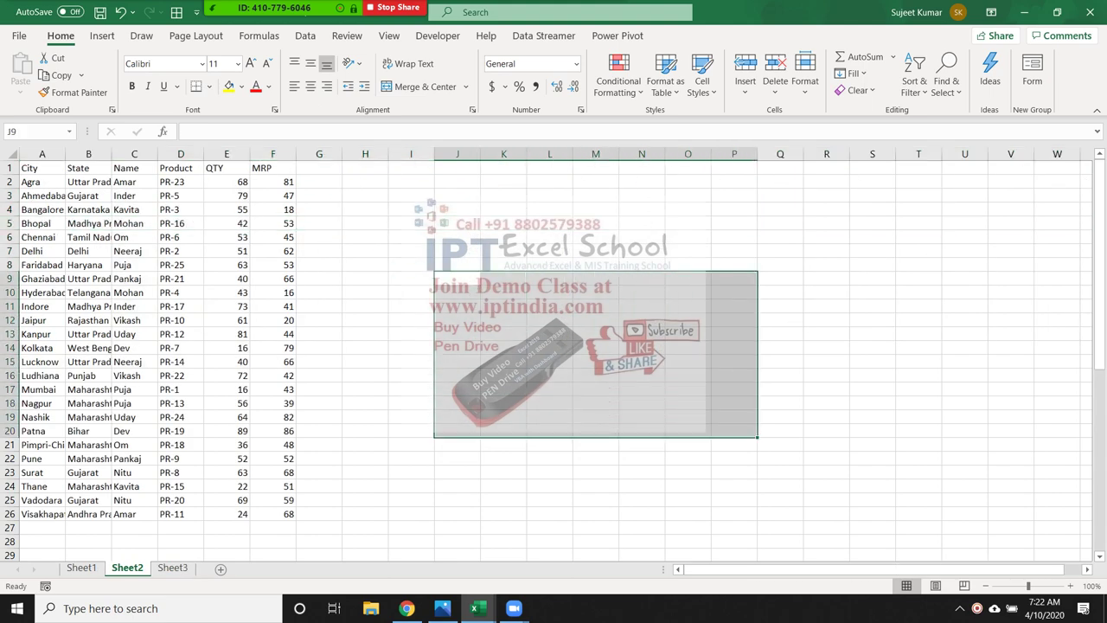
{"action": "type", "text": "265"}
{"action": "key", "text": "Return"}
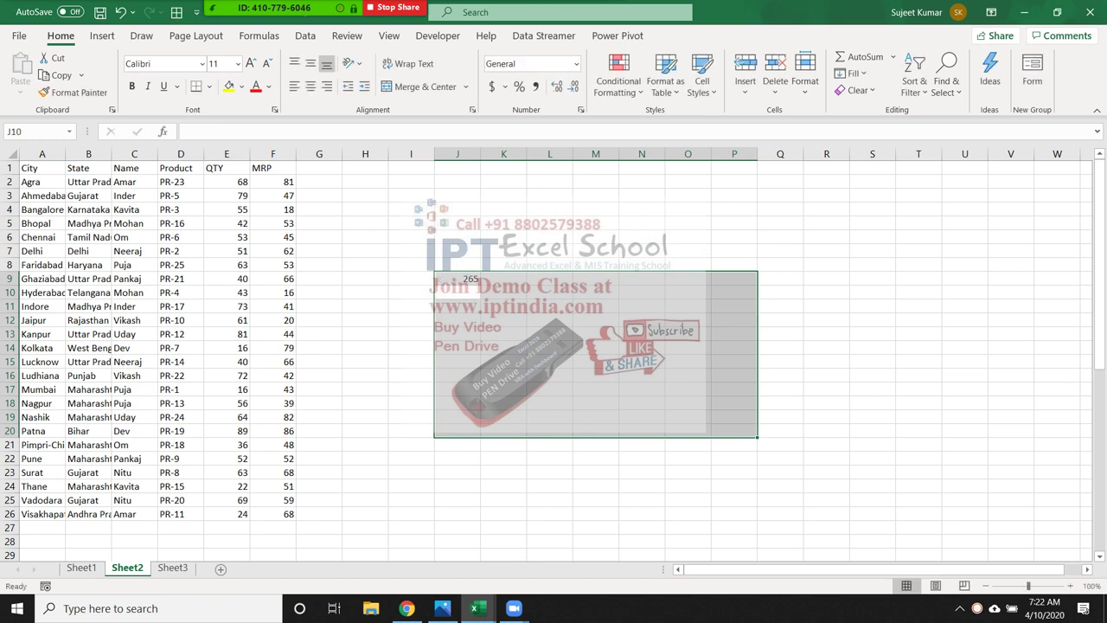
{"action": "type", "text": "265"}
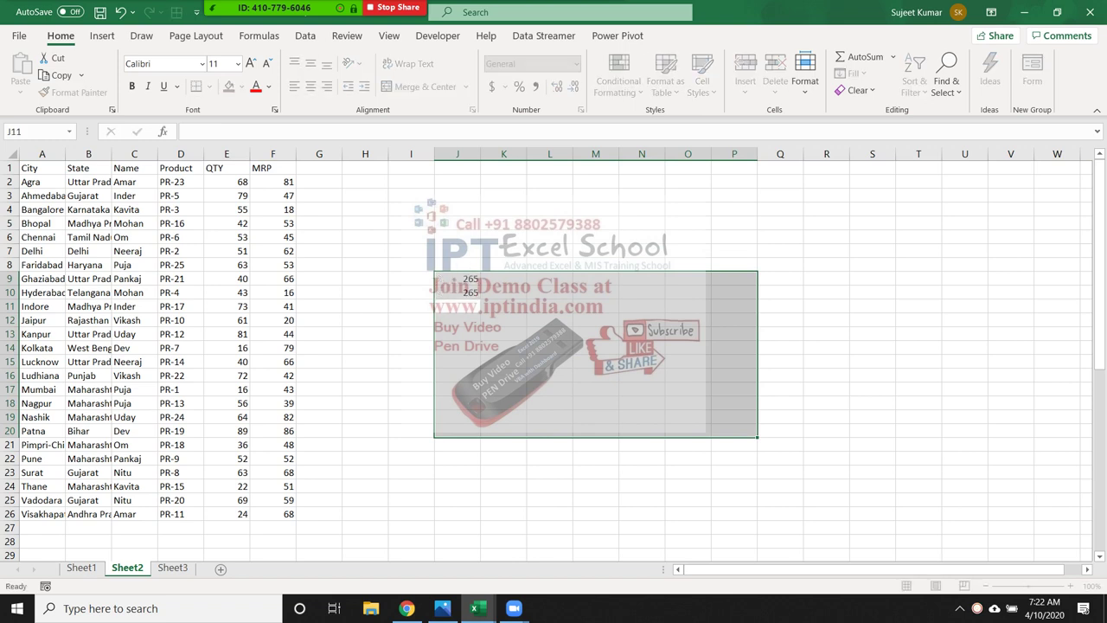
{"action": "key", "text": "Return"}
{"action": "type", "text": "86"}
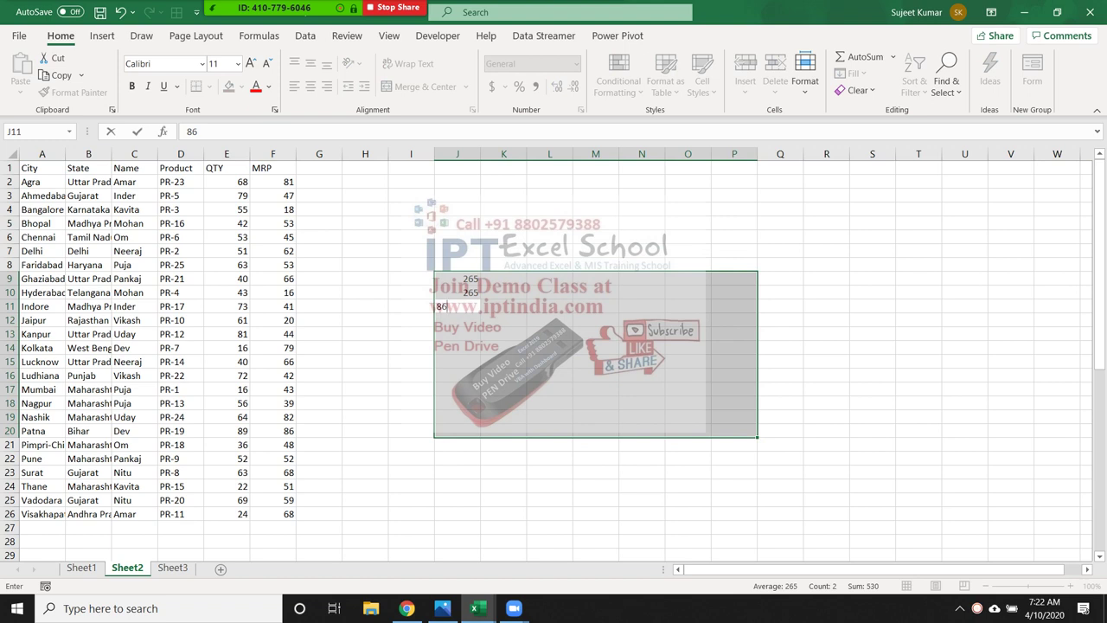
{"action": "key", "text": "ctrl+Return"}
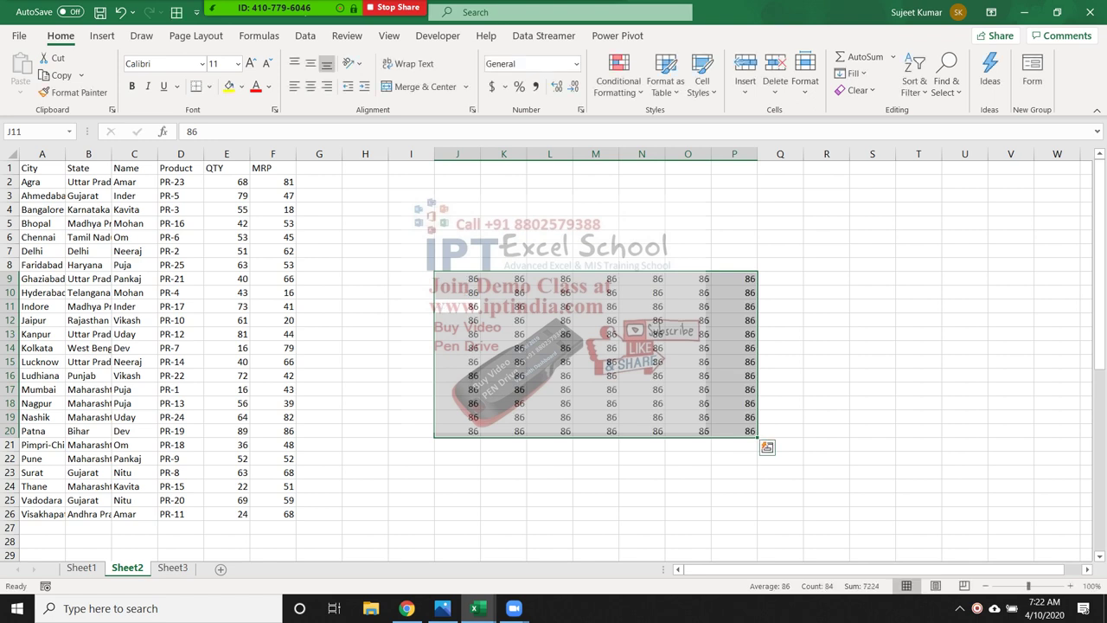
{"action": "key", "text": "ctrl+z"}
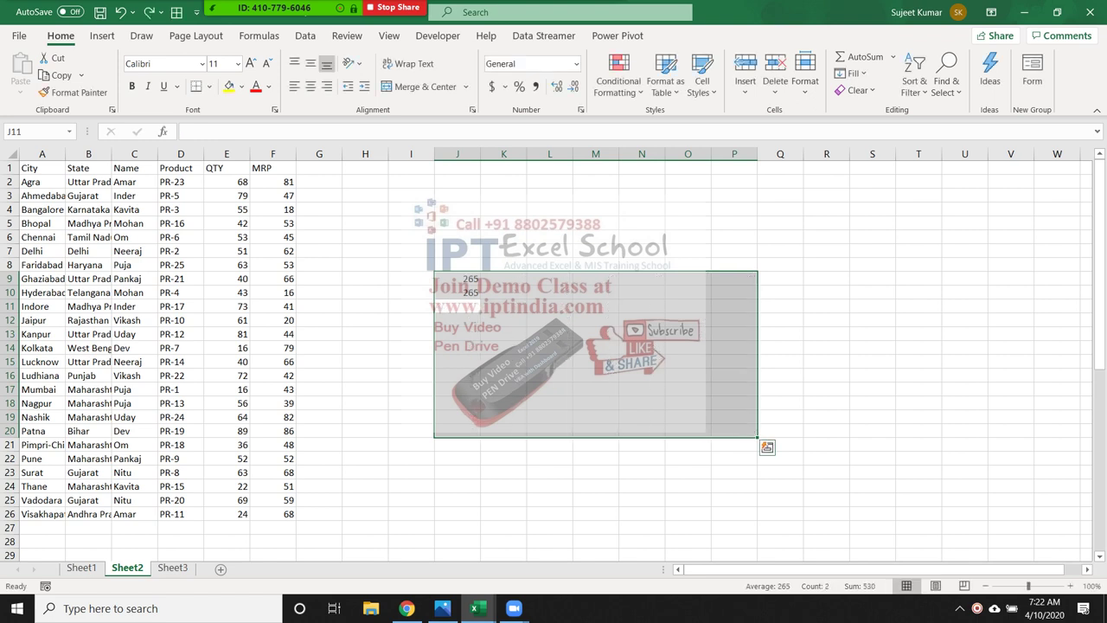
{"action": "type", "text": "6"}
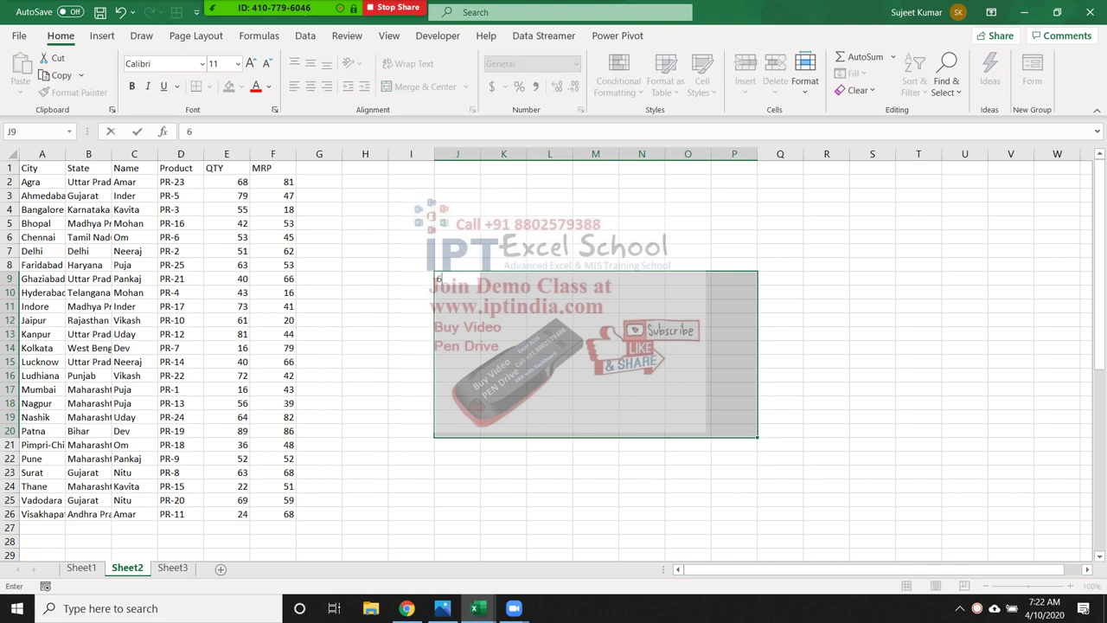
{"action": "type", "text": "52"}
{"action": "key", "text": "ctrl+Return"}
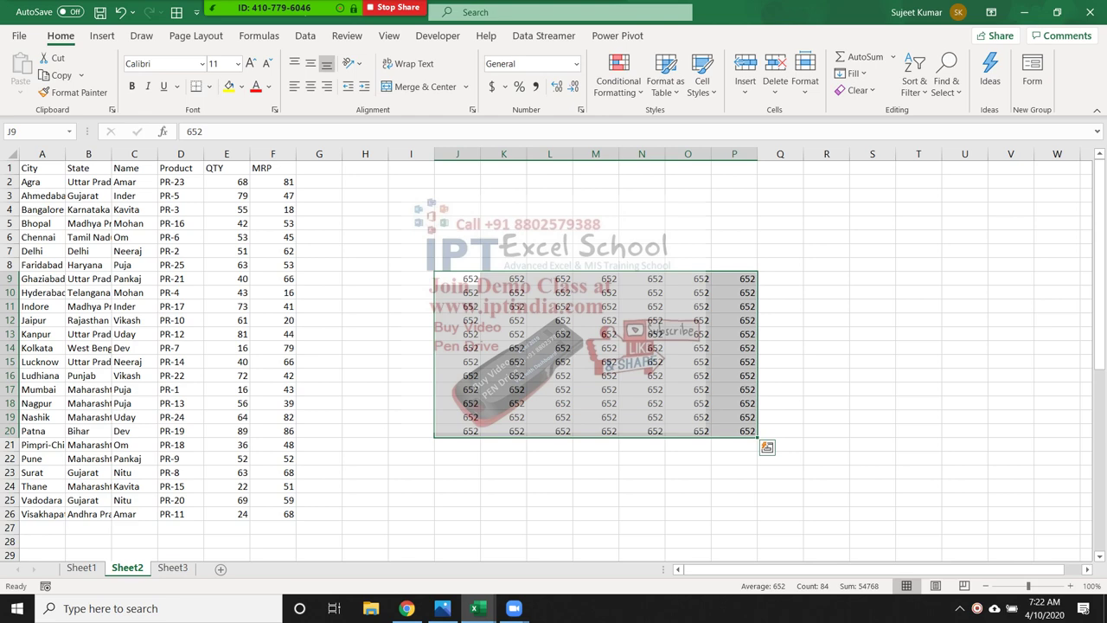
Back on Sheet3, pick Blanks in Go To Special, then close the dialog unapplied.
{"action": "left_click", "coordinate": [173, 567]}
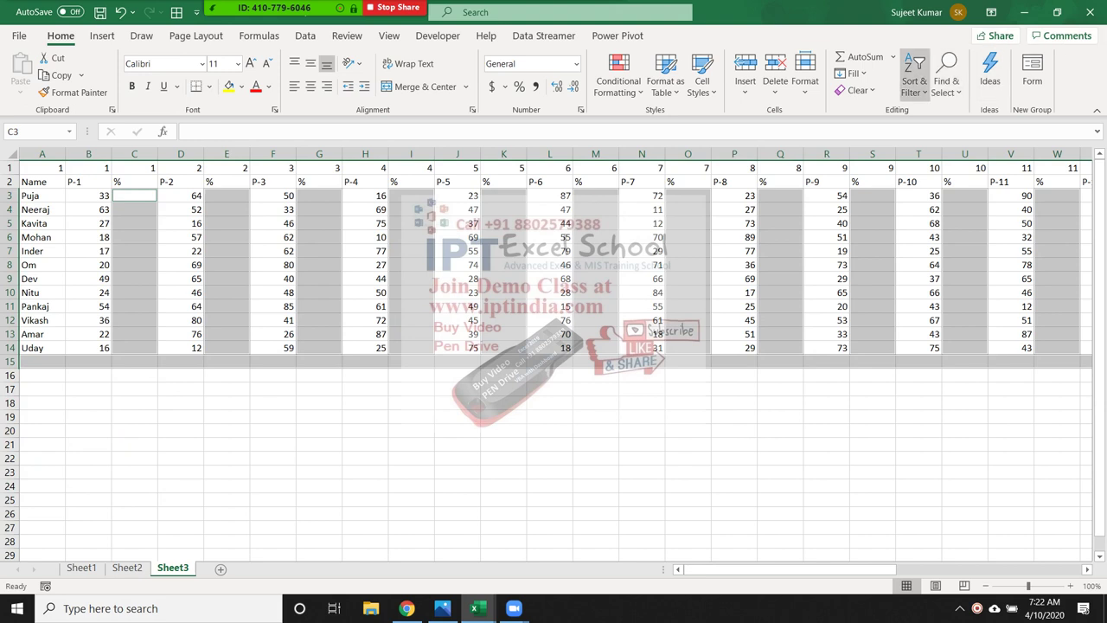
{"action": "left_click", "coordinate": [946, 74]}
{"action": "left_click", "coordinate": [985, 175]}
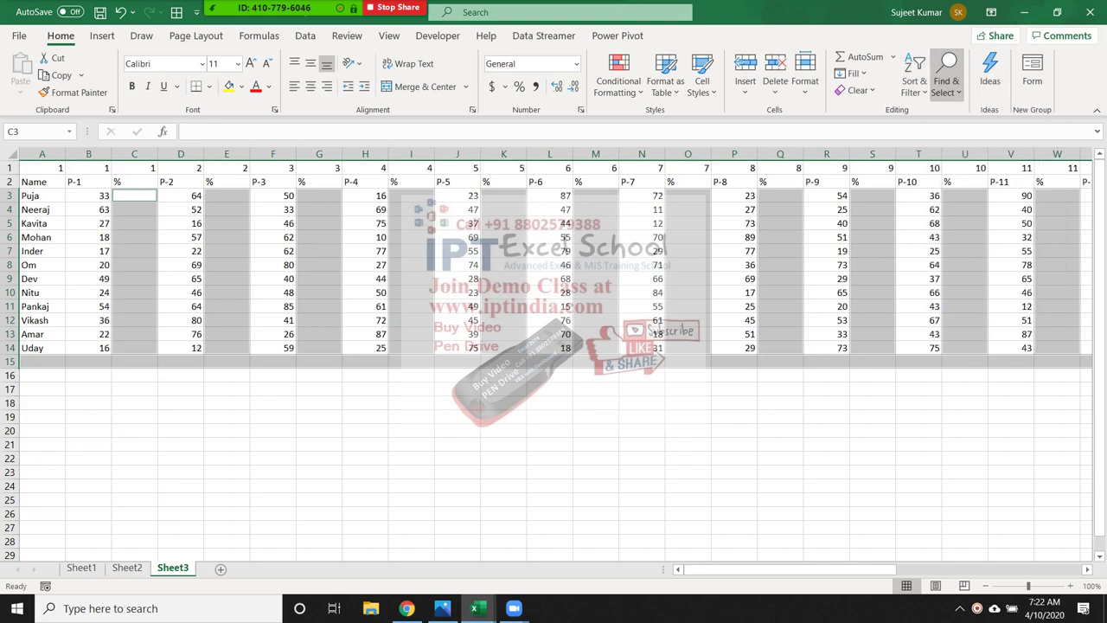
{"action": "left_click", "coordinate": [464, 353]}
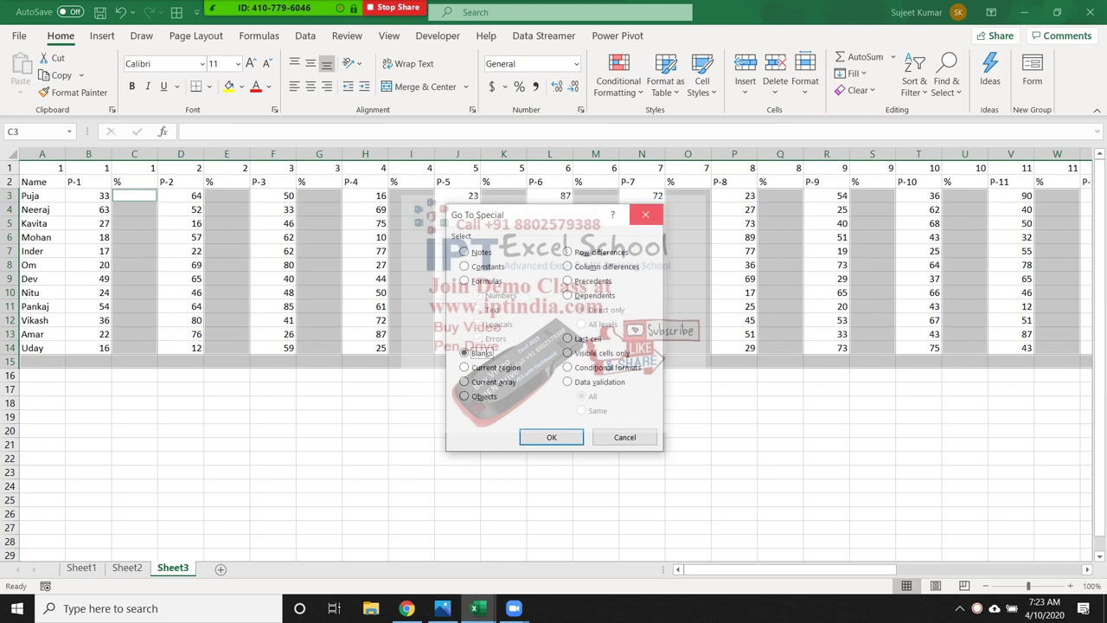
{"action": "left_click", "coordinate": [645, 214]}
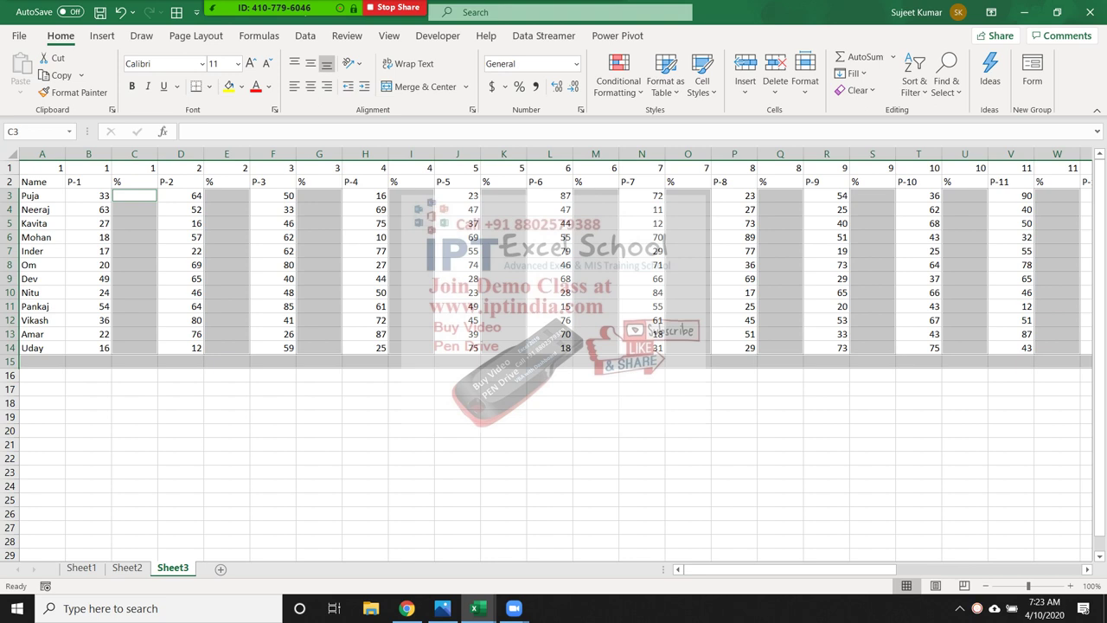
Enter =B3/70 into all selected blank % cells and format them as percentages.
{"action": "type", "text": "="}
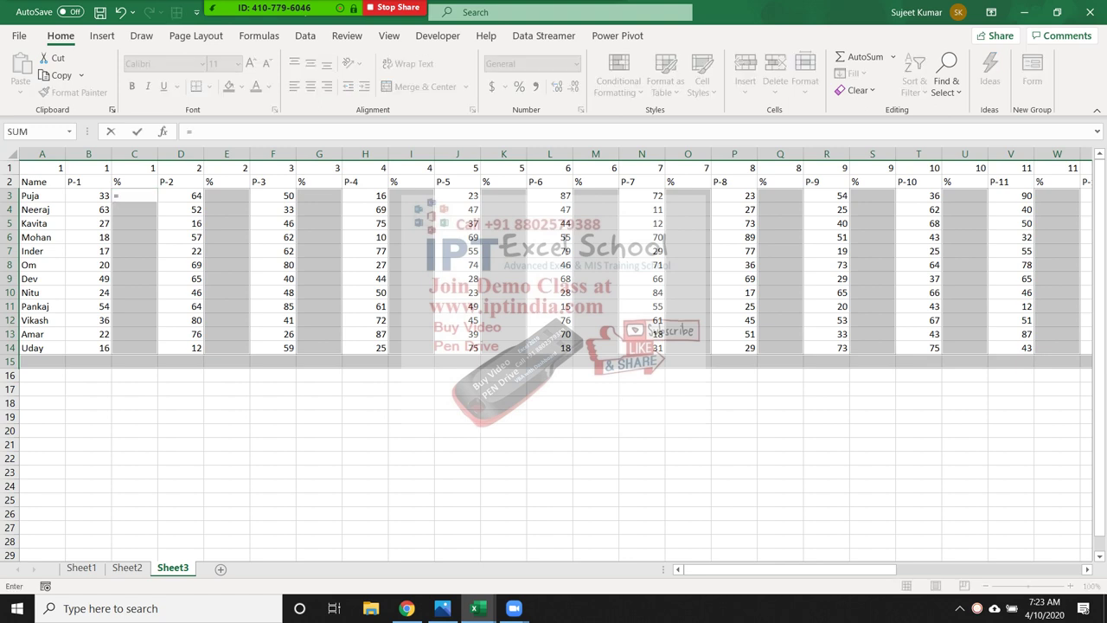
{"action": "left_click", "coordinate": [88, 195]}
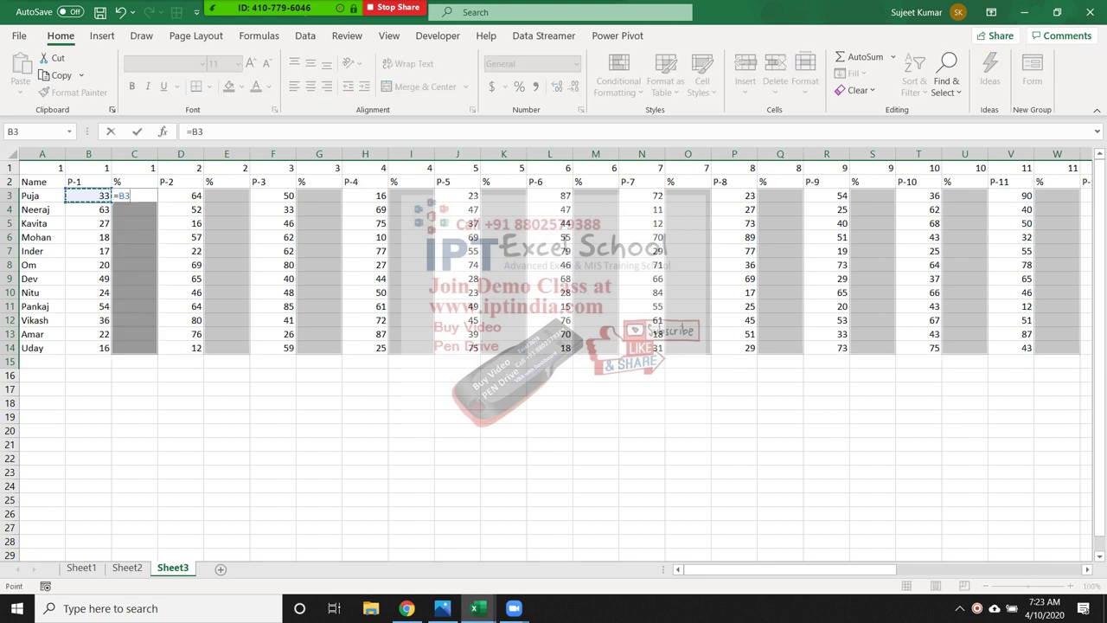
{"action": "type", "text": "/7"}
{"action": "type", "text": "0"}
{"action": "key", "text": "ctrl+Return"}
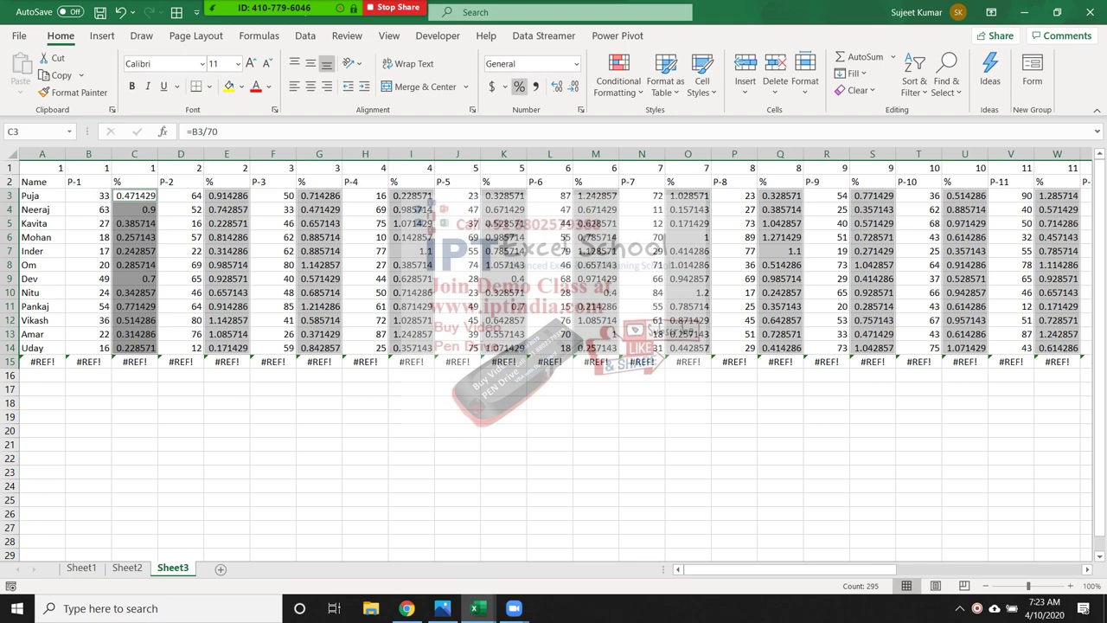
{"action": "left_click", "coordinate": [519, 87]}
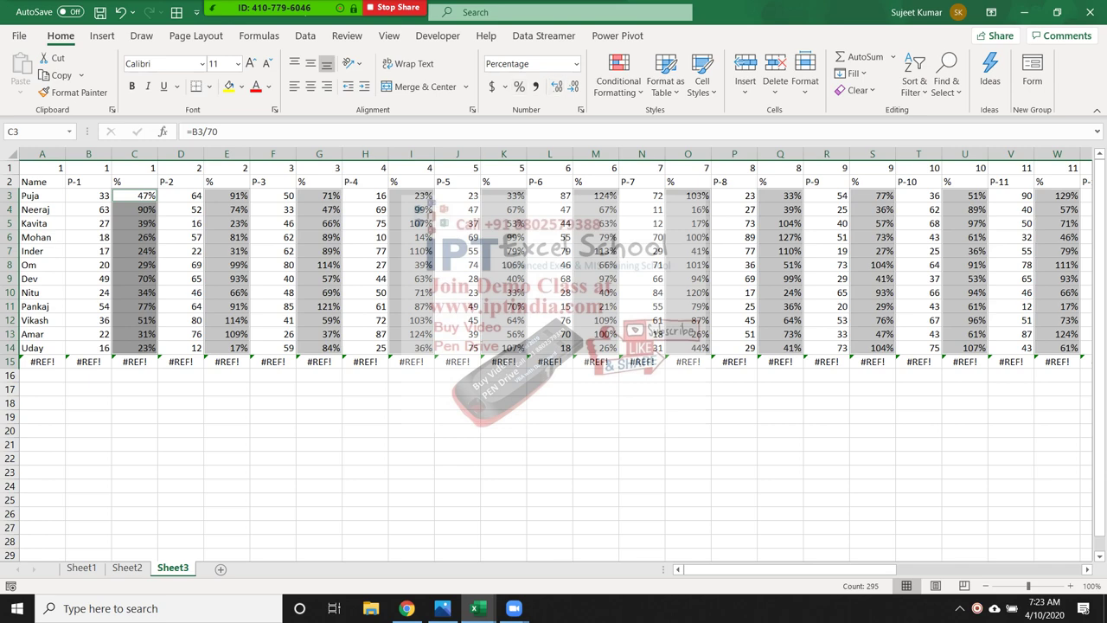
{"action": "left_click", "coordinate": [457, 265]}
{"action": "left_click", "coordinate": [11, 362]}
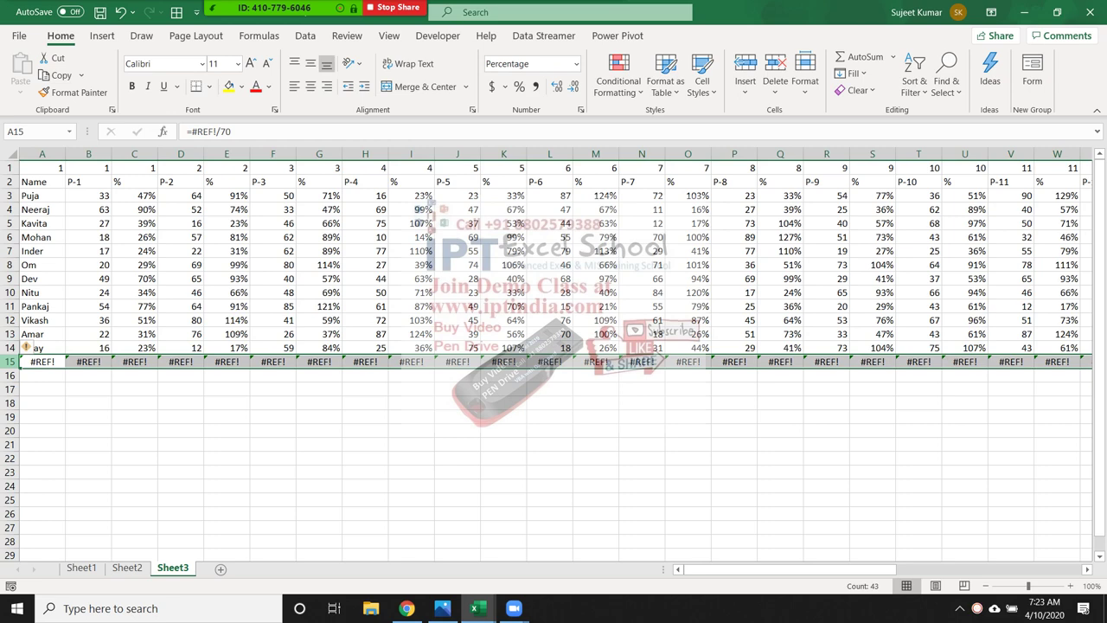
Clear row 15's #REF! errors, delete the number row 1, and check the data extent.
{"action": "key", "text": "Delete"}
{"action": "left_click", "coordinate": [10, 168]}
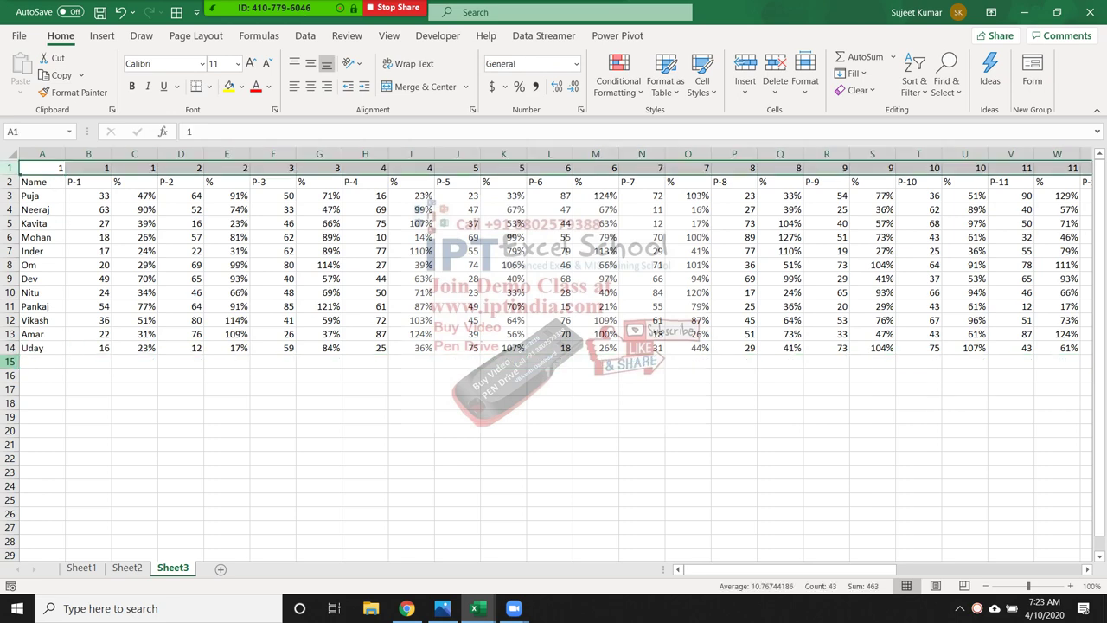
{"action": "key", "text": "ctrl+minus"}
{"action": "left_click", "coordinate": [41, 181]}
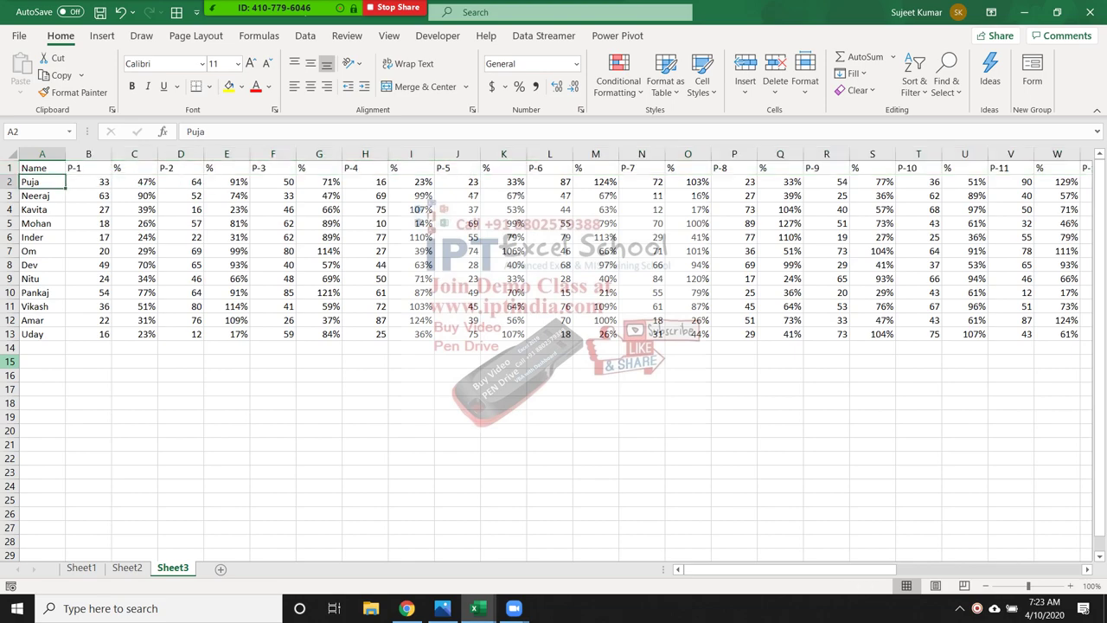
{"action": "key", "text": "Right"}
{"action": "key", "text": "Right"}
{"action": "key", "text": "Right"}
{"action": "key", "text": "Right"}
{"action": "key", "text": "ctrl+Right"}
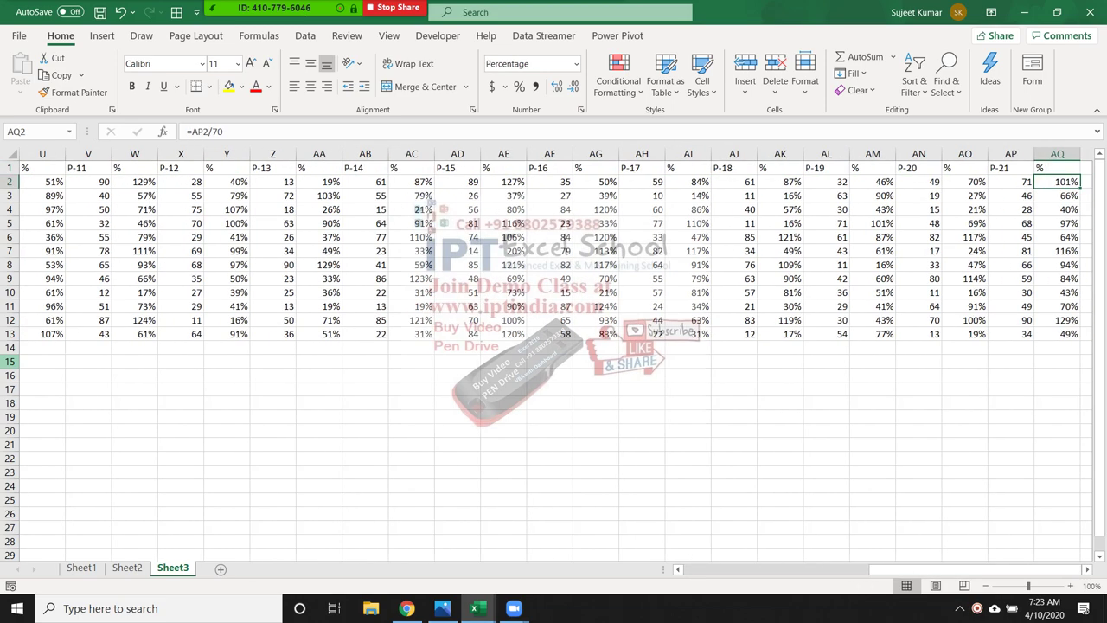
{"action": "key", "text": "ctrl+Left"}
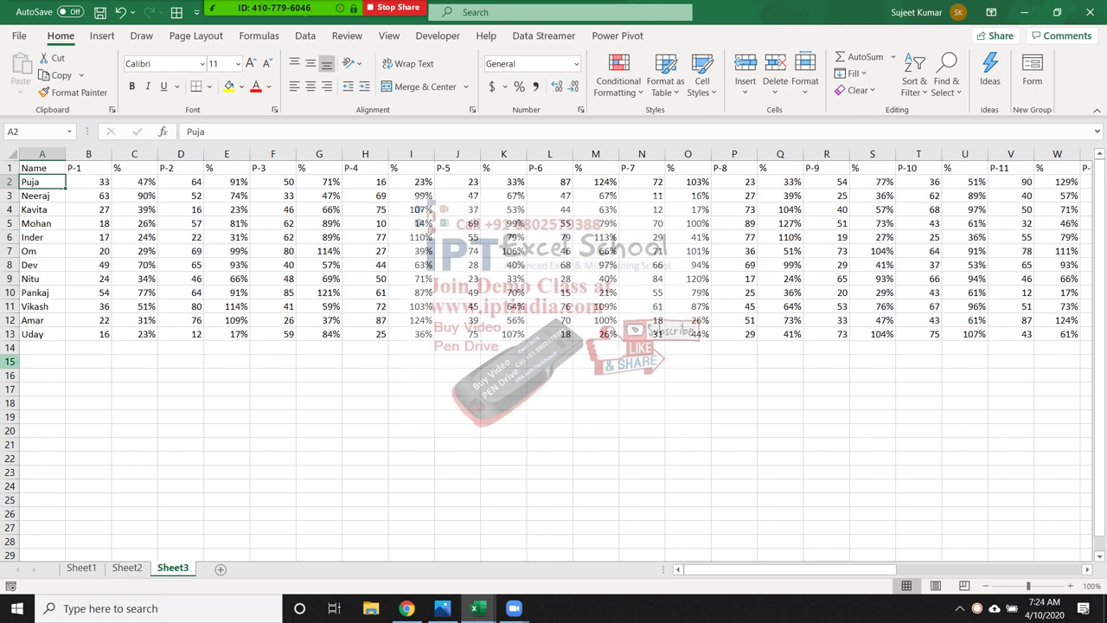
{"action": "mouse_move", "coordinate": [275, 7]}
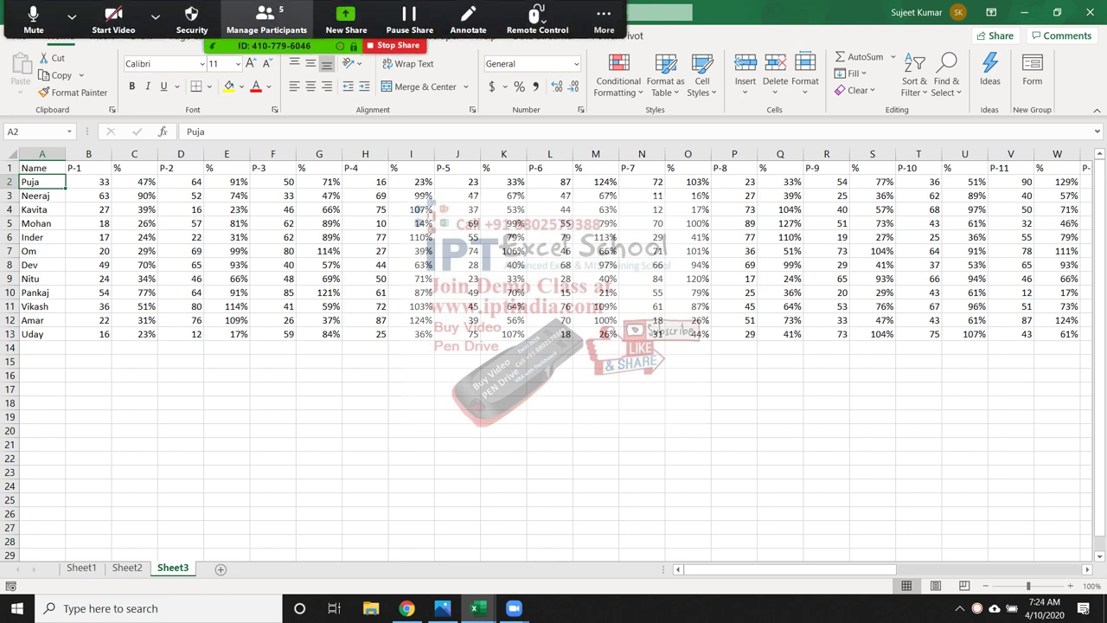
{"action": "left_click", "coordinate": [319, 251]}
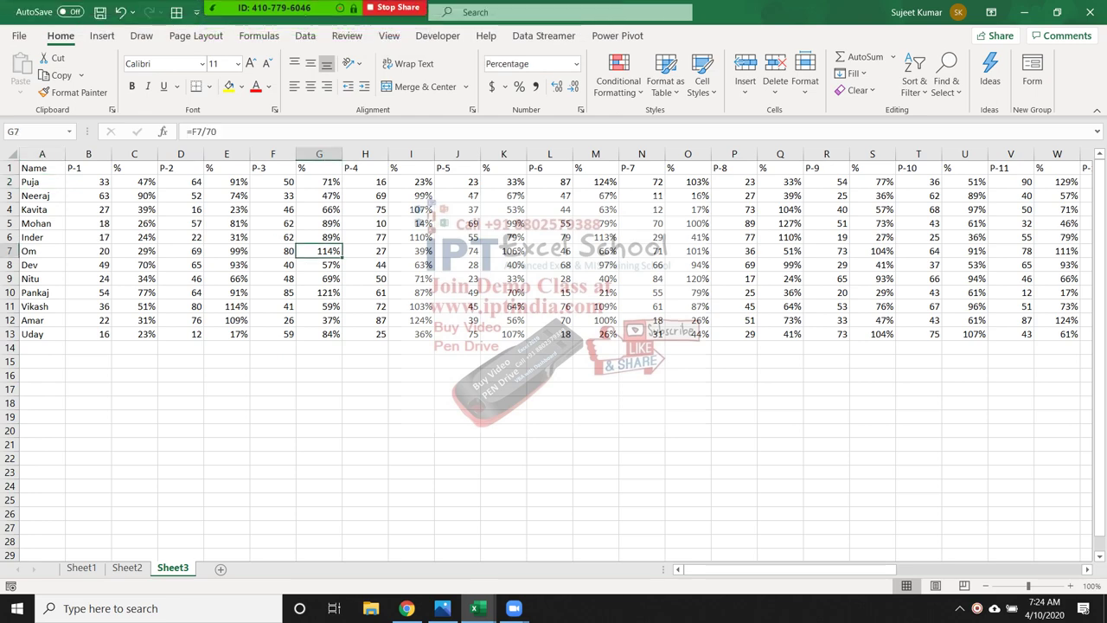
Switch to Sheet2 to view its 652-filled J9:P20 block.
{"action": "left_click", "coordinate": [126, 568]}
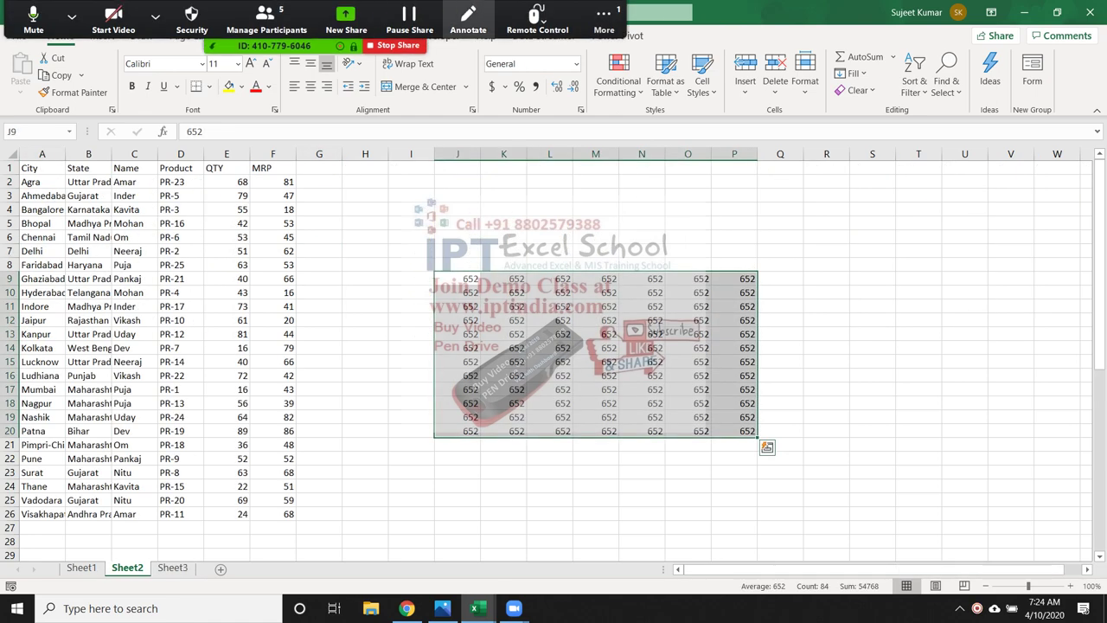
{"action": "left_click", "coordinate": [604, 22]}
{"action": "left_click", "coordinate": [606, 45]}
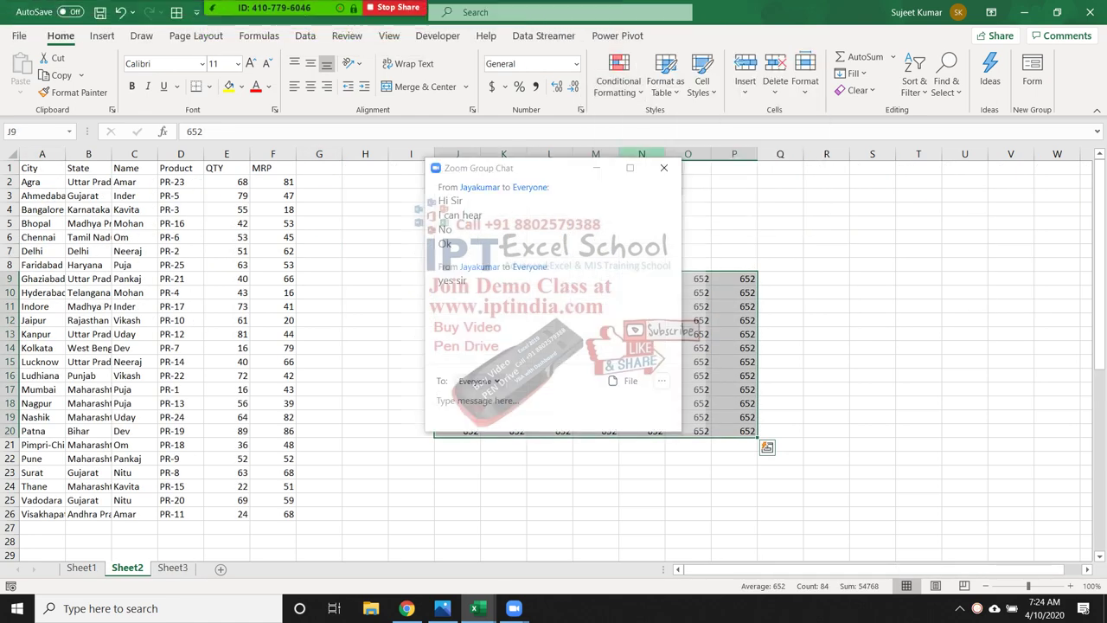
{"action": "left_click", "coordinate": [663, 167]}
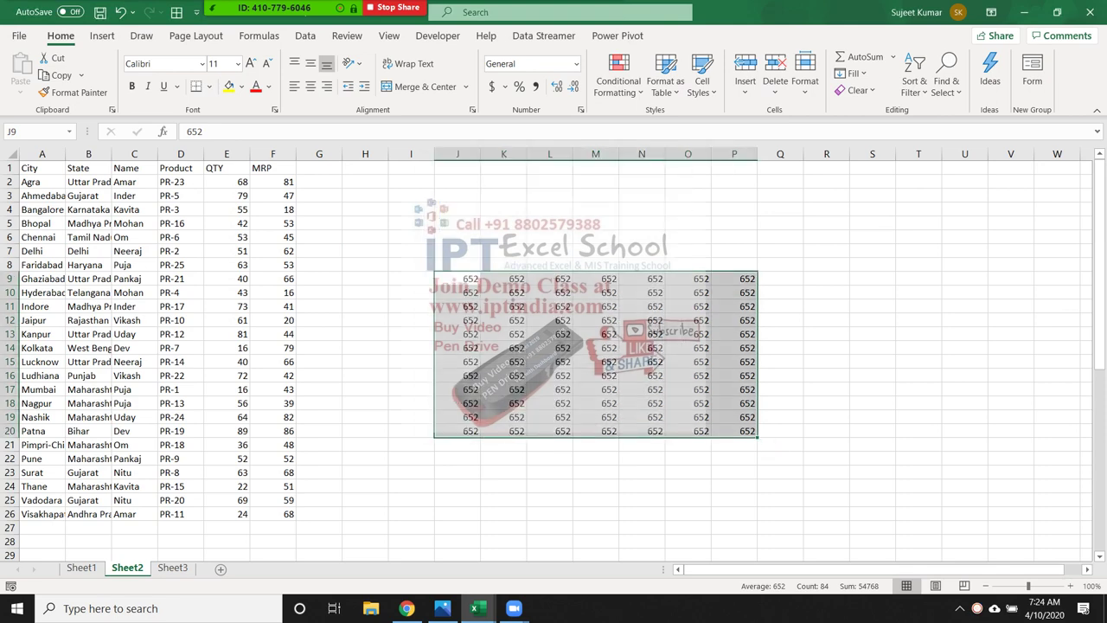
On Sheet1, insert a blank row above Hyderabad's row 5, then remove it.
{"action": "left_click", "coordinate": [82, 567]}
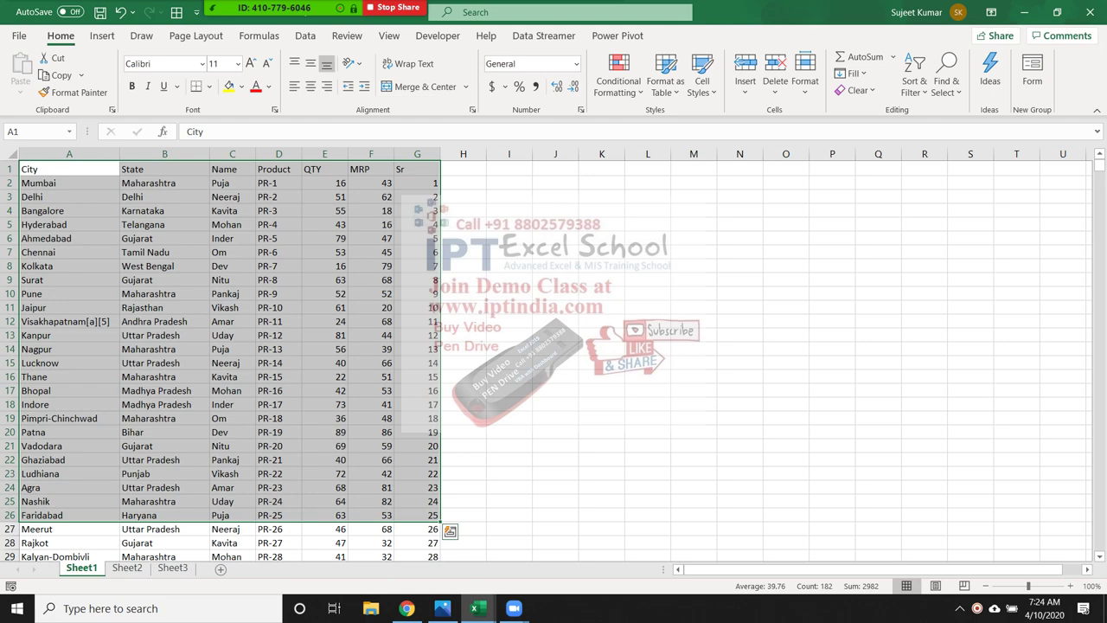
{"action": "left_click", "coordinate": [371, 251]}
{"action": "left_click", "coordinate": [371, 224]}
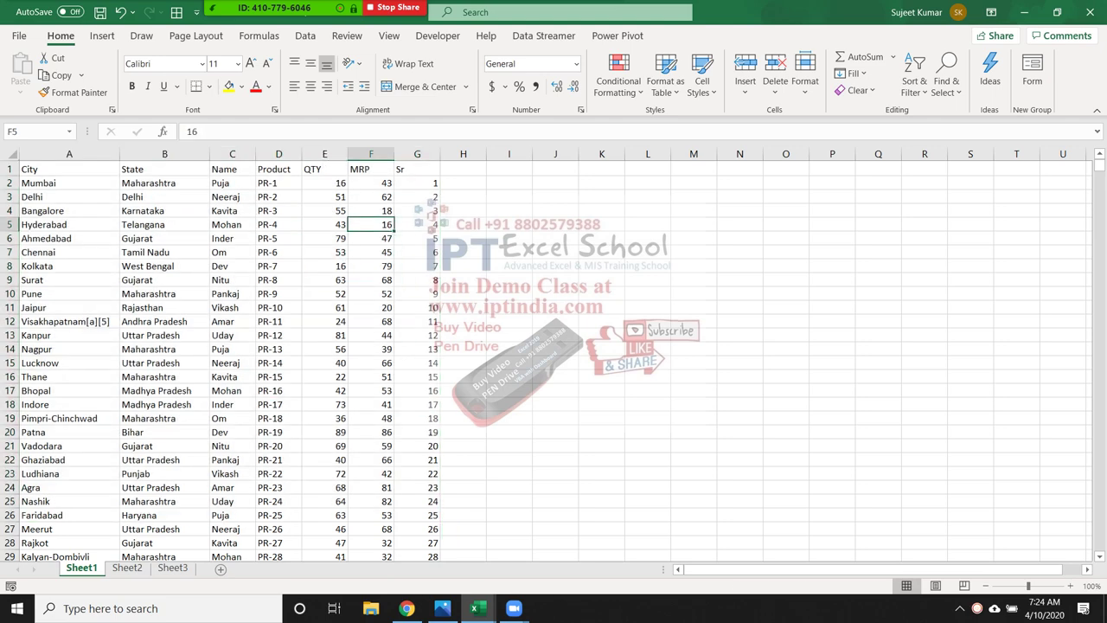
{"action": "key", "text": "shift+space"}
{"action": "key", "text": "ctrl+shift+plus"}
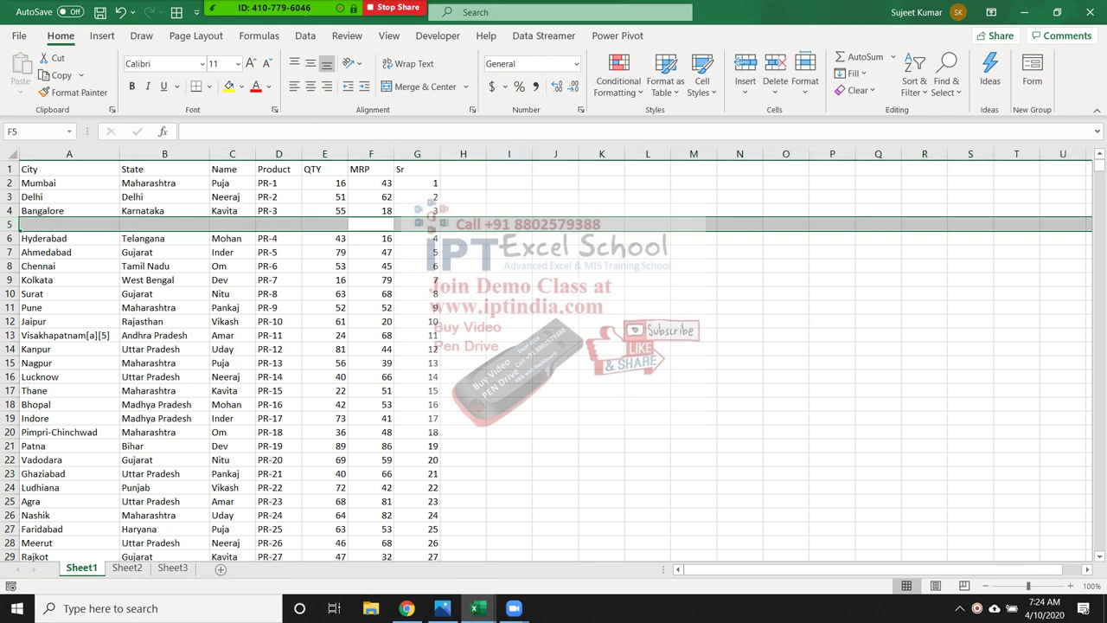
{"action": "key", "text": "ctrl+minus"}
{"action": "key", "text": "Up"}
{"action": "key", "text": "Up"}
{"action": "key", "text": "Up"}
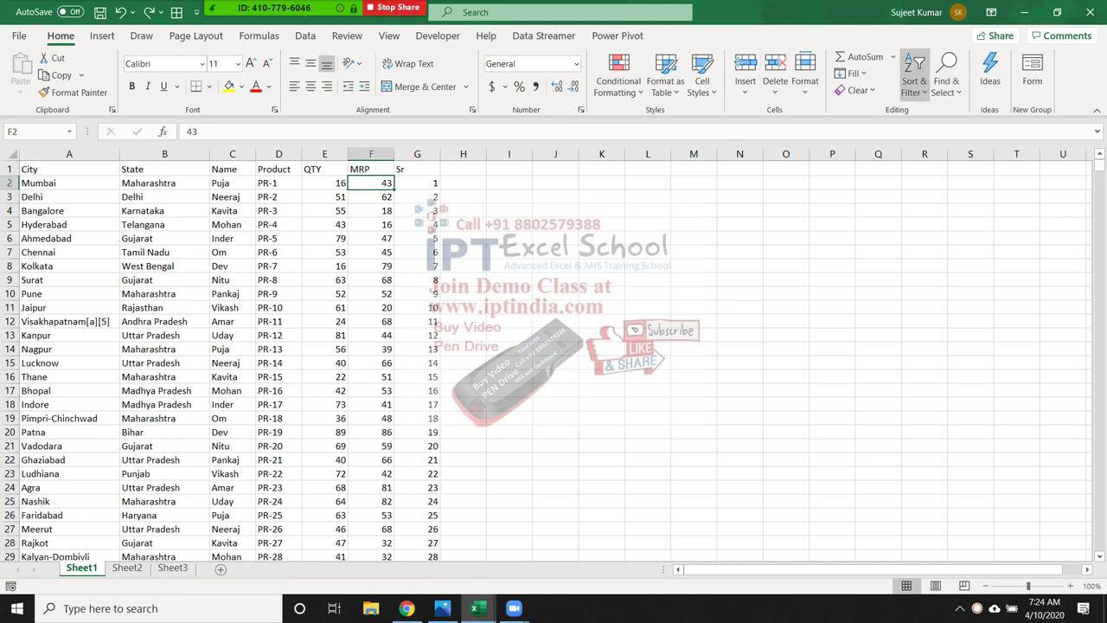
Check the table's extent from the Name column and select the State header cell.
{"action": "left_click", "coordinate": [914, 78]}
{"action": "key", "text": "Escape"}
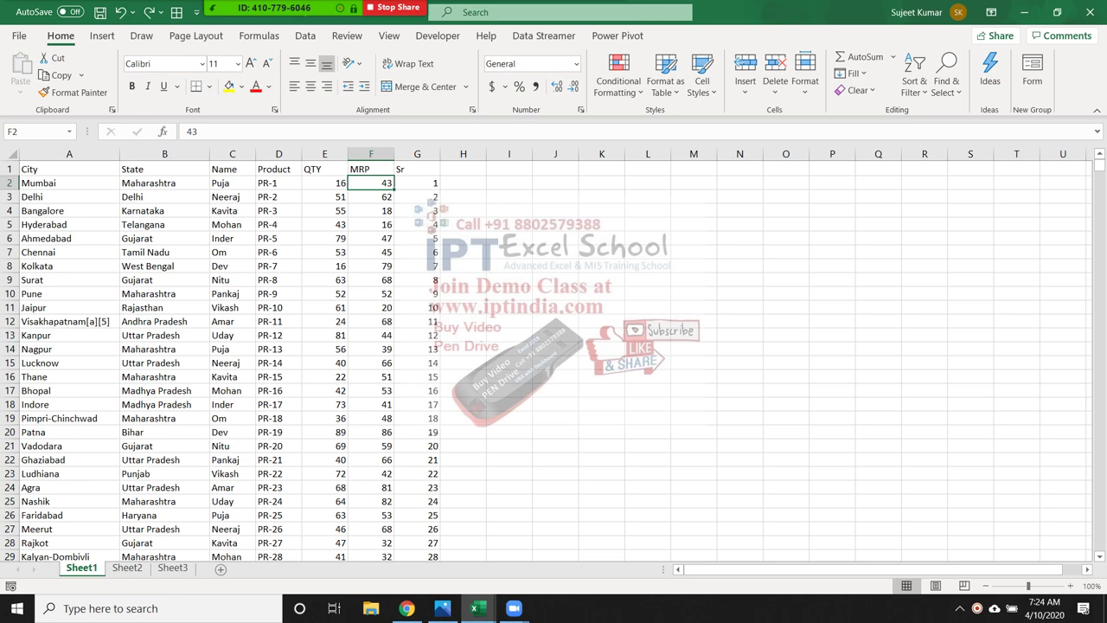
{"action": "left_click", "coordinate": [232, 168]}
{"action": "key", "text": "ctrl+Down"}
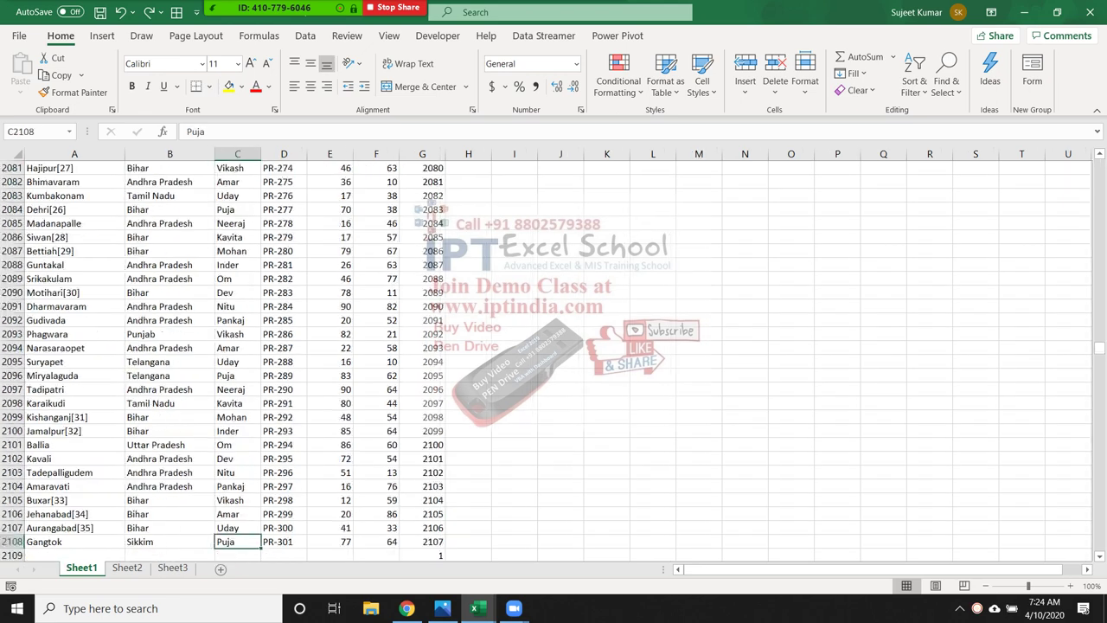
{"action": "key", "text": "ctrl+Up"}
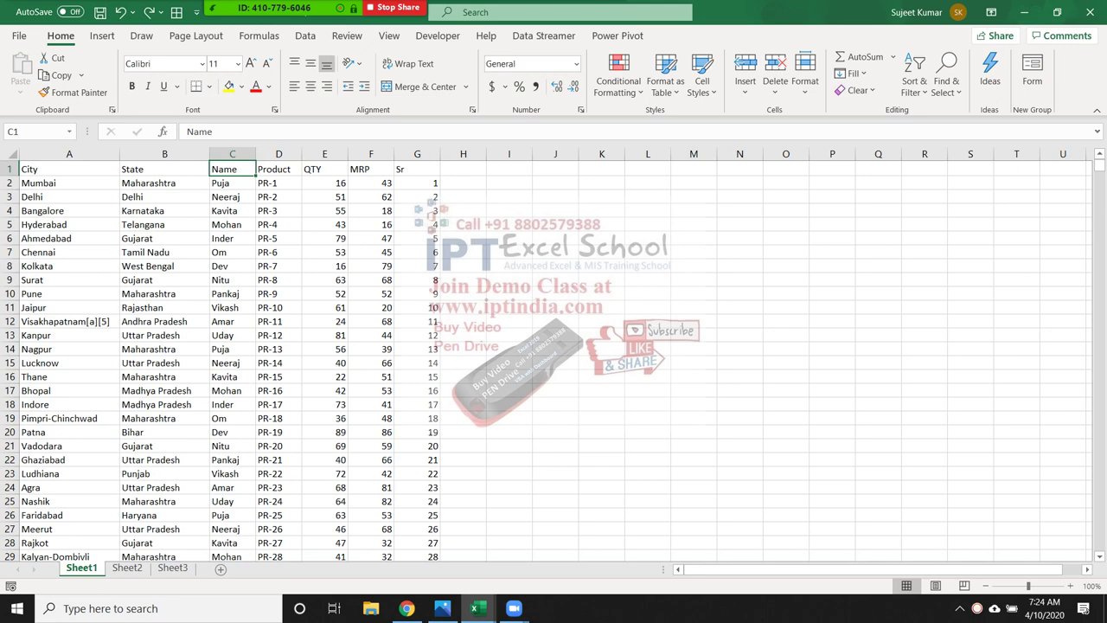
{"action": "left_click", "coordinate": [164, 168]}
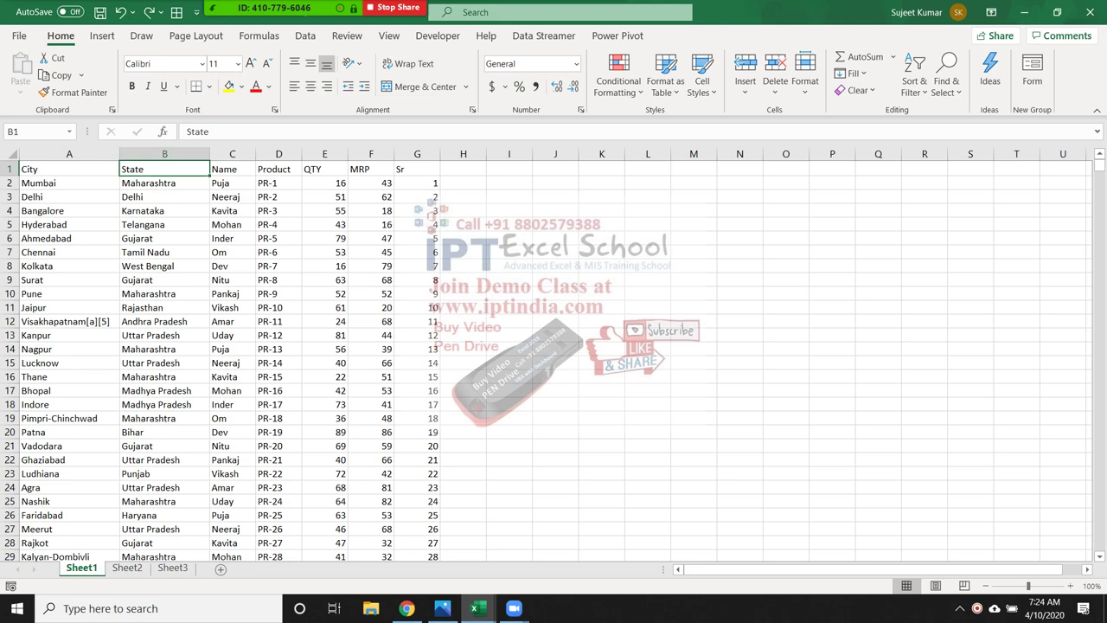
{"action": "left_click", "coordinate": [914, 83]}
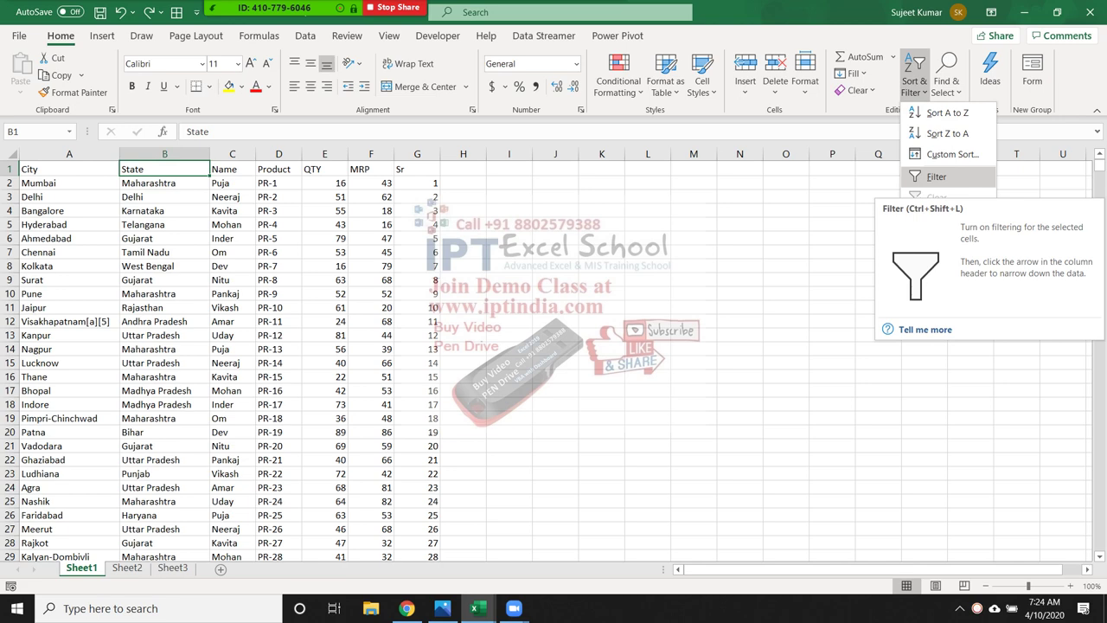
Turn on filter buttons for the Sheet1 table headers.
{"action": "left_click", "coordinate": [934, 177]}
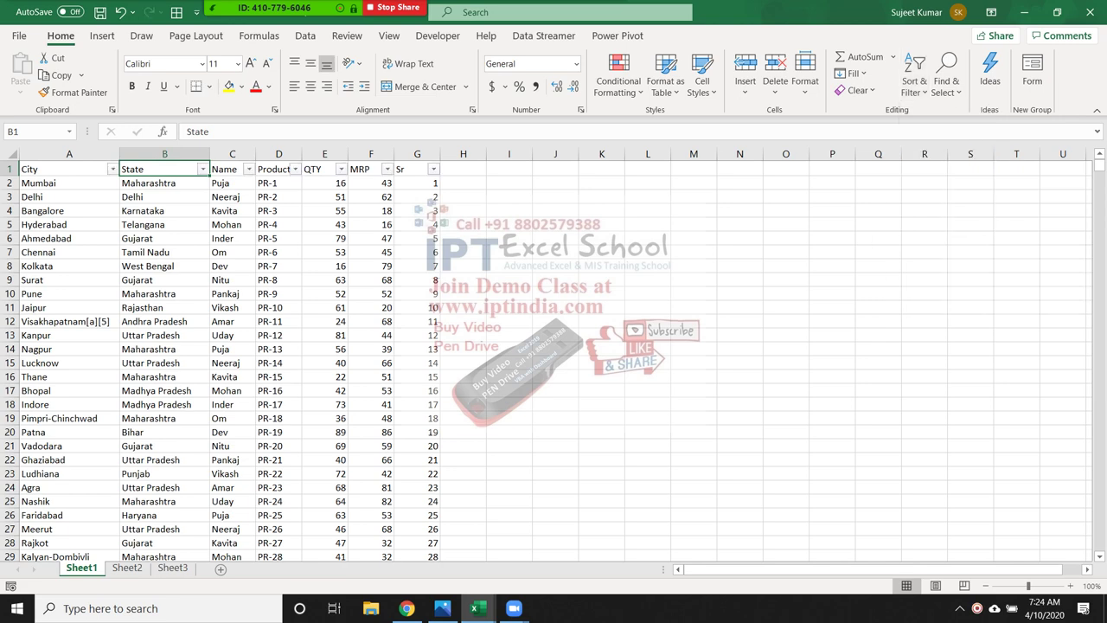
{"action": "left_click", "coordinate": [913, 80]}
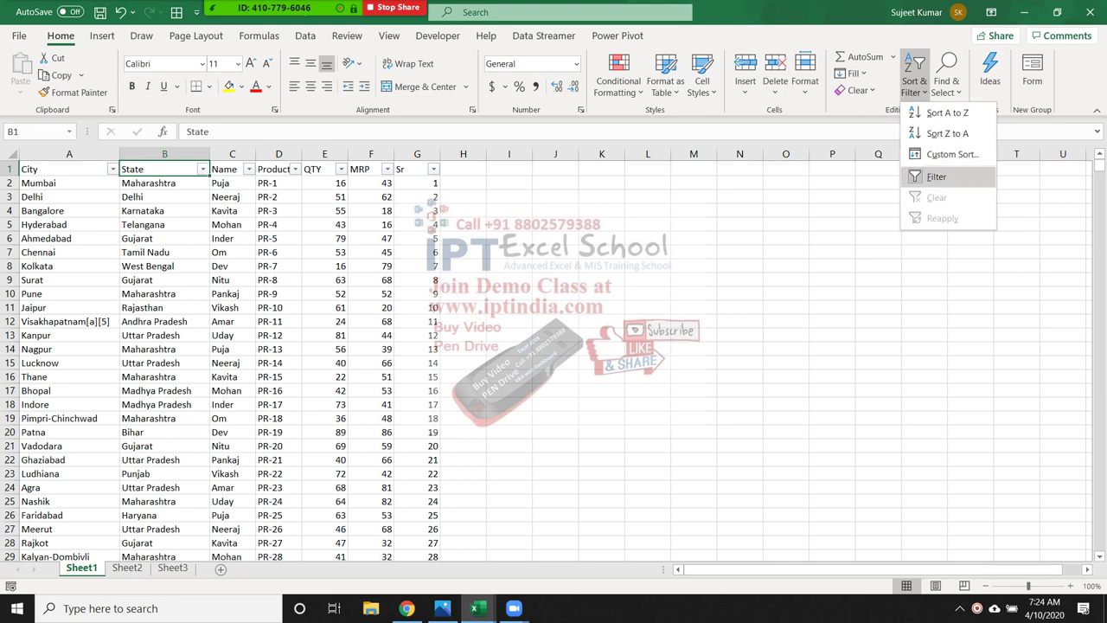
{"action": "key", "text": "Escape"}
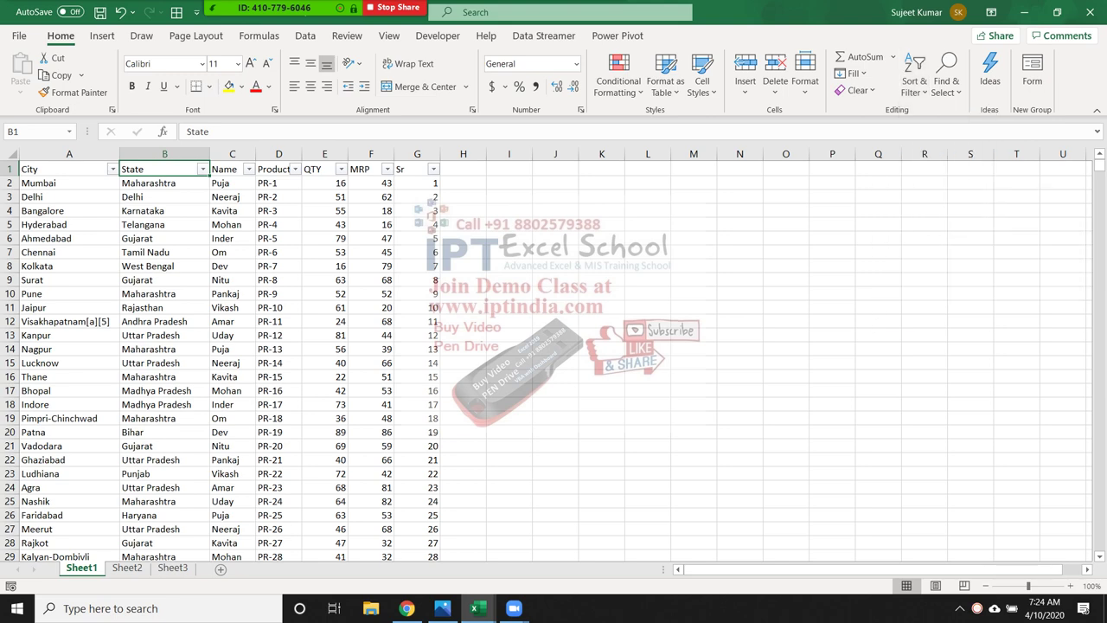
Filter the State column to Delhi only and scroll through the resulting rows.
{"action": "key", "text": "alt+Down"}
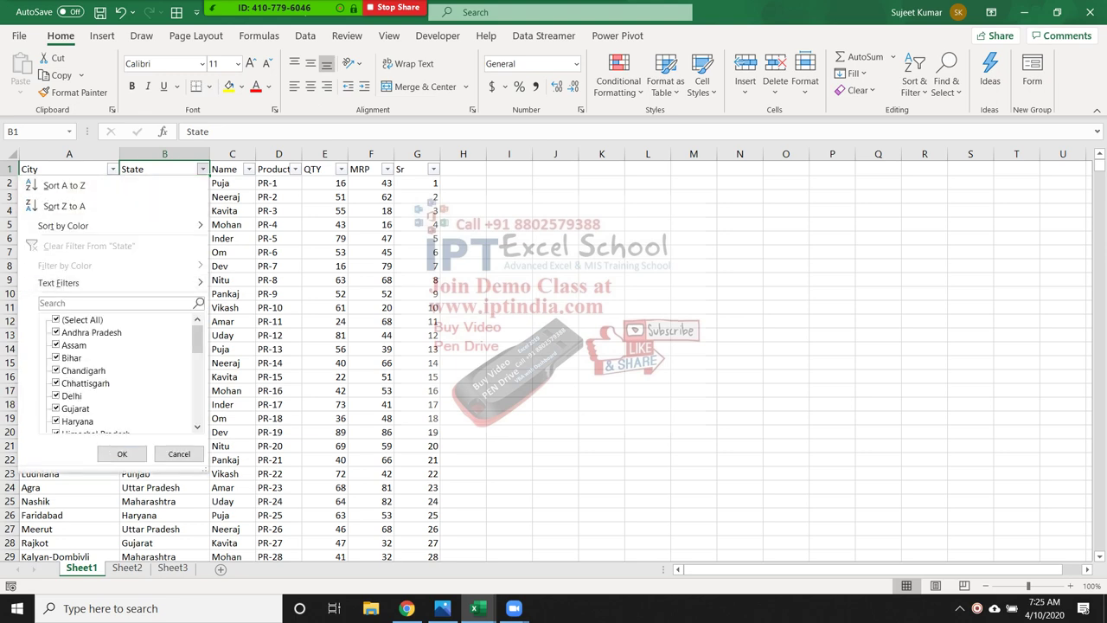
{"action": "key", "text": "Tab"}
{"action": "key", "text": "space"}
{"action": "key", "text": "Tab"}
{"action": "scroll", "coordinate": [121, 372], "scroll_direction": "down", "scroll_amount": 1}
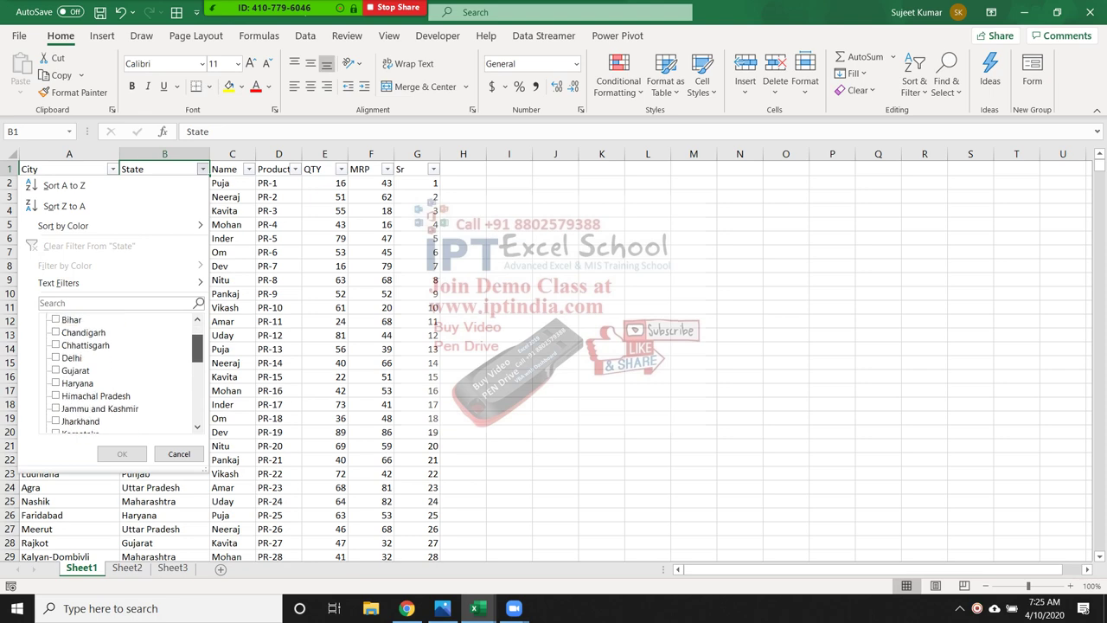
{"action": "left_click", "coordinate": [72, 357]}
{"action": "left_click", "coordinate": [122, 453]}
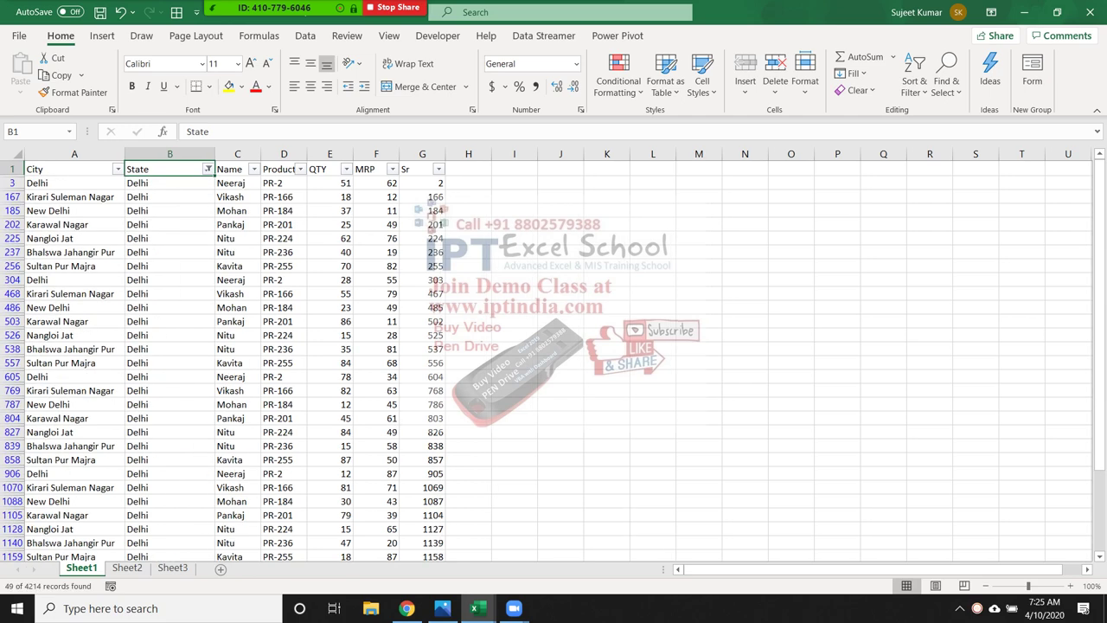
{"action": "scroll", "coordinate": [553, 363], "scroll_direction": "down", "scroll_amount": 2}
{"action": "scroll", "coordinate": [554, 363], "scroll_direction": "down", "scroll_amount": 2}
{"action": "scroll", "coordinate": [554, 363], "scroll_direction": "down", "scroll_amount": 1}
{"action": "scroll", "coordinate": [553, 363], "scroll_direction": "down", "scroll_amount": 2}
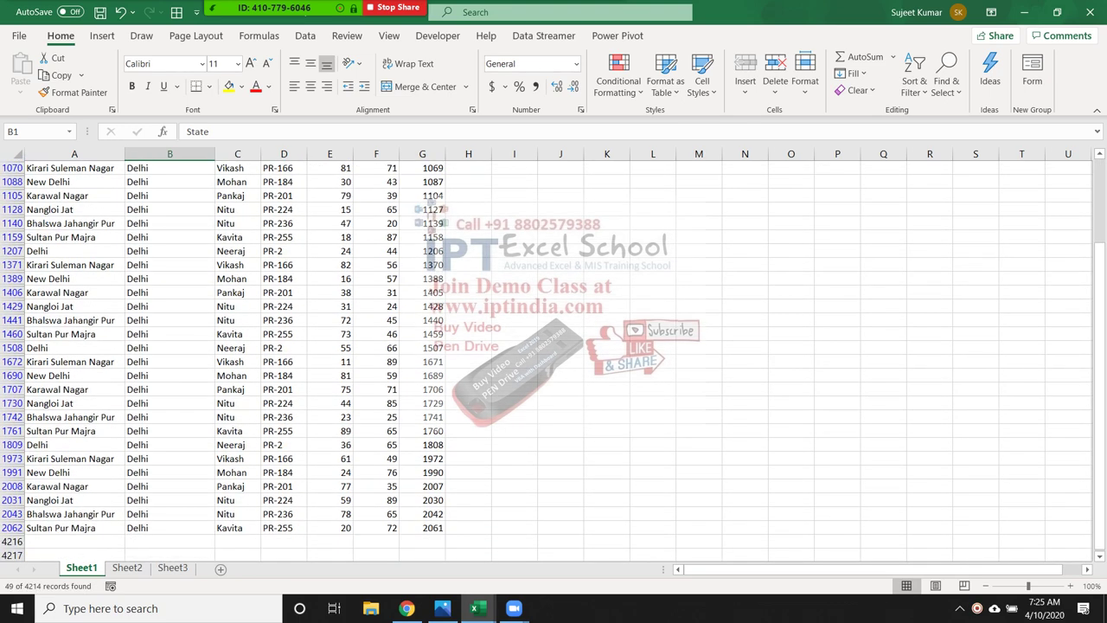
{"action": "scroll", "coordinate": [554, 363], "scroll_direction": "down", "scroll_amount": 2}
{"action": "scroll", "coordinate": [554, 363], "scroll_direction": "up", "scroll_amount": 1}
{"action": "scroll", "coordinate": [553, 363], "scroll_direction": "up", "scroll_amount": 1}
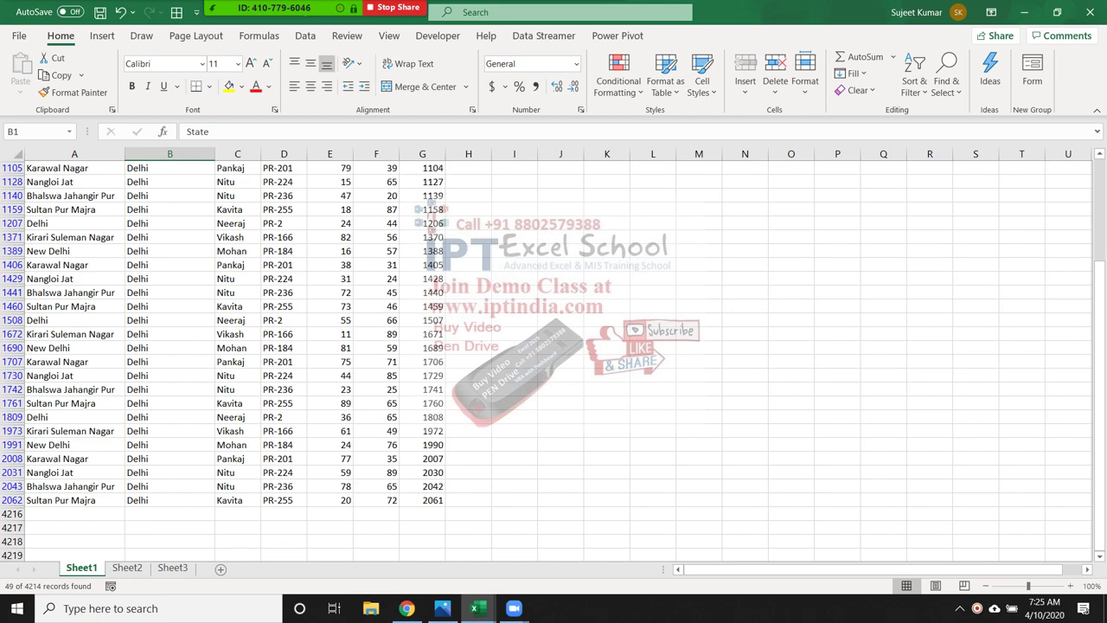
{"action": "scroll", "coordinate": [554, 363], "scroll_direction": "up", "scroll_amount": 1}
{"action": "scroll", "coordinate": [553, 363], "scroll_direction": "up", "scroll_amount": 2}
{"action": "scroll", "coordinate": [553, 363], "scroll_direction": "up", "scroll_amount": 1}
{"action": "scroll", "coordinate": [553, 364], "scroll_direction": "up", "scroll_amount": 2}
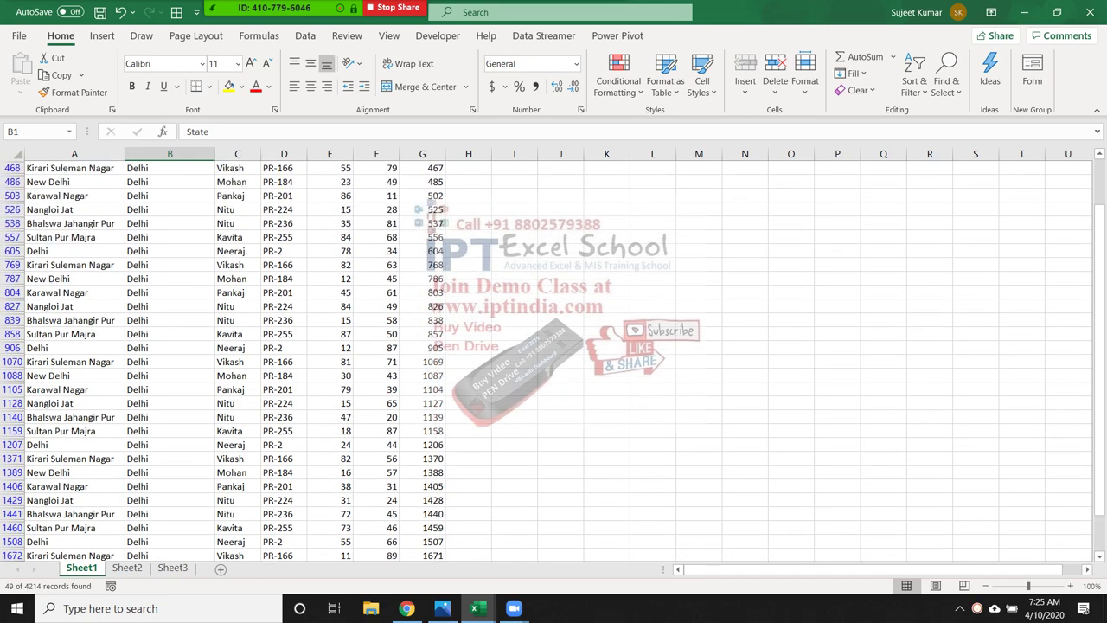
{"action": "left_click_drag", "start_coordinate": [1099, 359], "coordinate": [1099, 314]}
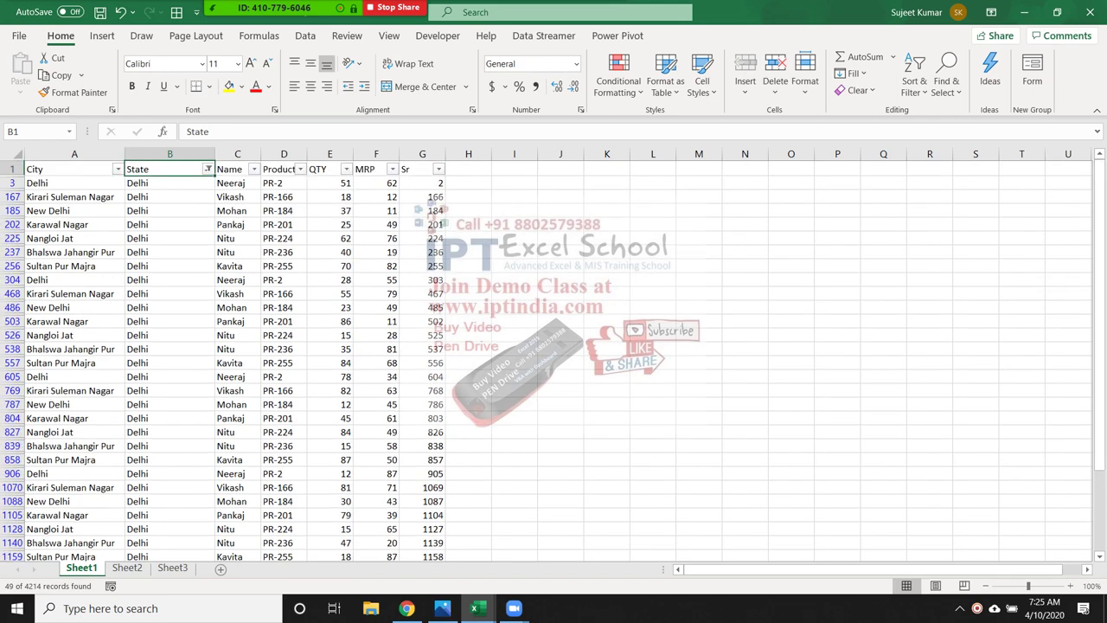
Filter the Name column to a single name and inspect the filtered rows.
{"action": "left_click", "coordinate": [253, 169]}
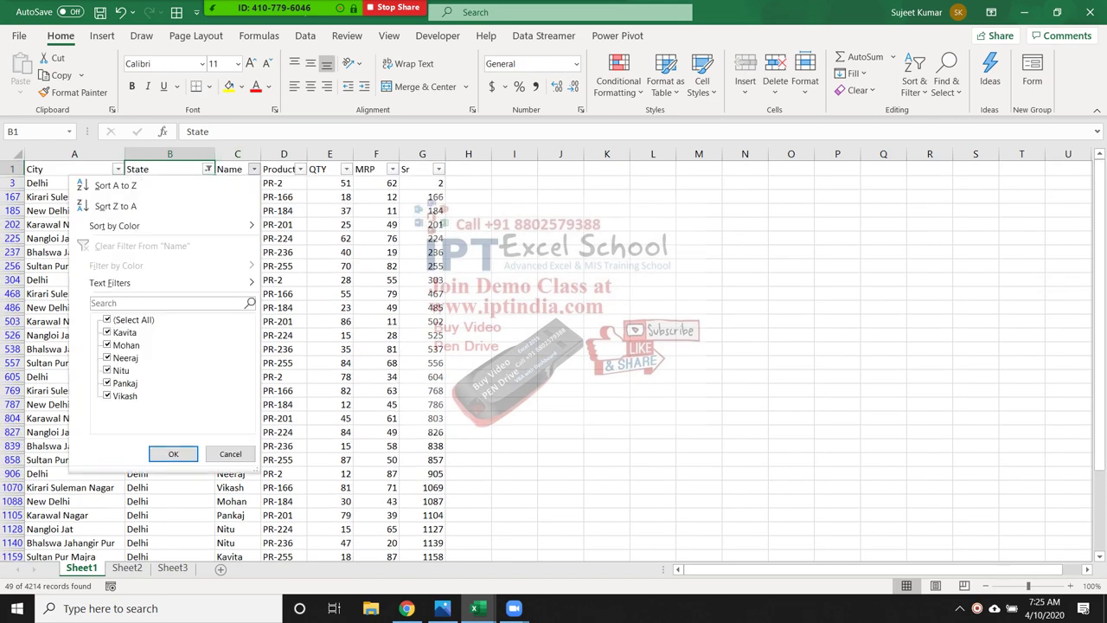
{"action": "left_click", "coordinate": [107, 319]}
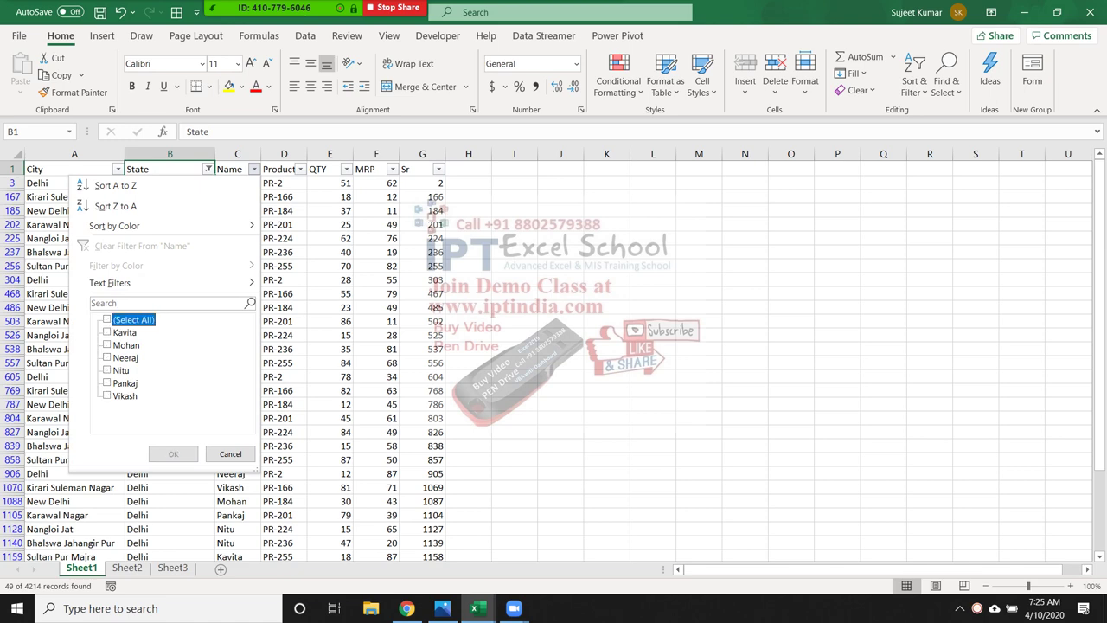
{"action": "left_click", "coordinate": [107, 332]}
{"action": "left_click", "coordinate": [173, 453]}
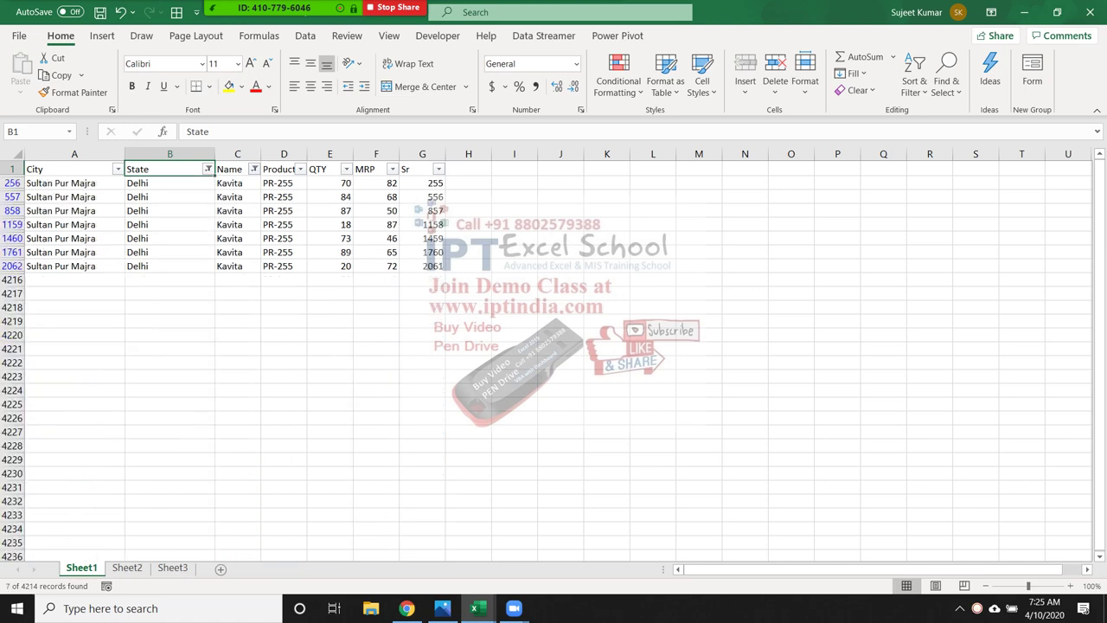
{"action": "left_click", "coordinate": [237, 183]}
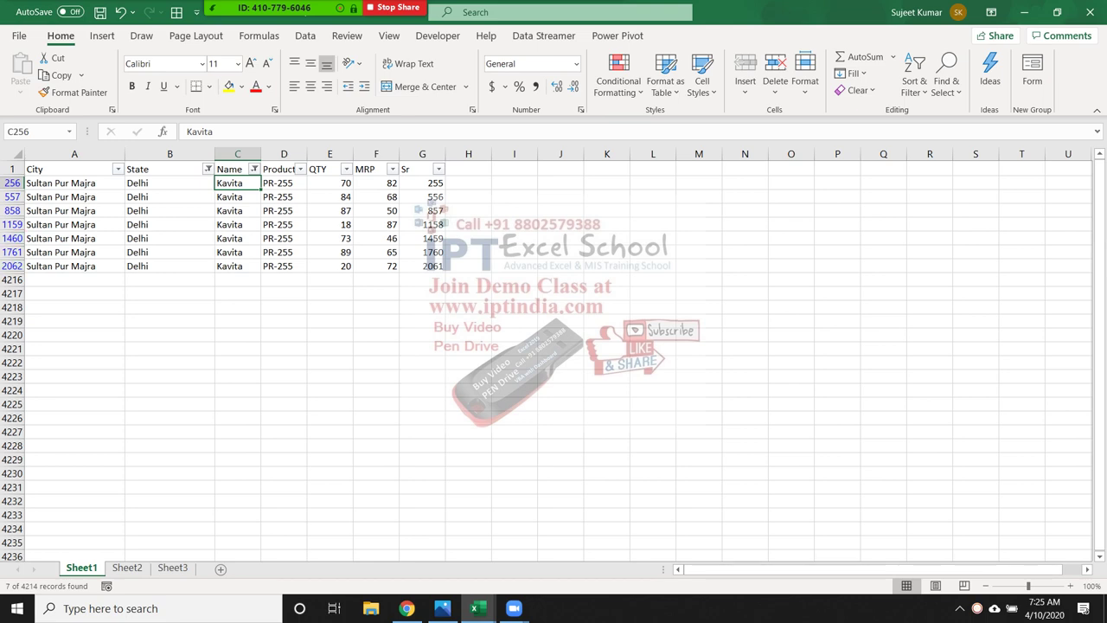
{"action": "left_click", "coordinate": [237, 224]}
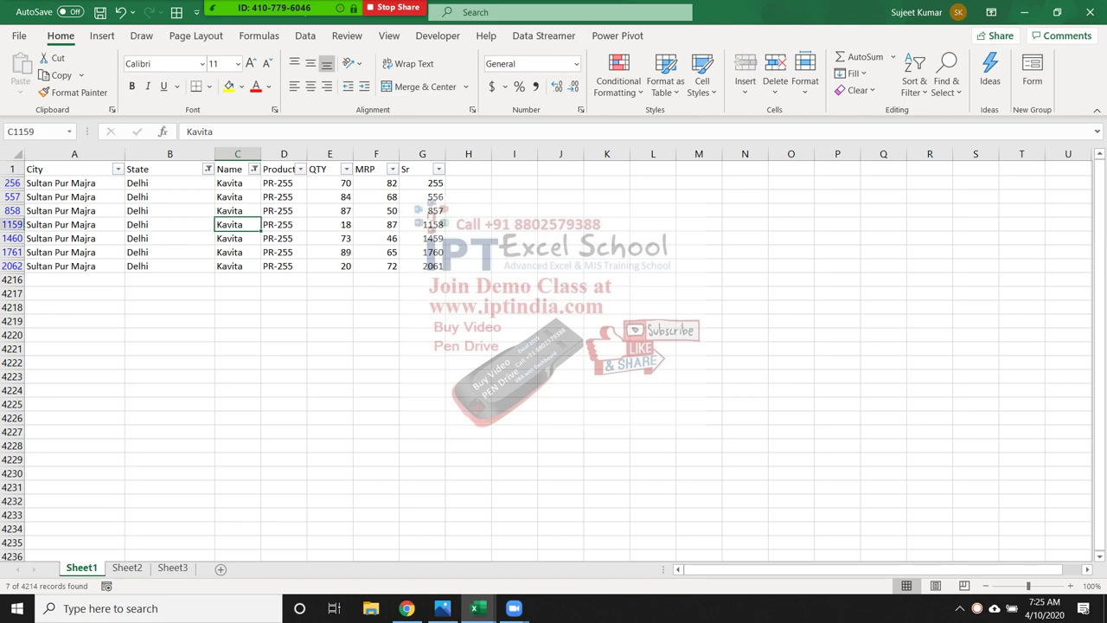
{"action": "left_click", "coordinate": [284, 348]}
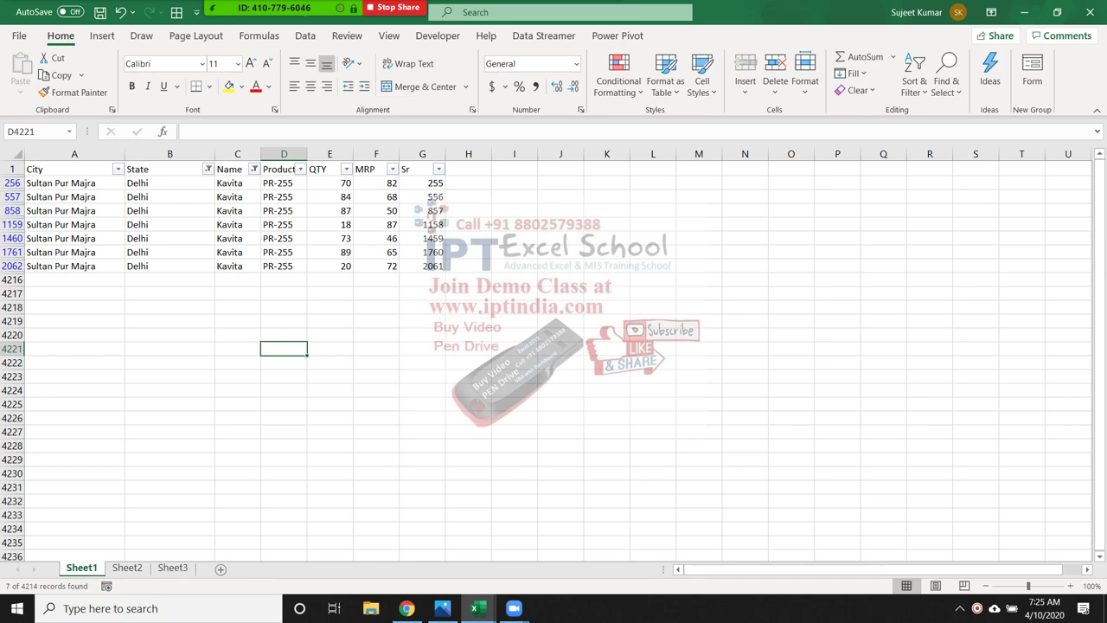
Clear the Name filter and re-include every state so all 4214 records show.
{"action": "left_click", "coordinate": [253, 169]}
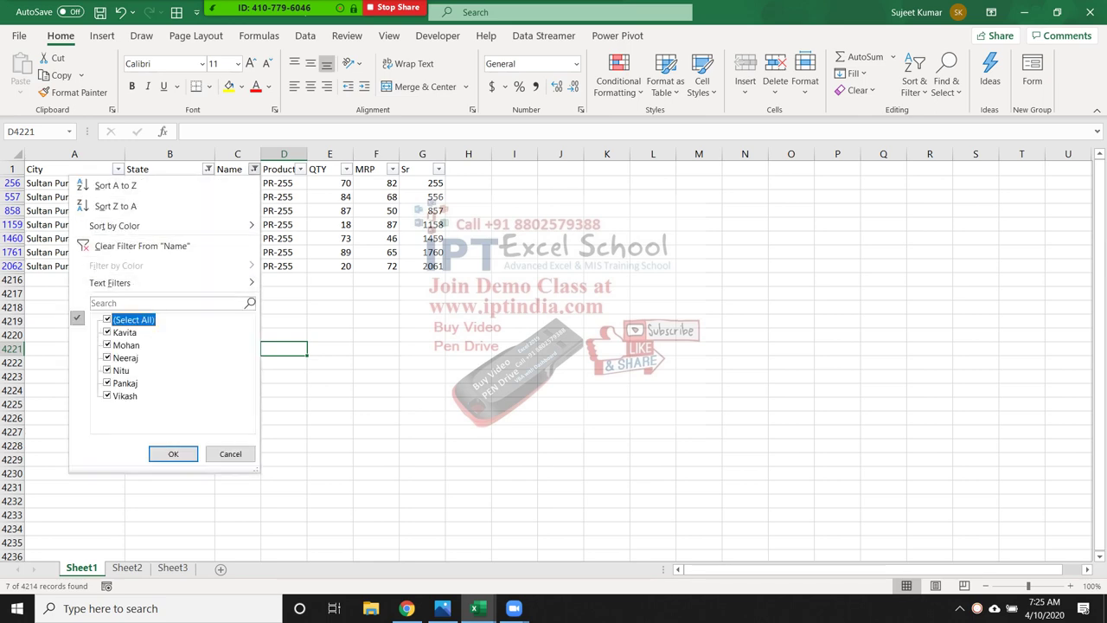
{"action": "left_click", "coordinate": [173, 453]}
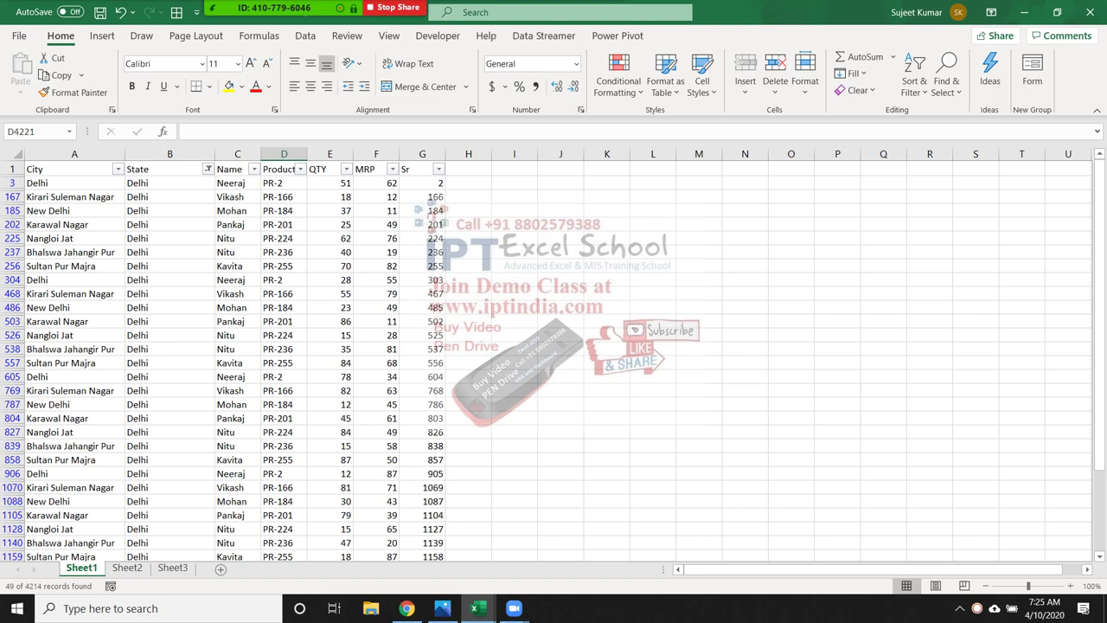
{"action": "left_click", "coordinate": [208, 168]}
{"action": "left_click", "coordinate": [86, 319]}
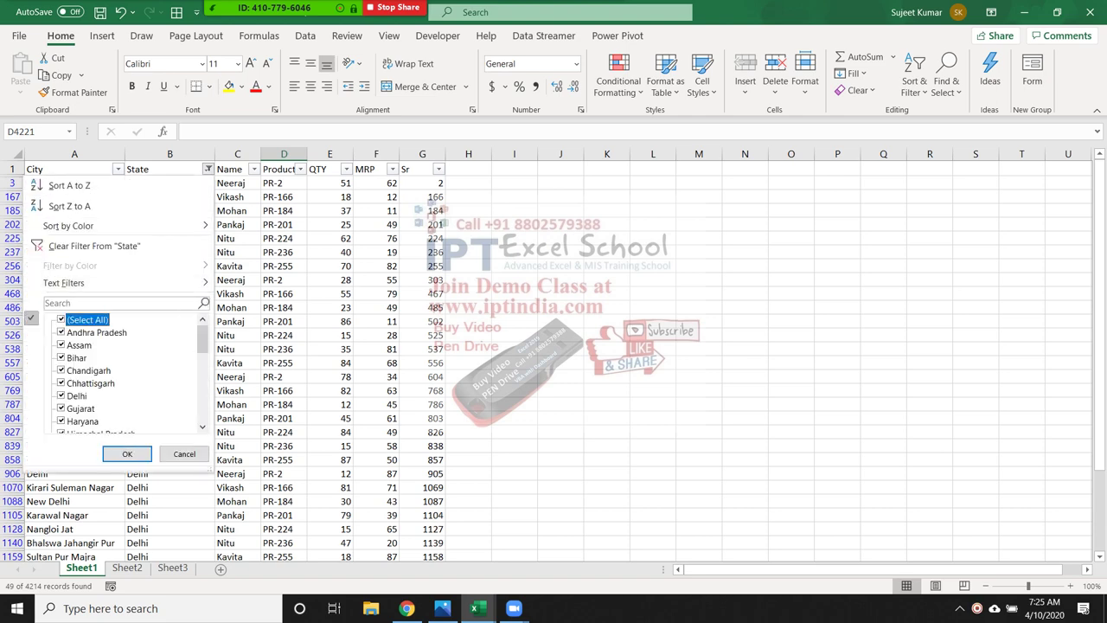
{"action": "left_click", "coordinate": [128, 453]}
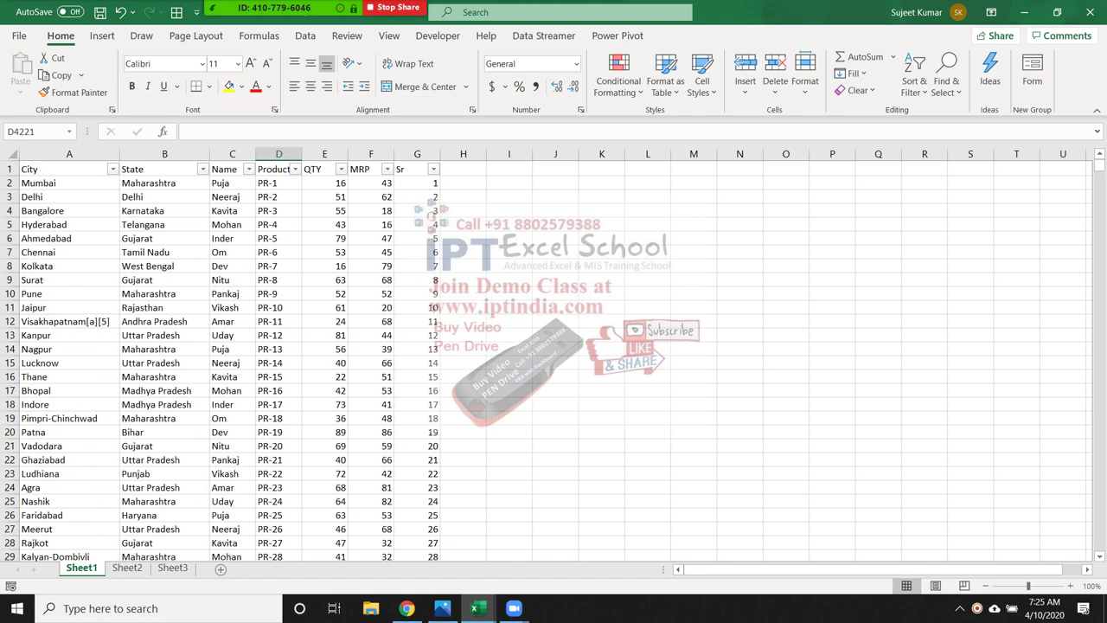
{"action": "left_click", "coordinate": [278, 265]}
Apply a State text filter 'does not equal Delhi'.
{"action": "left_click", "coordinate": [371, 224]}
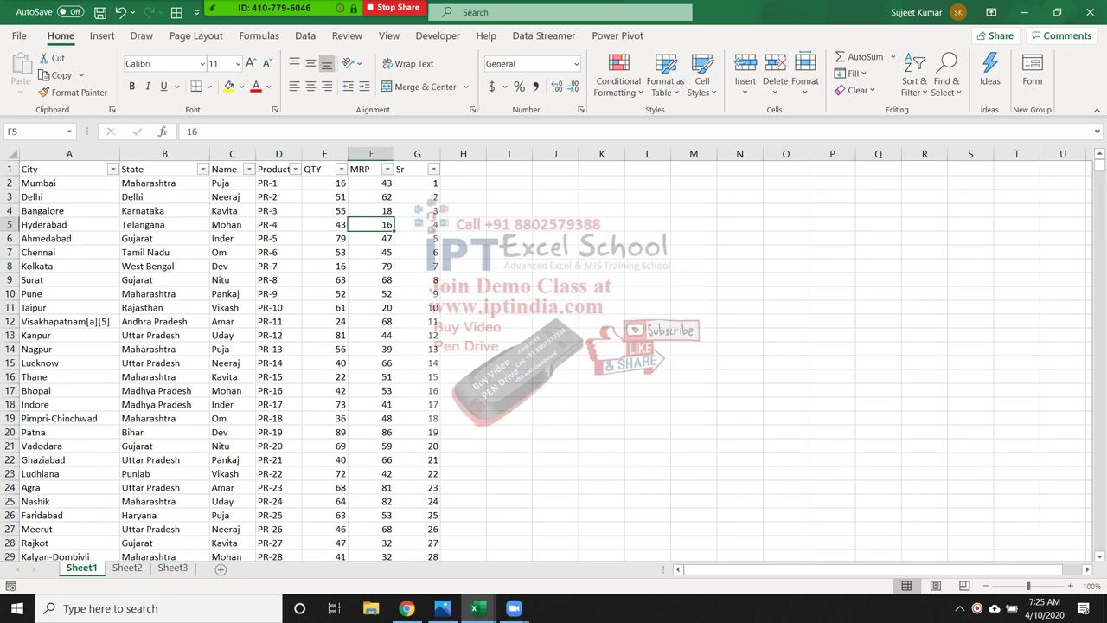
{"action": "left_click", "coordinate": [202, 168]}
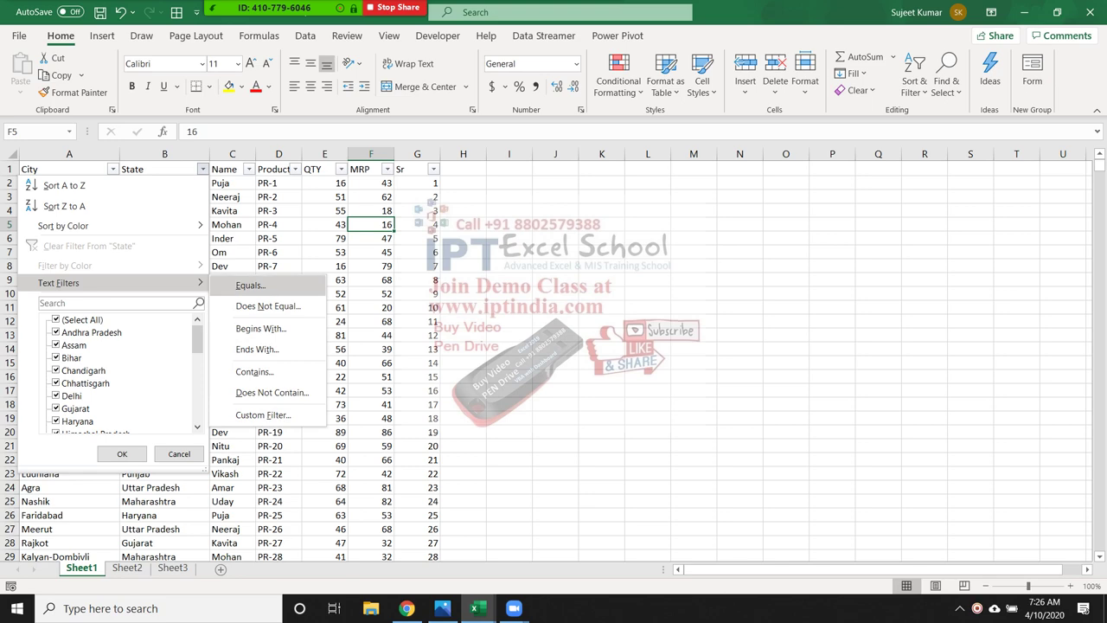
{"action": "left_click", "coordinate": [268, 305]}
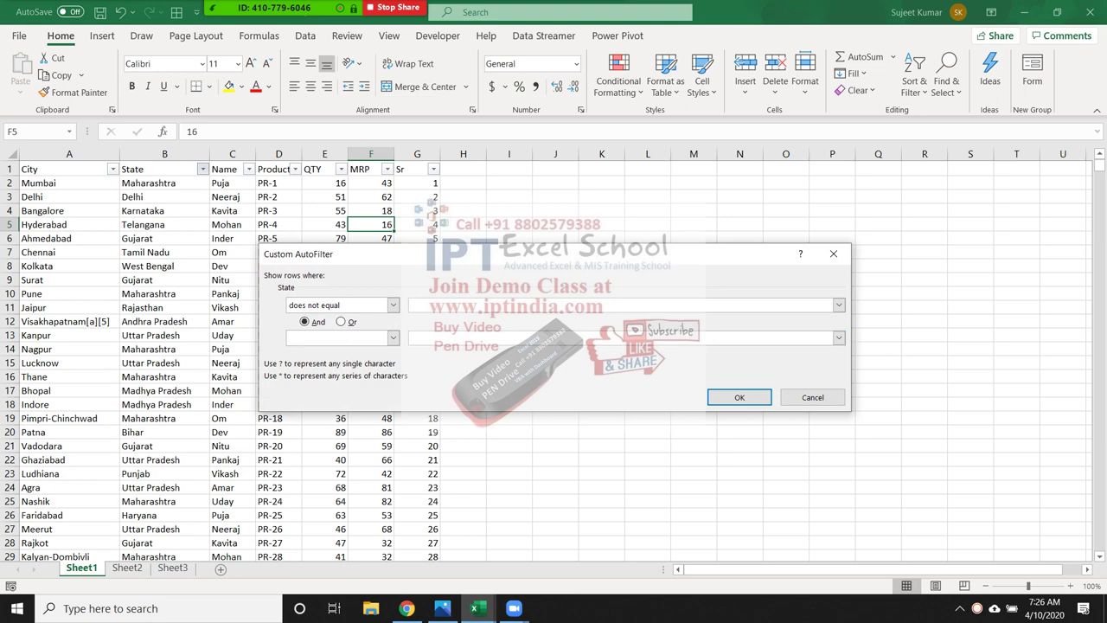
{"action": "type", "text": "Delhi"}
{"action": "left_click", "coordinate": [739, 397]}
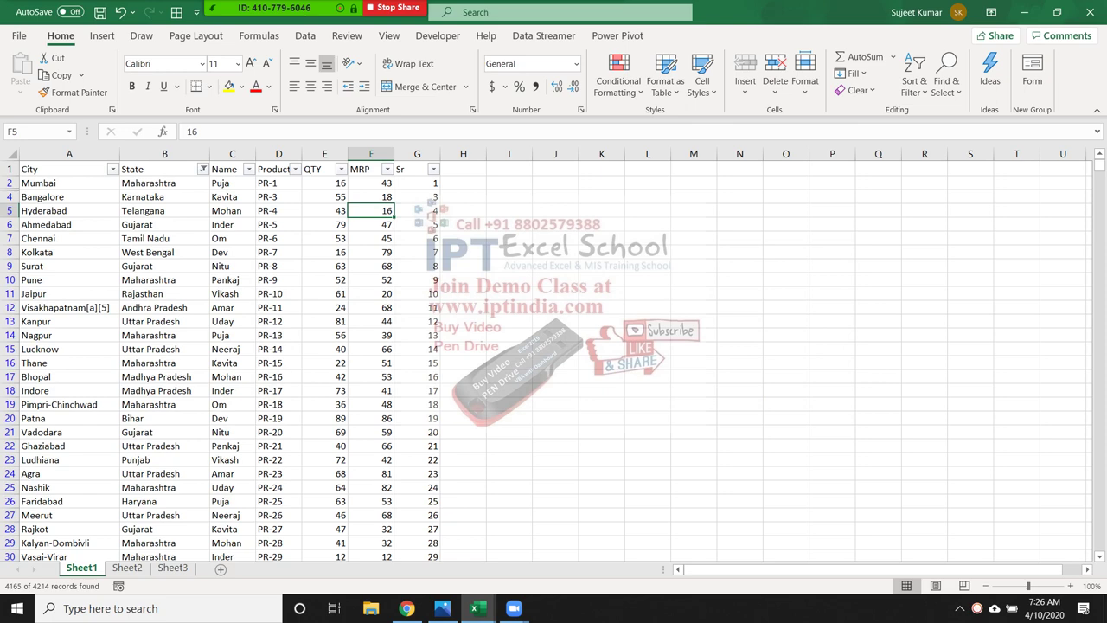
Replace it with a State filter 'begins with Delhi', leaving 49 records.
{"action": "left_click", "coordinate": [202, 169]}
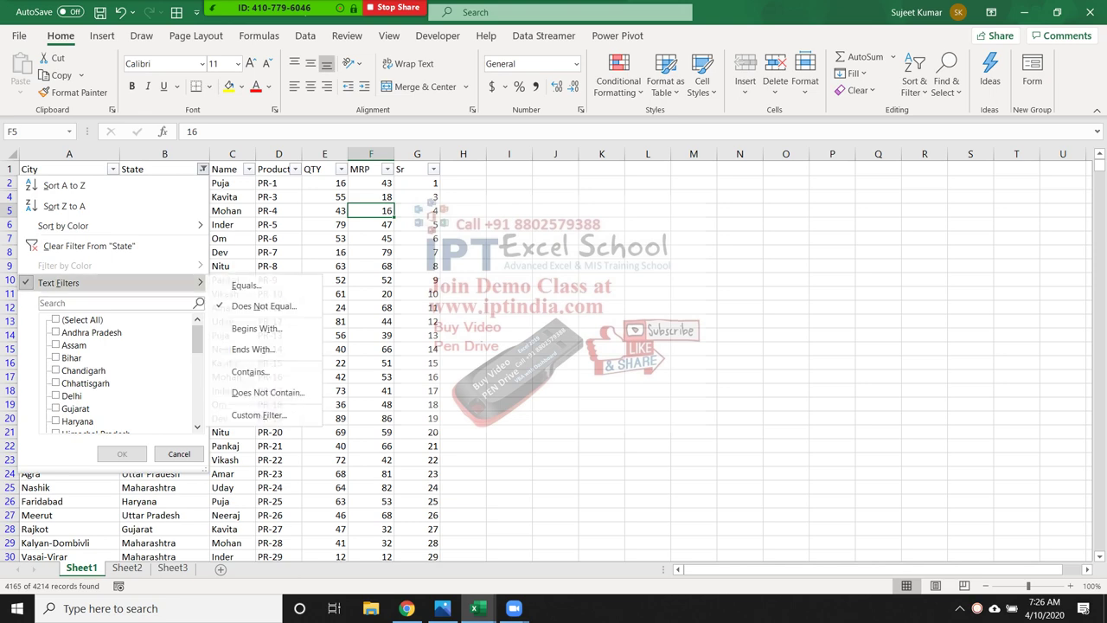
{"action": "left_click", "coordinate": [246, 329]}
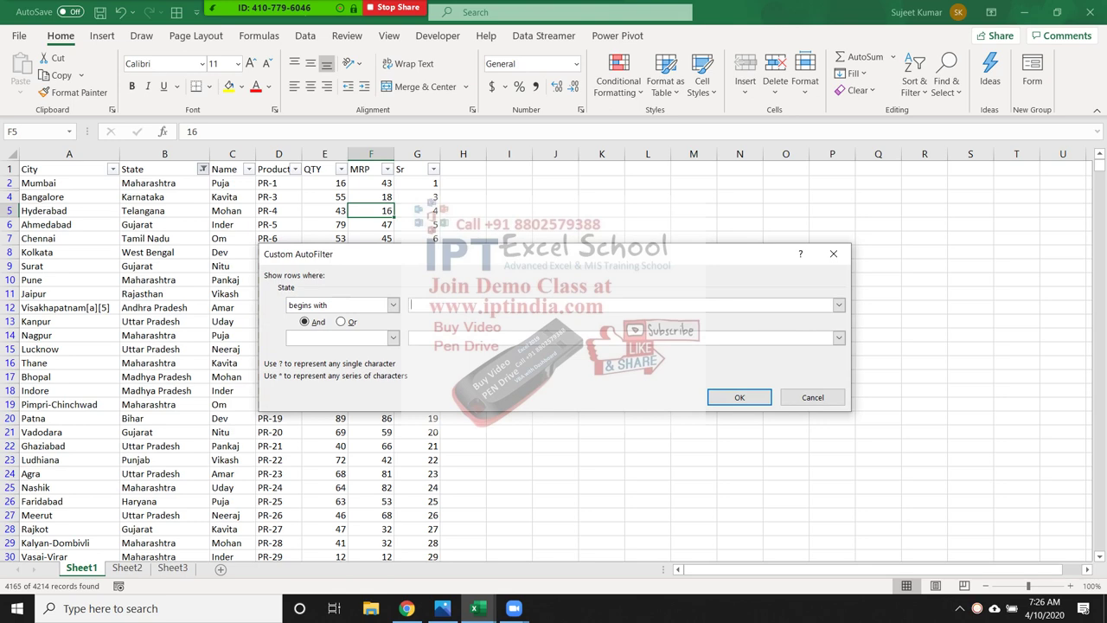
{"action": "type", "text": "Del"}
{"action": "type", "text": "hi"}
{"action": "left_click", "coordinate": [739, 397]}
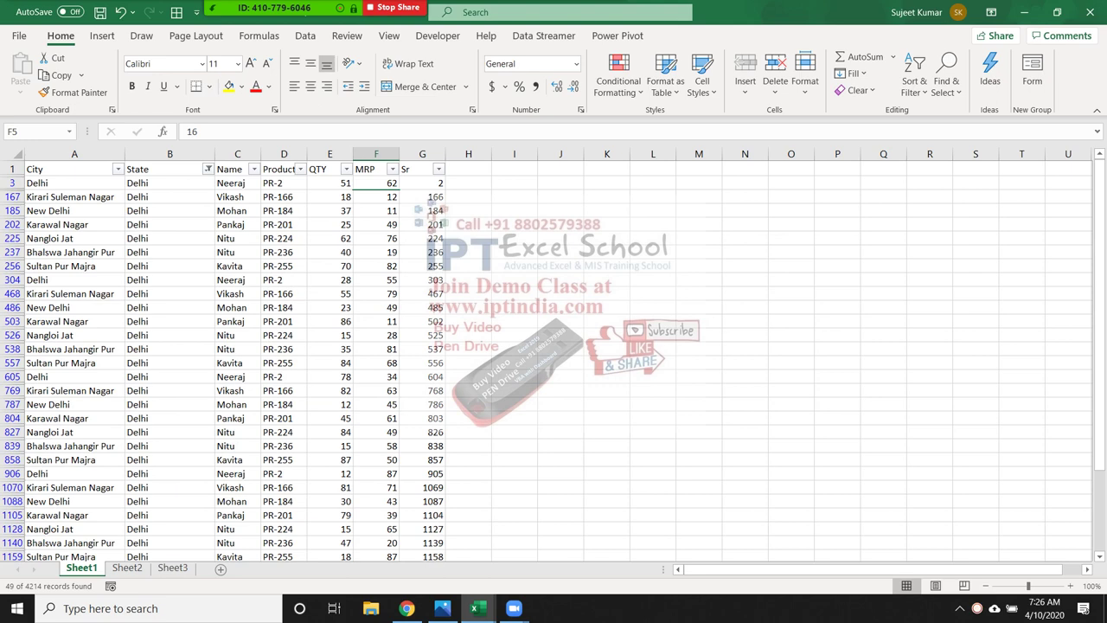
Review the State column's 'begins with' custom filter and close it unchanged.
{"action": "left_click", "coordinate": [208, 168]}
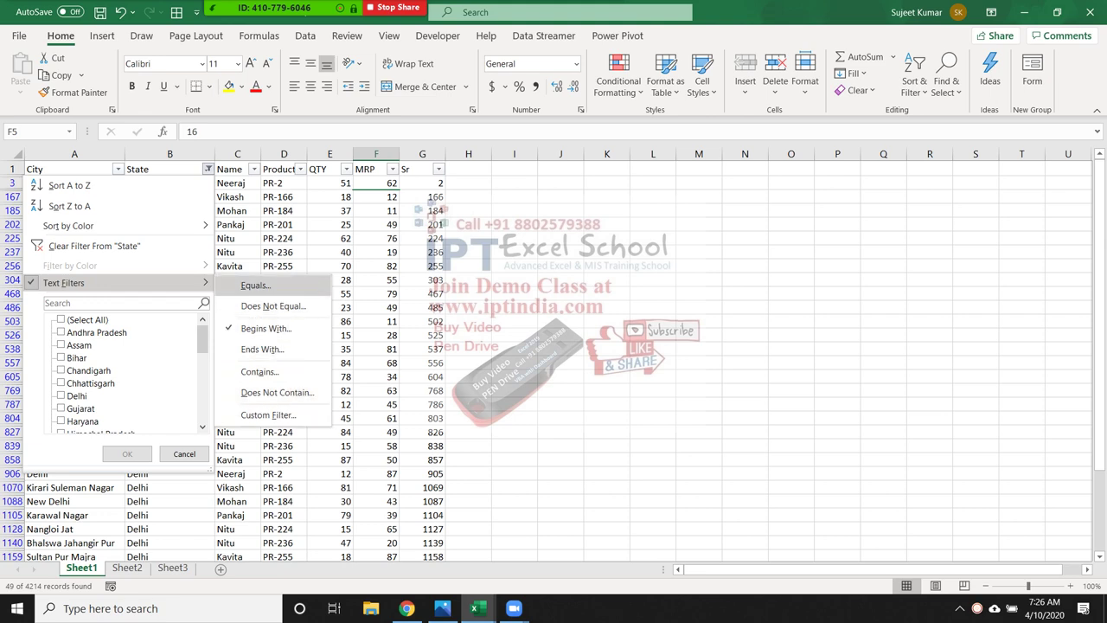
{"action": "left_click", "coordinate": [268, 414]}
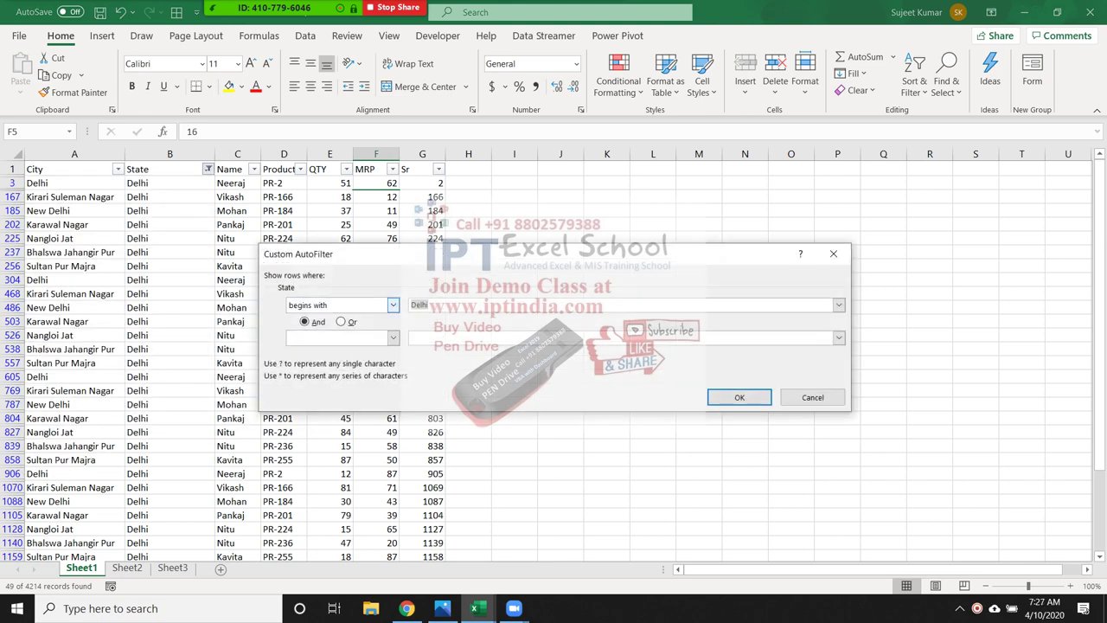
{"action": "left_click", "coordinate": [393, 304]}
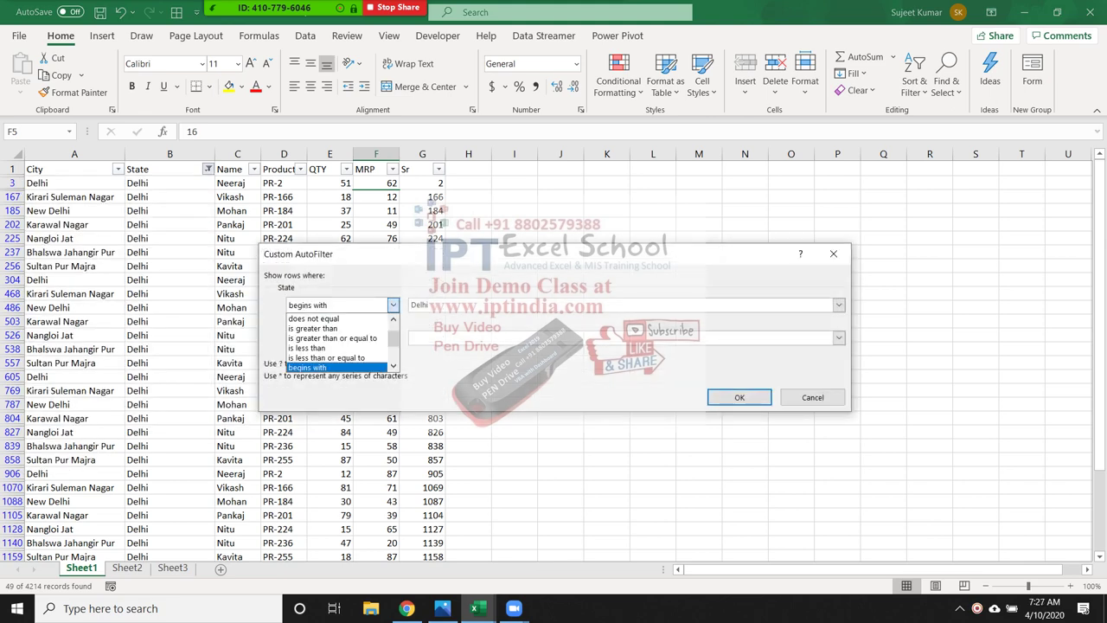
{"action": "left_click", "coordinate": [338, 366]}
{"action": "left_click", "coordinate": [833, 253]}
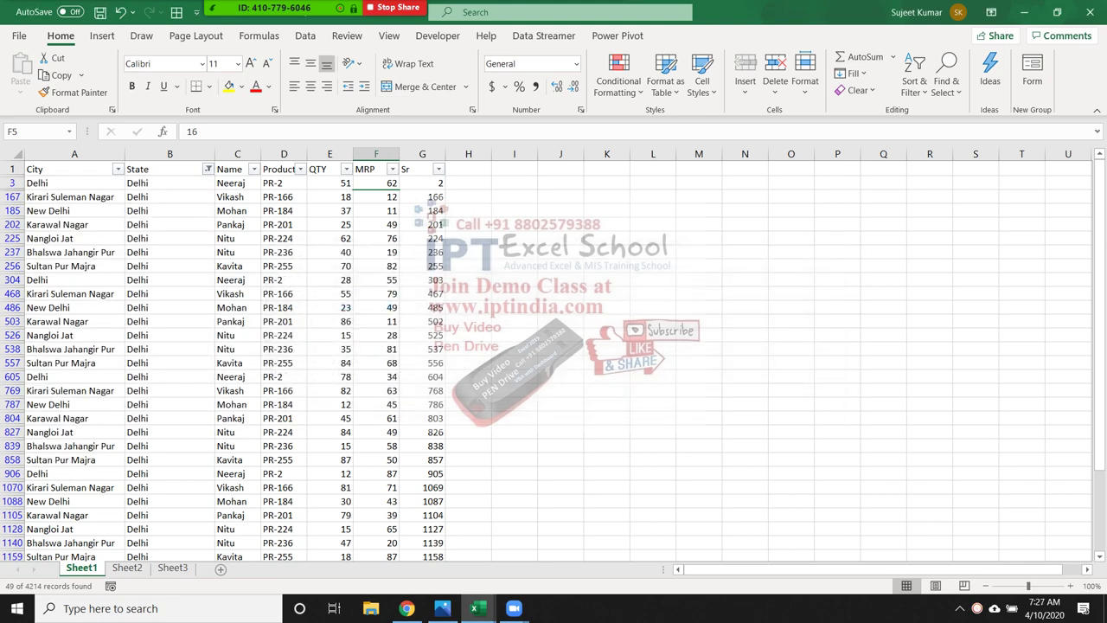
Clear the filter from the State column so every record shows again.
{"action": "left_click", "coordinate": [207, 169]}
{"action": "mouse_move", "coordinate": [121, 283]}
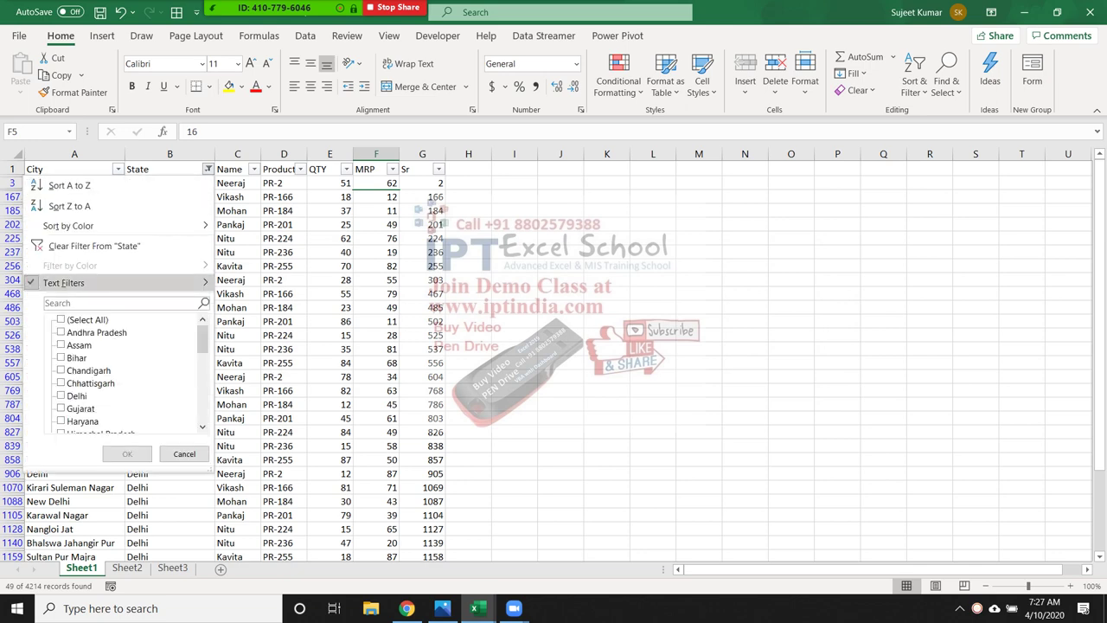
{"action": "left_click", "coordinate": [93, 246]}
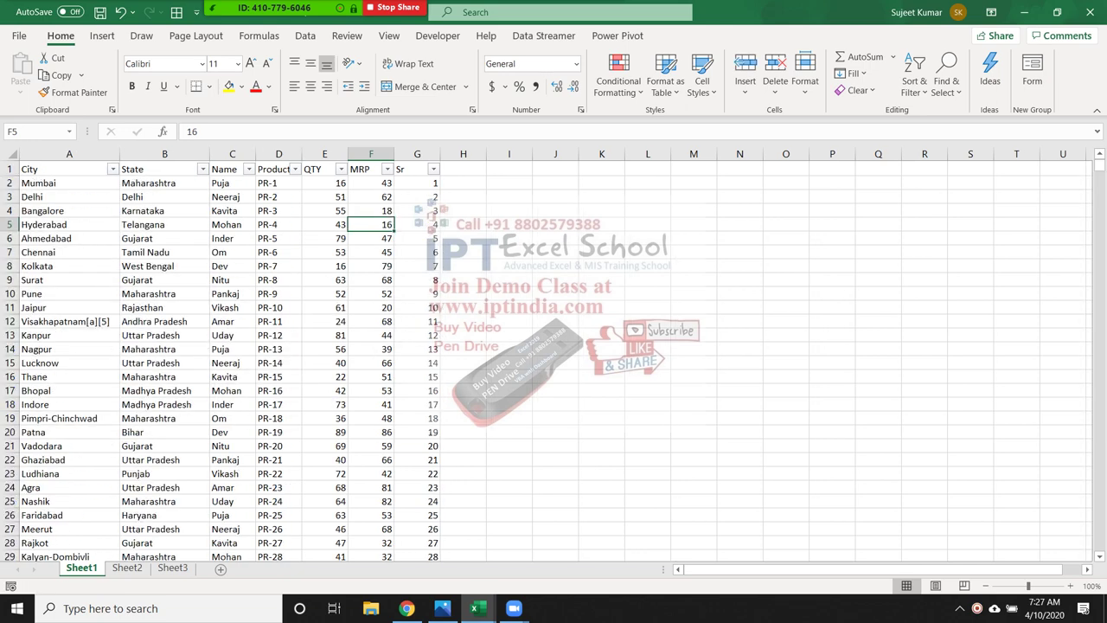
{"action": "left_click", "coordinate": [232, 210]}
{"action": "left_click", "coordinate": [325, 210]}
Filter QTY to values greater than 50, leaving 1072 of 4214 records.
{"action": "left_click_drag", "start_coordinate": [324, 182], "coordinate": [324, 321]}
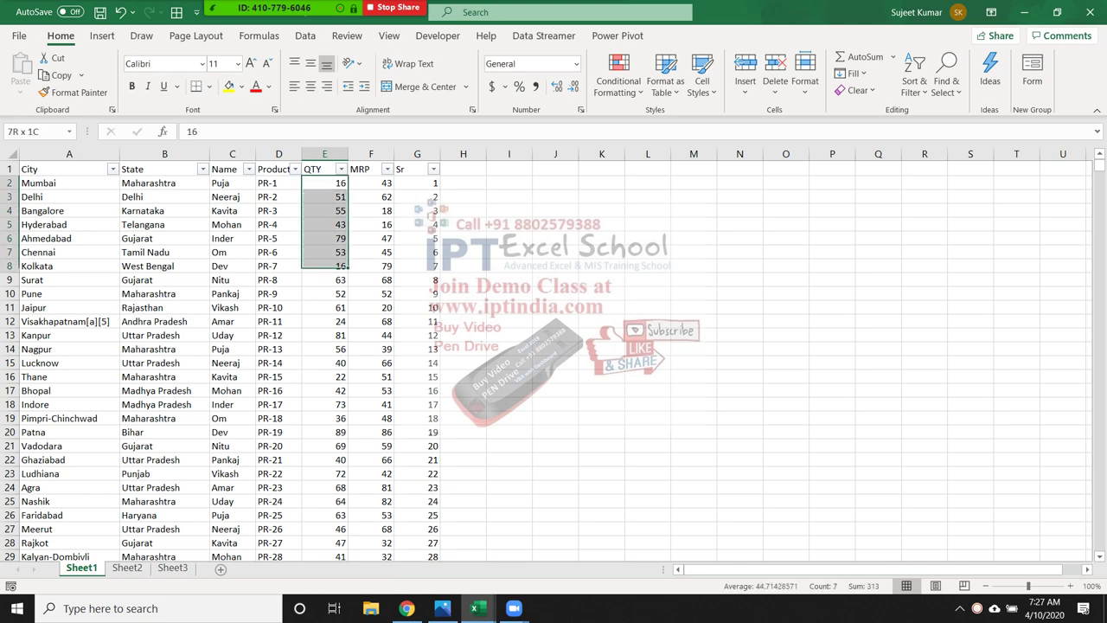
{"action": "left_click", "coordinate": [320, 168]}
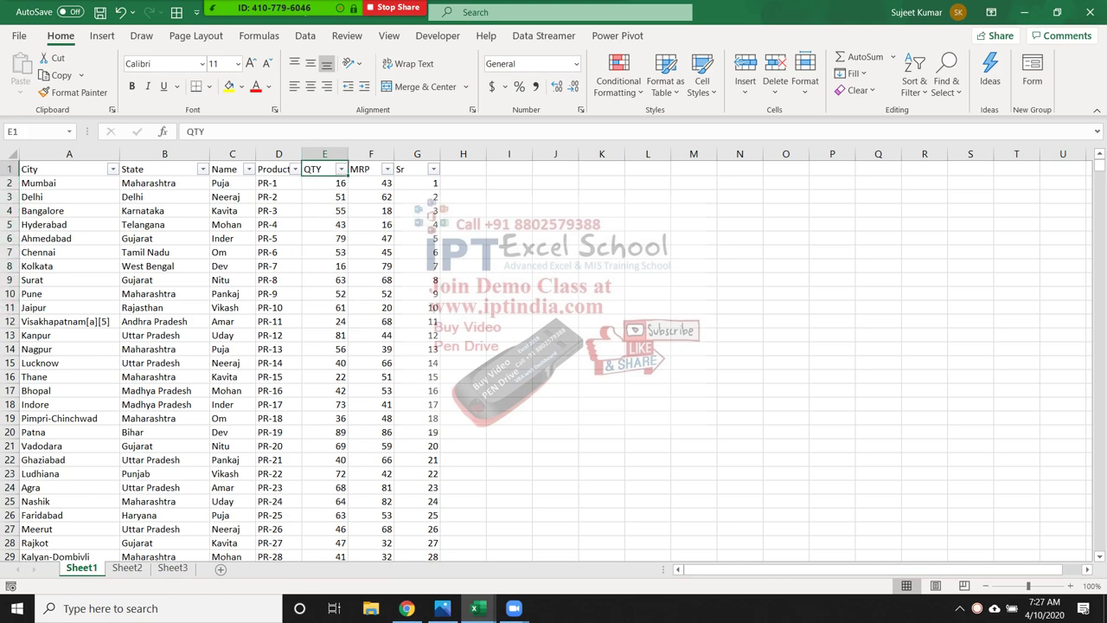
{"action": "left_click", "coordinate": [341, 169]}
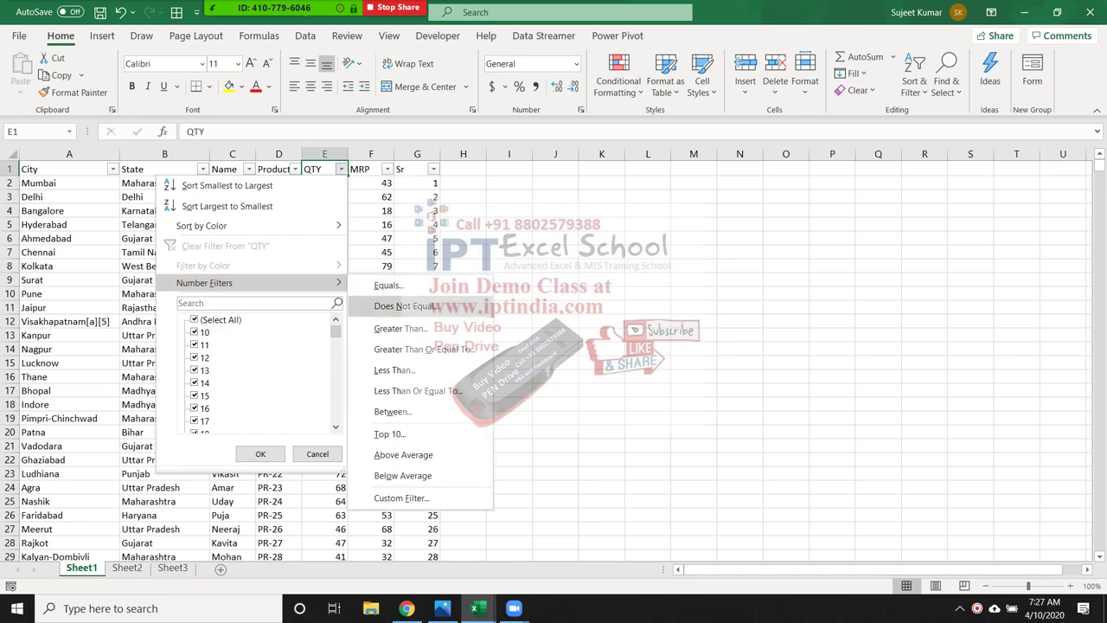
{"action": "left_click", "coordinate": [400, 327]}
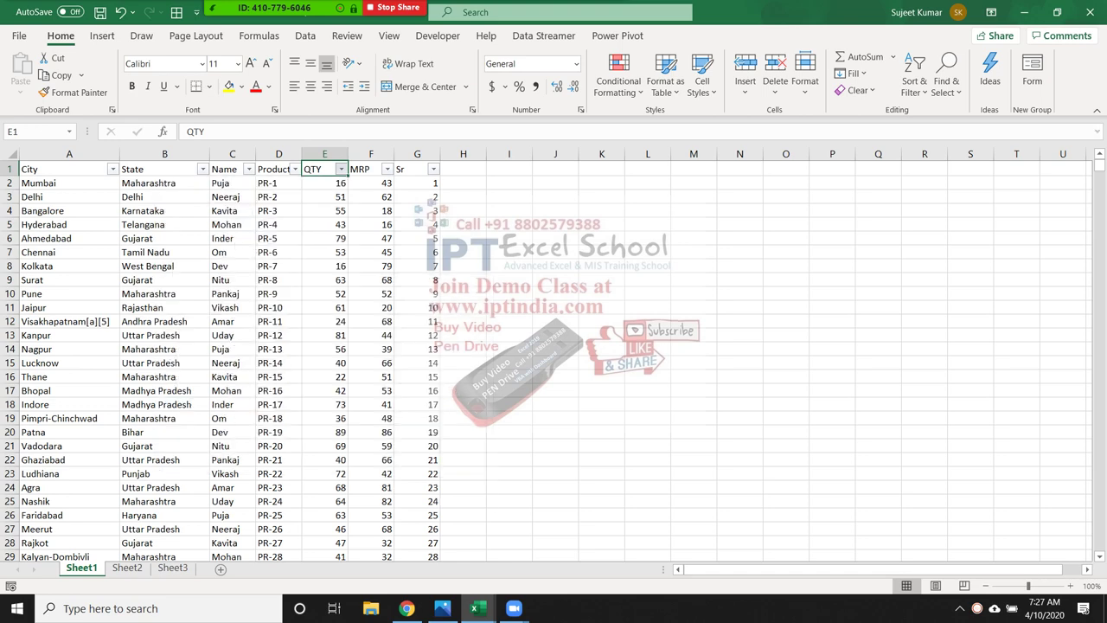
{"action": "type", "text": "50"}
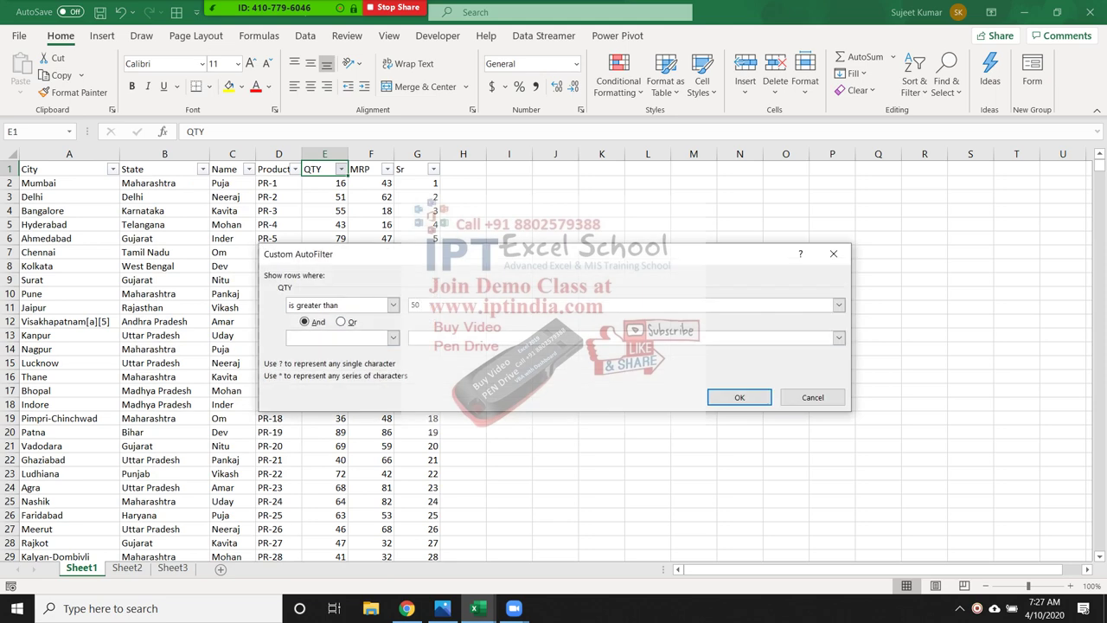
{"action": "left_click", "coordinate": [739, 397]}
{"action": "scroll", "coordinate": [221, 363], "scroll_direction": "down", "scroll_amount": 2}
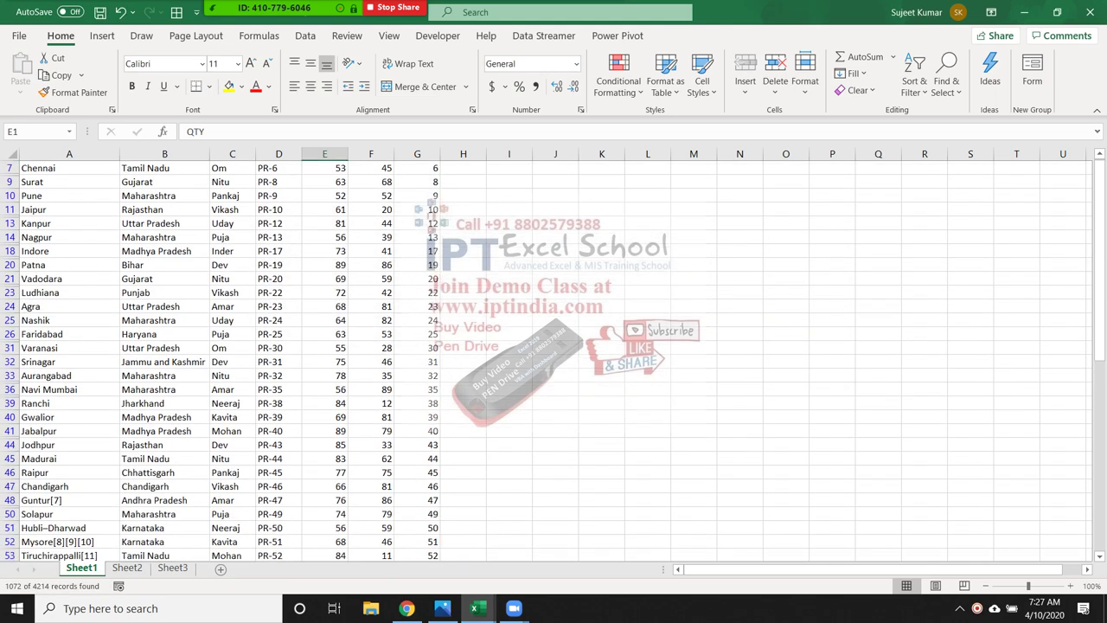
{"action": "scroll", "coordinate": [221, 363], "scroll_direction": "up", "scroll_amount": 2}
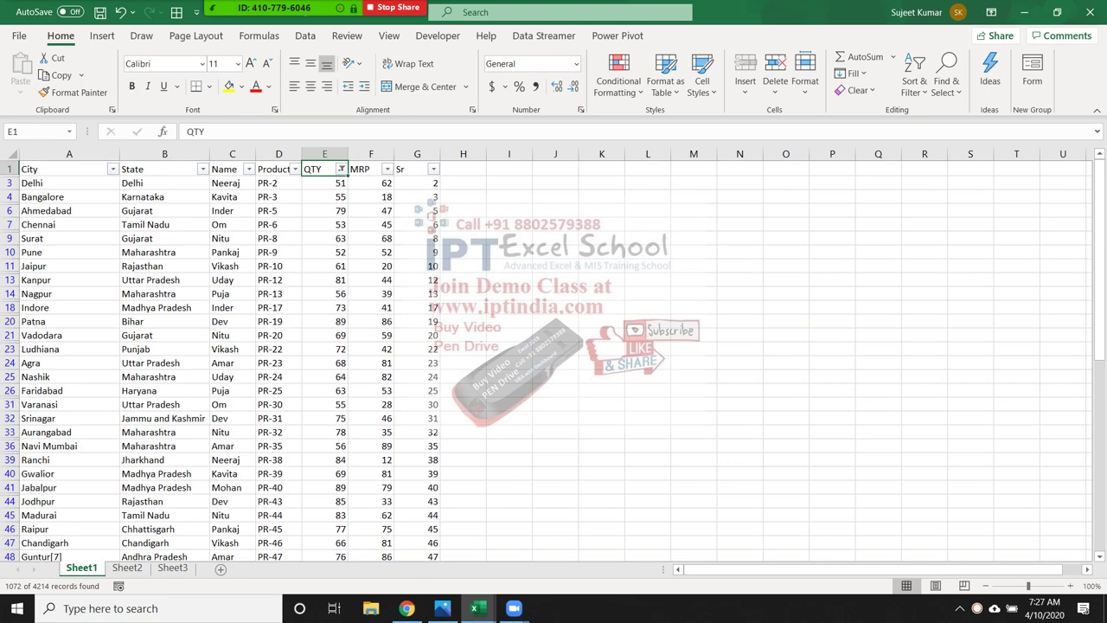
{"action": "left_click", "coordinate": [340, 168]}
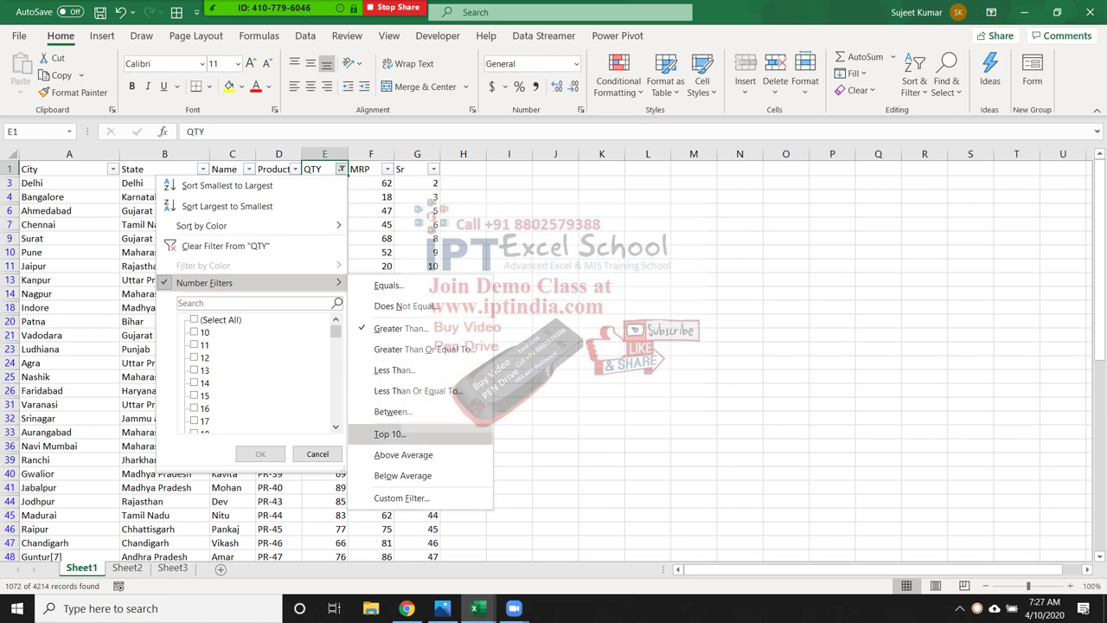
Apply a Top 10 filter on QTY, leaving 27 records all with quantity 90.
{"action": "key", "text": "Return"}
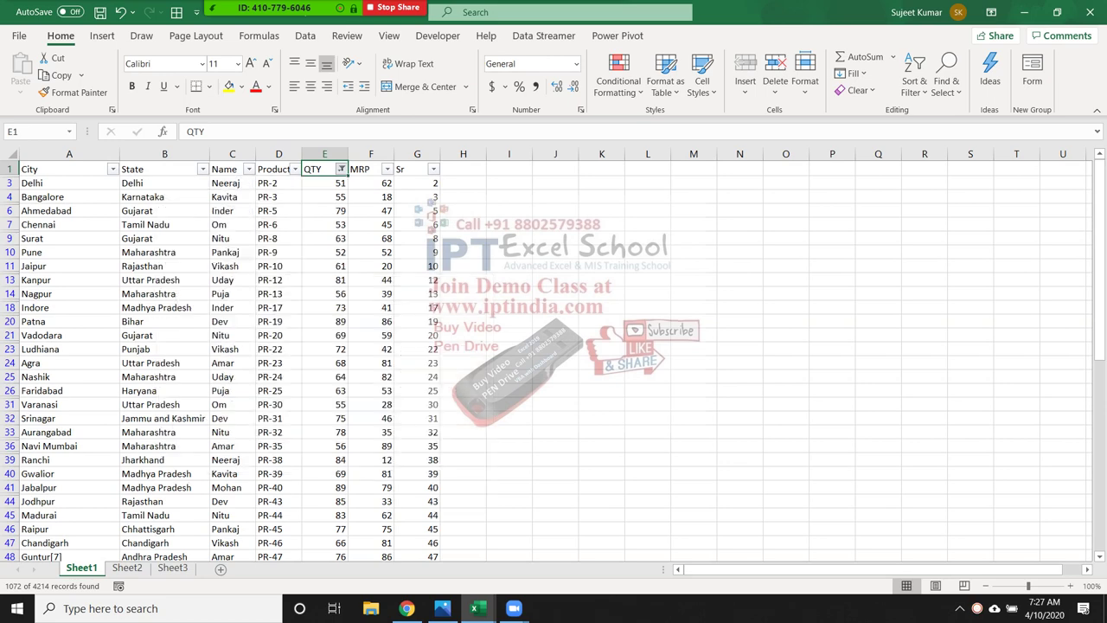
{"action": "key", "text": "Return"}
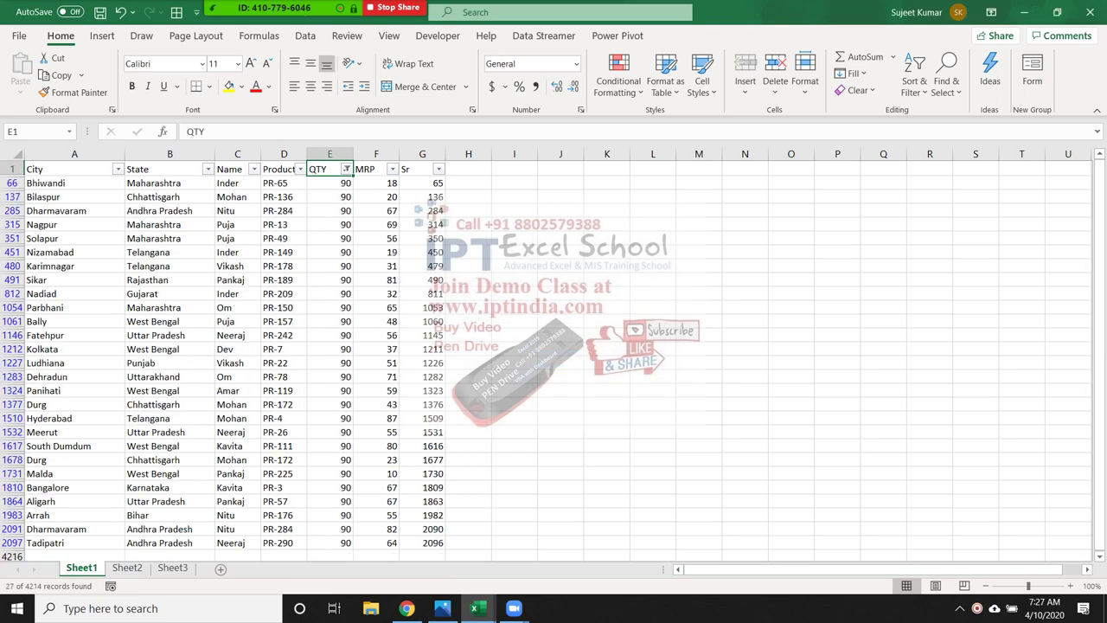
{"action": "scroll", "coordinate": [223, 358], "scroll_direction": "down", "scroll_amount": 1}
{"action": "scroll", "coordinate": [223, 359], "scroll_direction": "up", "scroll_amount": 1}
{"action": "mouse_move", "coordinate": [329, 182]}
{"action": "left_mouse_down"}
{"action": "mouse_move", "coordinate": [350, 546]}
{"action": "mouse_move", "coordinate": [350, 505]}
{"action": "left_mouse_up"}
{"action": "scroll", "coordinate": [350, 506], "scroll_direction": "up", "scroll_amount": 1}
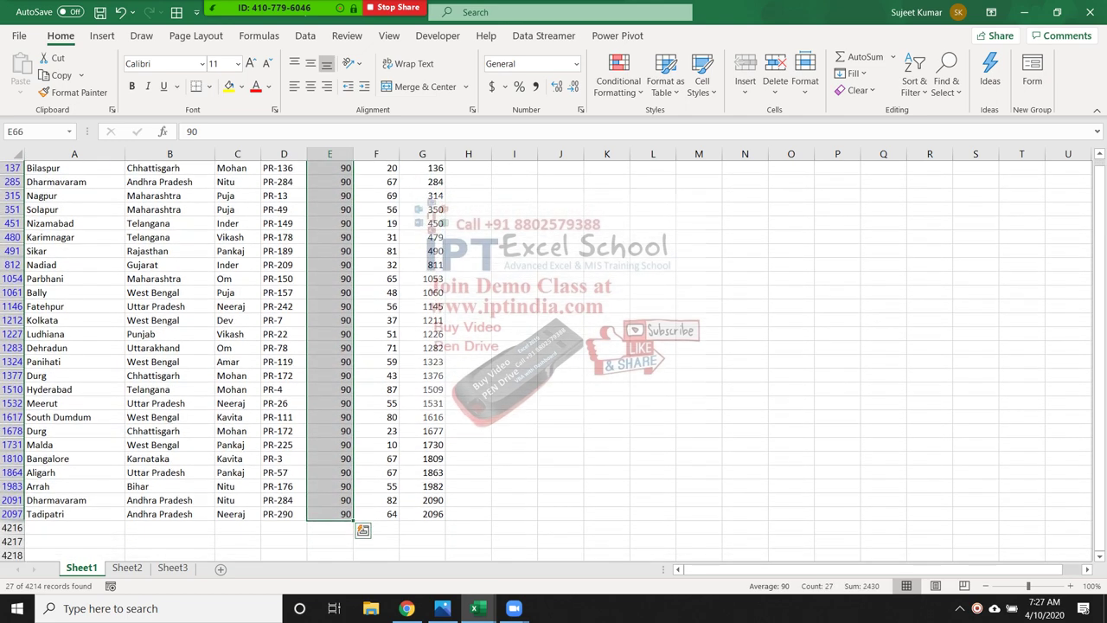
{"action": "scroll", "coordinate": [351, 506], "scroll_direction": "up", "scroll_amount": 1}
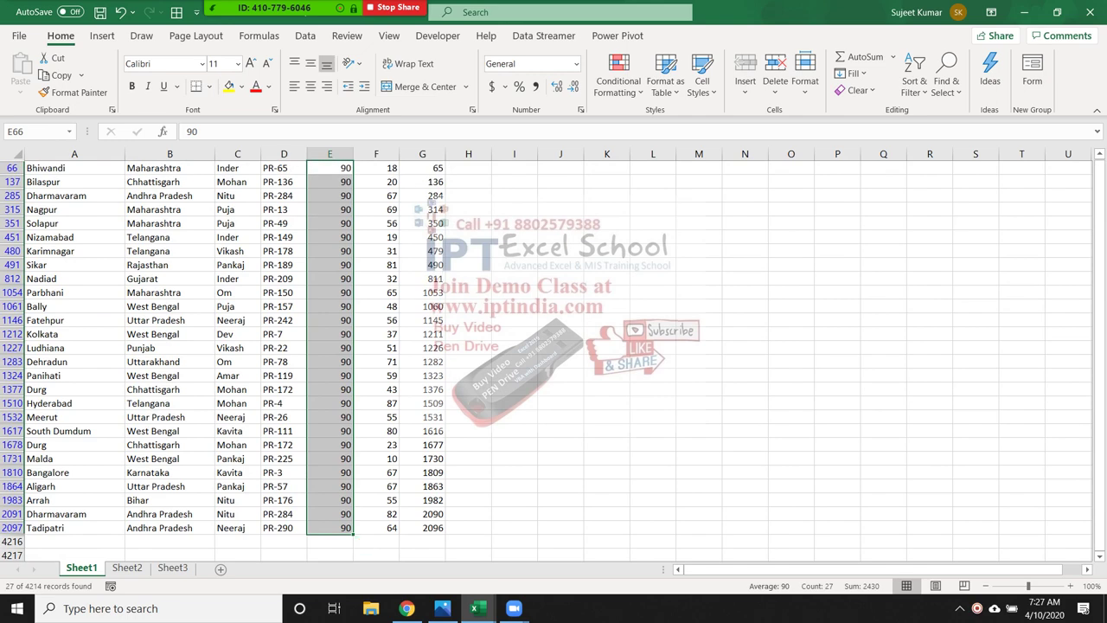
{"action": "scroll", "coordinate": [350, 506], "scroll_direction": "up", "scroll_amount": 1}
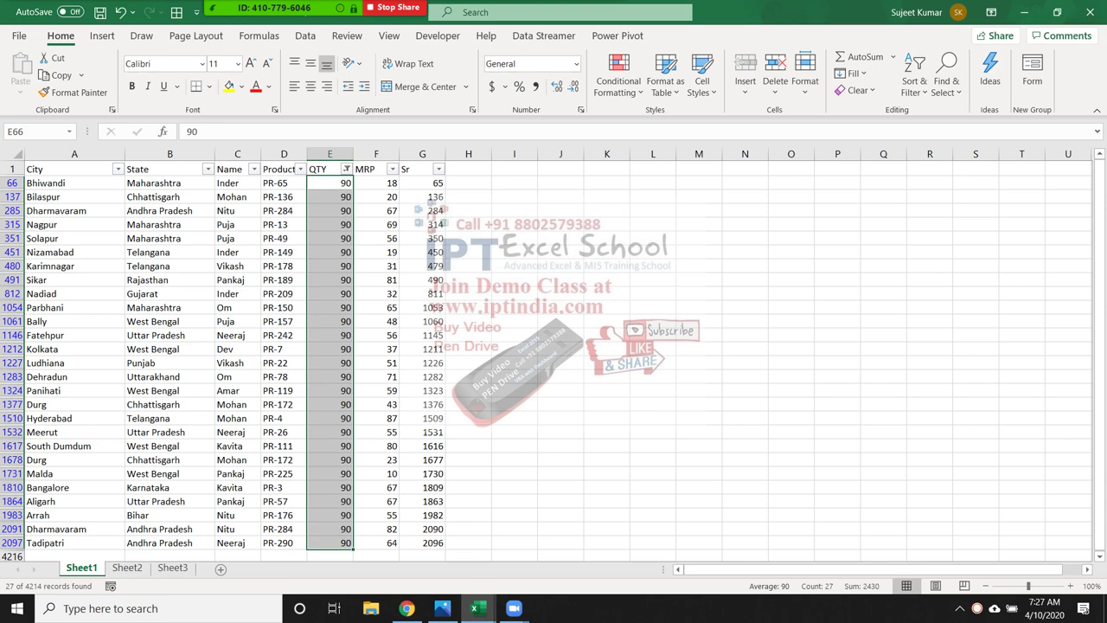
{"action": "left_click", "coordinate": [345, 168]}
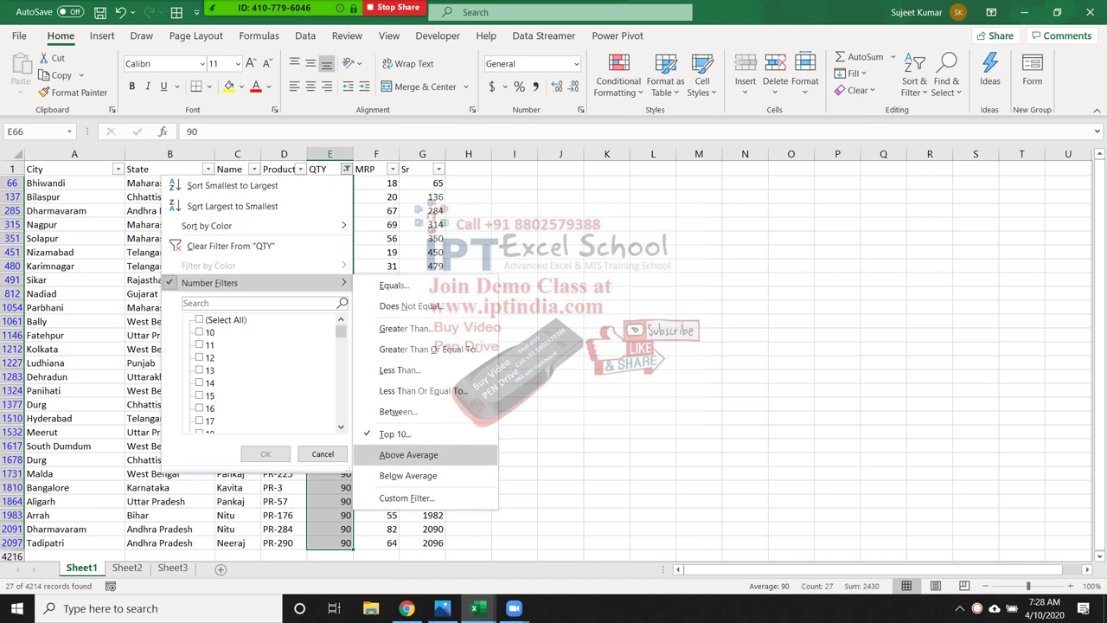
Show only the rows with above-average QTY.
{"action": "left_click", "coordinate": [408, 454]}
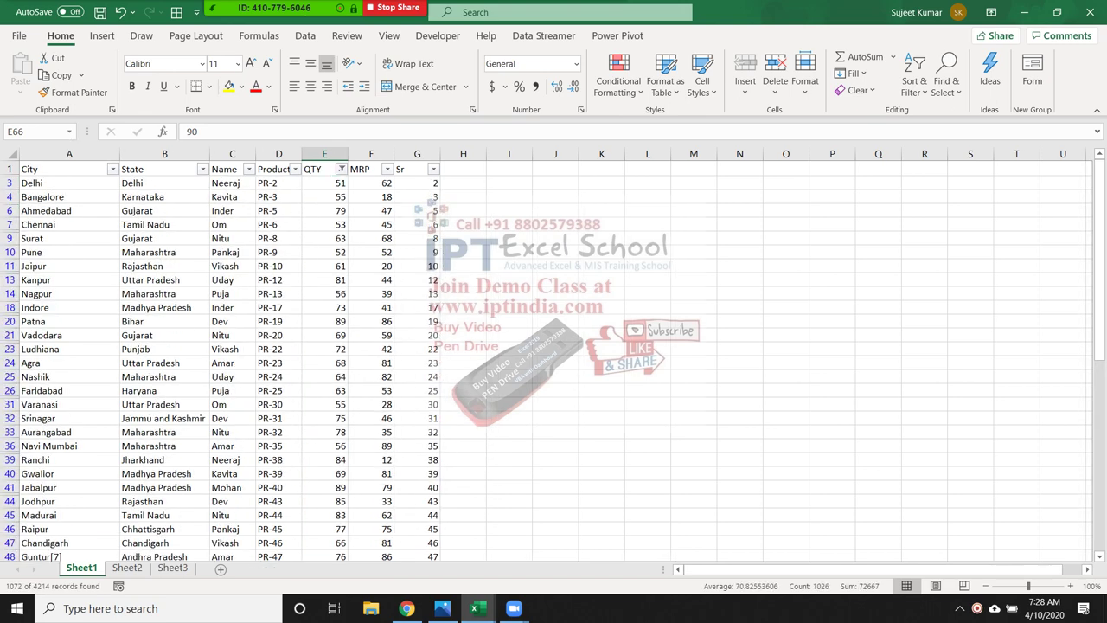
{"action": "left_click", "coordinate": [324, 279]}
{"action": "scroll", "coordinate": [324, 278], "scroll_direction": "down", "scroll_amount": 1}
{"action": "scroll", "coordinate": [220, 358], "scroll_direction": "up", "scroll_amount": 1}
{"action": "scroll", "coordinate": [221, 359], "scroll_direction": "down", "scroll_amount": 1}
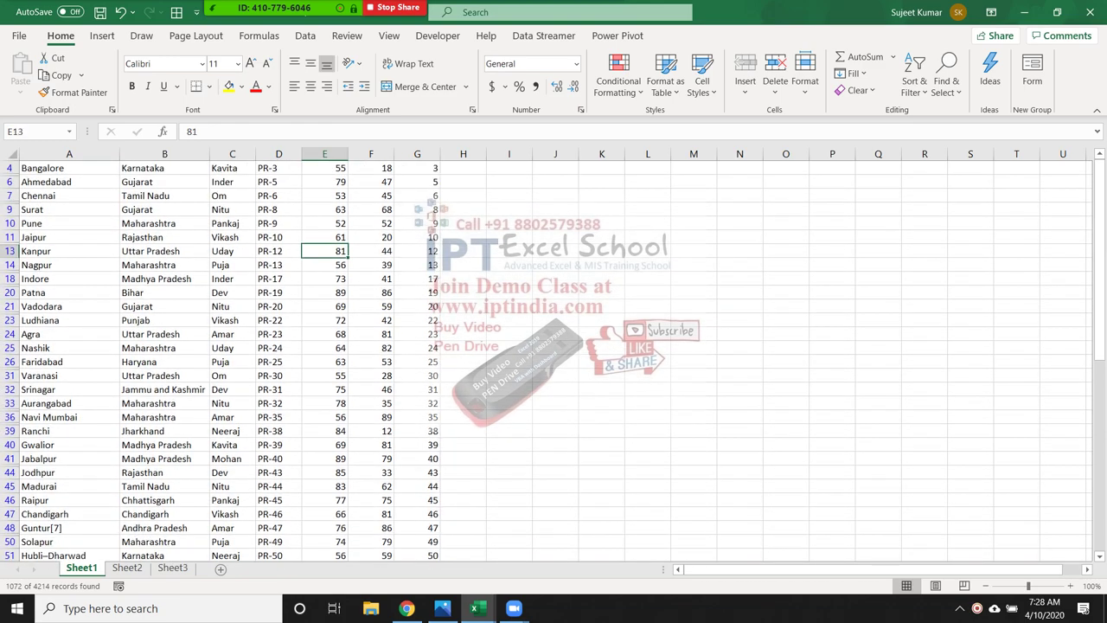
{"action": "scroll", "coordinate": [220, 358], "scroll_direction": "up", "scroll_amount": 1}
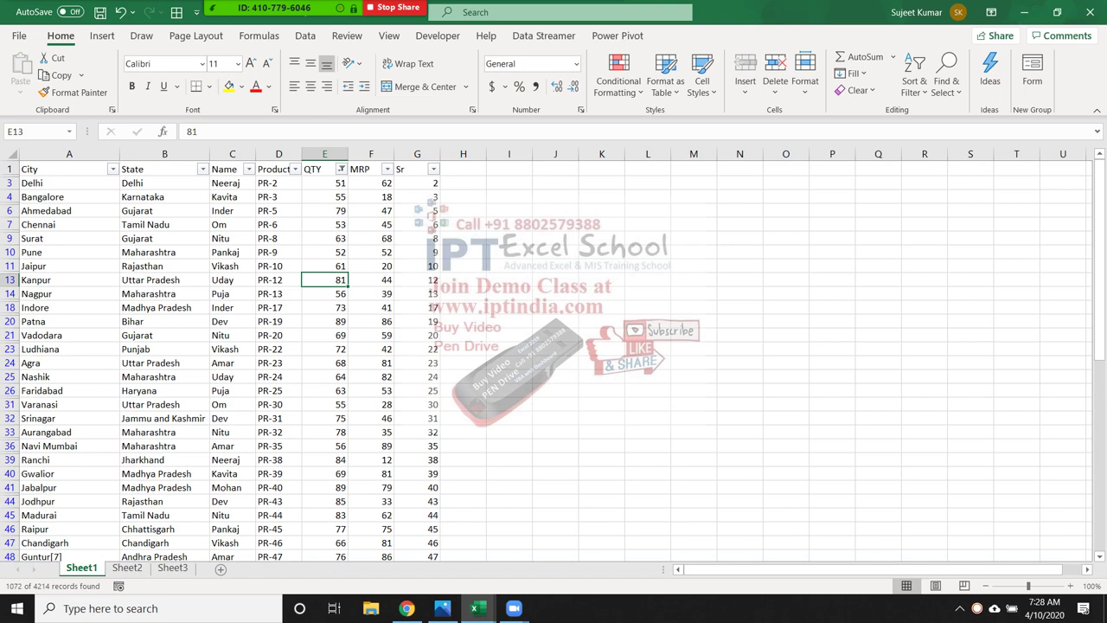
Clear the QTY filter so the full list starting with Mumbai returns.
{"action": "left_click", "coordinate": [342, 169]}
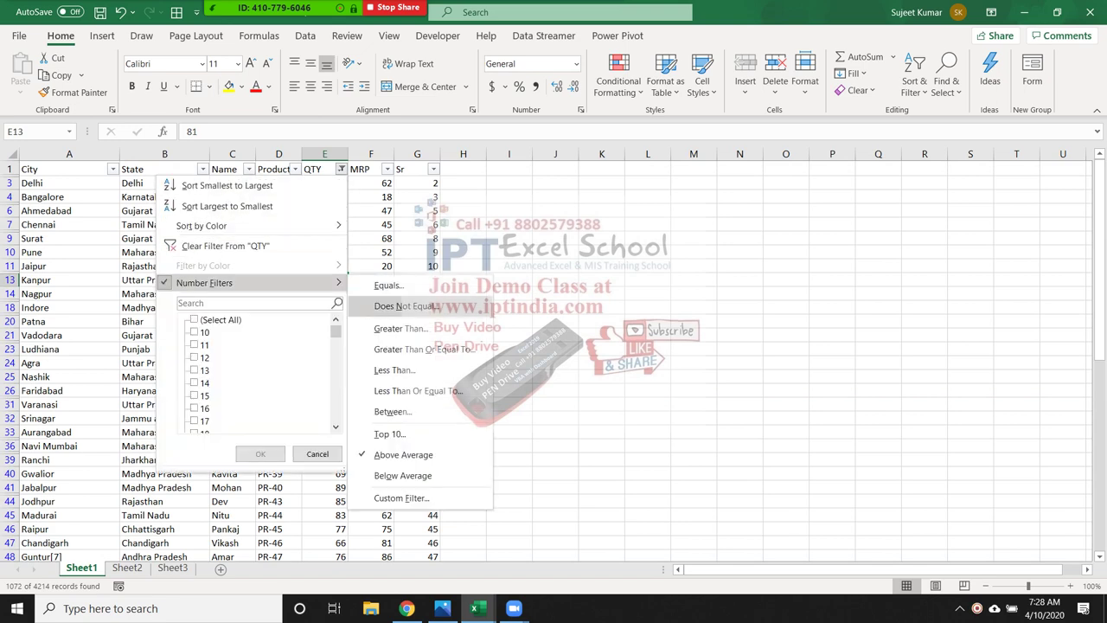
{"action": "left_click", "coordinate": [224, 246]}
{"action": "left_click", "coordinate": [325, 210]}
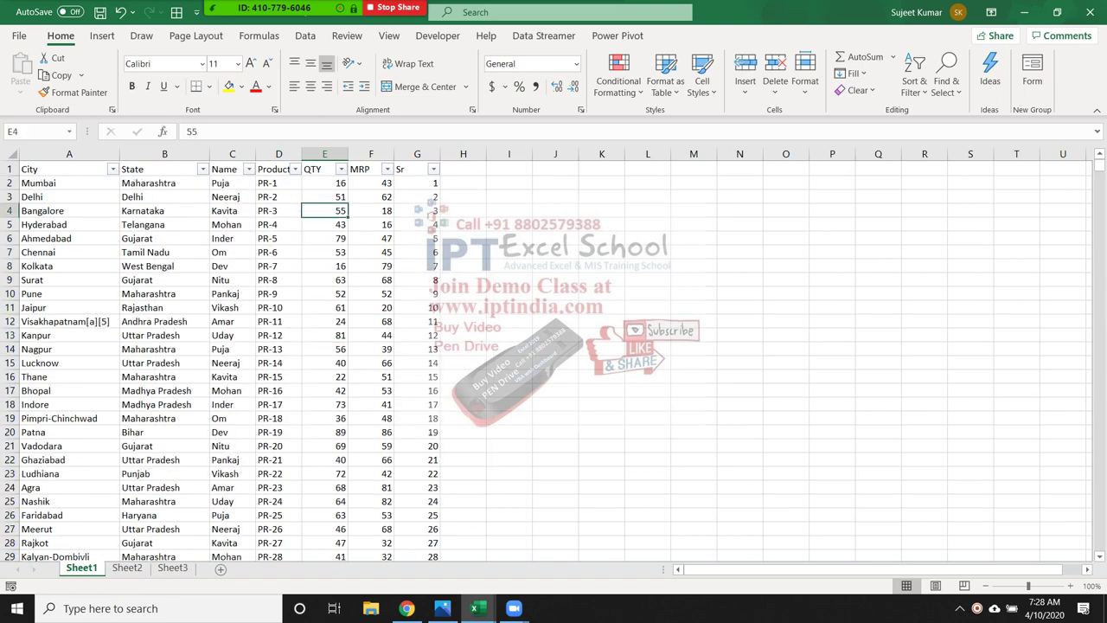
{"action": "left_click", "coordinate": [341, 169]}
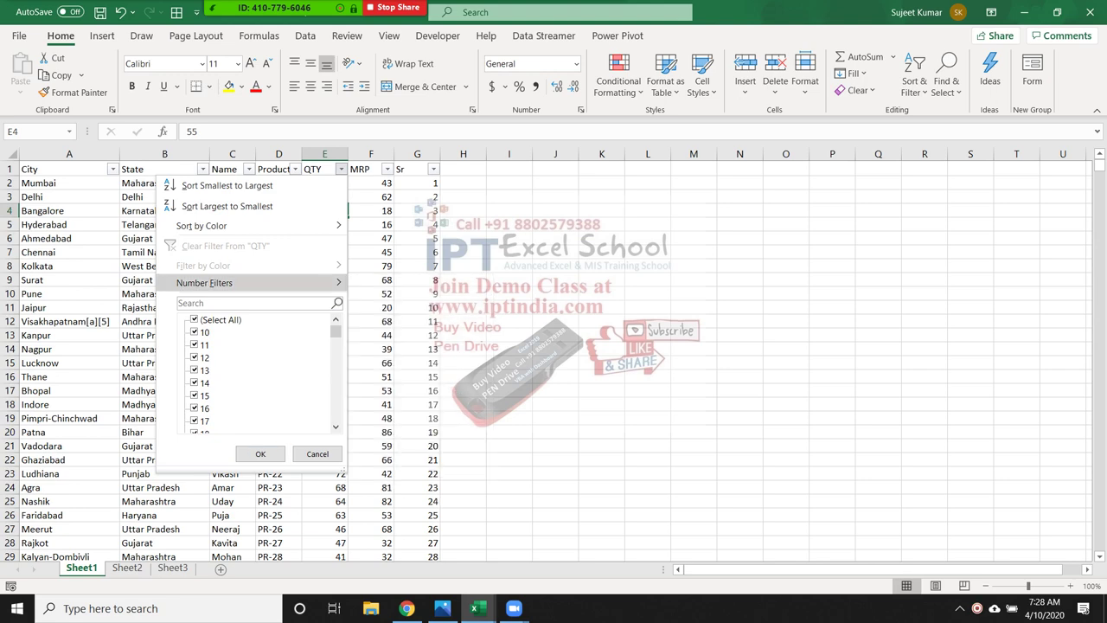
Close the QTY filter options without changes and briefly check the Zoom participants list.
{"action": "key", "text": "Escape"}
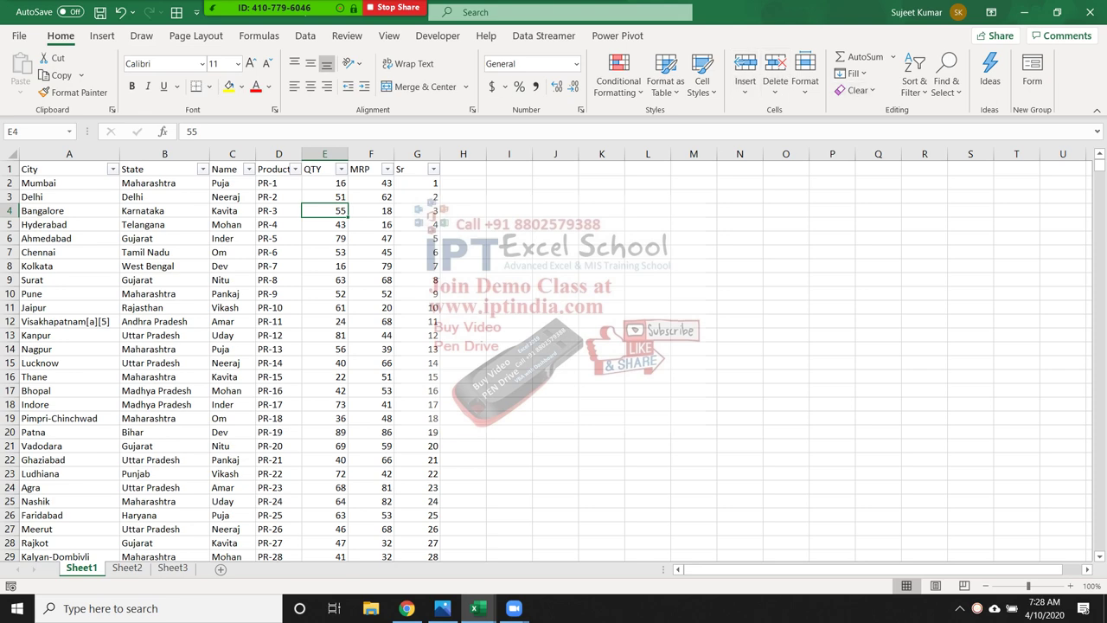
{"action": "left_click", "coordinate": [265, 21]}
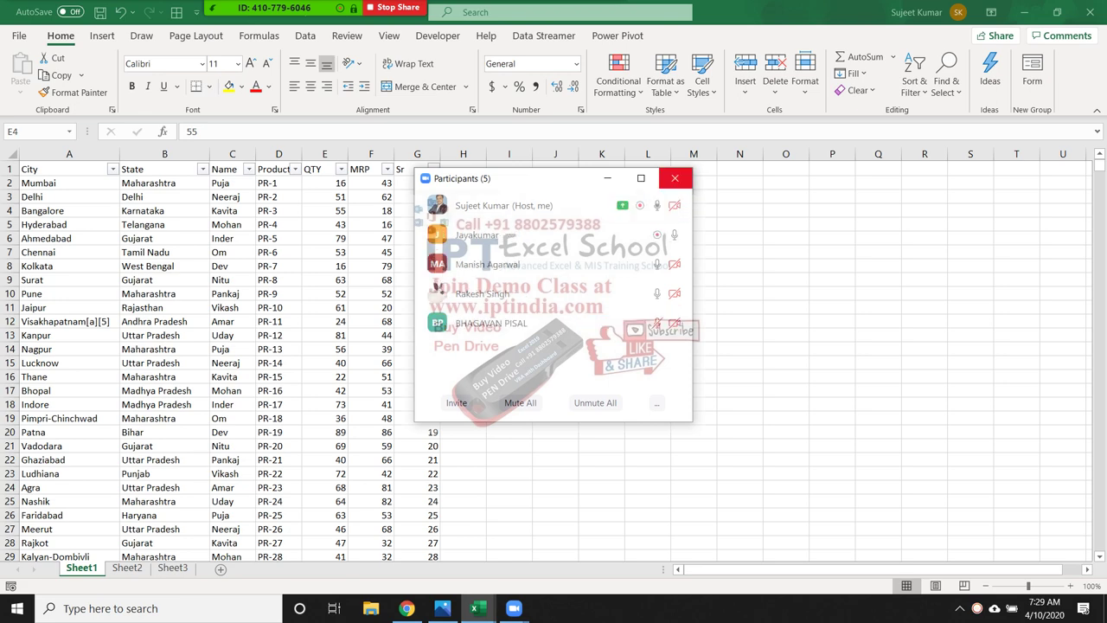
{"action": "left_click", "coordinate": [674, 178]}
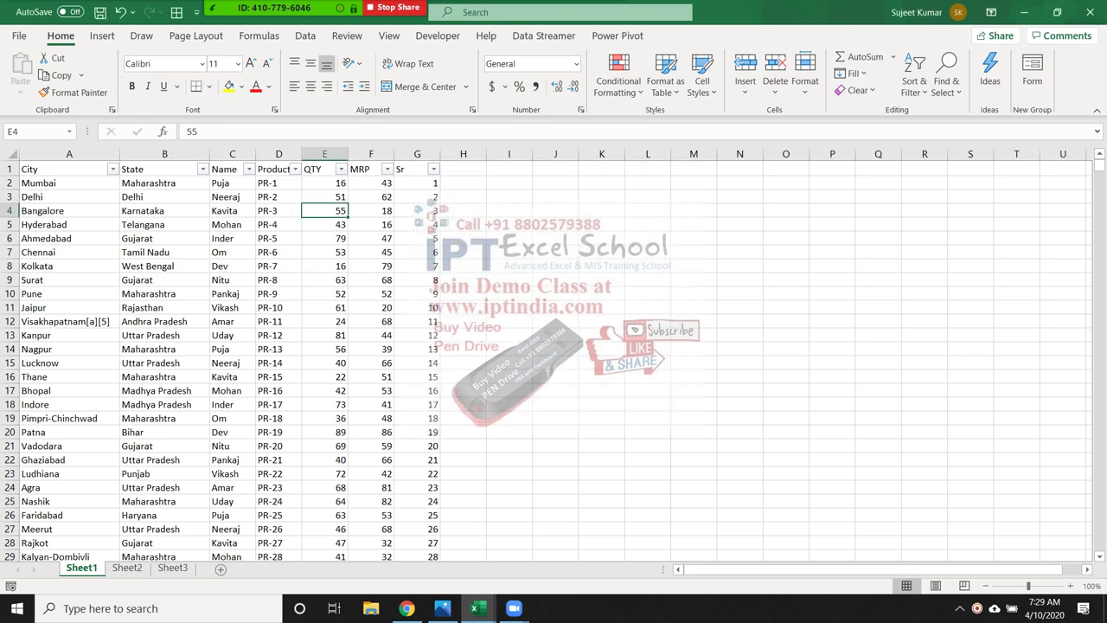
Open the recharge workbook TransactionsOld (13) from the recent files list.
{"action": "left_click", "coordinate": [164, 210]}
{"action": "left_click", "coordinate": [19, 36]}
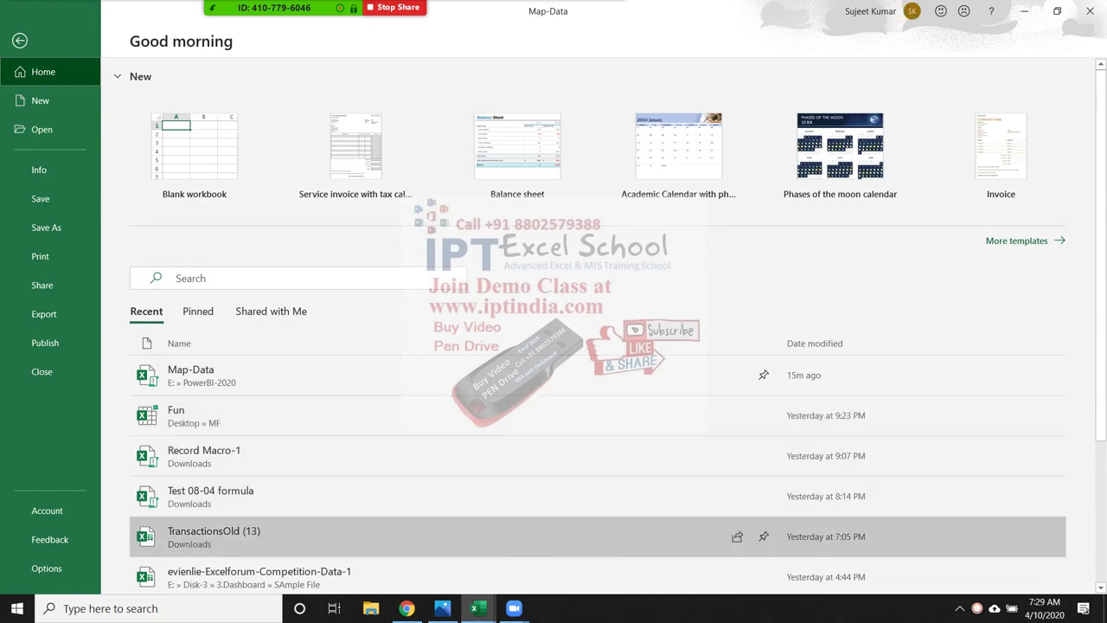
{"action": "left_click", "coordinate": [346, 536]}
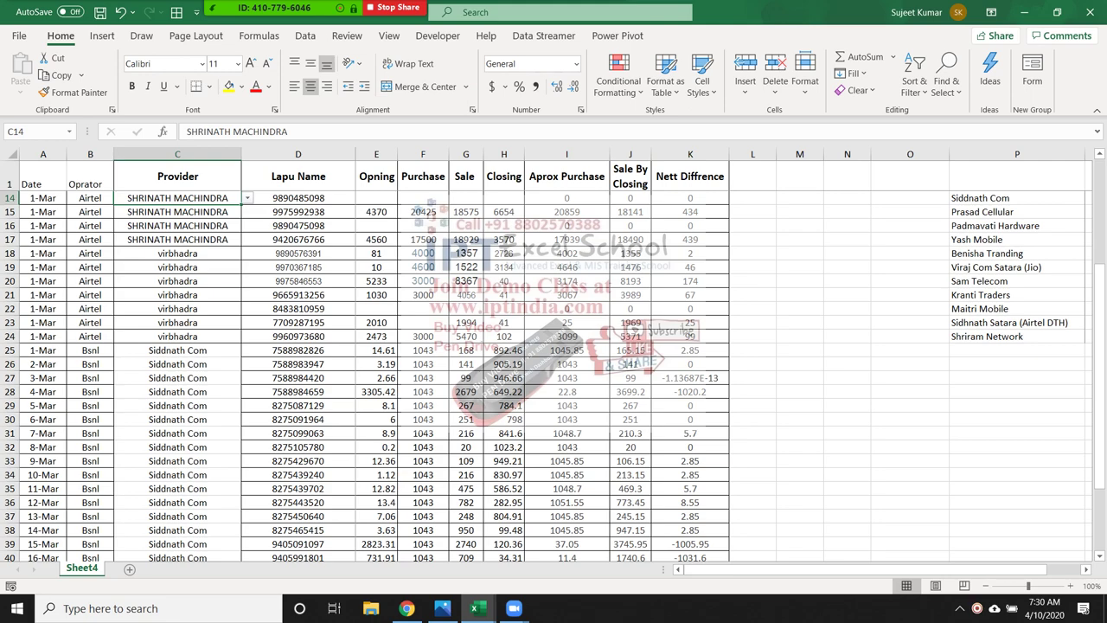
Inspect the Lapu Name column, starting with the first Lapu number in D2.
{"action": "scroll", "coordinate": [553, 376], "scroll_direction": "down", "scroll_amount": 7}
{"action": "scroll", "coordinate": [553, 363], "scroll_direction": "up", "scroll_amount": 6}
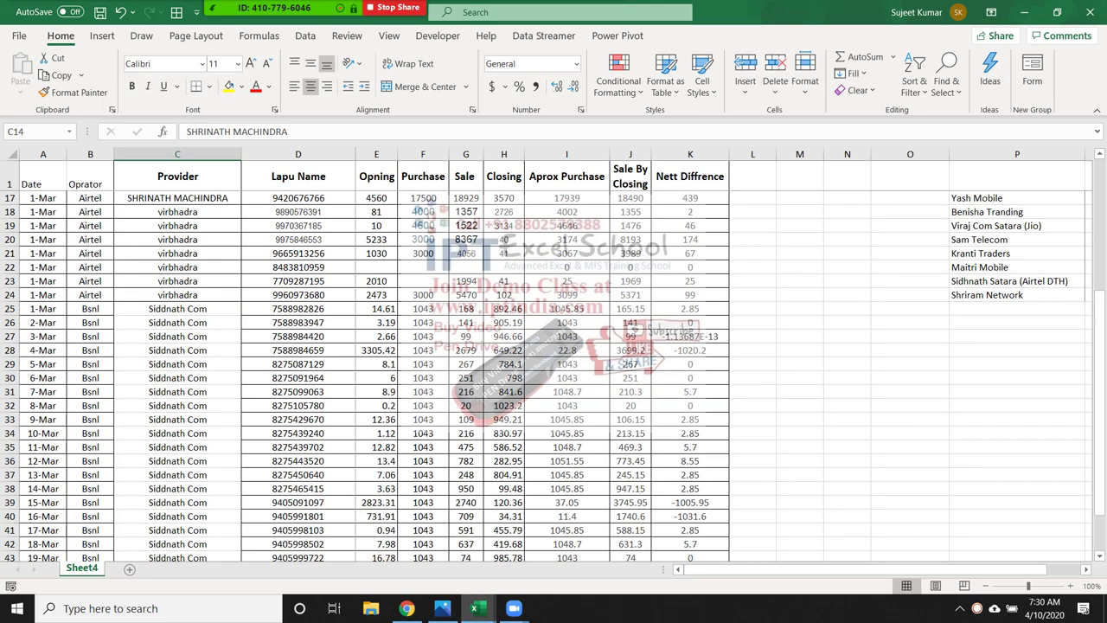
{"action": "scroll", "coordinate": [553, 363], "scroll_direction": "up", "scroll_amount": 3}
{"action": "left_click", "coordinate": [298, 176]}
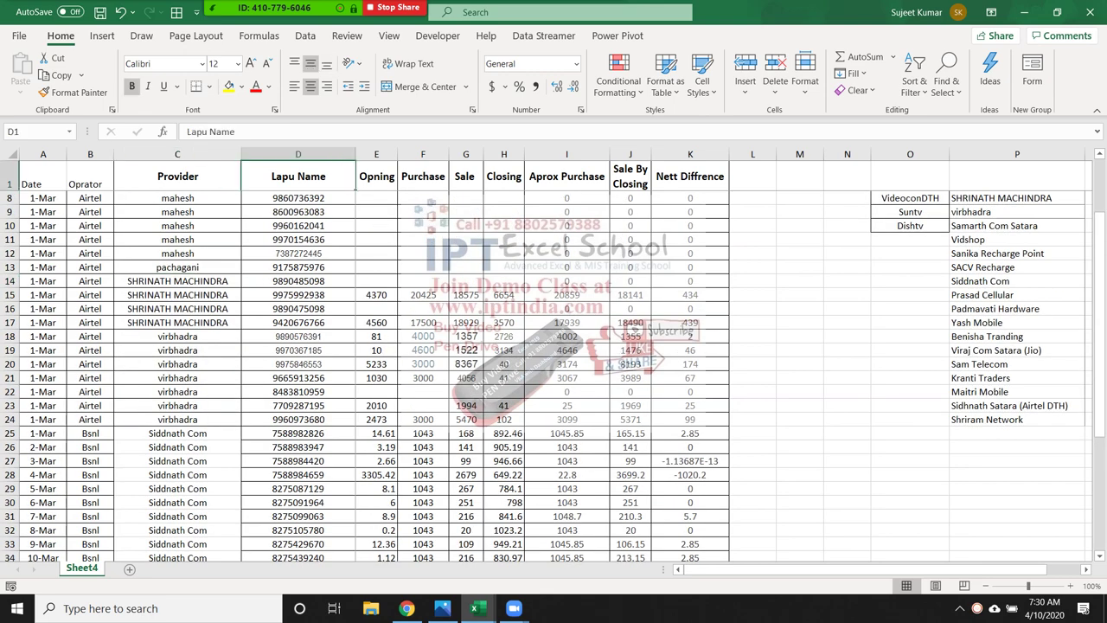
{"action": "key", "text": "Down"}
{"action": "key", "text": "Down"}
{"action": "left_click", "coordinate": [298, 198]}
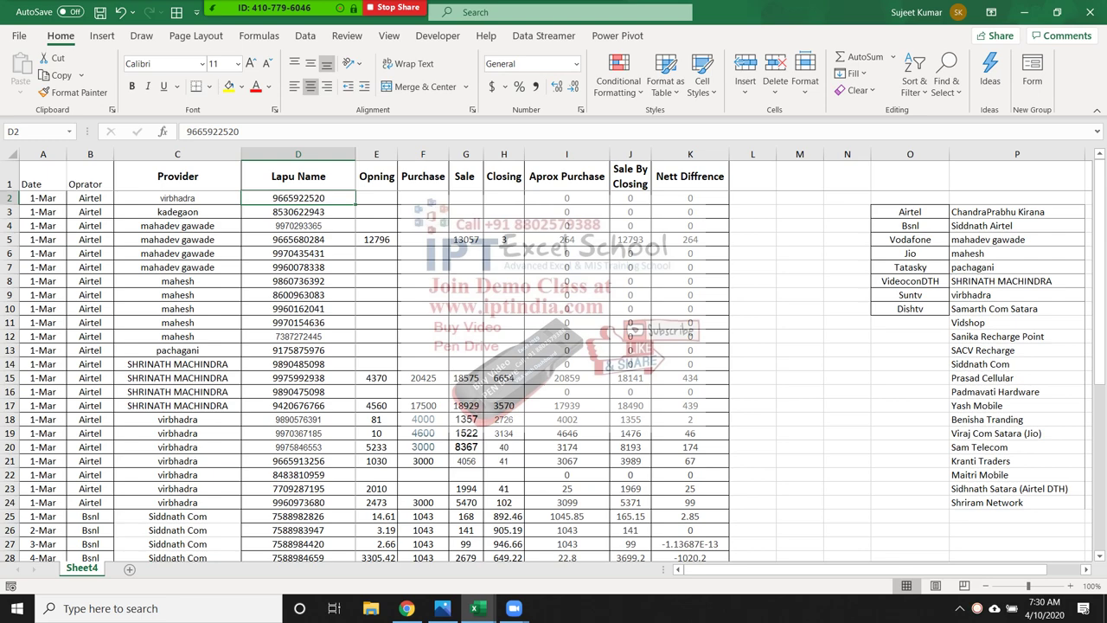
{"action": "scroll", "coordinate": [553, 372], "scroll_direction": "down", "scroll_amount": 6}
{"action": "left_click", "coordinate": [297, 176]}
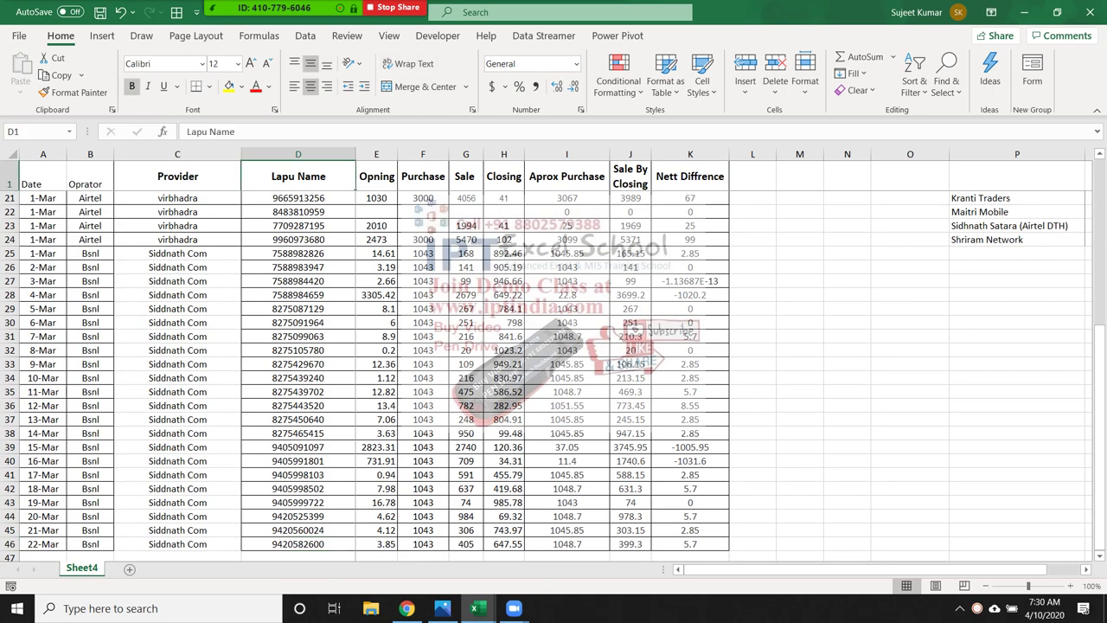
{"action": "key", "text": "Down"}
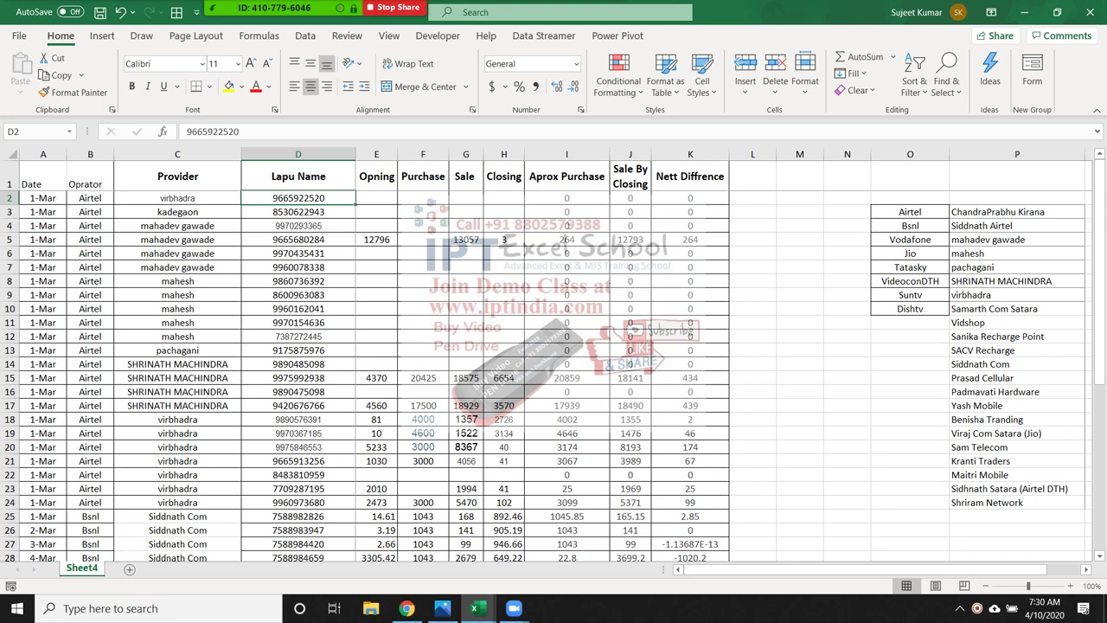
Review row 26 (2-Mar, Bsnl) and select the 1-Mar Lapu numbers D2:D25.
{"action": "left_click", "coordinate": [42, 530]}
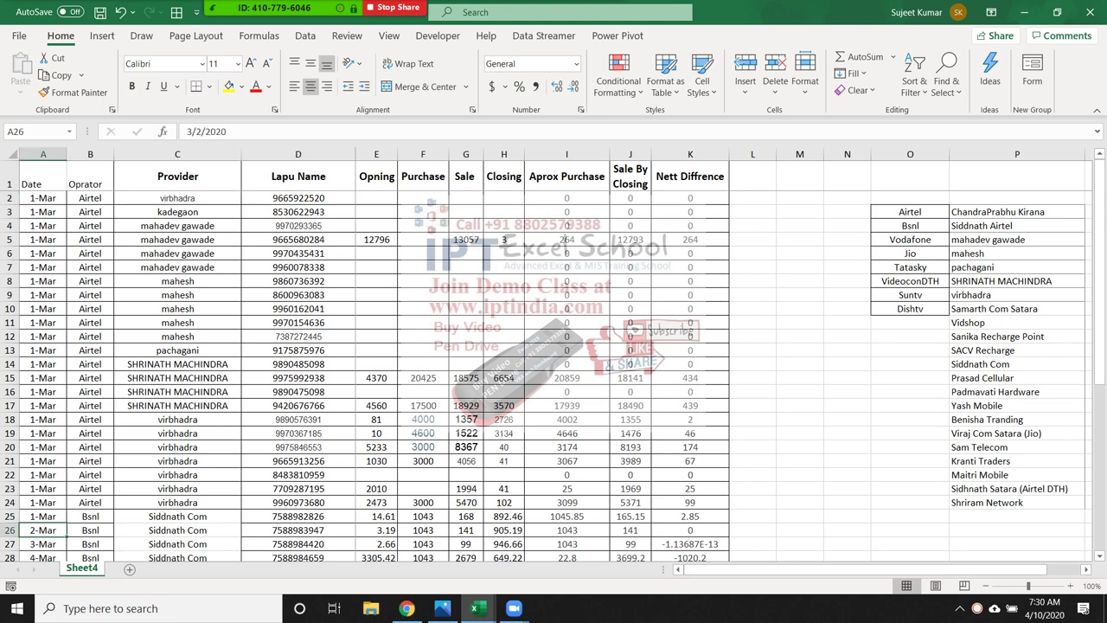
{"action": "left_click", "coordinate": [90, 530]}
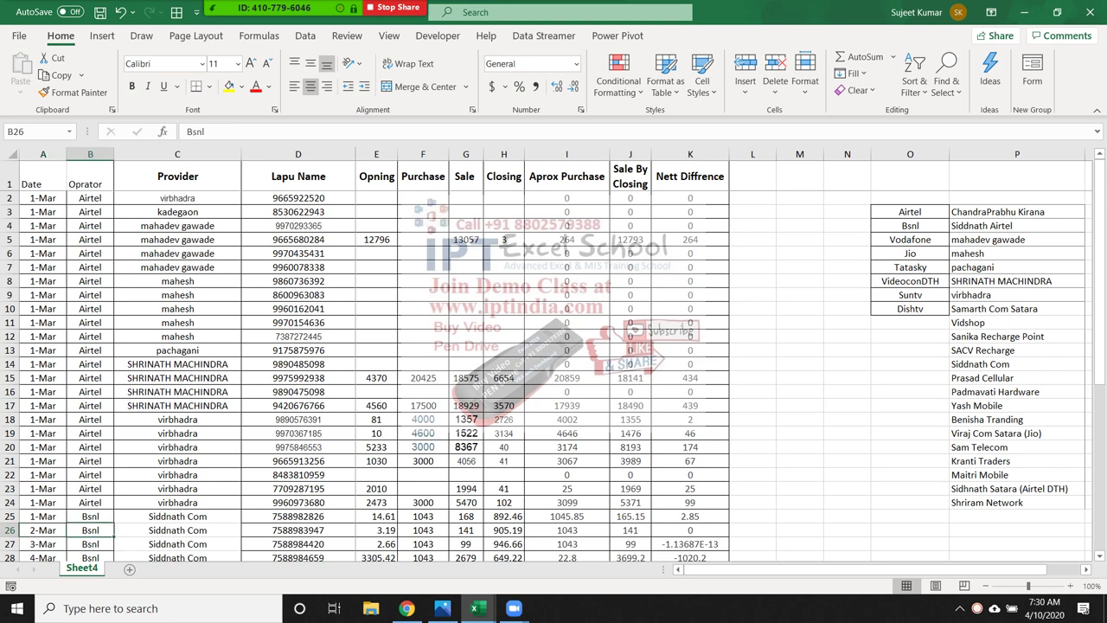
{"action": "key", "text": "Right"}
{"action": "key", "text": "Right"}
{"action": "key", "text": "Right"}
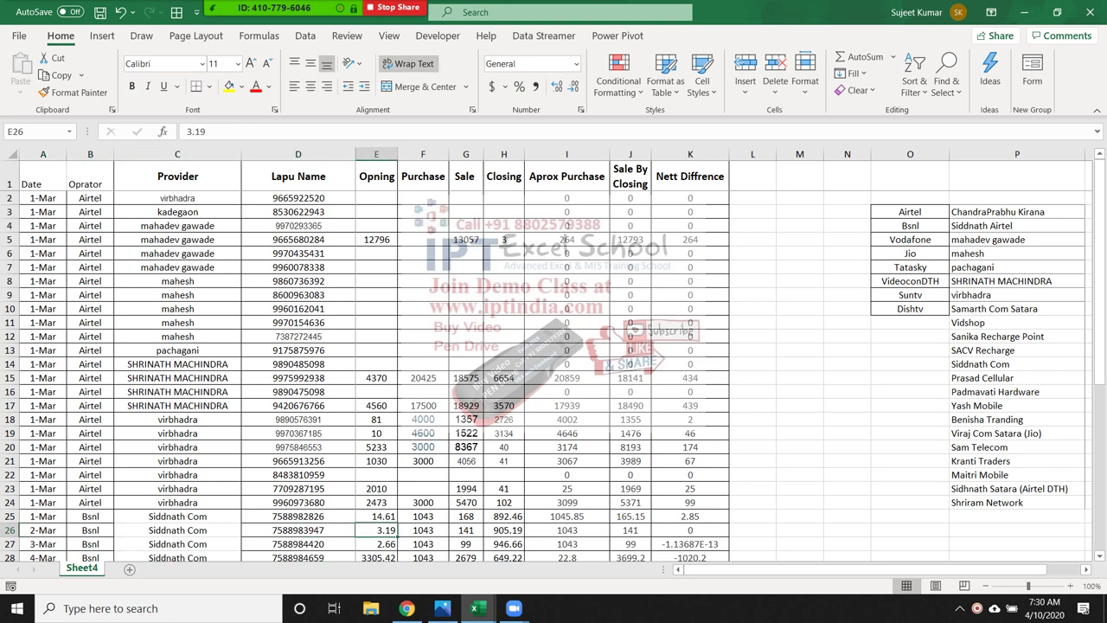
{"action": "left_click", "coordinate": [298, 530]}
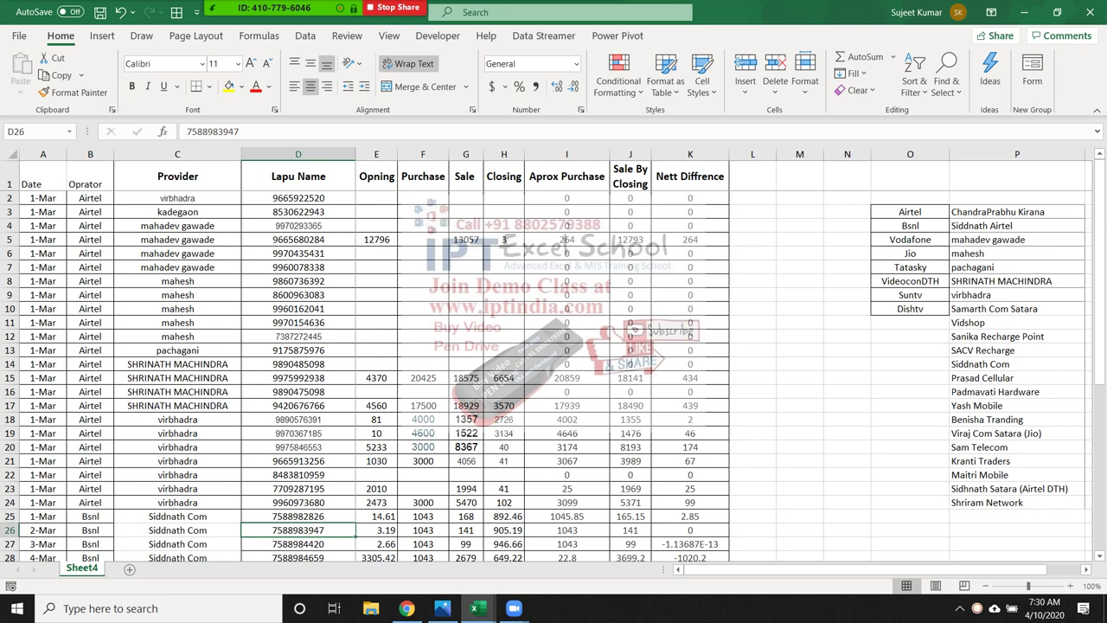
{"action": "key", "text": "Up"}
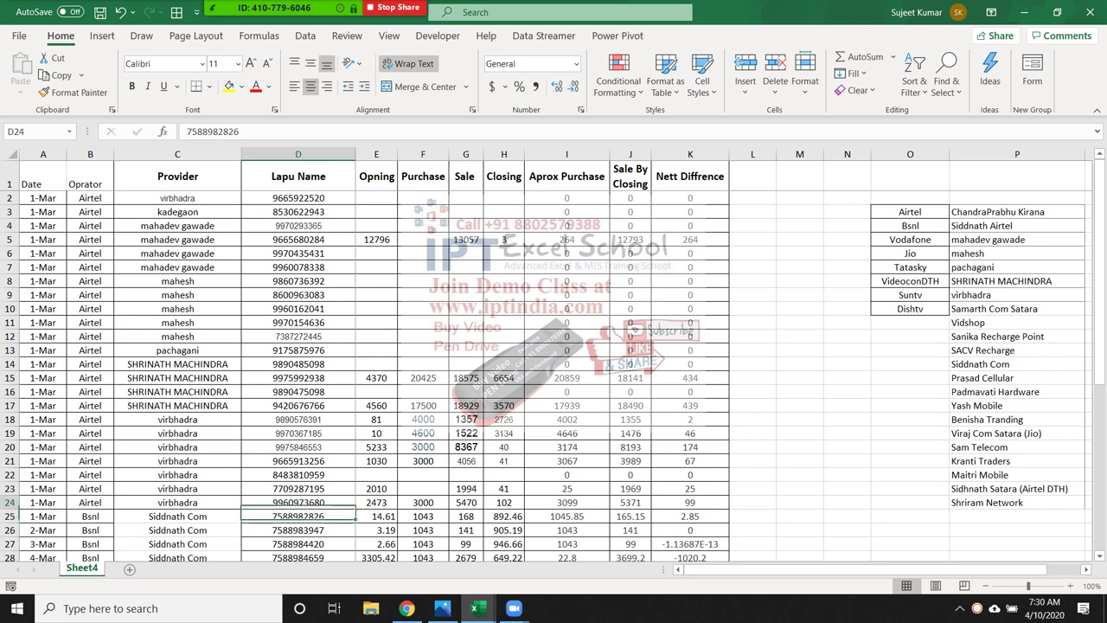
{"action": "key", "text": "Up"}
{"action": "key", "text": "Down"}
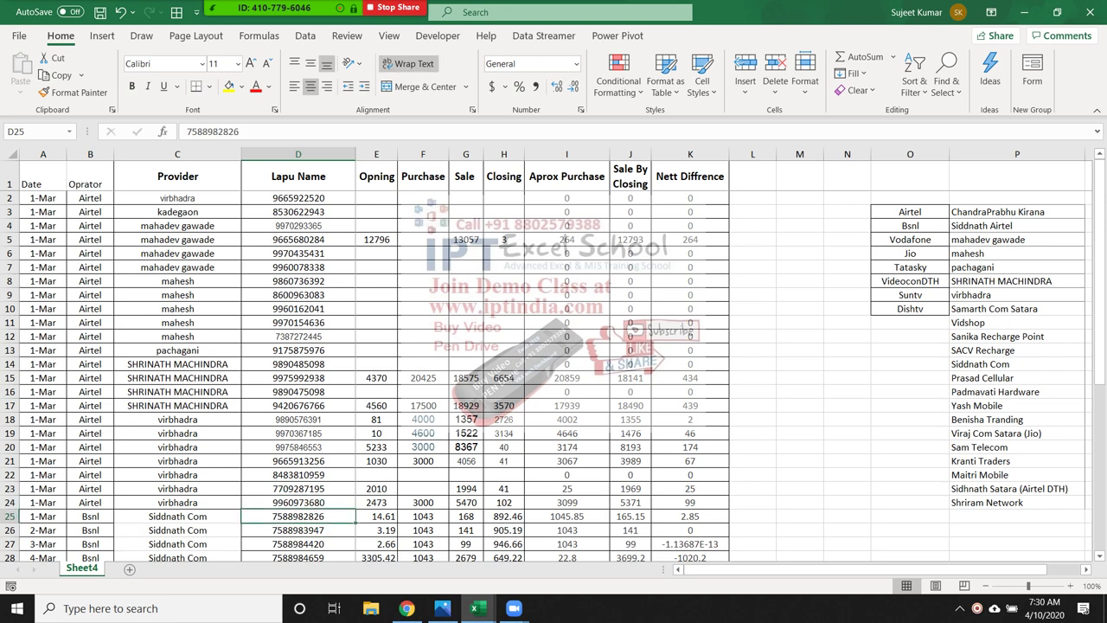
{"action": "key", "text": "ctrl+shift+Up"}
{"action": "key", "text": "shift+Down"}
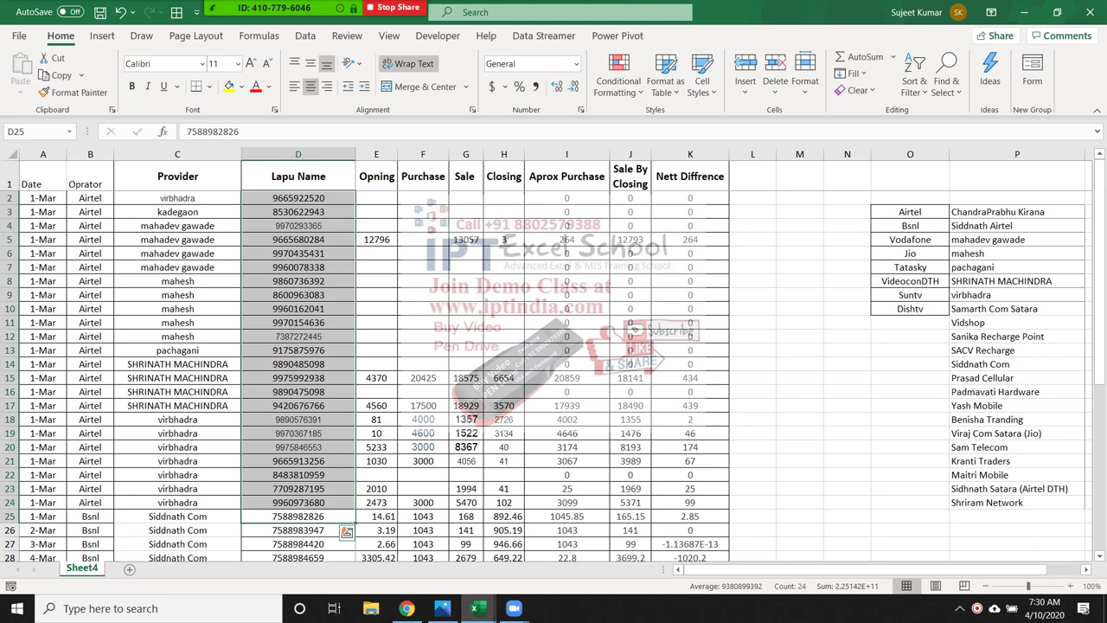
{"action": "key", "text": "Down"}
{"action": "key", "text": "Up"}
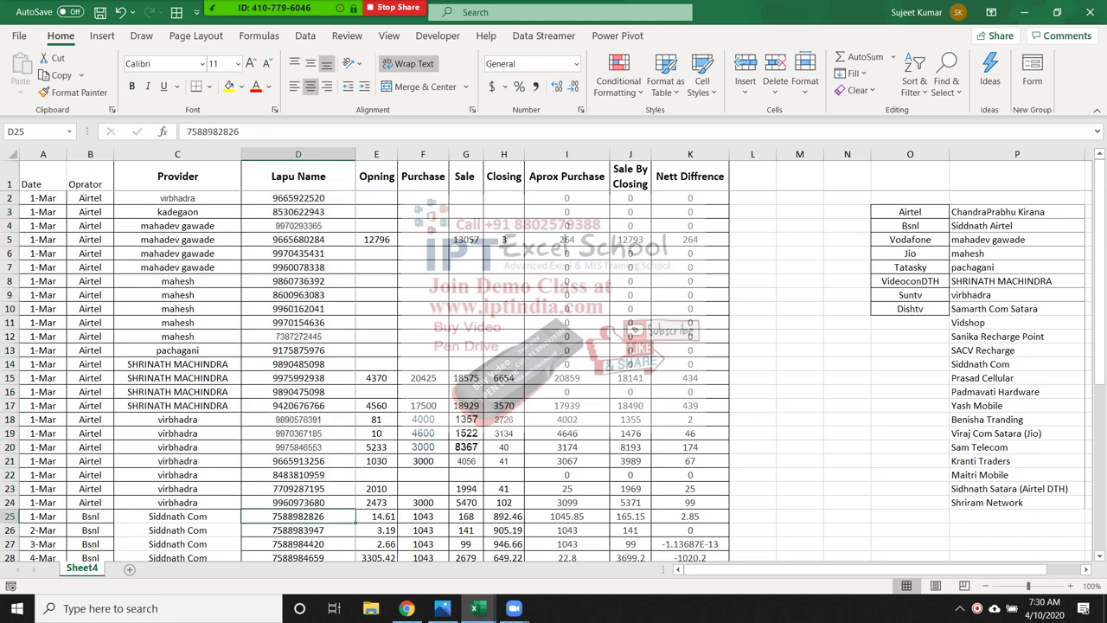
Check the Opening values from row 25 down to row 28.
{"action": "left_click", "coordinate": [376, 515]}
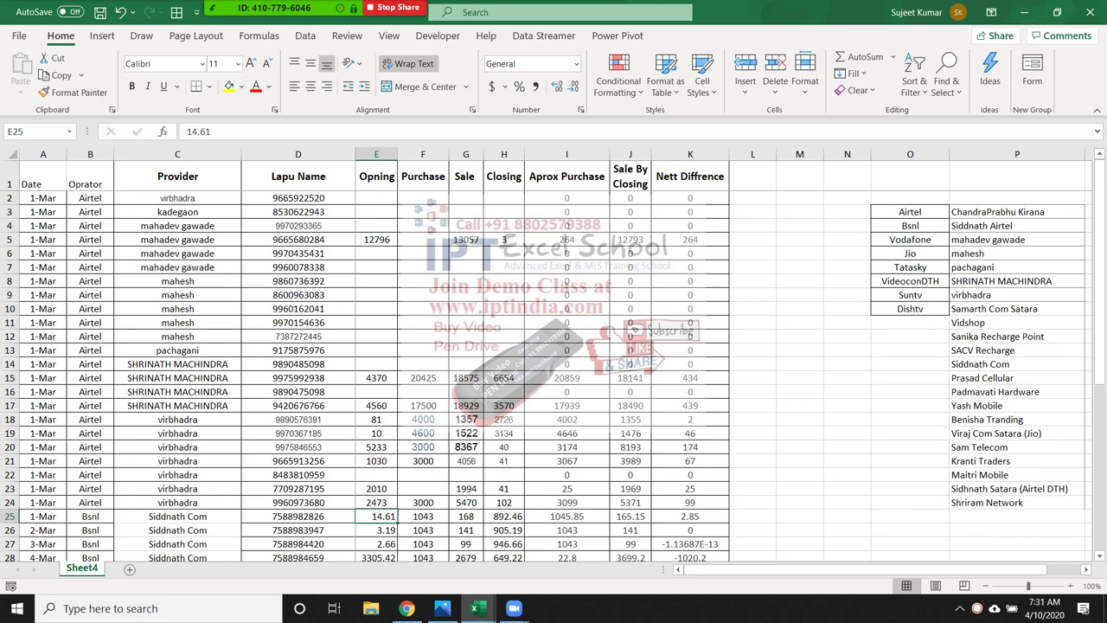
{"action": "key", "text": "Down"}
{"action": "key", "text": "Down"}
{"action": "key", "text": "Down"}
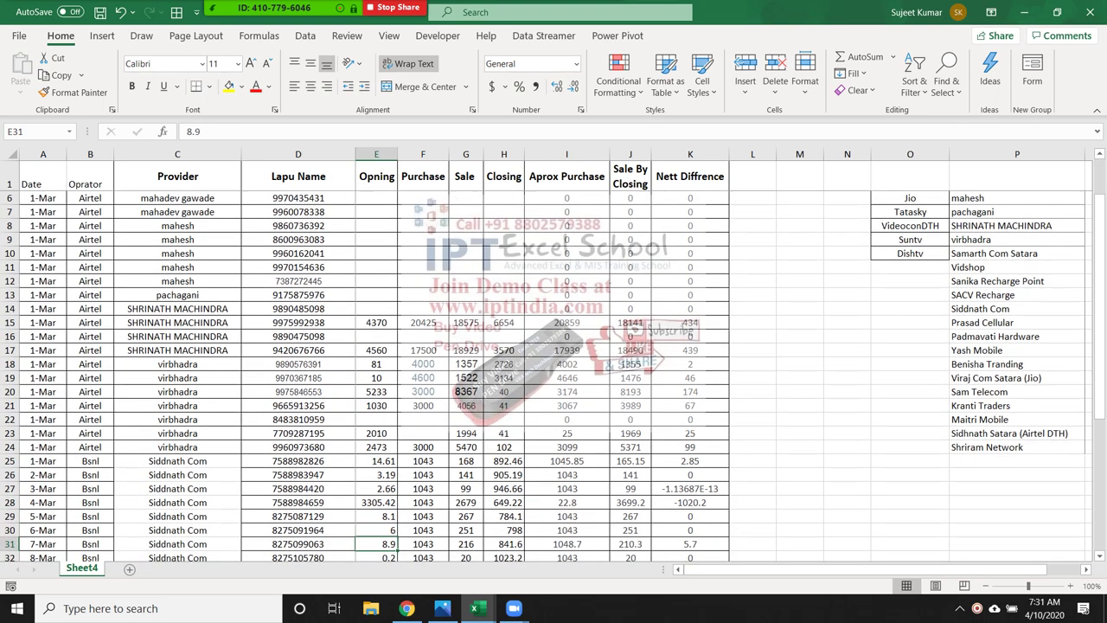
{"action": "key", "text": "Down"}
{"action": "key", "text": "Up"}
{"action": "key", "text": "Up"}
{"action": "key", "text": "Up"}
{"action": "key", "text": "Up"}
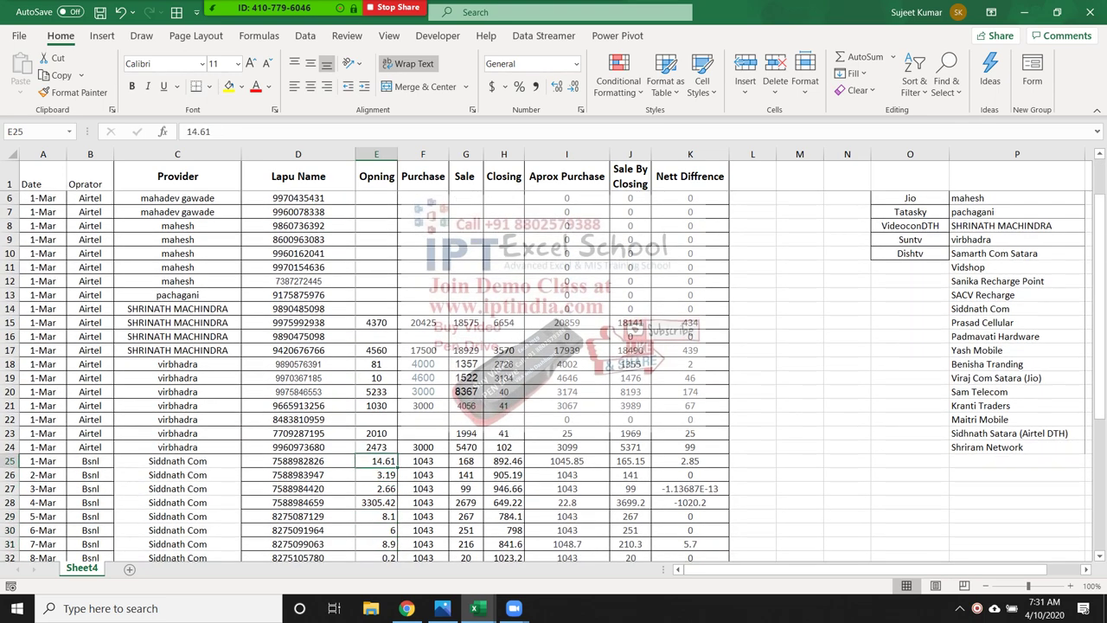
{"action": "key", "text": "Up"}
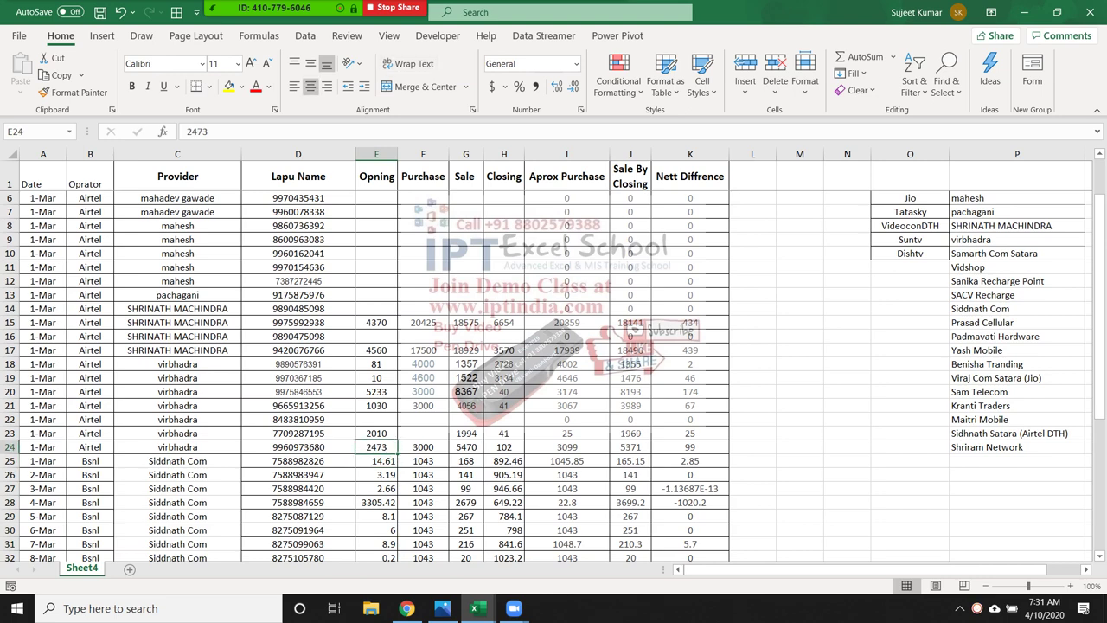
Insert a blank column A before the Date column.
{"action": "key", "text": "Left"}
{"action": "key", "text": "Left"}
{"action": "key", "text": "Left"}
{"action": "key", "text": "Left"}
{"action": "key", "text": "ctrl+space"}
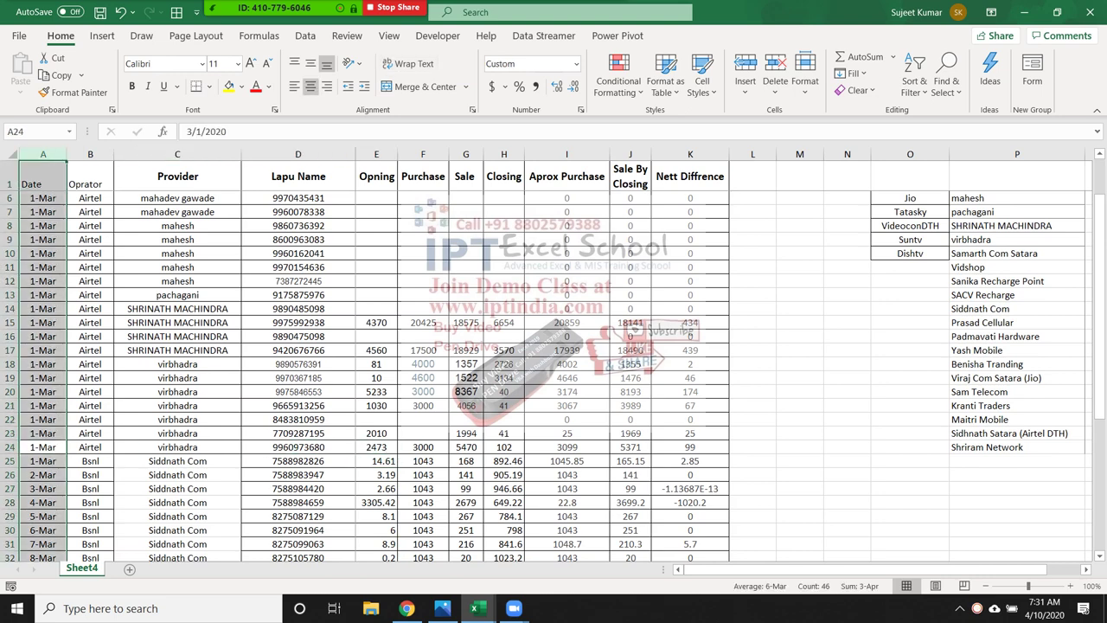
{"action": "key", "text": "ctrl+shift+plus"}
{"action": "key", "text": "ctrl+Home"}
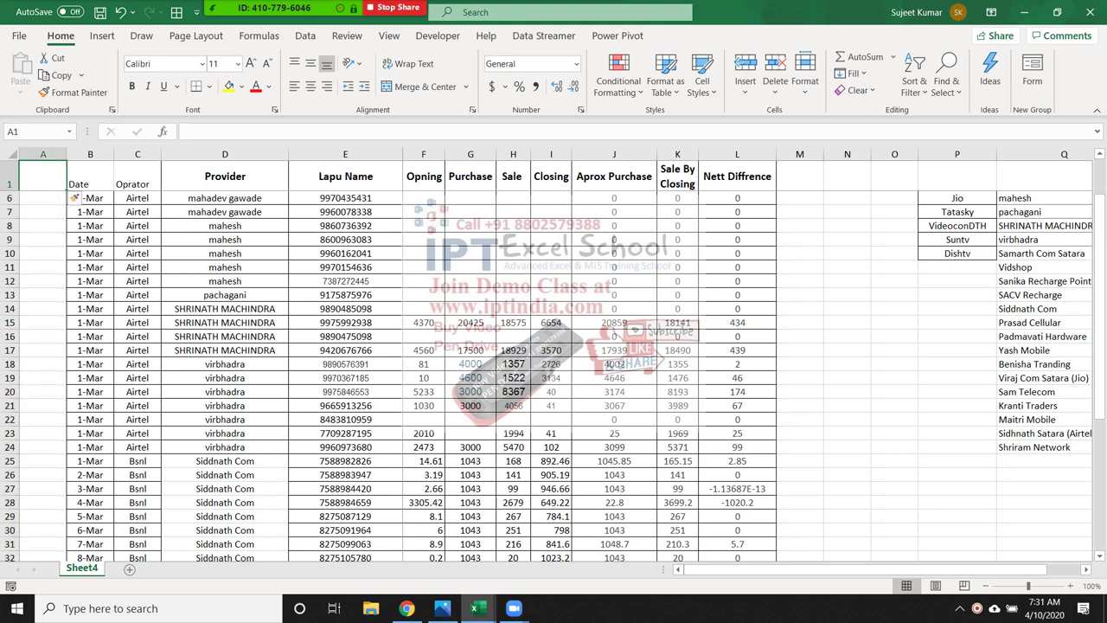
Enter the header 'Date + LN' in A1 and the formula =B2&"-"&E2 in A2.
{"action": "type", "text": "Date +"}
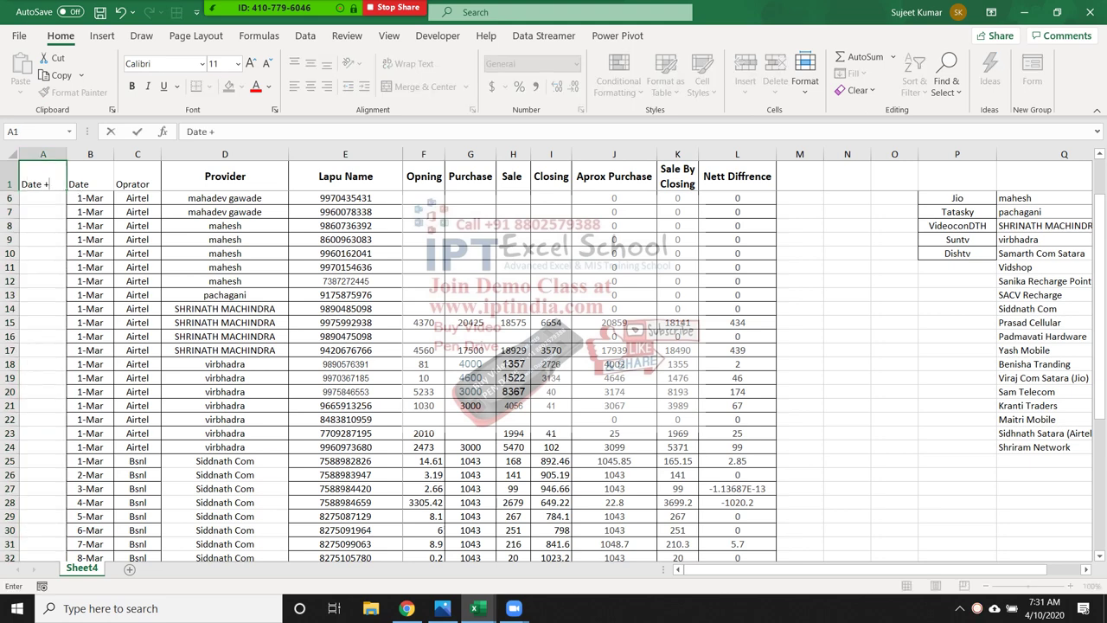
{"action": "type", "text": " LN"}
{"action": "key", "text": "Return"}
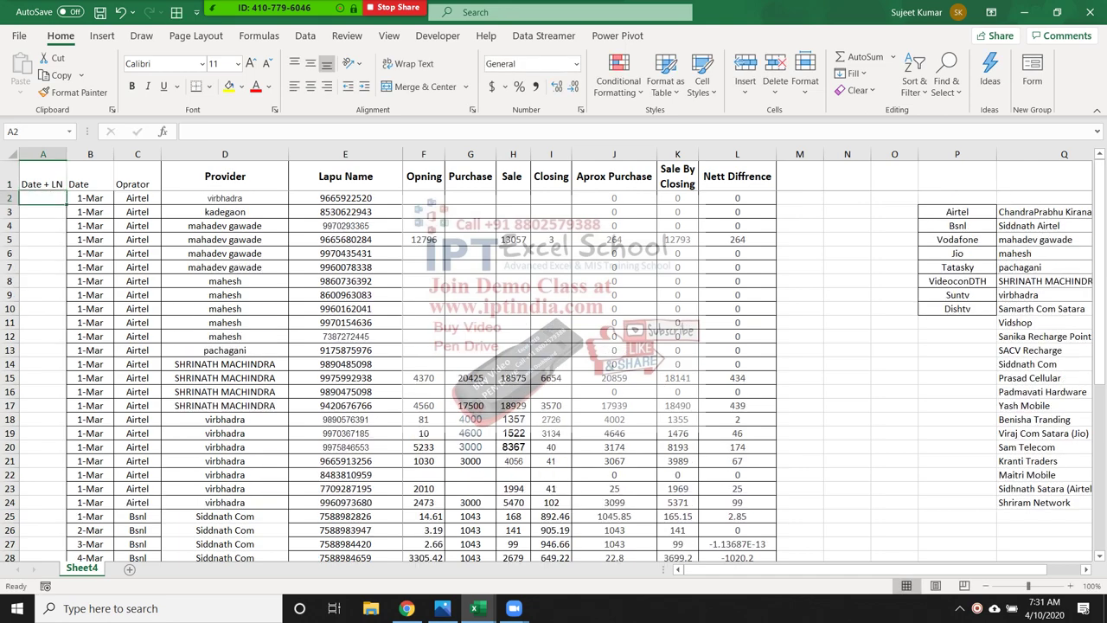
{"action": "type", "text": "="}
{"action": "left_click", "coordinate": [77, 199]}
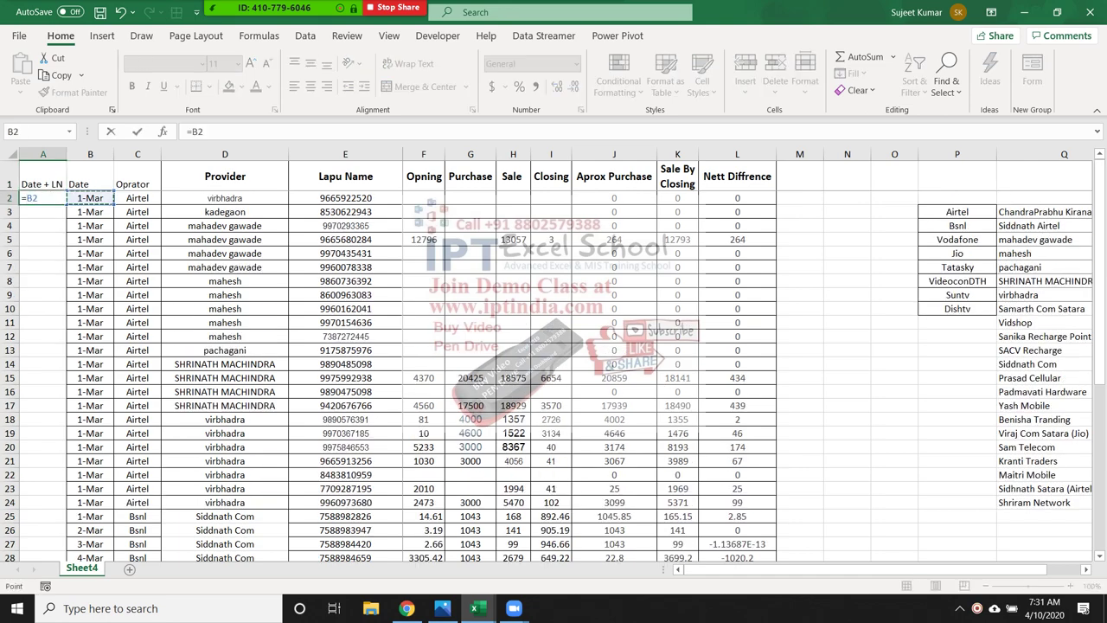
{"action": "type", "text": "&\"-\""}
{"action": "type", "text": "&"}
{"action": "left_click", "coordinate": [345, 198]}
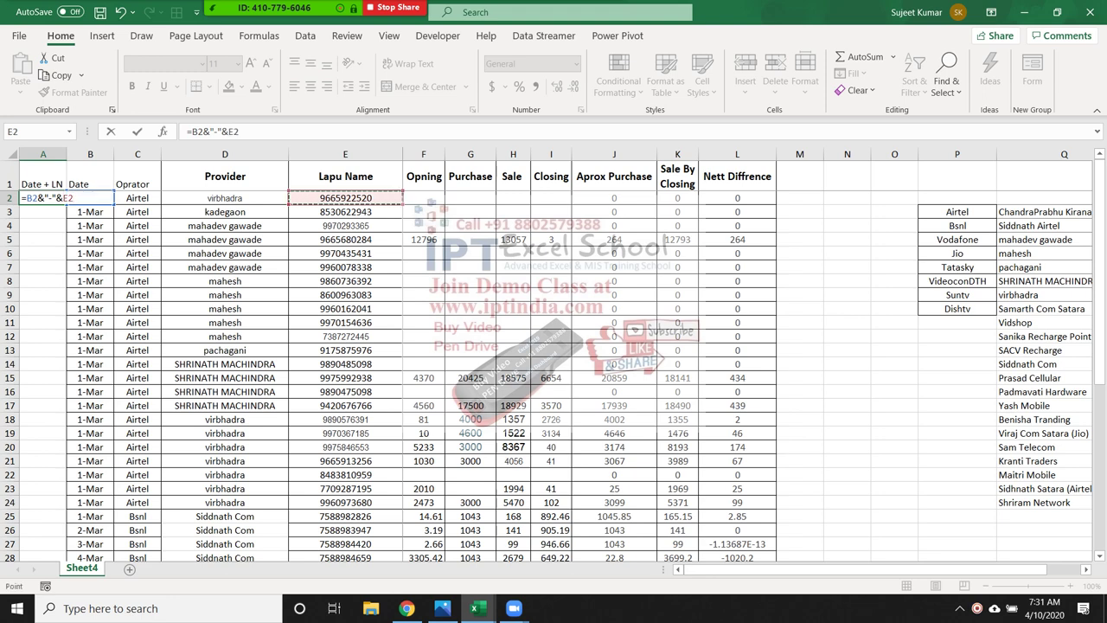
{"action": "key", "text": "Return"}
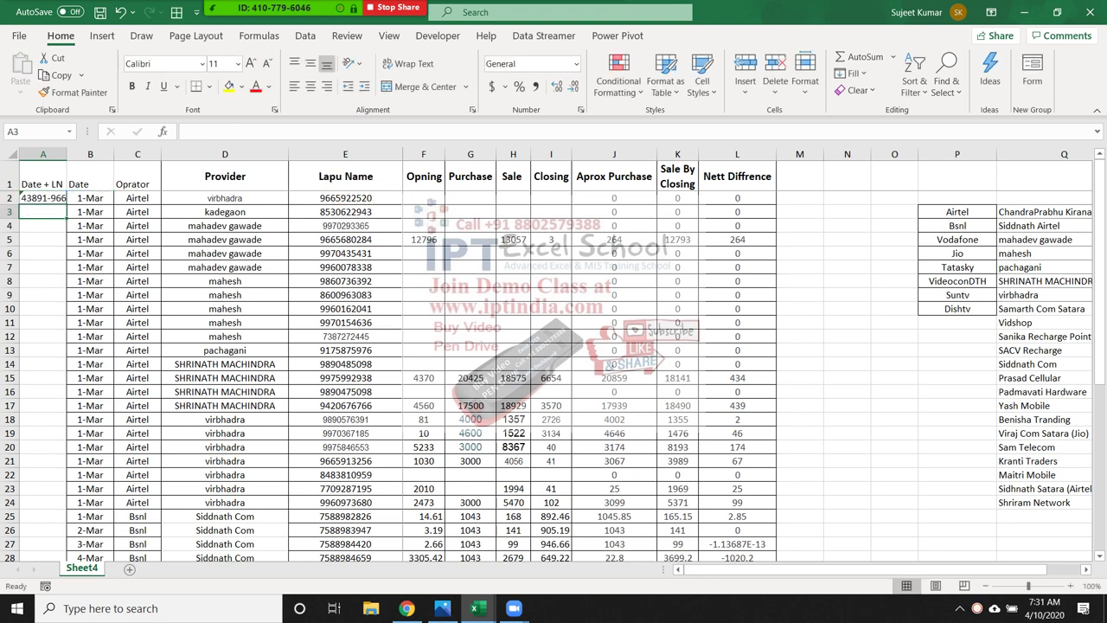
Fill the A2 formula down all rows of column A.
{"action": "left_click", "coordinate": [44, 198]}
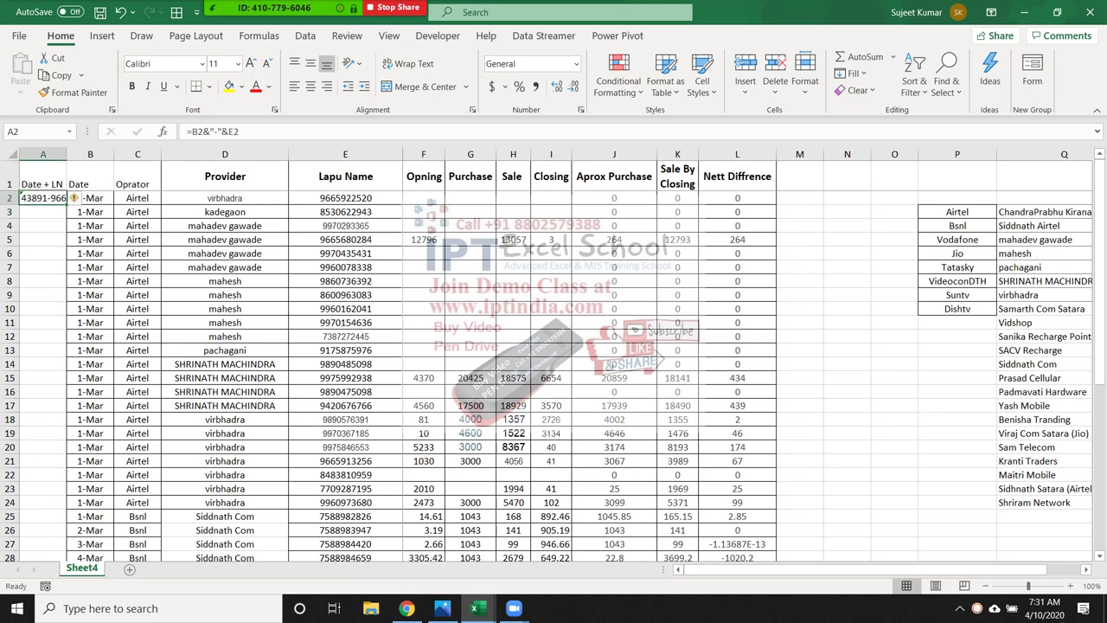
{"action": "double_click", "coordinate": [66, 204]}
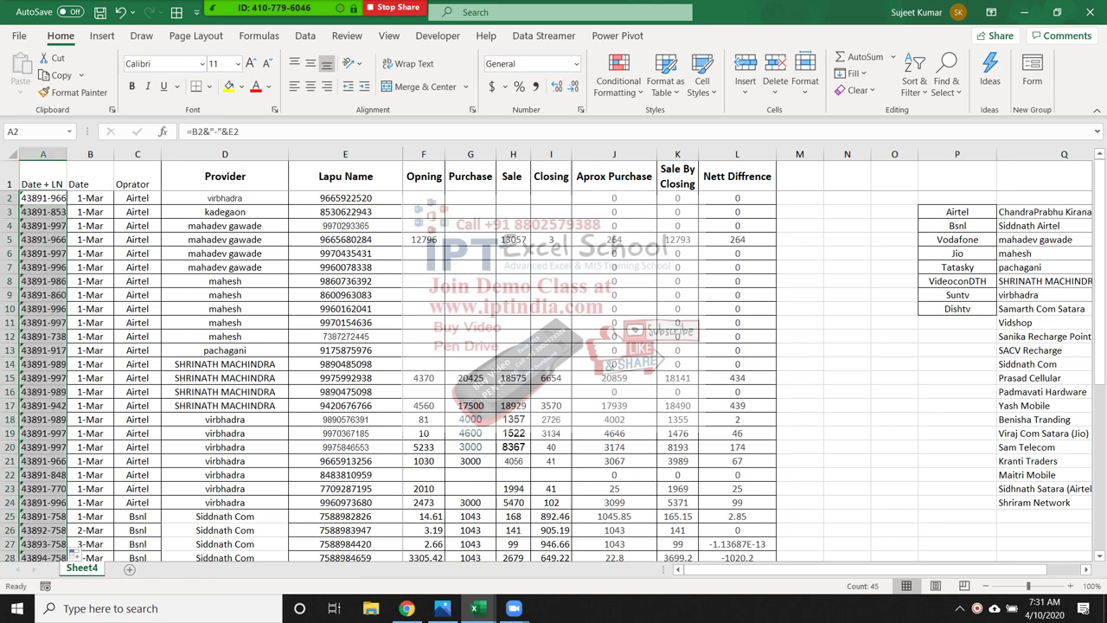
{"action": "left_click", "coordinate": [138, 461]}
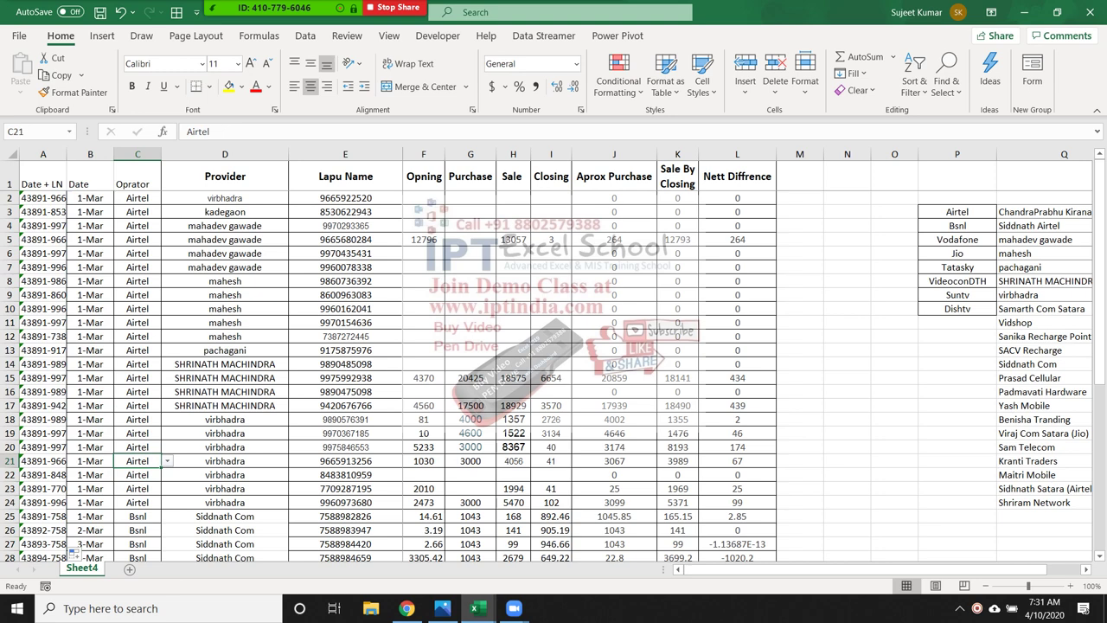
{"action": "left_click", "coordinate": [89, 447]}
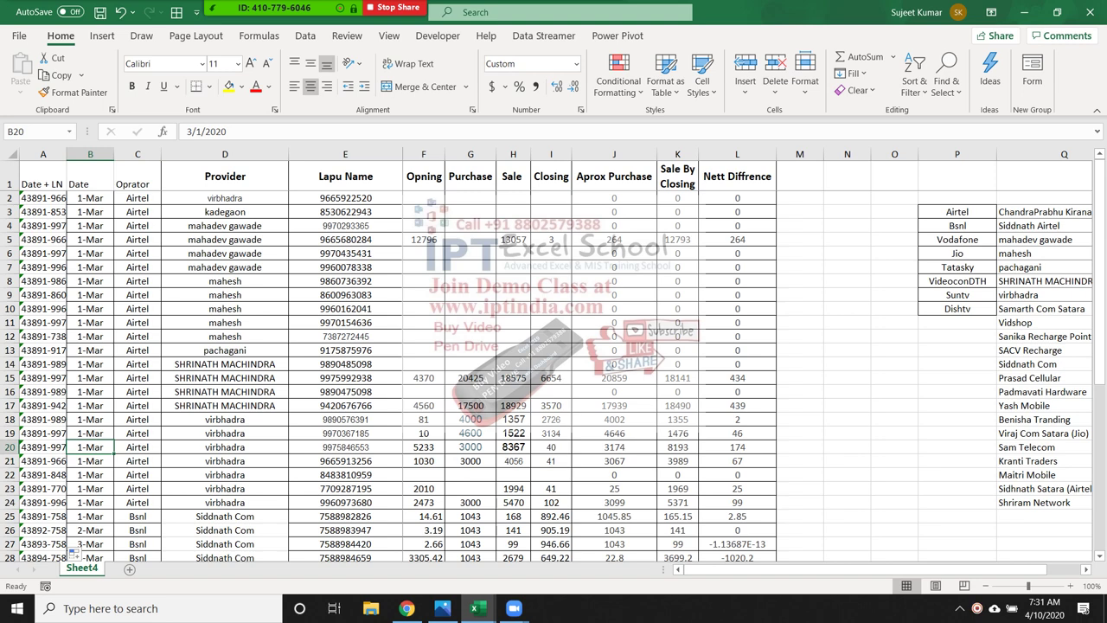
{"action": "left_click", "coordinate": [345, 198]}
{"action": "key", "text": "shift+Left"}
{"action": "key", "text": "shift+Right"}
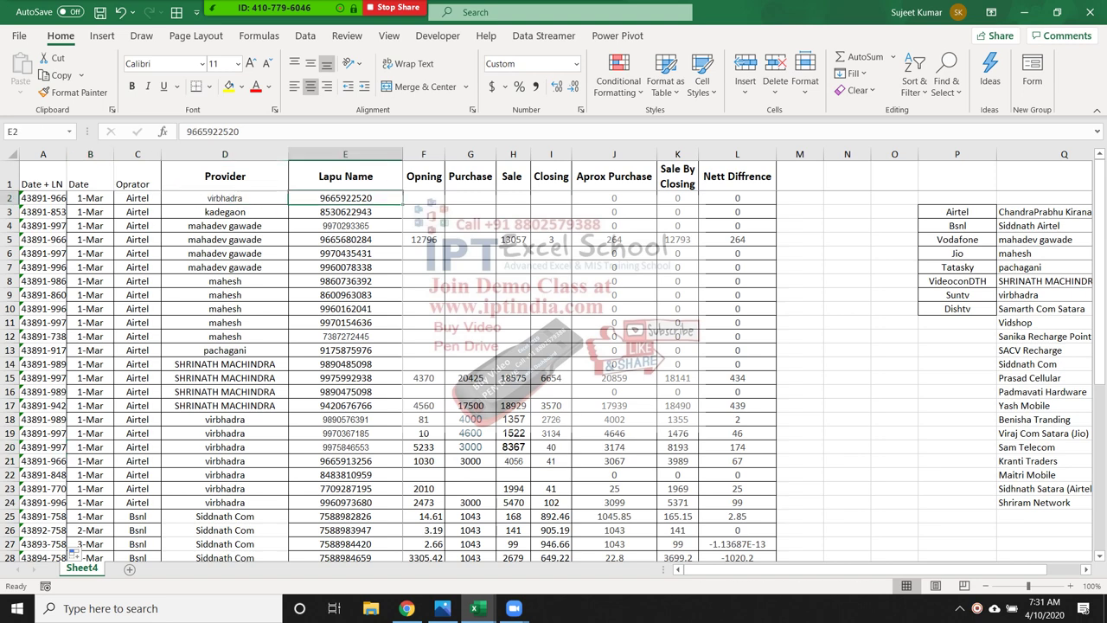
{"action": "key", "text": "ctrl+shift+asciitilde"}
{"action": "left_click", "coordinate": [90, 516]}
{"action": "left_click", "coordinate": [136, 530]}
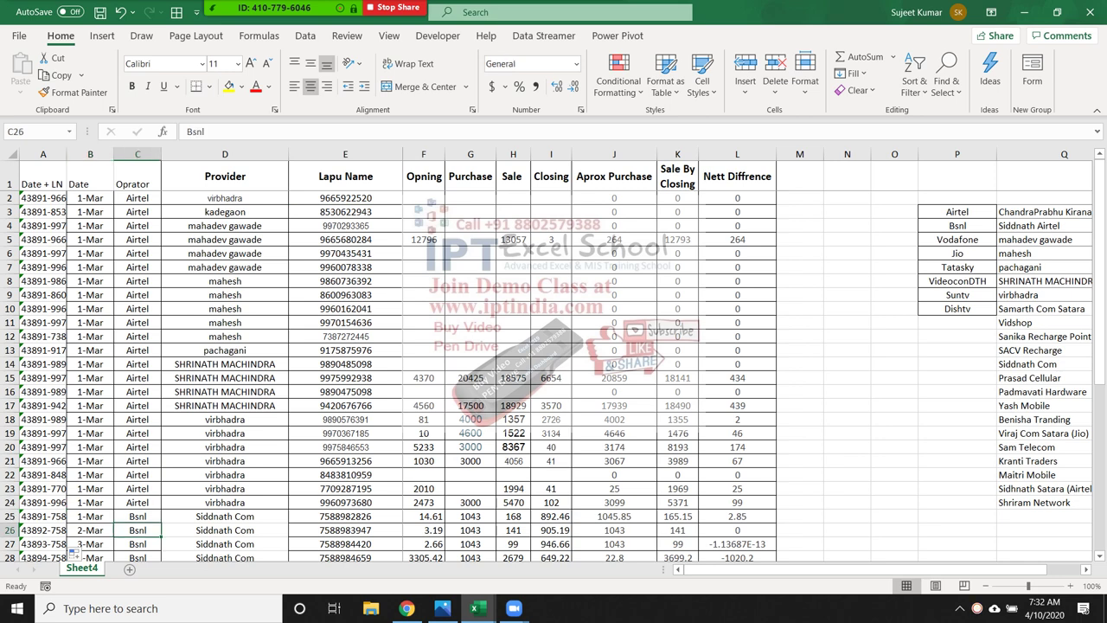
{"action": "left_click", "coordinate": [90, 530]}
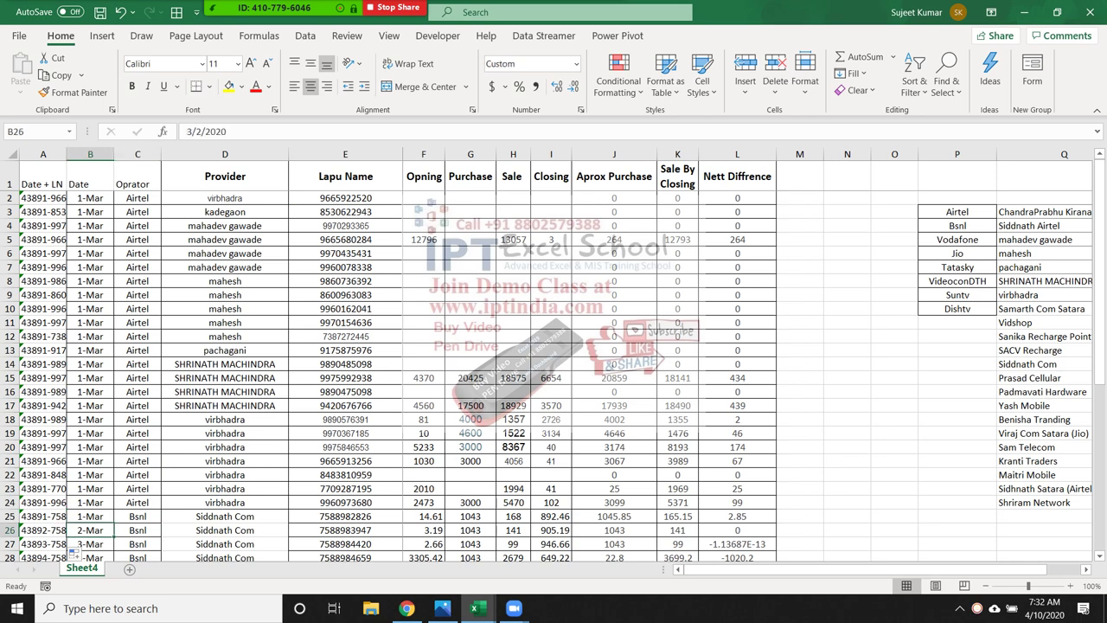
{"action": "key", "text": "shift+space"}
{"action": "key", "text": "ctrl+plus"}
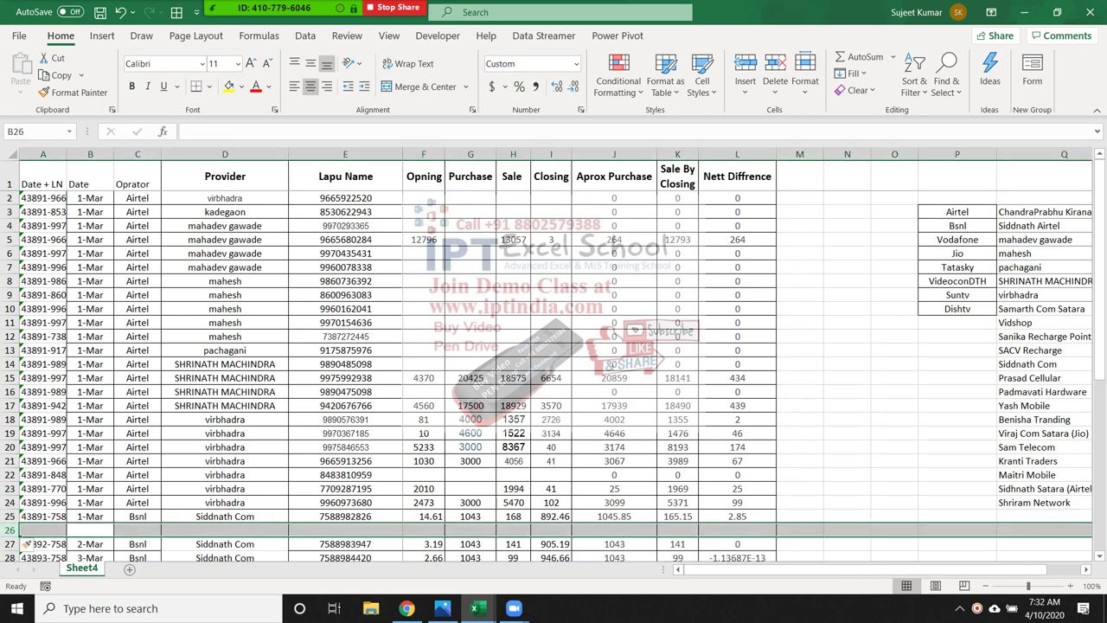
{"action": "key", "text": "ctrl+minus"}
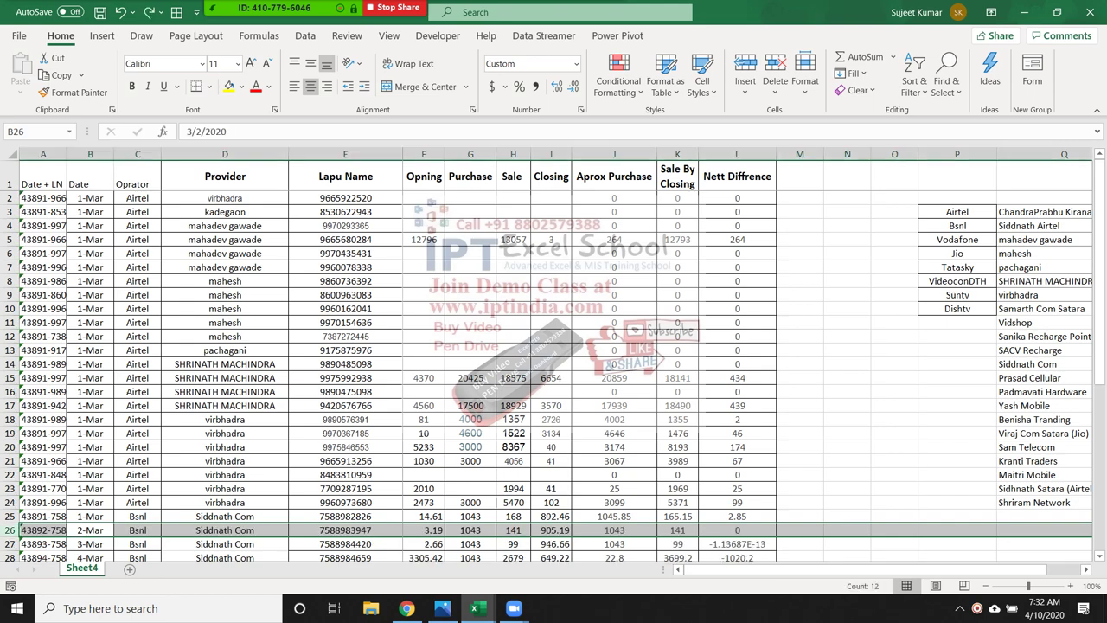
{"action": "left_click", "coordinate": [423, 530]}
{"action": "key", "text": "ctrl+shift+Down"}
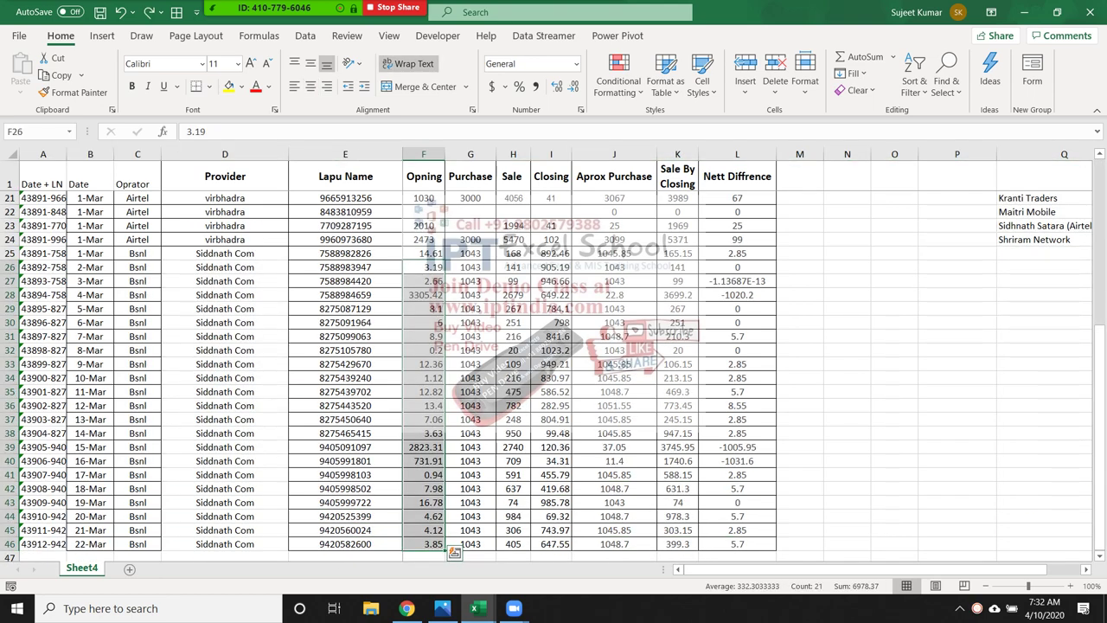
Clear the Opening values from 2-Mar onward (F26:F46).
{"action": "key", "text": "Delete"}
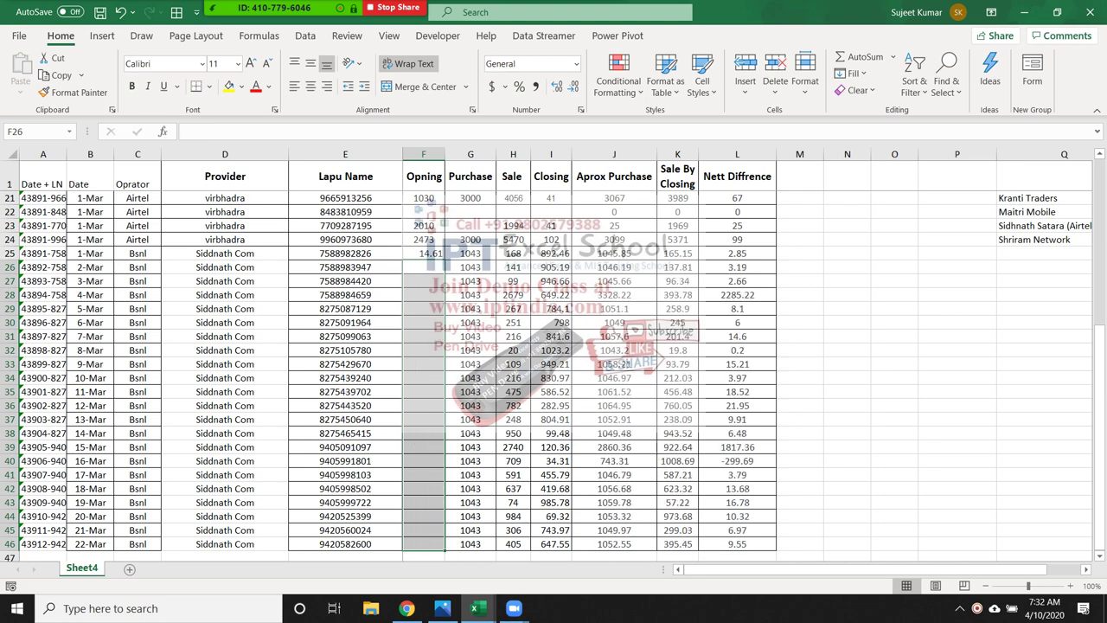
{"action": "left_click", "coordinate": [423, 267]}
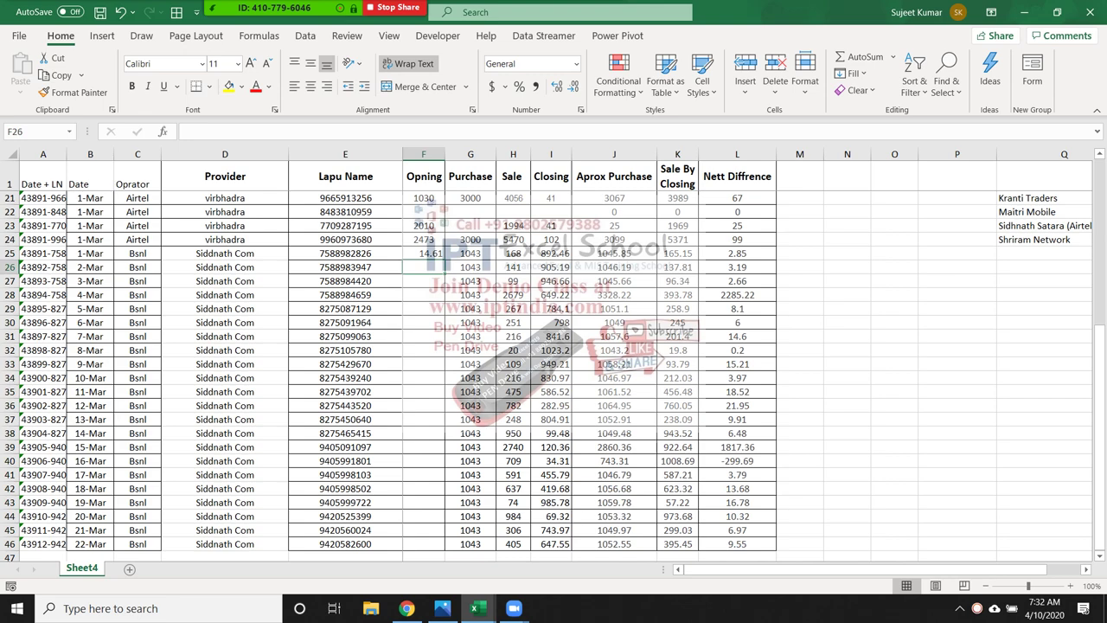
{"action": "scroll", "coordinate": [553, 371], "scroll_direction": "up", "scroll_amount": 1}
{"action": "scroll", "coordinate": [554, 372], "scroll_direction": "up", "scroll_amount": 2}
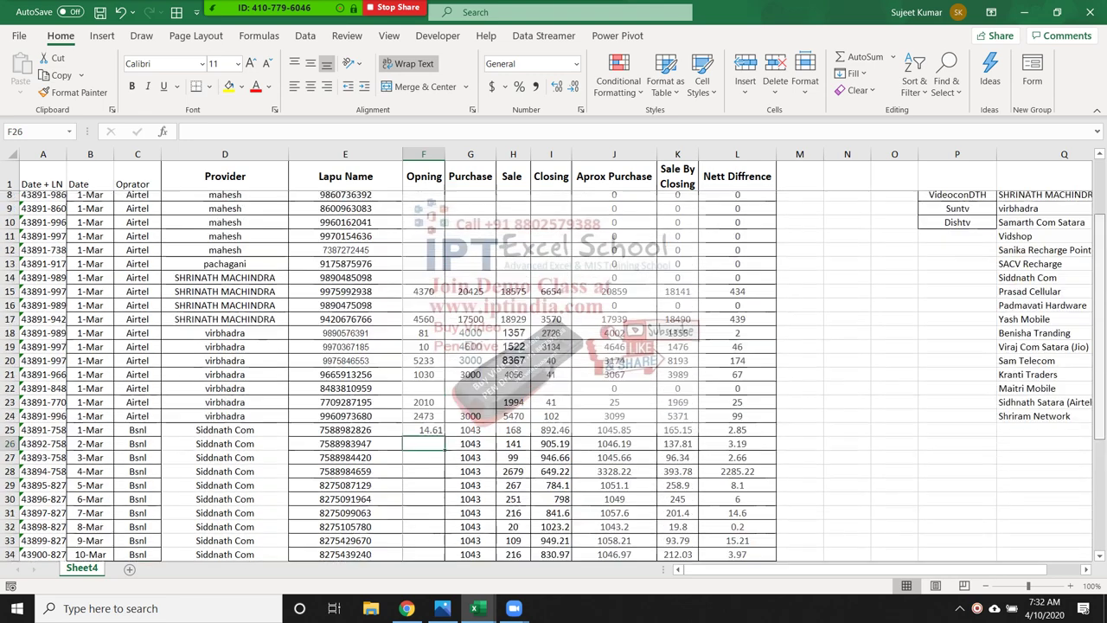
{"action": "scroll", "coordinate": [554, 372], "scroll_direction": "up", "scroll_amount": 1}
{"action": "scroll", "coordinate": [553, 372], "scroll_direction": "up", "scroll_amount": 1}
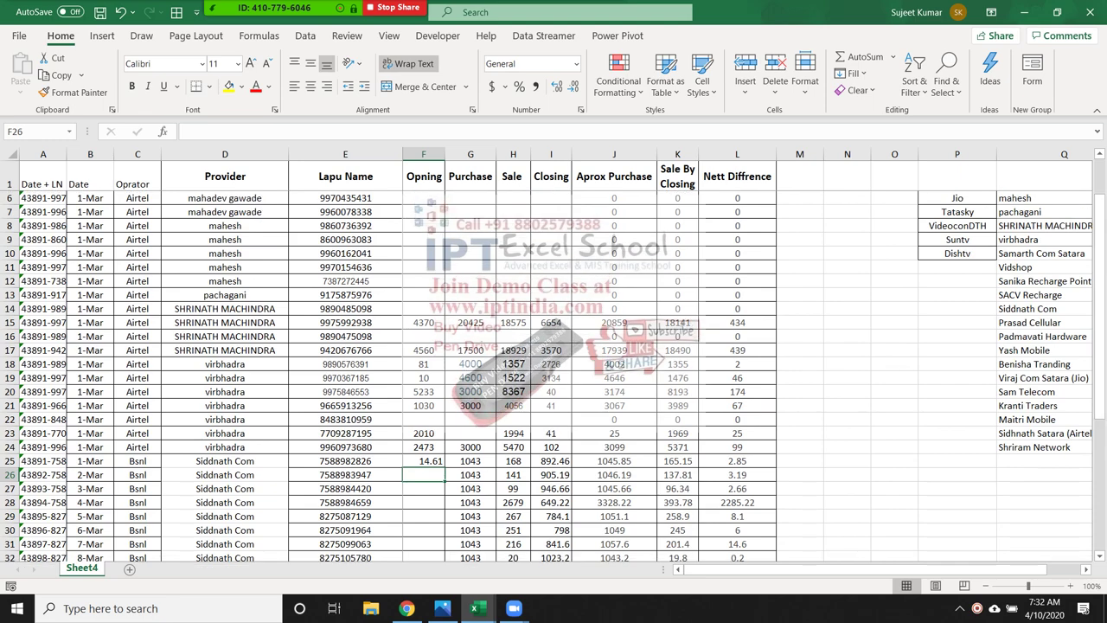
Start a VLOOKUP for the 2-Mar Opening balance with lookup key B26-1&, the previous day's date.
{"action": "type", "text": "="}
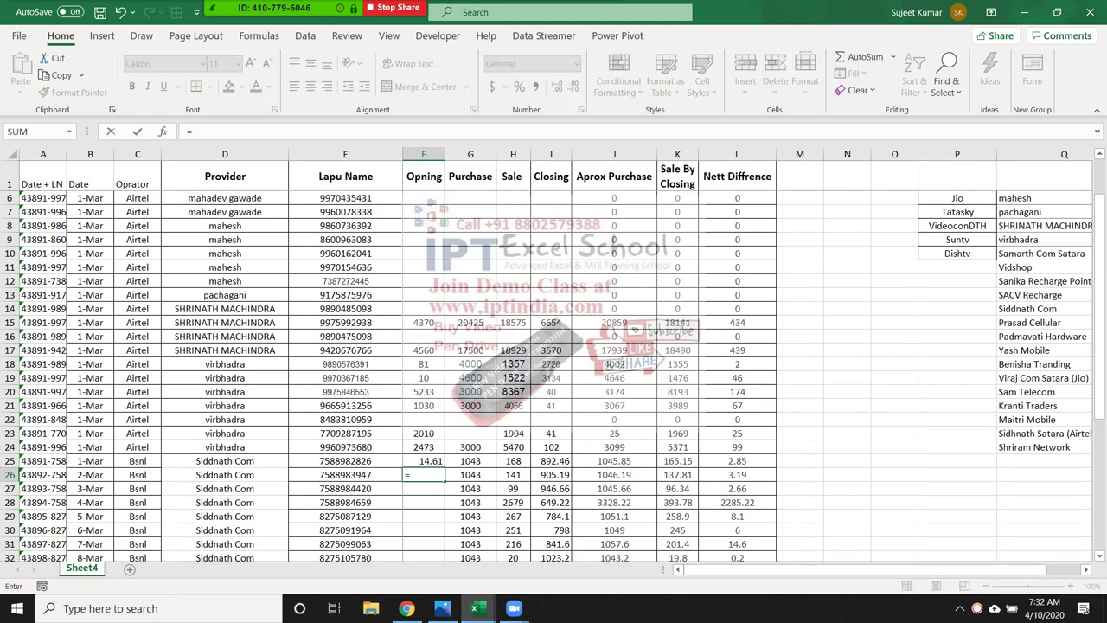
{"action": "key", "text": "Escape"}
{"action": "key", "text": "Left"}
{"action": "key", "text": "Left"}
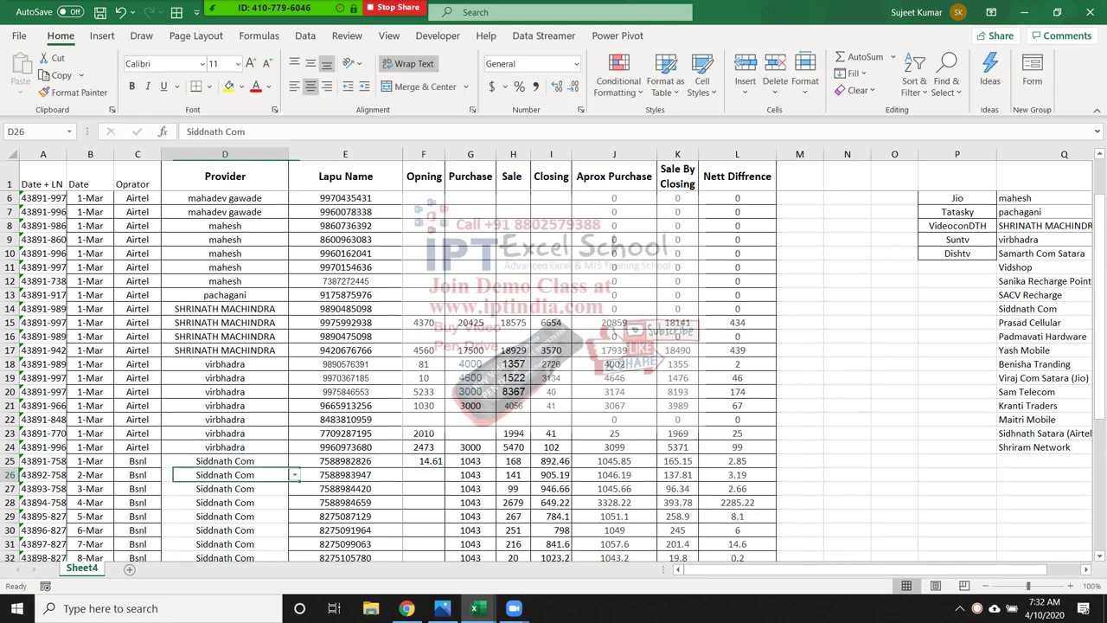
{"action": "key", "text": "Left"}
{"action": "key", "text": "Left"}
{"action": "key", "text": "Right"}
{"action": "key", "text": "Right"}
{"action": "key", "text": "Right"}
{"action": "key", "text": "Right"}
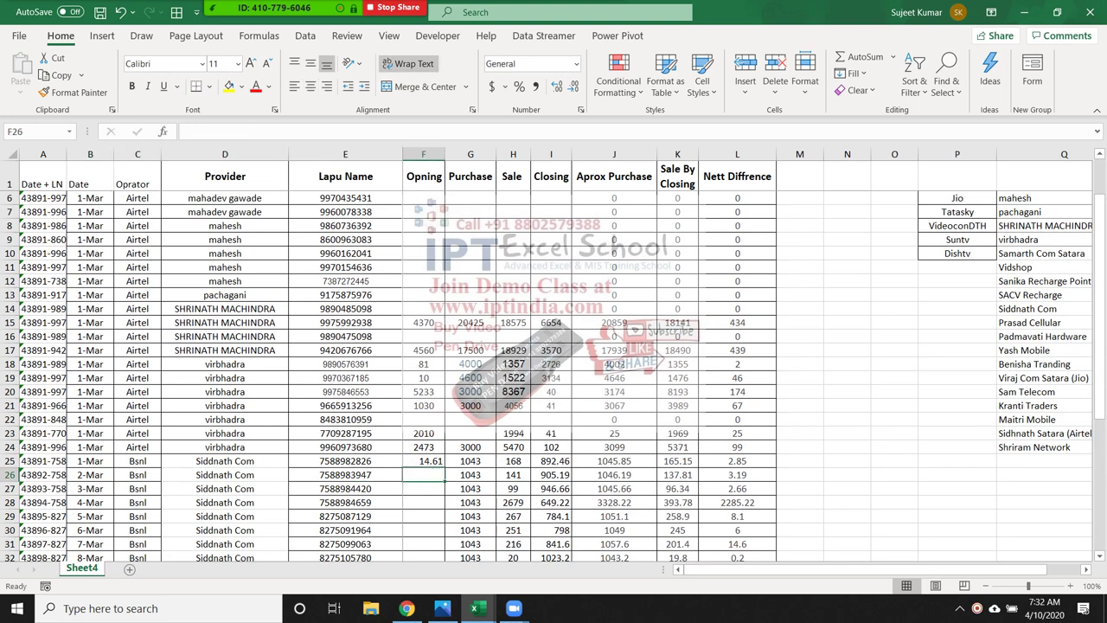
{"action": "type", "text": "=vl"}
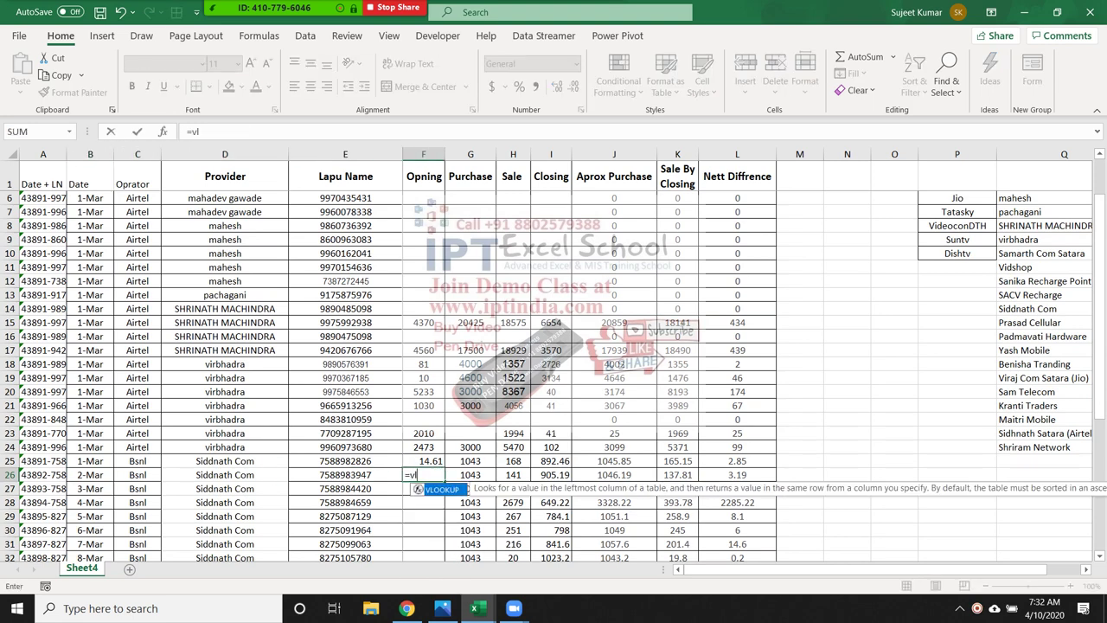
{"action": "key", "text": "Tab"}
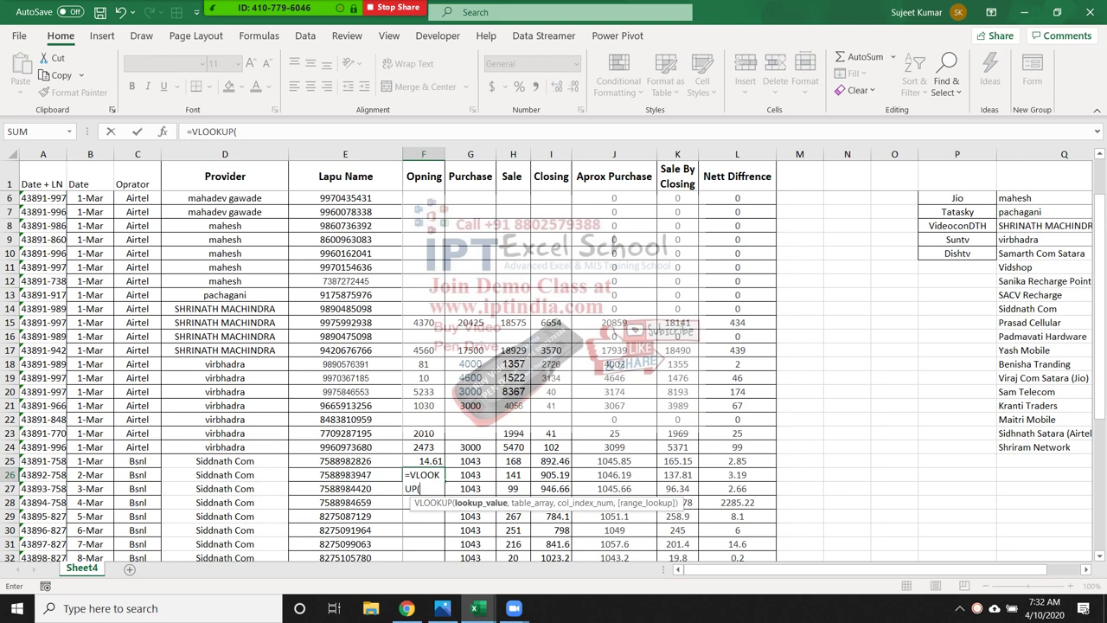
{"action": "key", "text": "Left"}
{"action": "key", "text": "Left"}
{"action": "key", "text": "Left"}
{"action": "key", "text": "Left"}
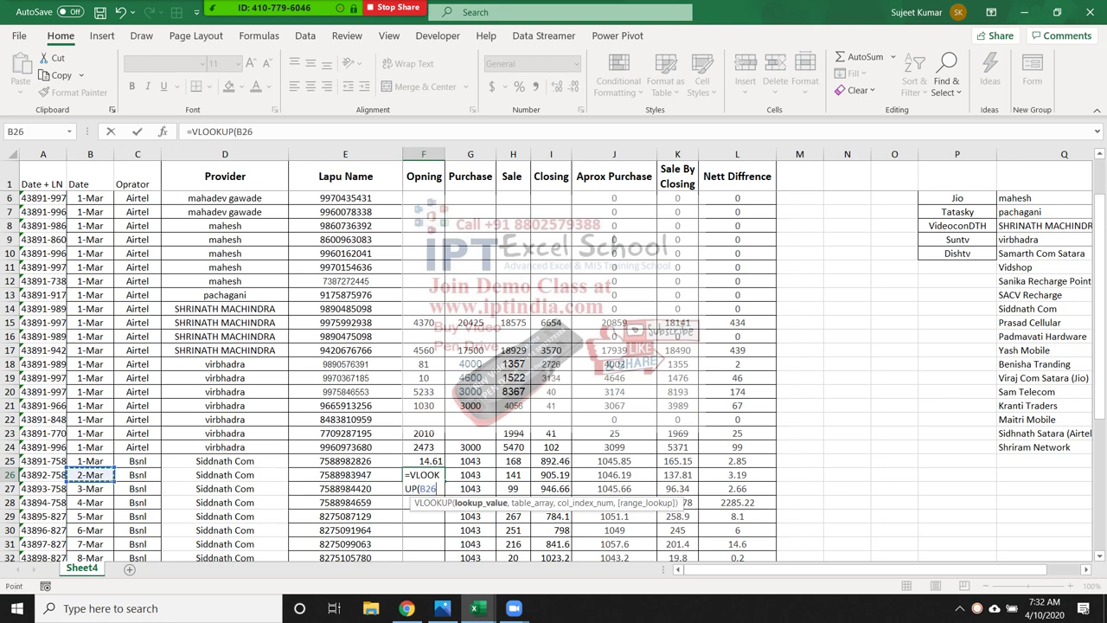
{"action": "type", "text": "-1"}
{"action": "type", "text": "&"}
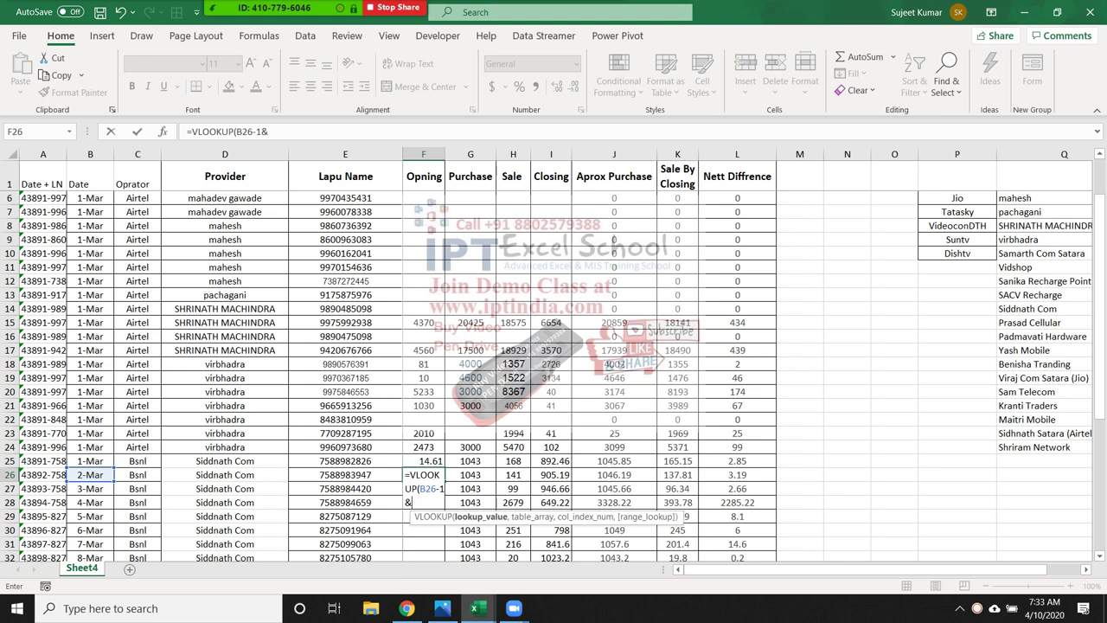
Complete F26 as =VLOOKUP(B26-1&"-"&E26,A1:L25,9,0), which currently returns #N/A.
{"action": "type", "text": "\"-\"&"}
{"action": "key", "text": "Left"}
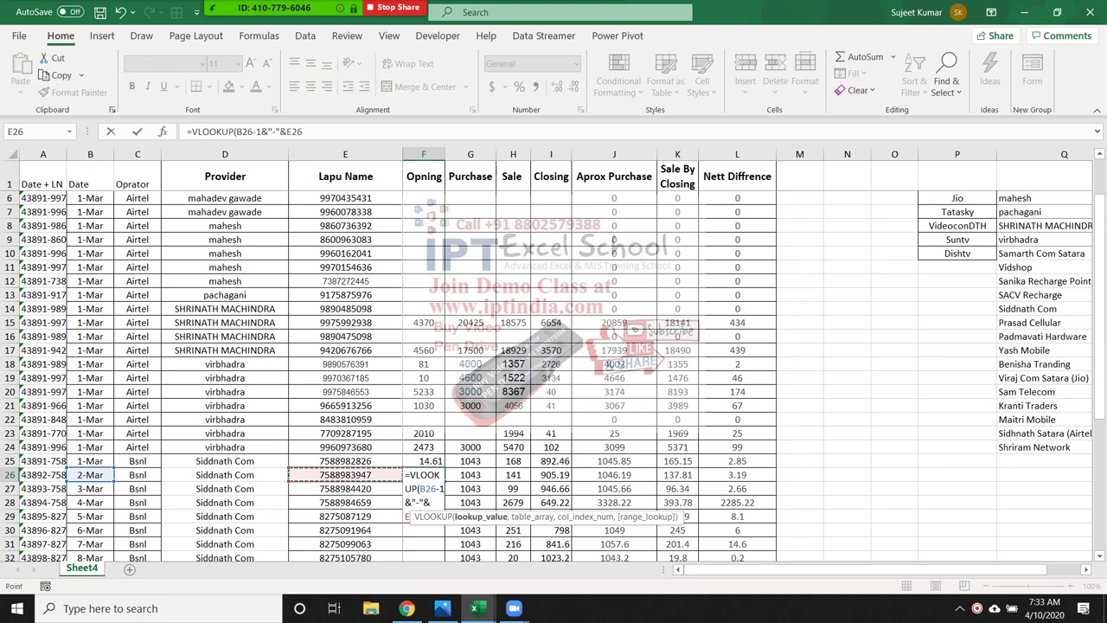
{"action": "type", "text": ","}
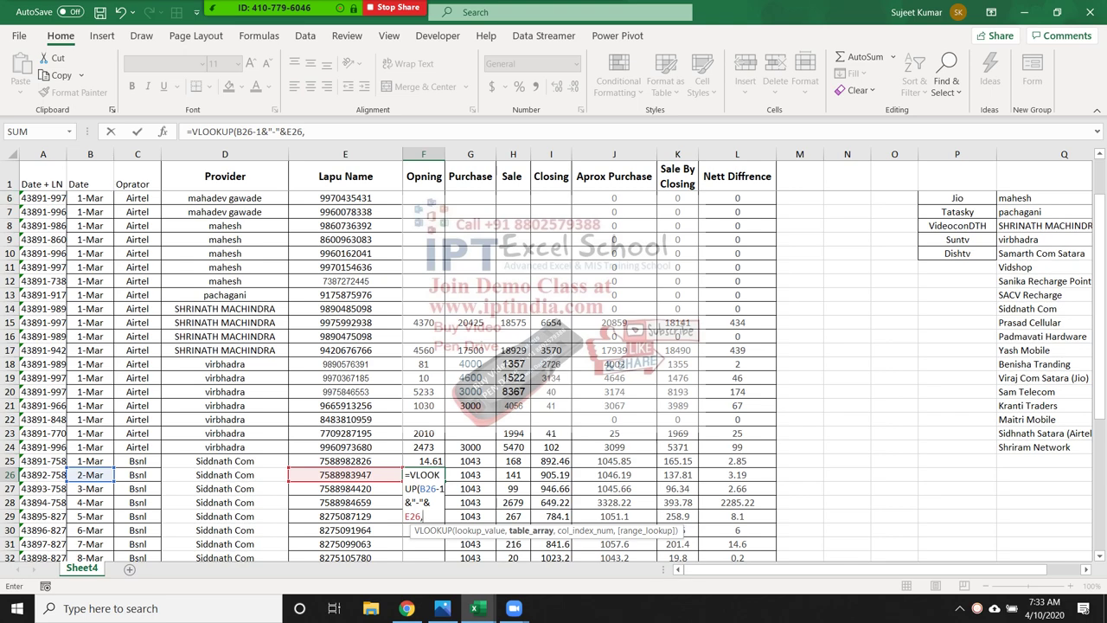
{"action": "mouse_move", "coordinate": [43, 176]}
{"action": "left_mouse_down"}
{"action": "mouse_move", "coordinate": [776, 428]}
{"action": "mouse_move", "coordinate": [776, 524]}
{"action": "left_mouse_up"}
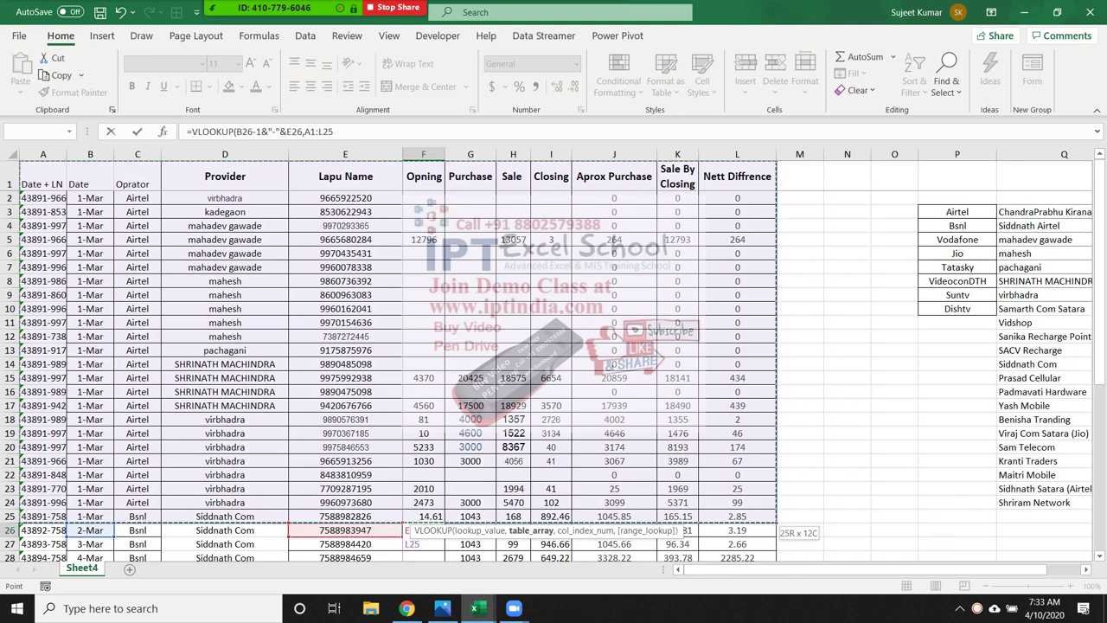
{"action": "left_click_drag", "start_coordinate": [777, 524], "coordinate": [775, 522]}
{"action": "type", "text": ","}
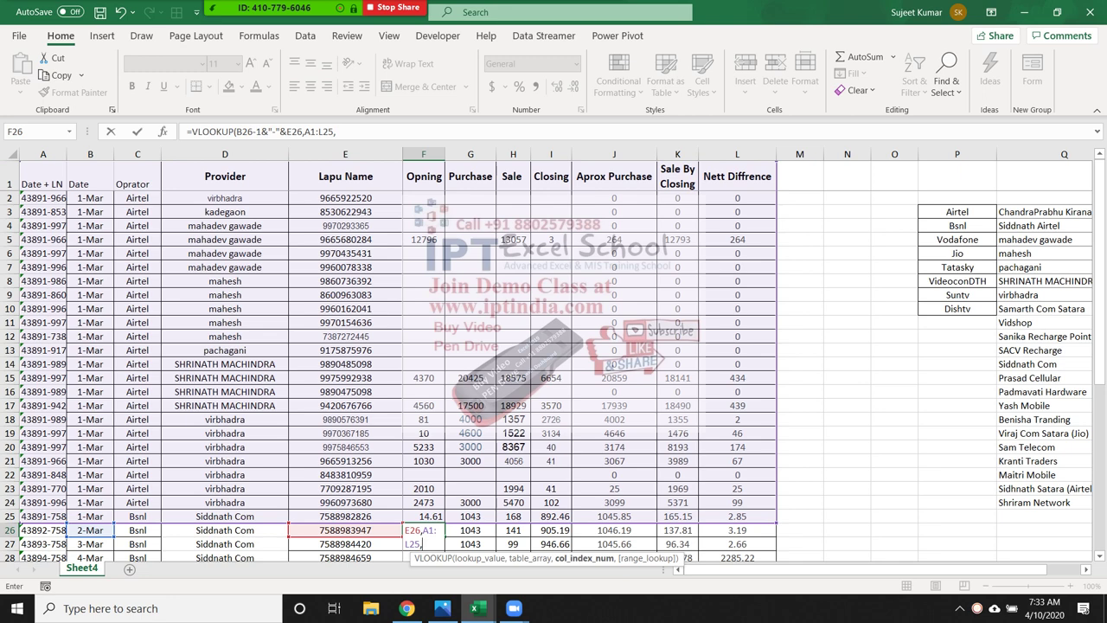
{"action": "type", "text": "9,0"}
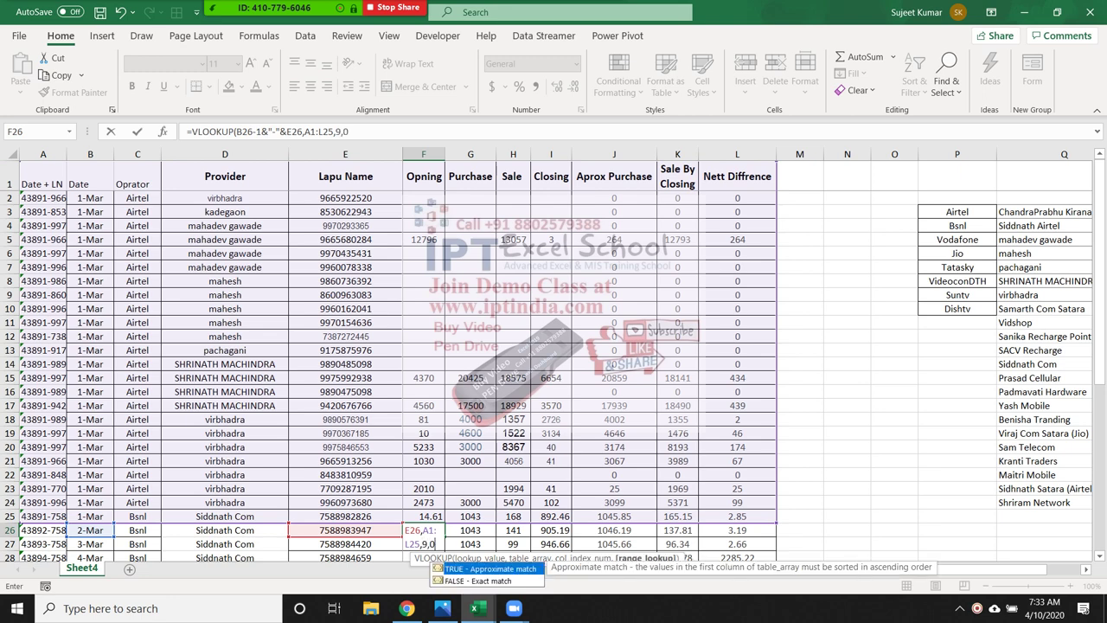
{"action": "key", "text": "Return"}
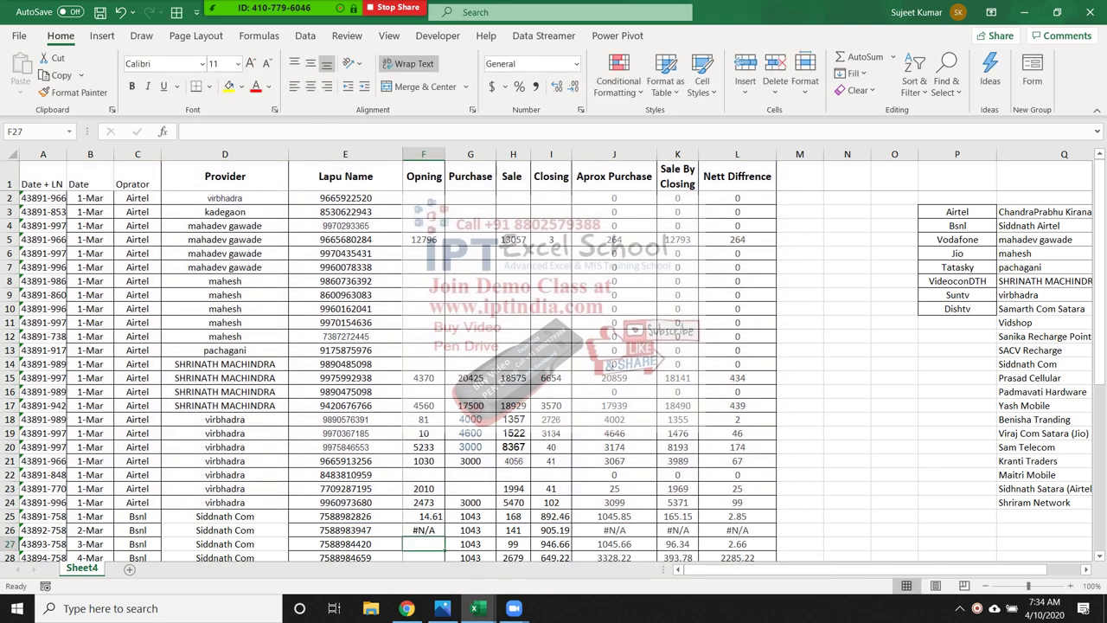
Search column E for E26's number with Ctrl+F, finding no match.
{"action": "key", "text": "Up"}
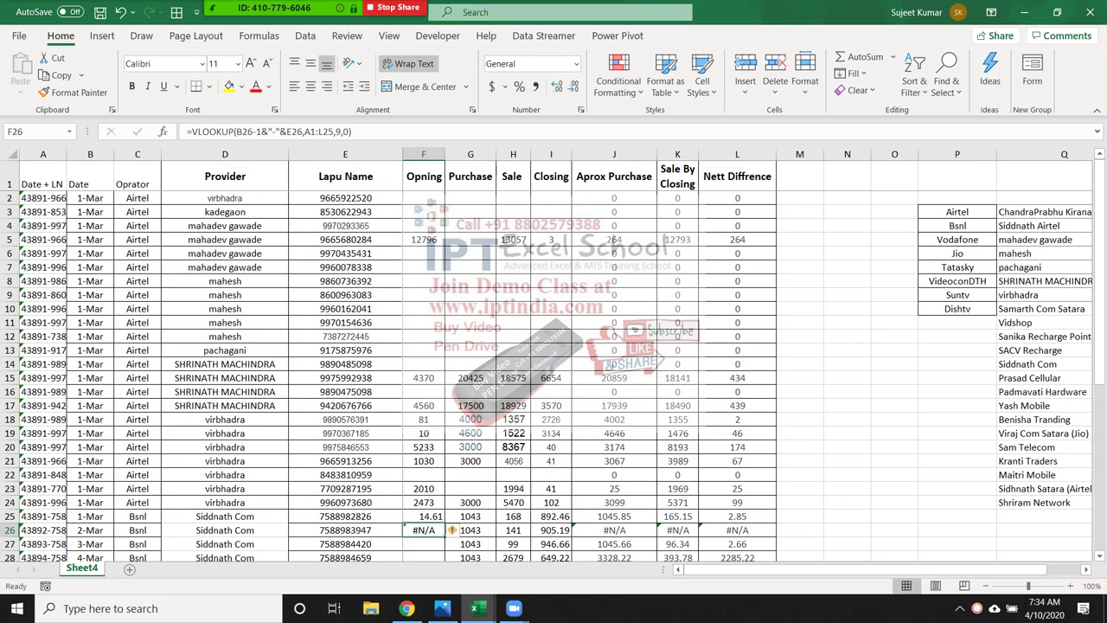
{"action": "key", "text": "F2"}
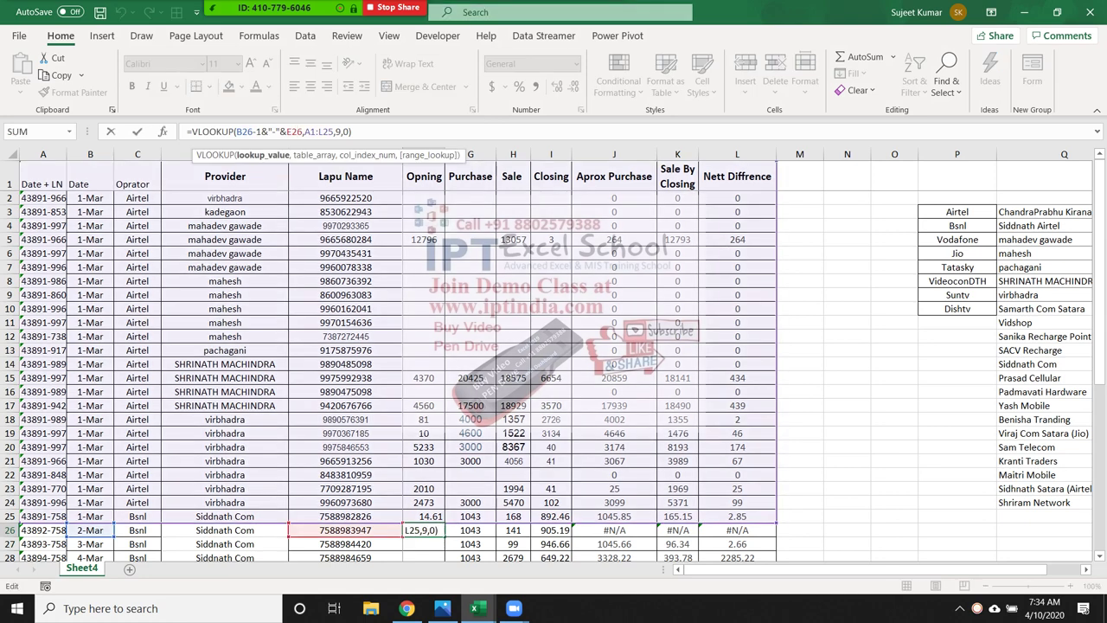
{"action": "key", "text": "Escape"}
{"action": "key", "text": "Left"}
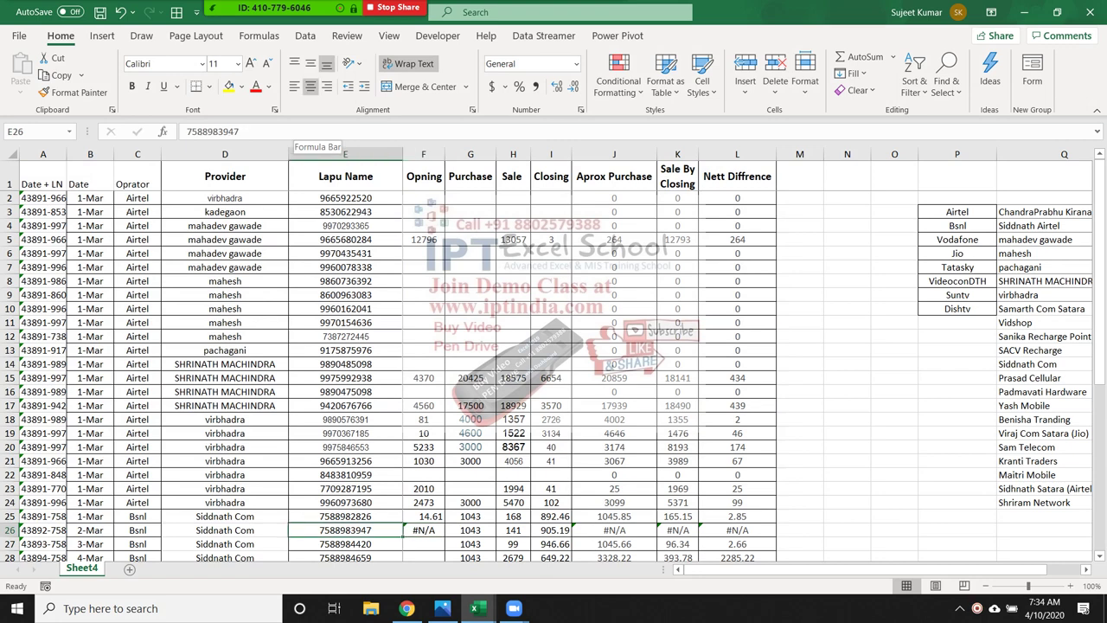
{"action": "key", "text": "ctrl+c"}
{"action": "key", "text": "Up"}
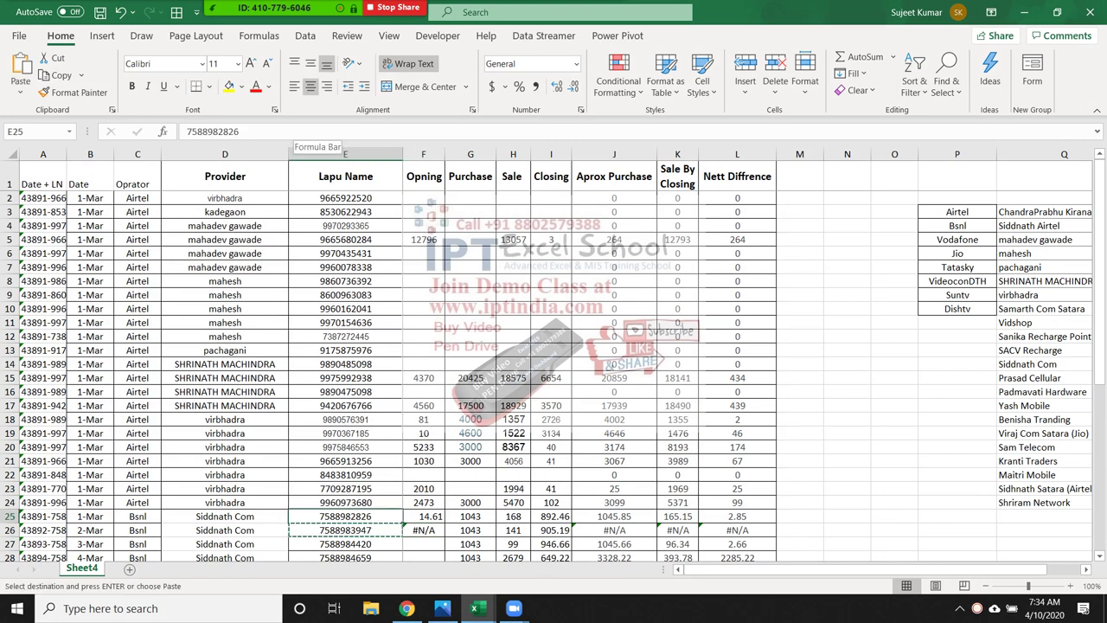
{"action": "key", "text": "ctrl+shift+Up"}
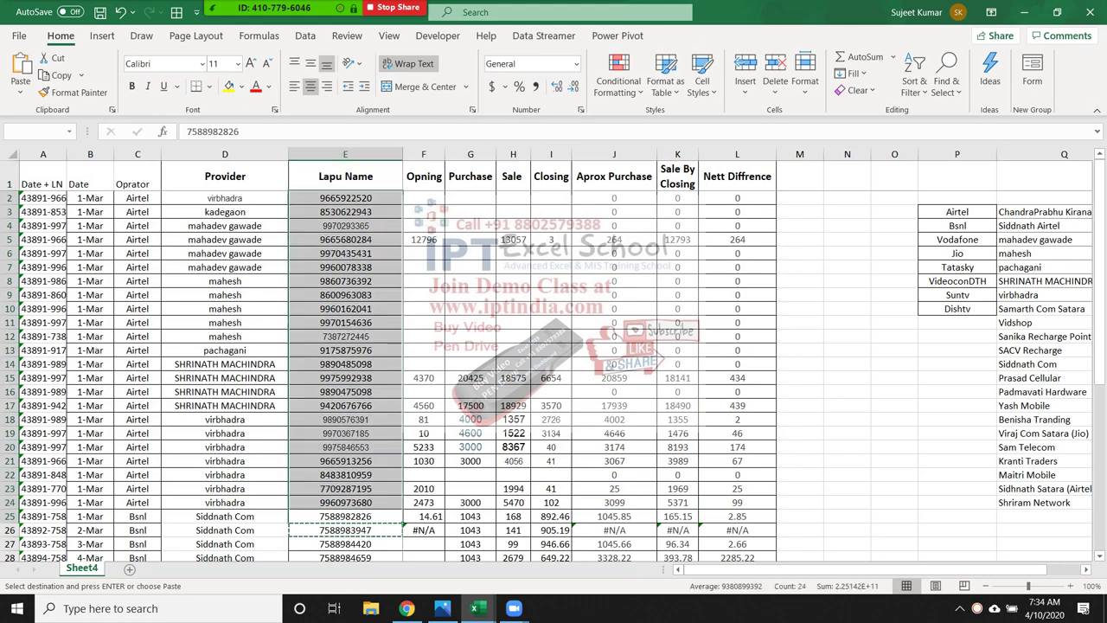
{"action": "key", "text": "ctrl+f"}
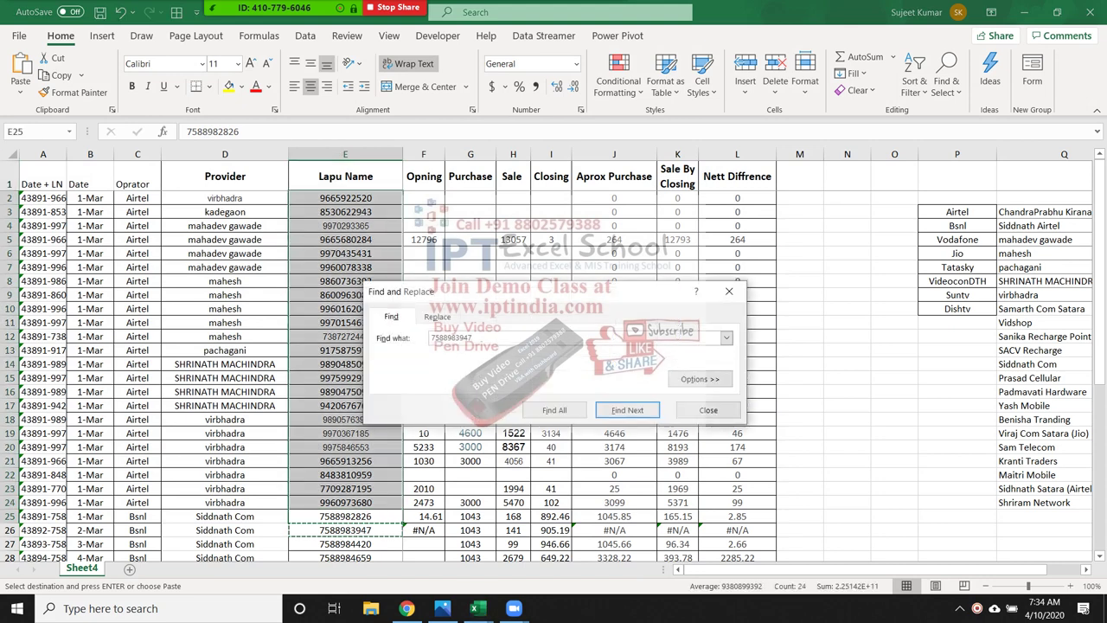
{"action": "key", "text": "Return"}
{"action": "key", "text": "Return"}
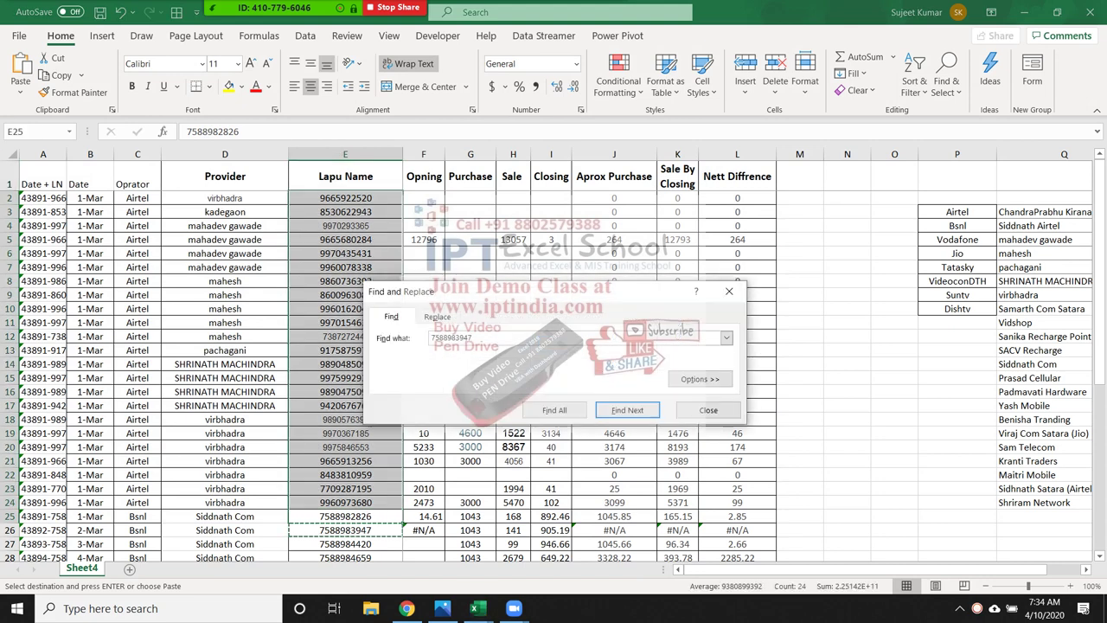
{"action": "key", "text": "Return"}
{"action": "key", "text": "Return"}
{"action": "key", "text": "Escape"}
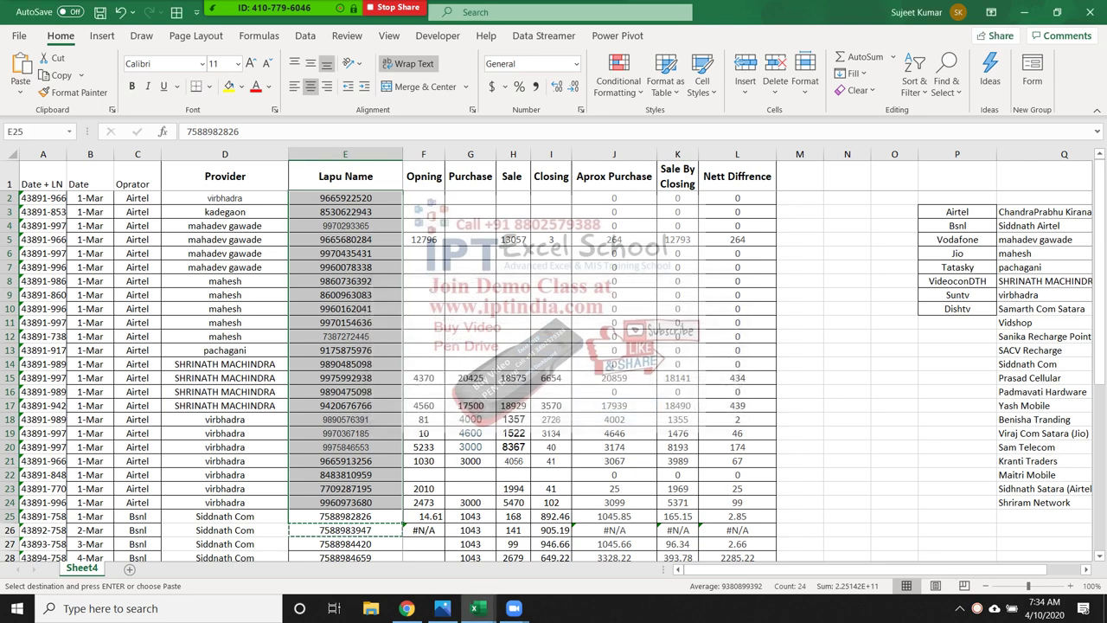
{"action": "key", "text": "Escape"}
{"action": "left_click", "coordinate": [422, 529]}
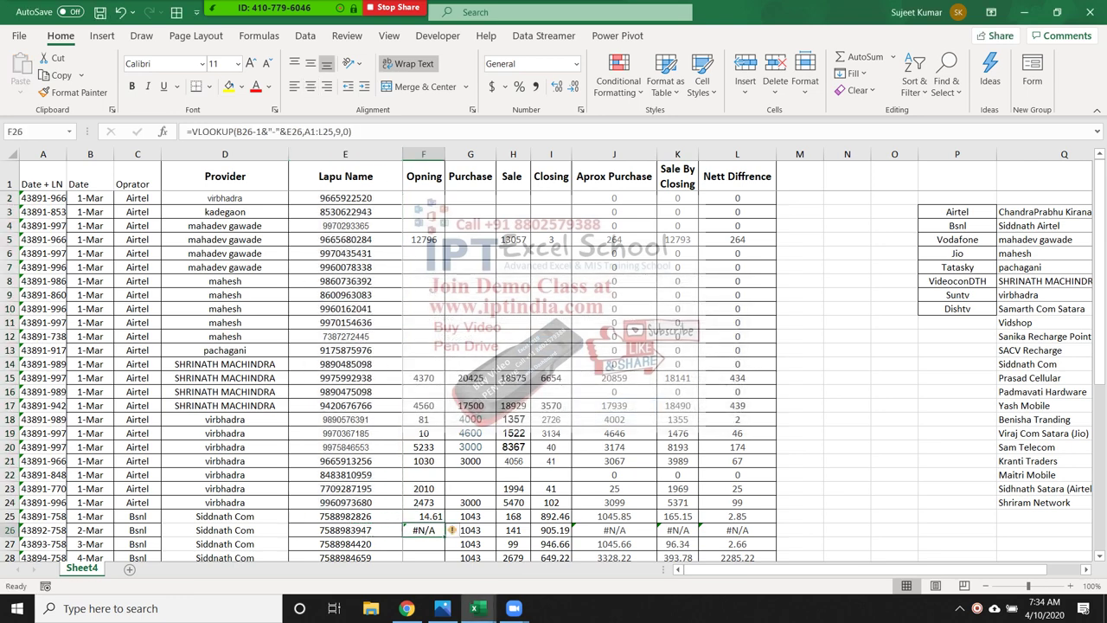
{"action": "left_click", "coordinate": [345, 197]}
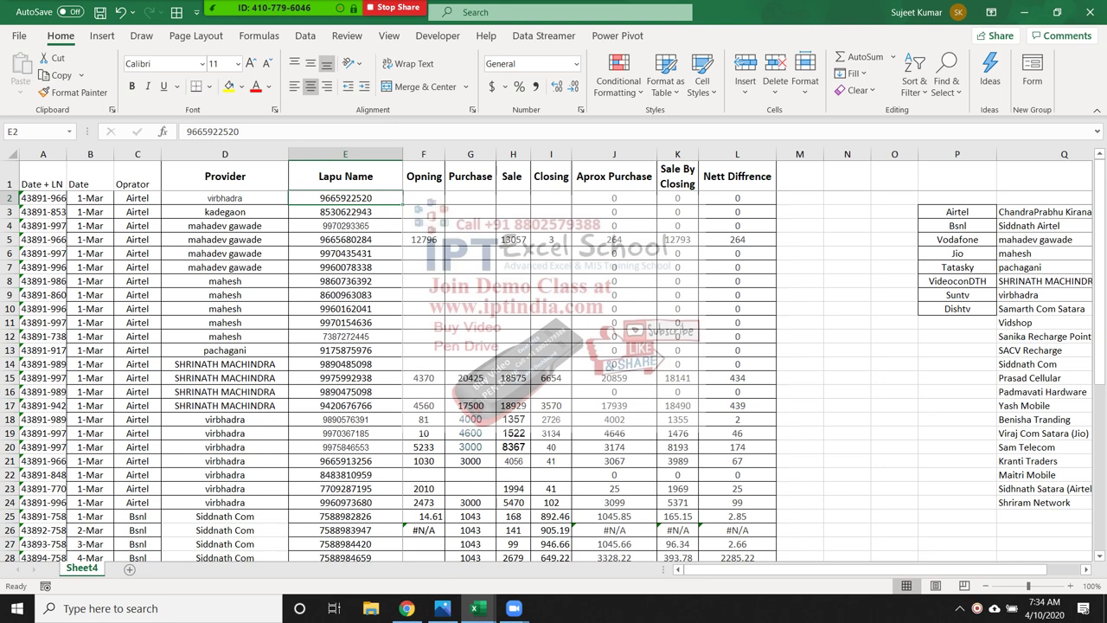
{"action": "key", "text": "Down"}
{"action": "key", "text": "Down"}
{"action": "key", "text": "Down"}
{"action": "key", "text": "Down"}
{"action": "key", "text": "Down"}
{"action": "key", "text": "Down"}
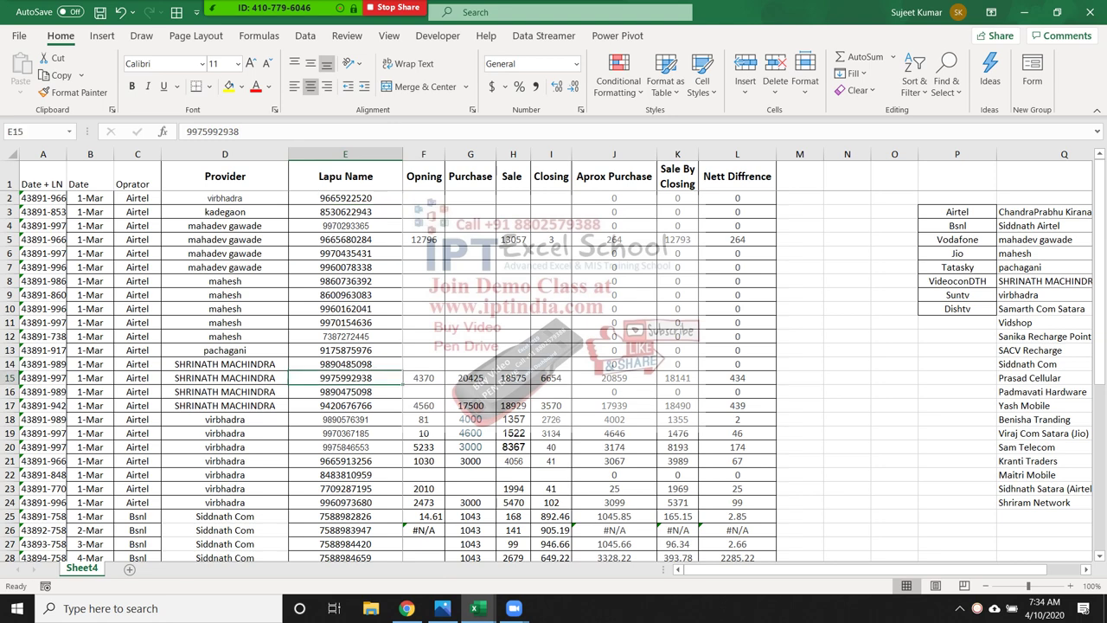
{"action": "key", "text": "ctrl+c"}
{"action": "key", "text": "Down"}
{"action": "key", "text": "Down"}
{"action": "key", "text": "Down"}
{"action": "key", "text": "ctrl+v"}
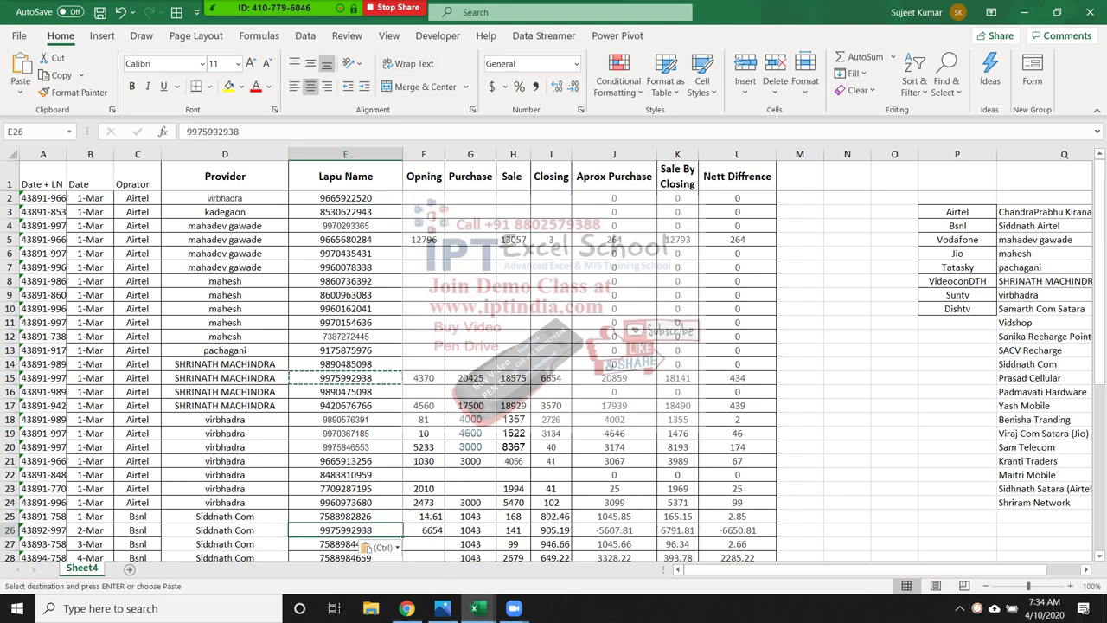
{"action": "key", "text": "Right"}
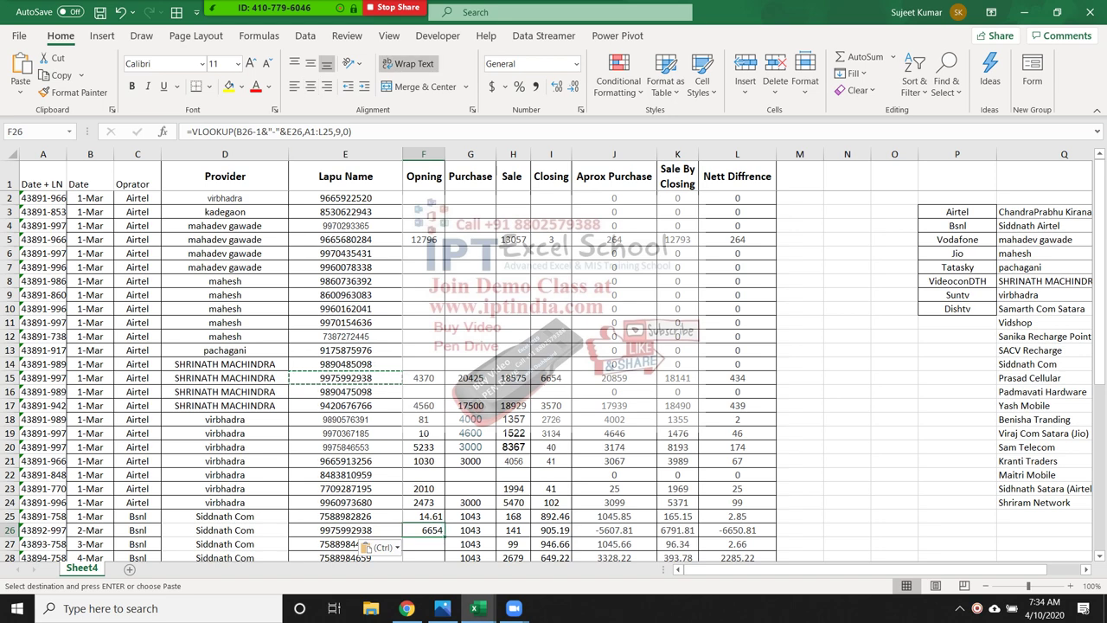
{"action": "left_click", "coordinate": [191, 131]}
Wrap F26's lookup in IFERROR returning 0 and lock the range start at $A$1.
{"action": "type", "text": "if"}
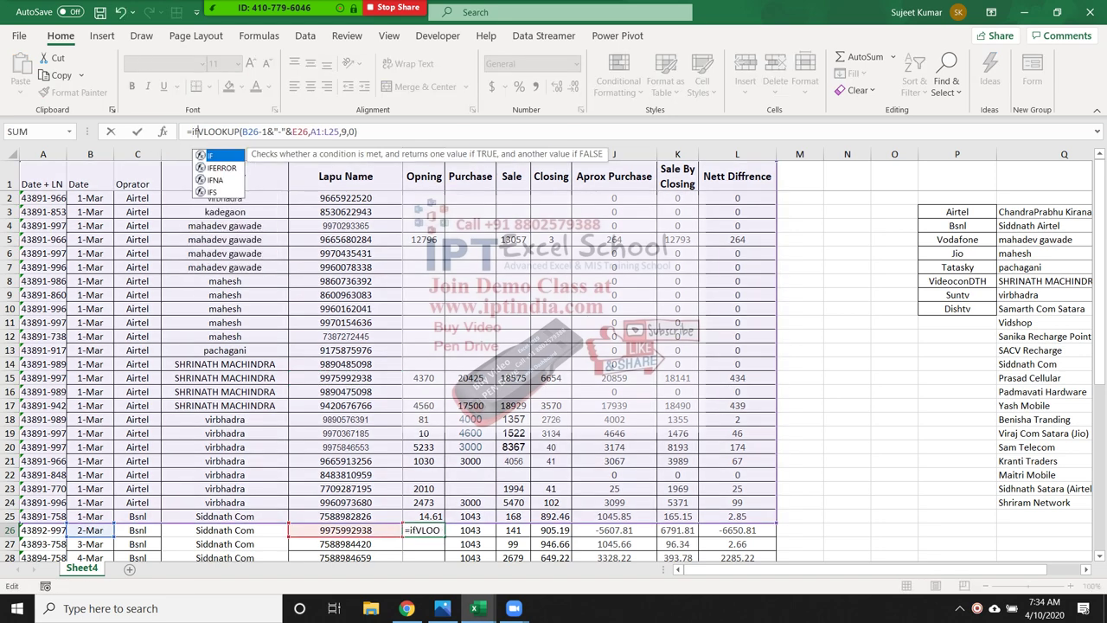
{"action": "key", "text": "Down"}
{"action": "key", "text": "Tab"}
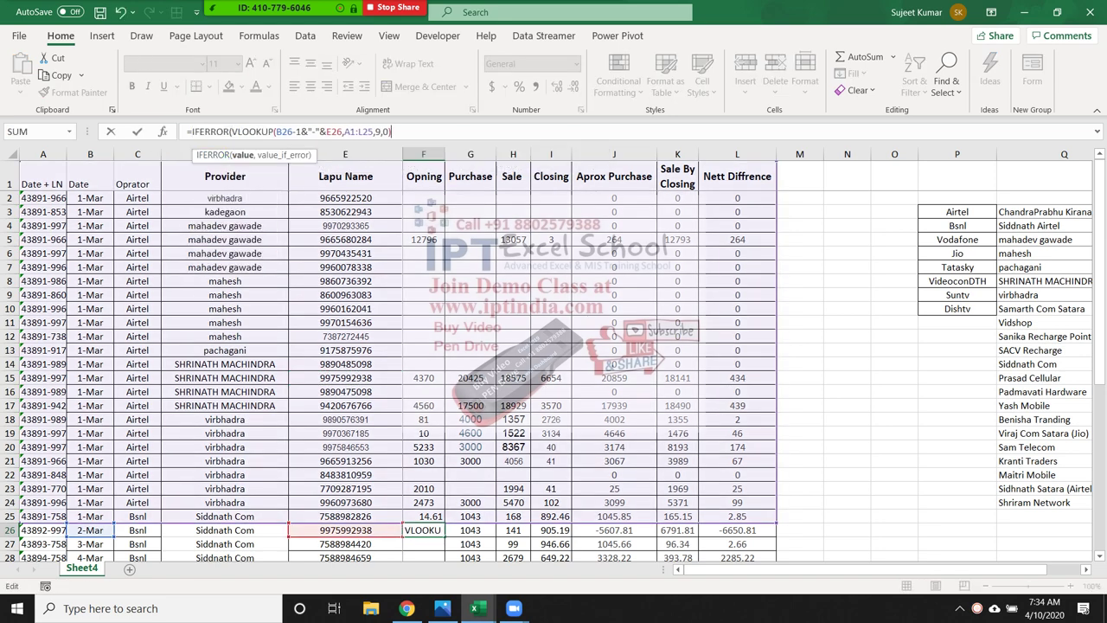
{"action": "type", "text": ",0"}
{"action": "type", "text": ")"}
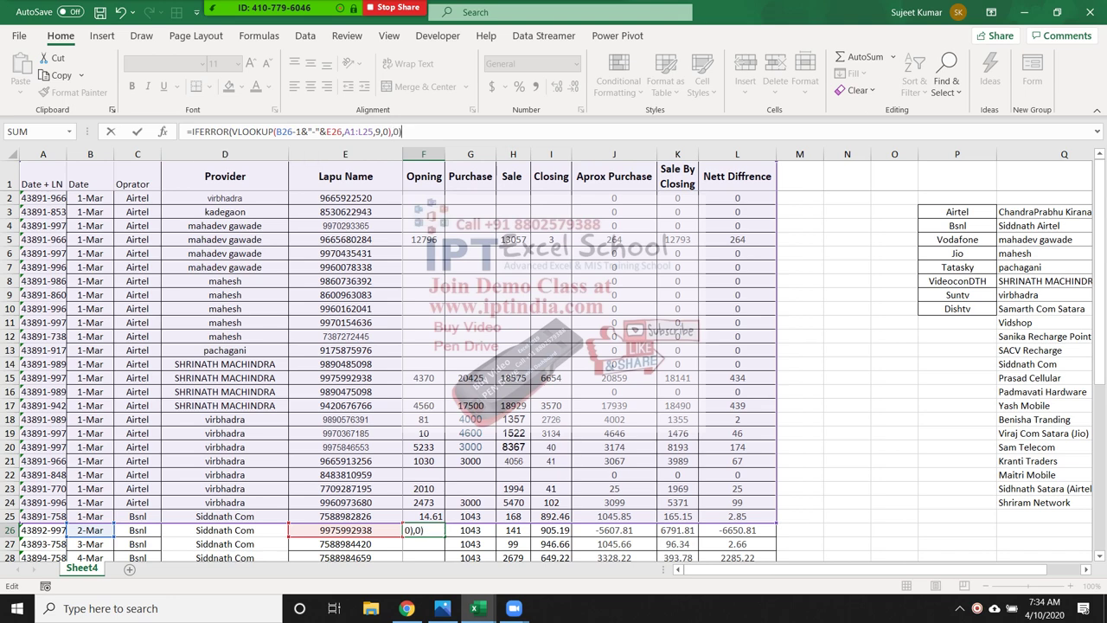
{"action": "key", "text": "ctrl+Return"}
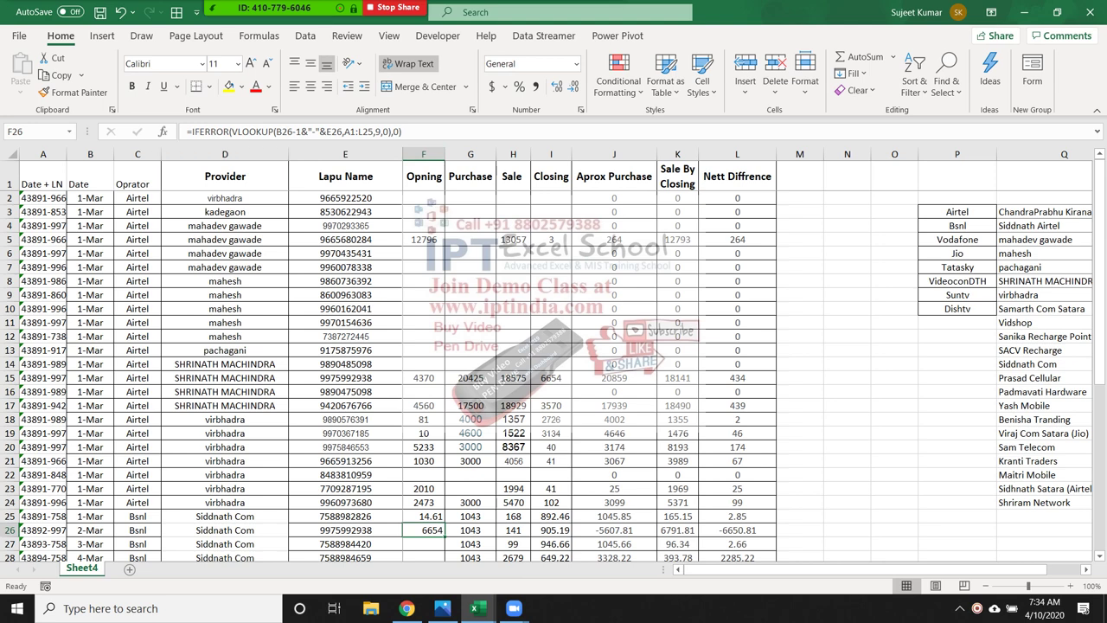
{"action": "left_click", "coordinate": [282, 132]}
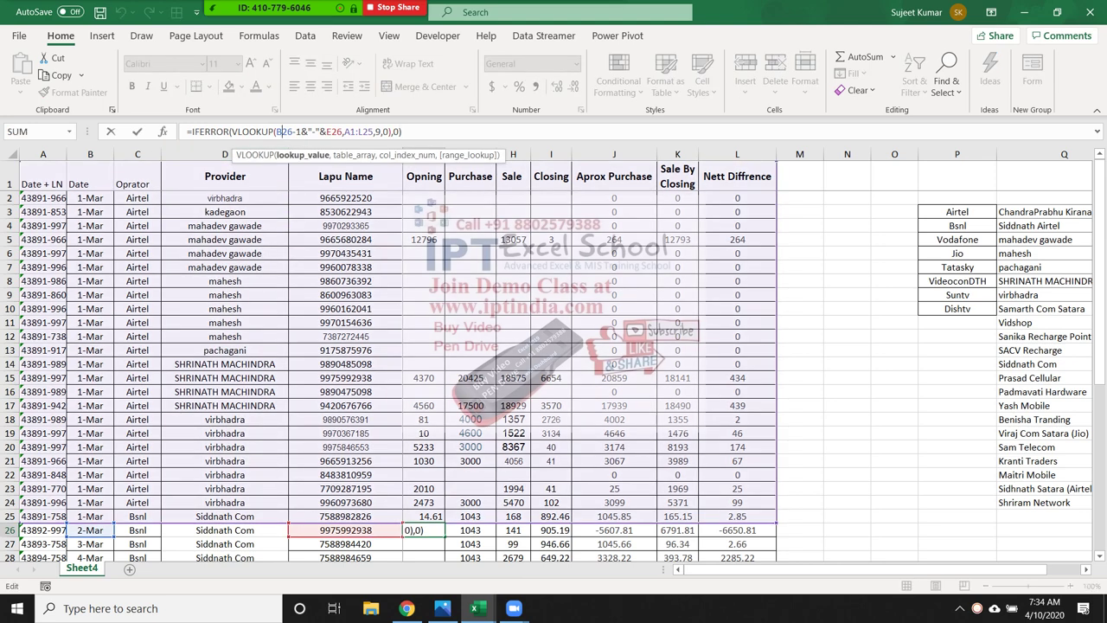
{"action": "left_click", "coordinate": [347, 132]}
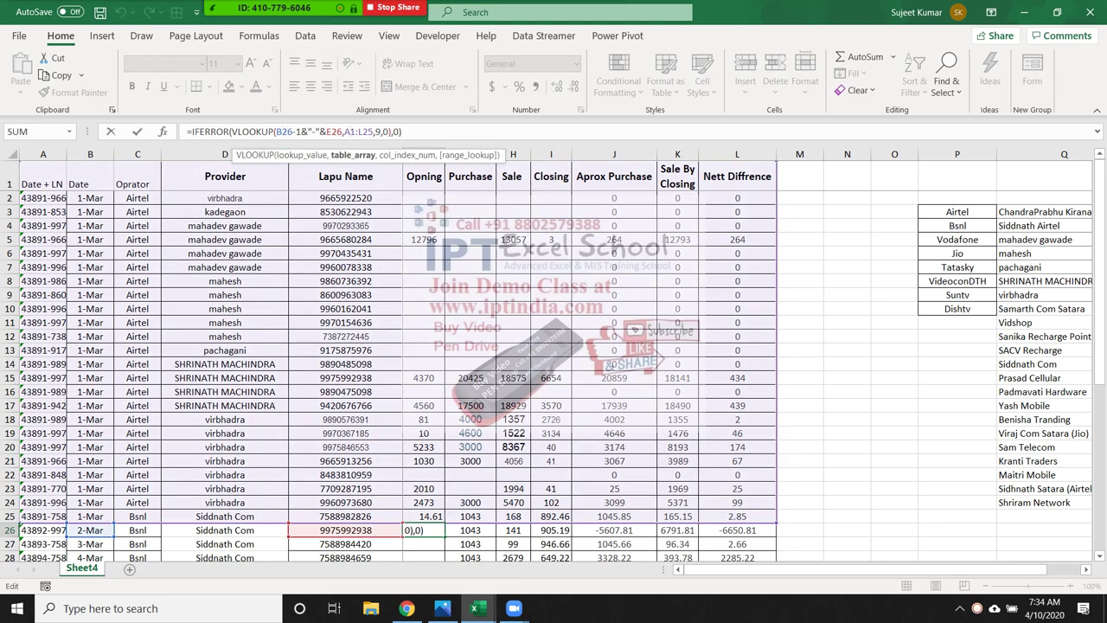
{"action": "key", "text": "F4"}
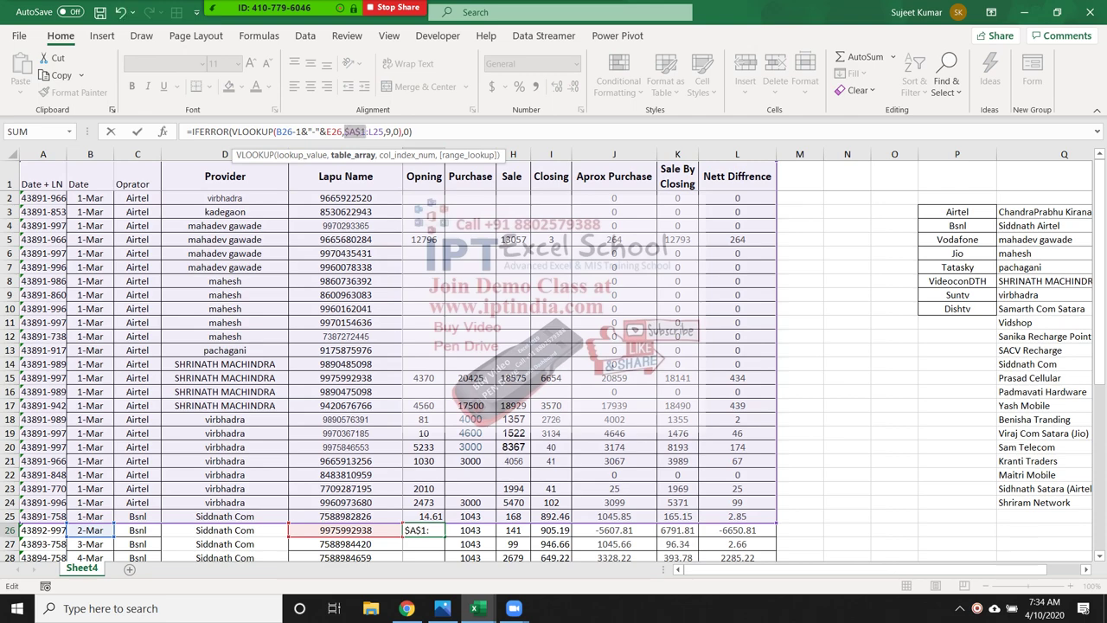
{"action": "key", "text": "Return"}
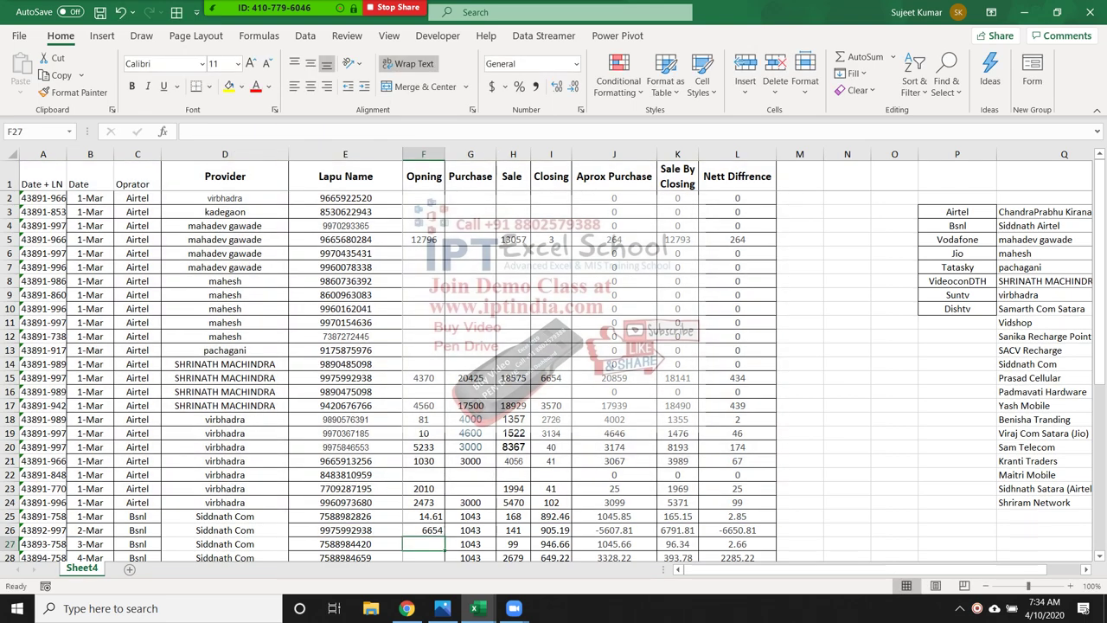
Fill the F26 opening formula down through F46 with Ctrl+D.
{"action": "key", "text": "Up"}
{"action": "key", "text": "Left"}
{"action": "key", "text": "ctrl+Down"}
{"action": "key", "text": "Right"}
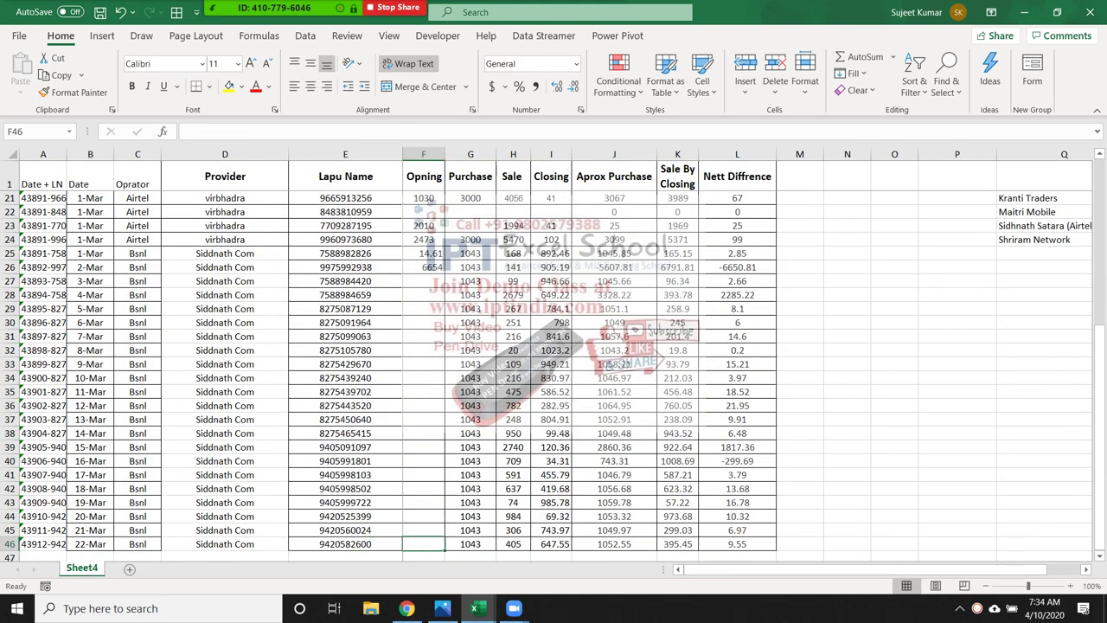
{"action": "key", "text": "ctrl+shift+Up"}
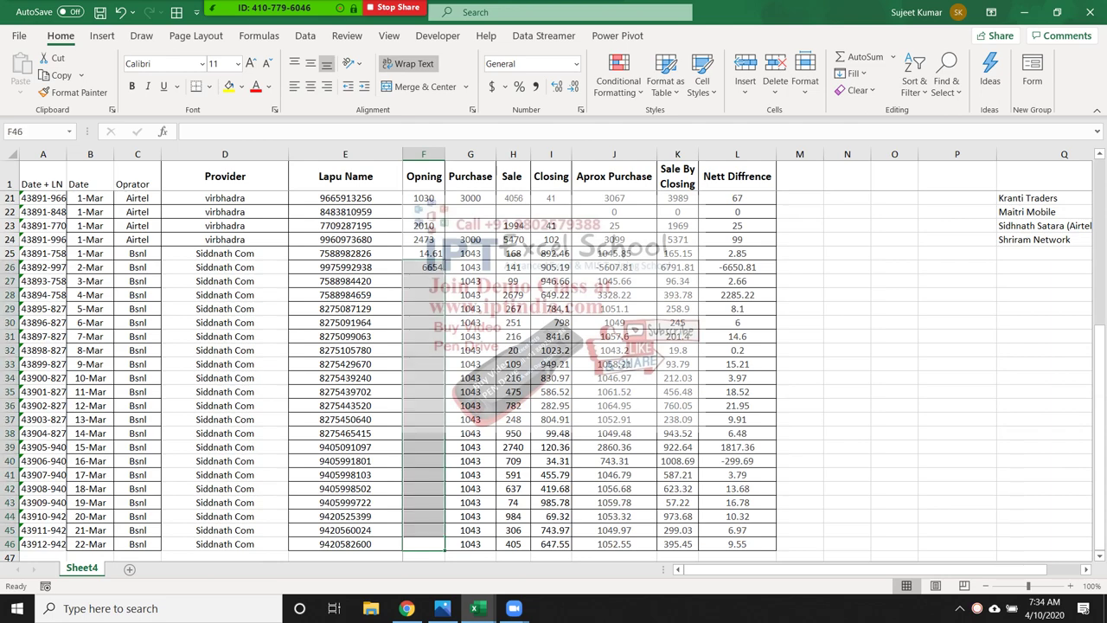
{"action": "key", "text": "ctrl+d"}
{"action": "key", "text": "ctrl+Down"}
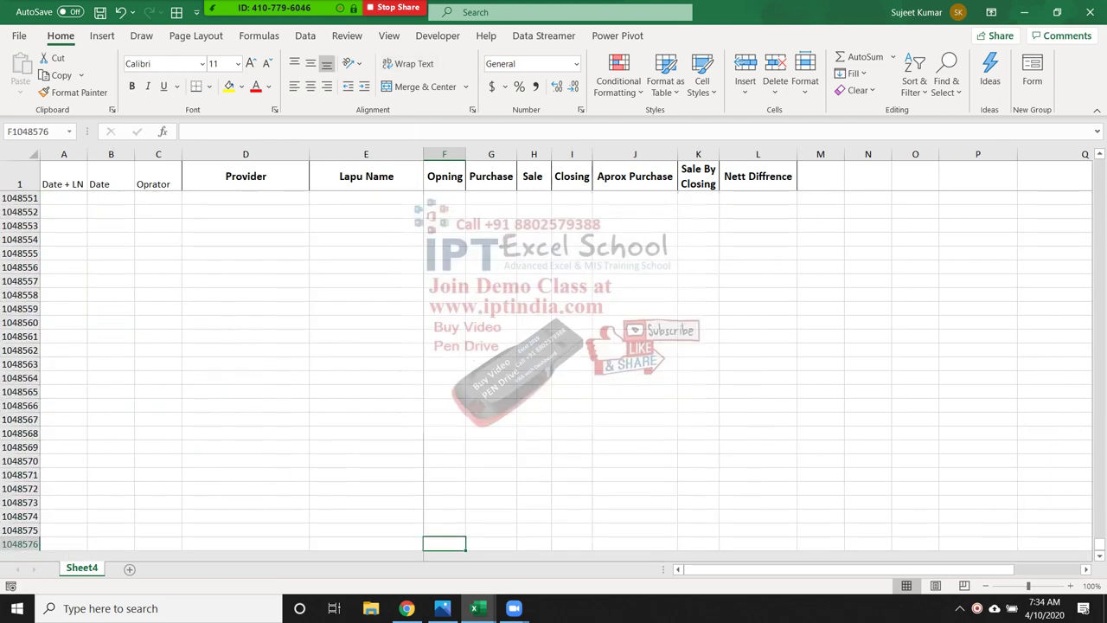
{"action": "key", "text": "ctrl+Up"}
{"action": "key", "text": "ctrl+Up"}
{"action": "key", "text": "ctrl+Up"}
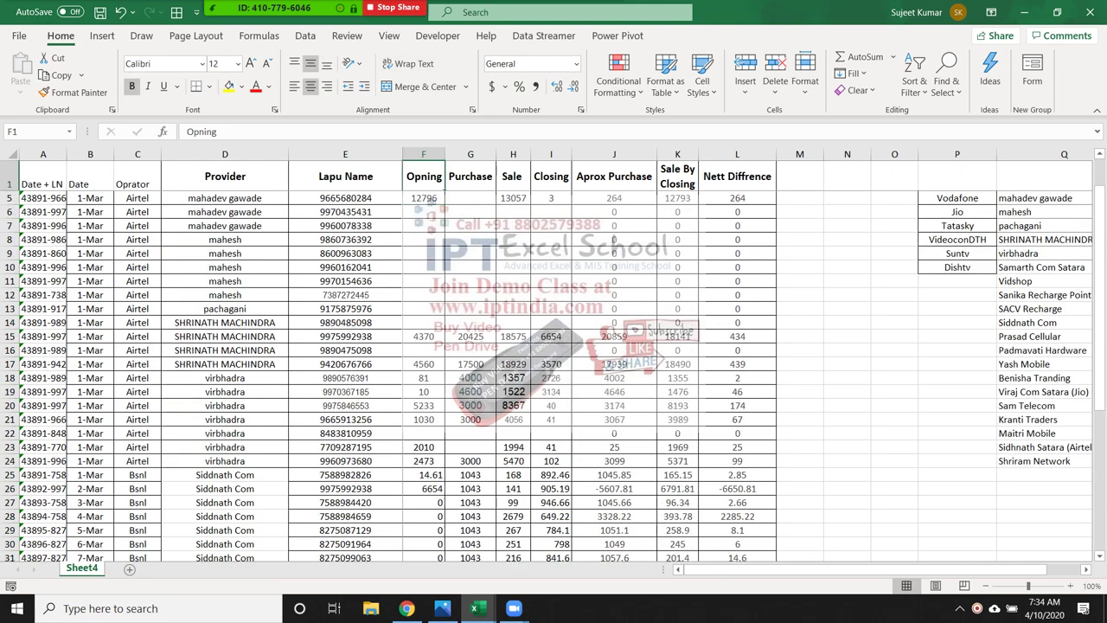
{"action": "key", "text": "Left"}
{"action": "key", "text": "Left"}
{"action": "key", "text": "Left"}
{"action": "key", "text": "Left"}
{"action": "key", "text": "Left"}
Inspect the B2 date, E2 number and A2's =B2&"-"&E2 key formula.
{"action": "key", "text": "Down"}
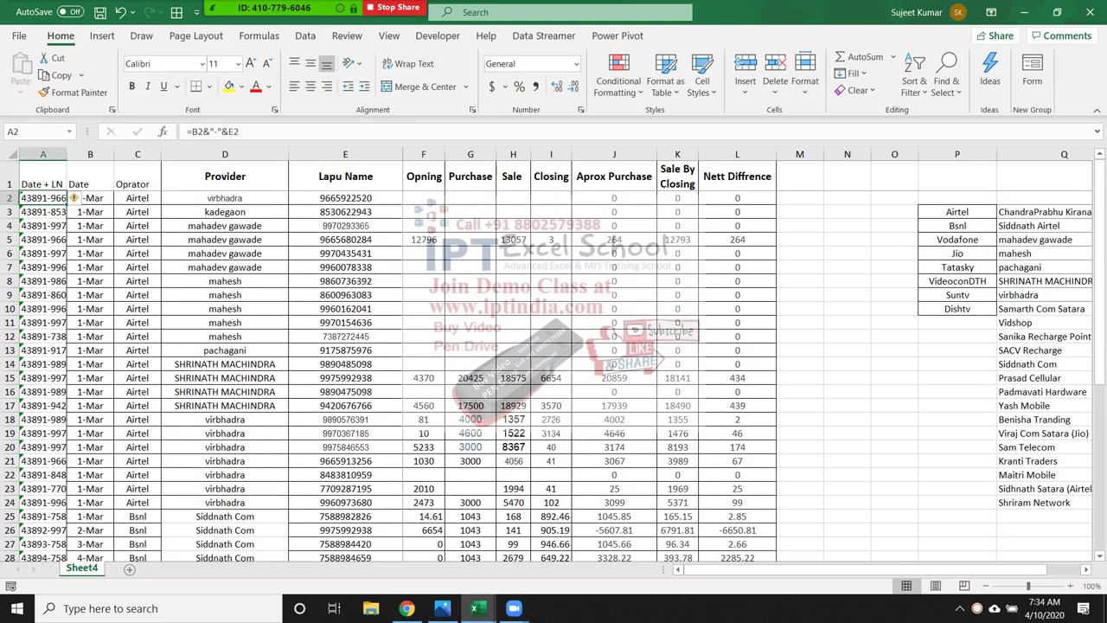
{"action": "left_click", "coordinate": [90, 198]}
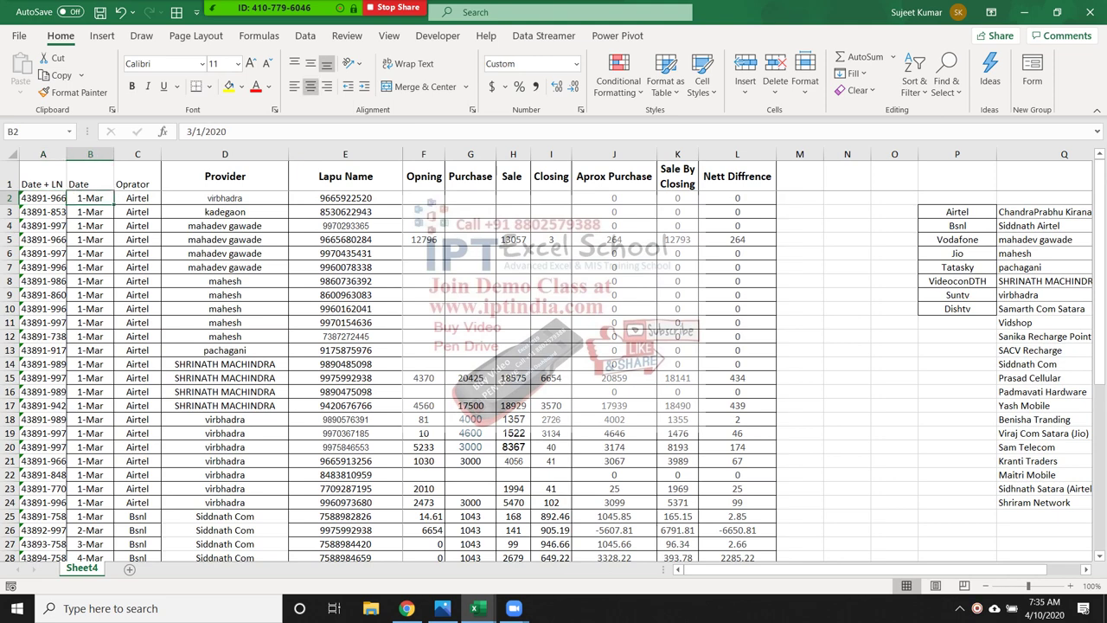
{"action": "left_click", "coordinate": [345, 198]}
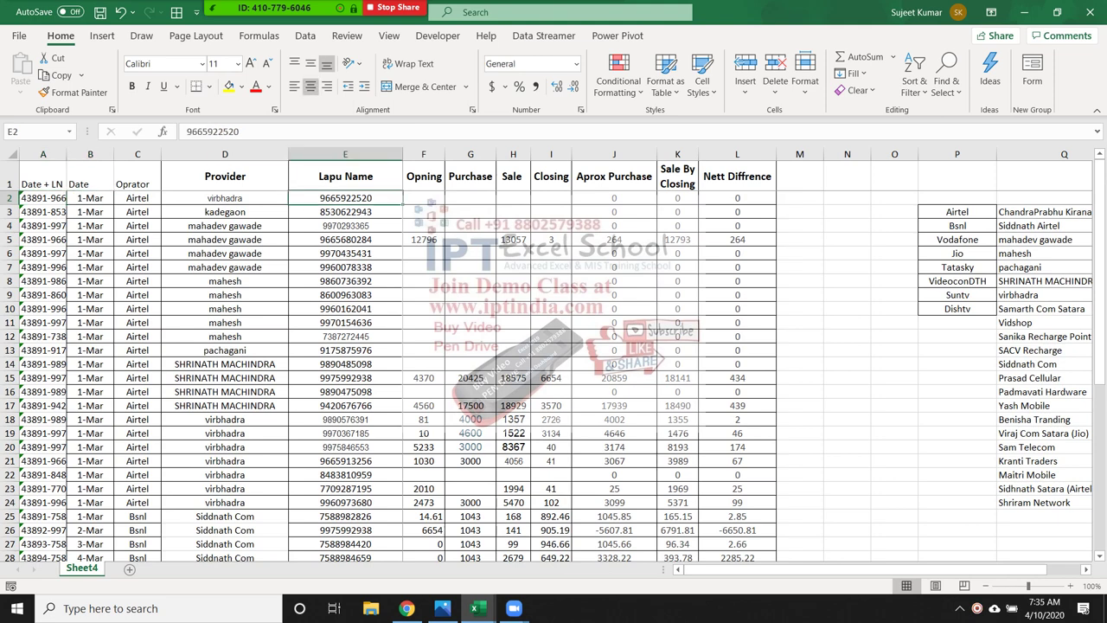
{"action": "left_click", "coordinate": [42, 198]}
{"action": "key", "text": "F2"}
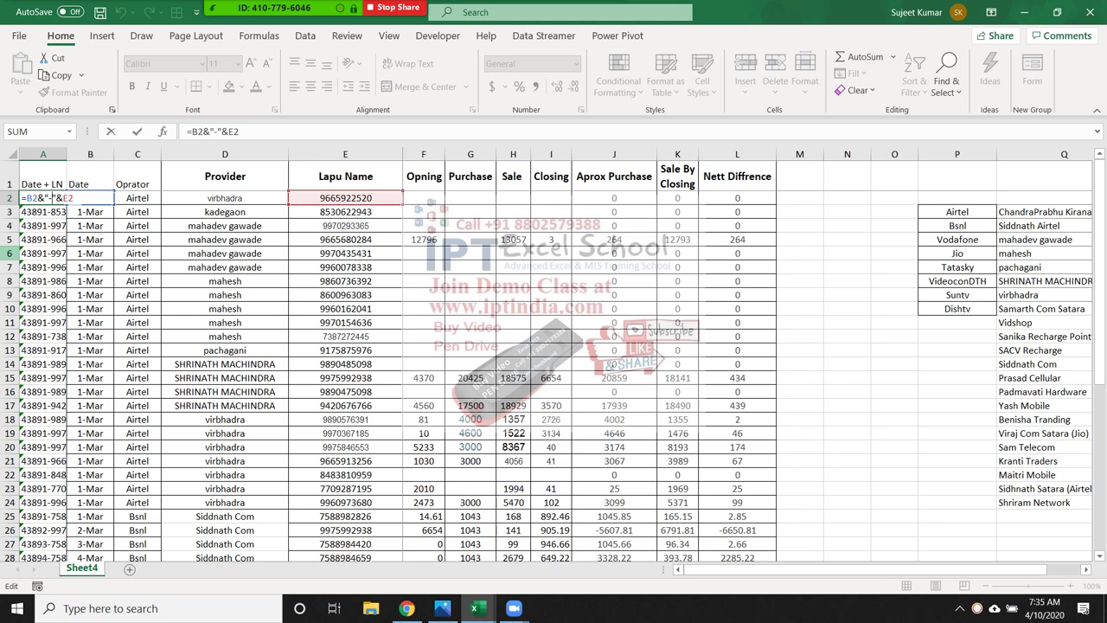
{"action": "key", "text": "Escape"}
{"action": "double_click", "coordinate": [66, 154]}
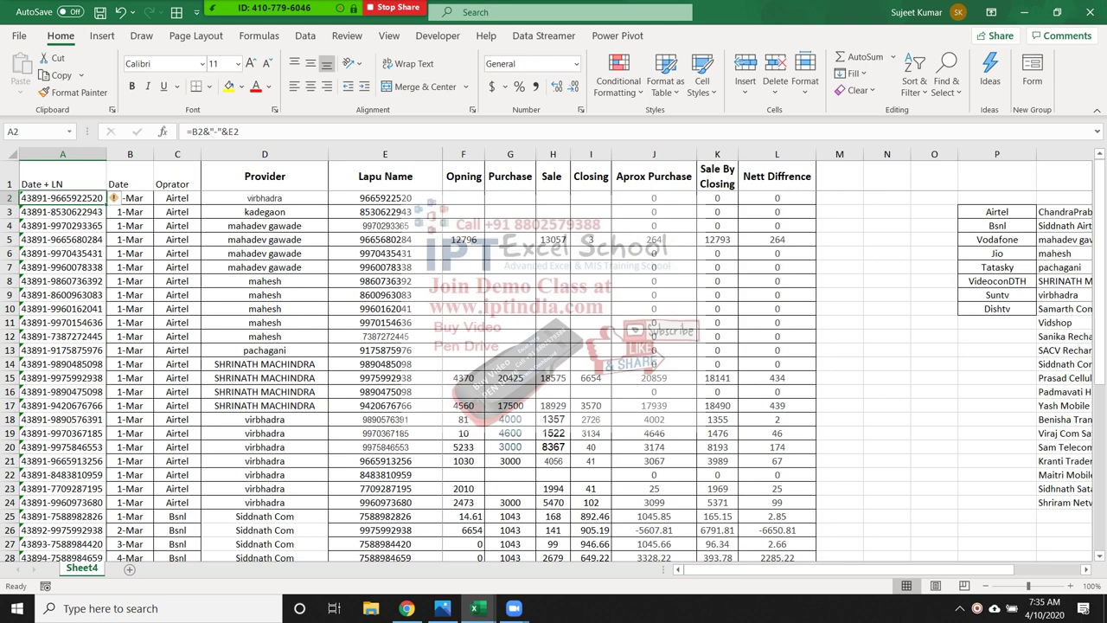
{"action": "left_click", "coordinate": [463, 529]}
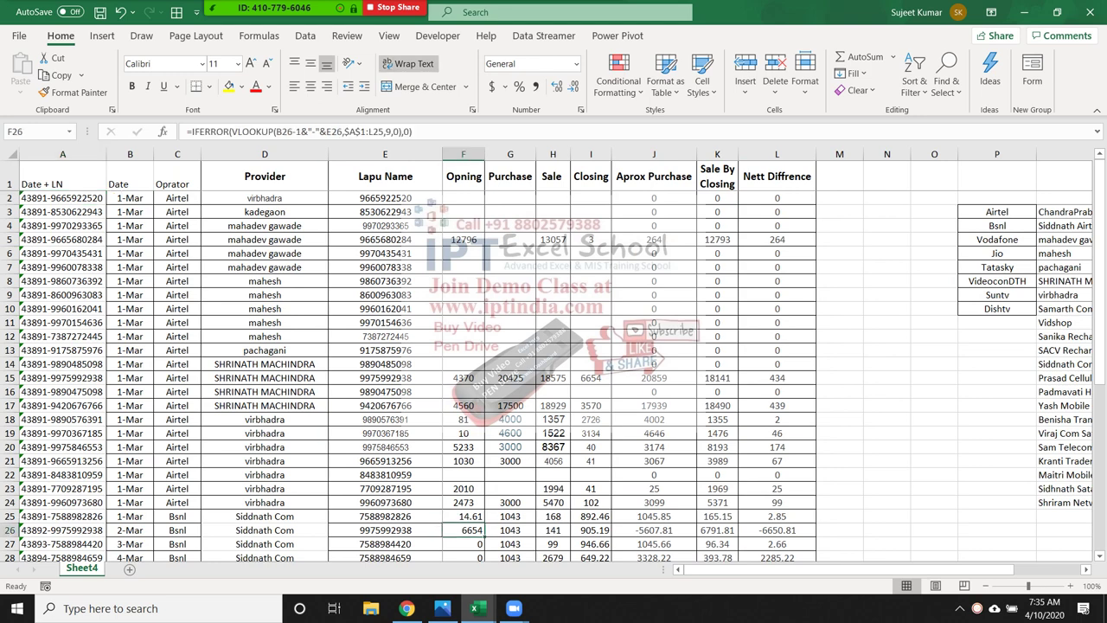
{"action": "scroll", "coordinate": [553, 360], "scroll_direction": "down", "scroll_amount": 1}
{"action": "scroll", "coordinate": [554, 361], "scroll_direction": "down", "scroll_amount": 1}
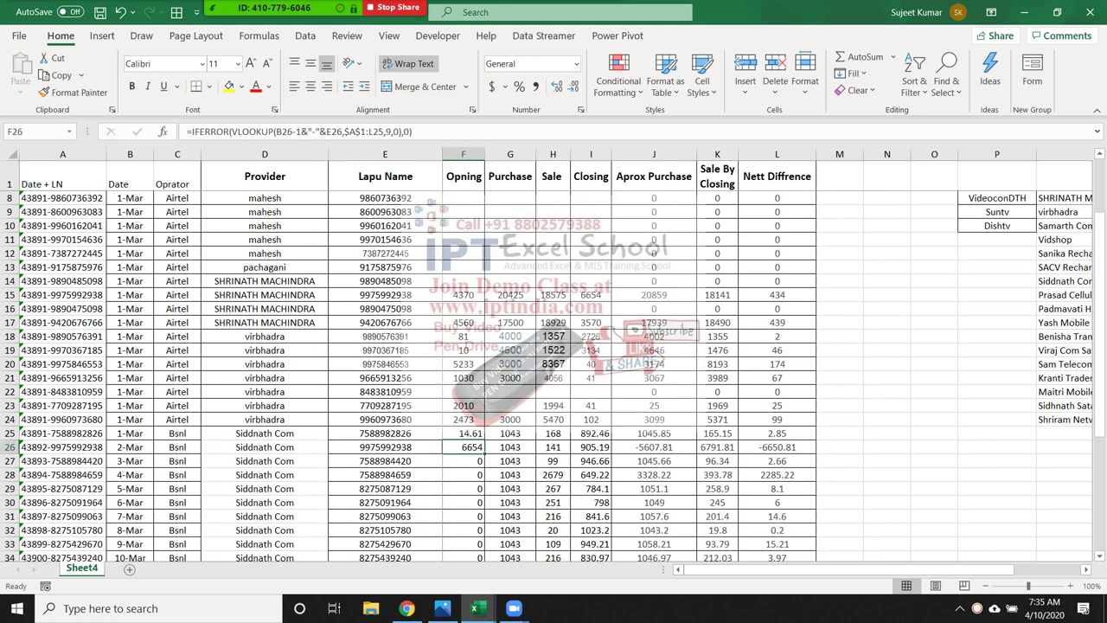
{"action": "left_click", "coordinate": [385, 474]}
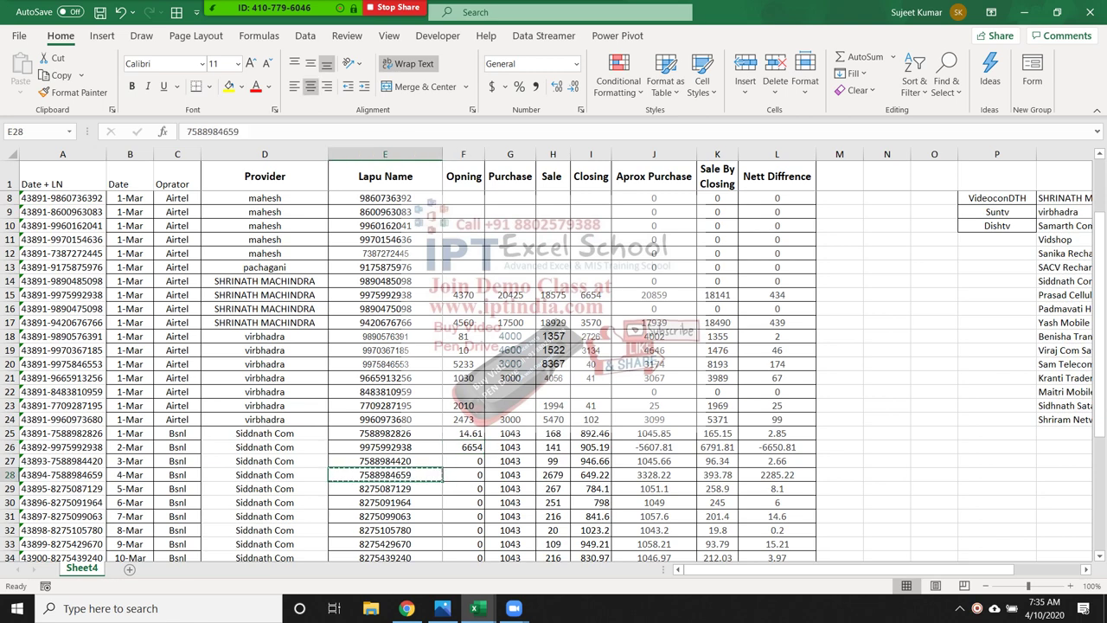
{"action": "key", "text": "ctrl+c"}
{"action": "left_click", "coordinate": [385, 350]}
{"action": "key", "text": "ctrl+v"}
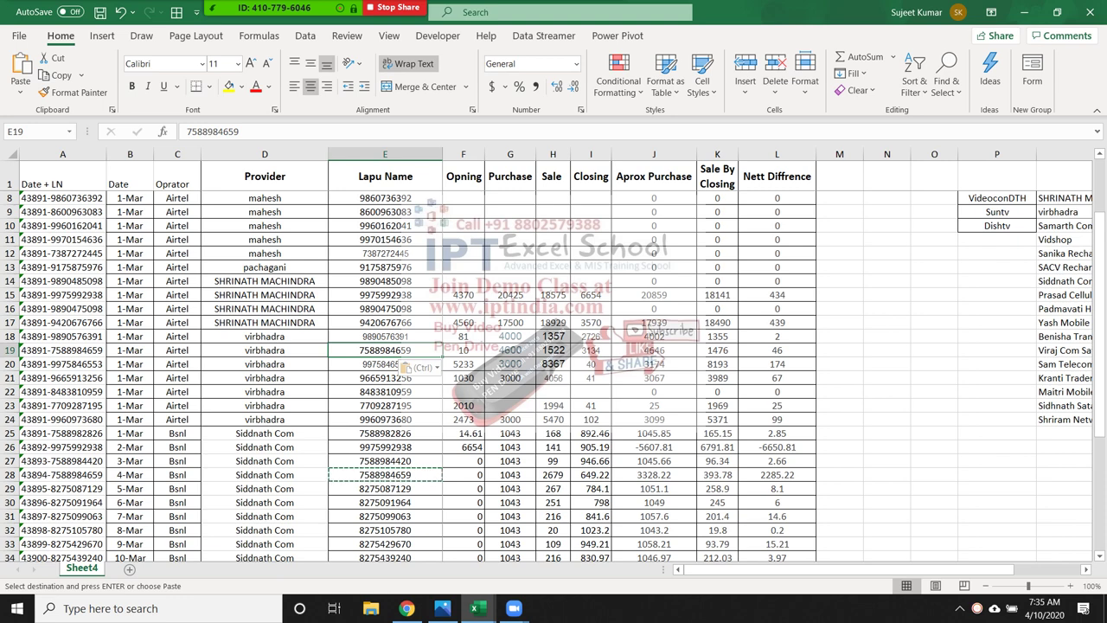
{"action": "key", "text": "Left"}
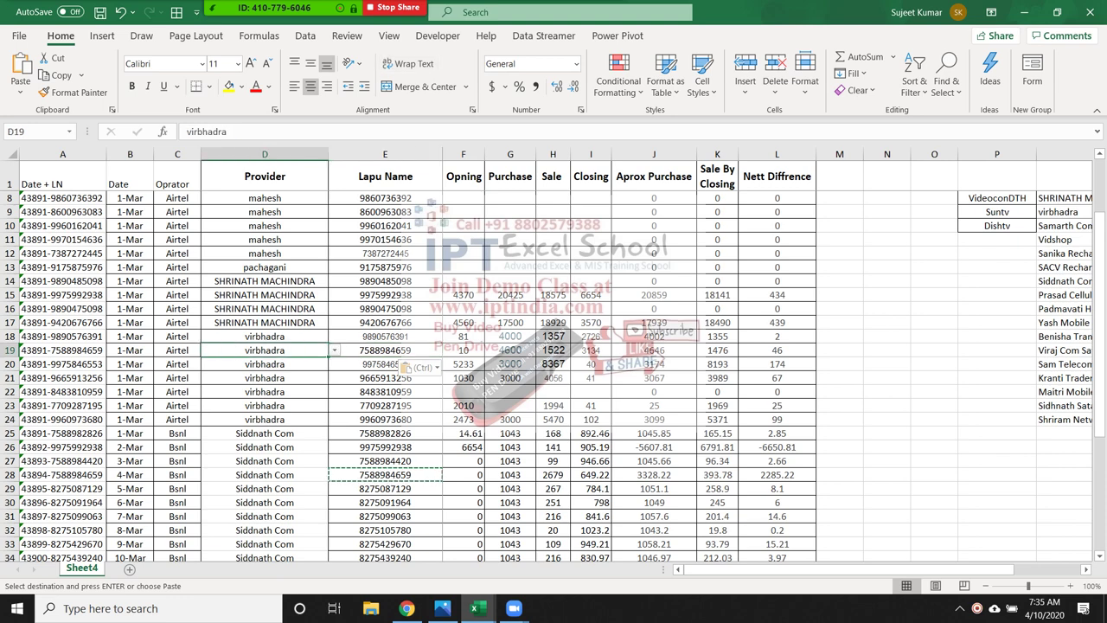
{"action": "key", "text": "Left"}
{"action": "key", "text": "Left"}
{"action": "key", "text": "Down"}
{"action": "key", "text": "Down"}
{"action": "key", "text": "Down"}
{"action": "key", "text": "Down"}
{"action": "key", "text": "Down"}
{"action": "key", "text": "Down"}
{"action": "key", "text": "Down"}
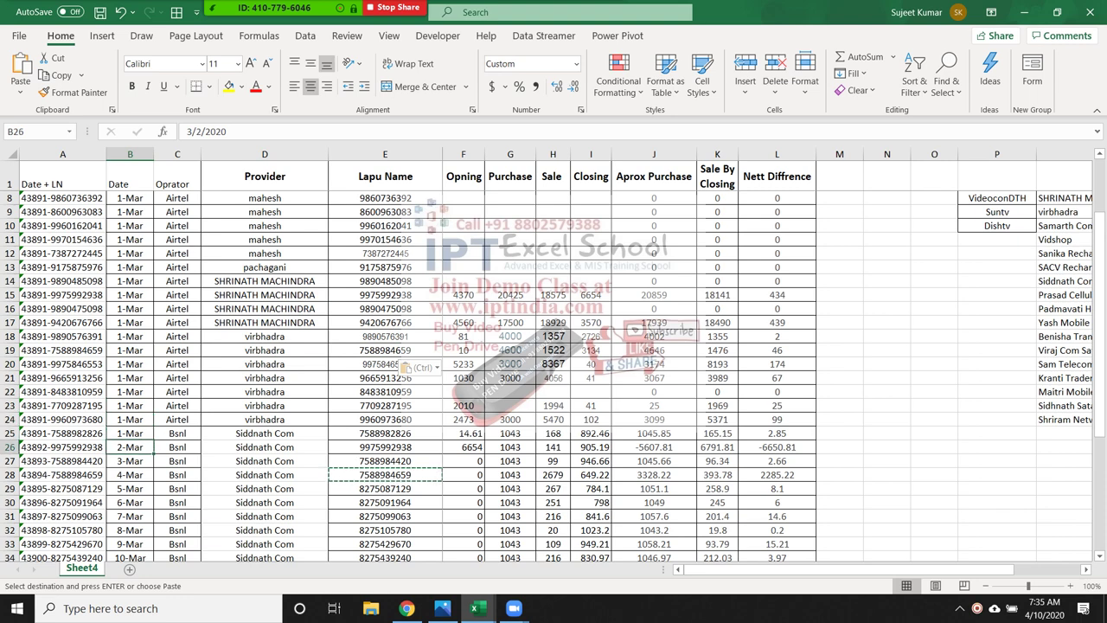
{"action": "key", "text": "Down"}
{"action": "key", "text": "Up"}
{"action": "key", "text": "Up"}
{"action": "key", "text": "Up"}
{"action": "key", "text": "Up"}
{"action": "key", "text": "Up"}
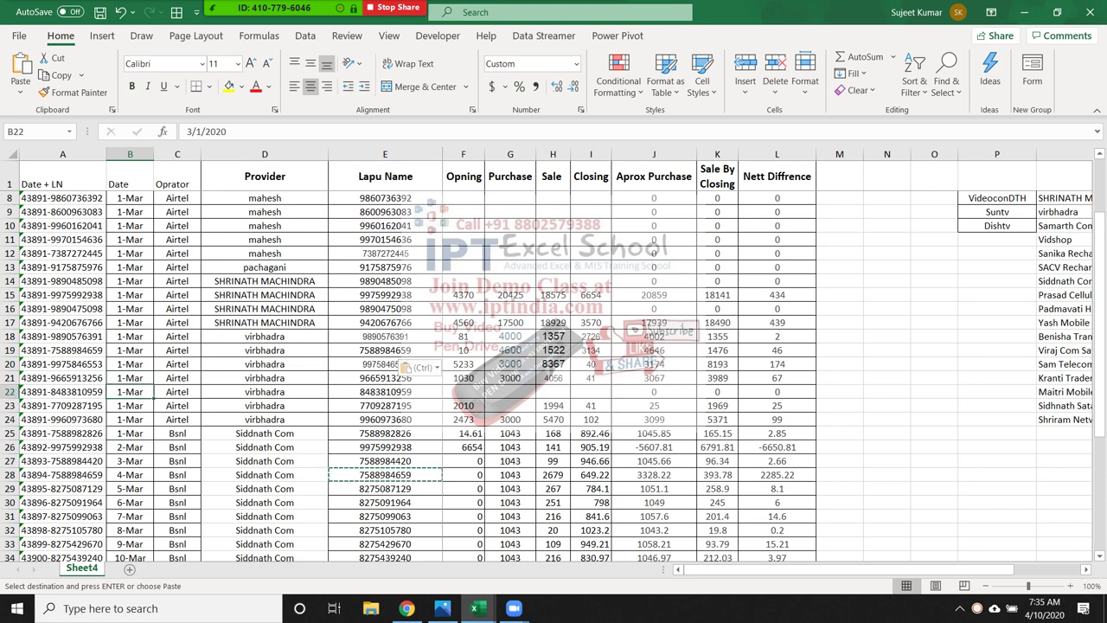
{"action": "left_click", "coordinate": [385, 447]}
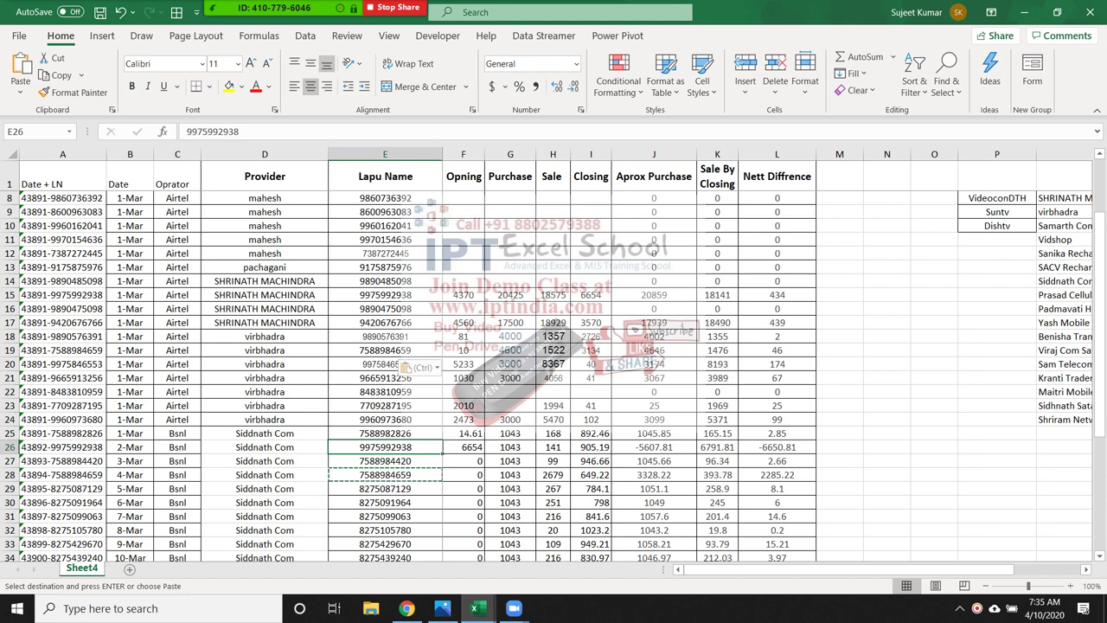
{"action": "key", "text": "ctrl+v"}
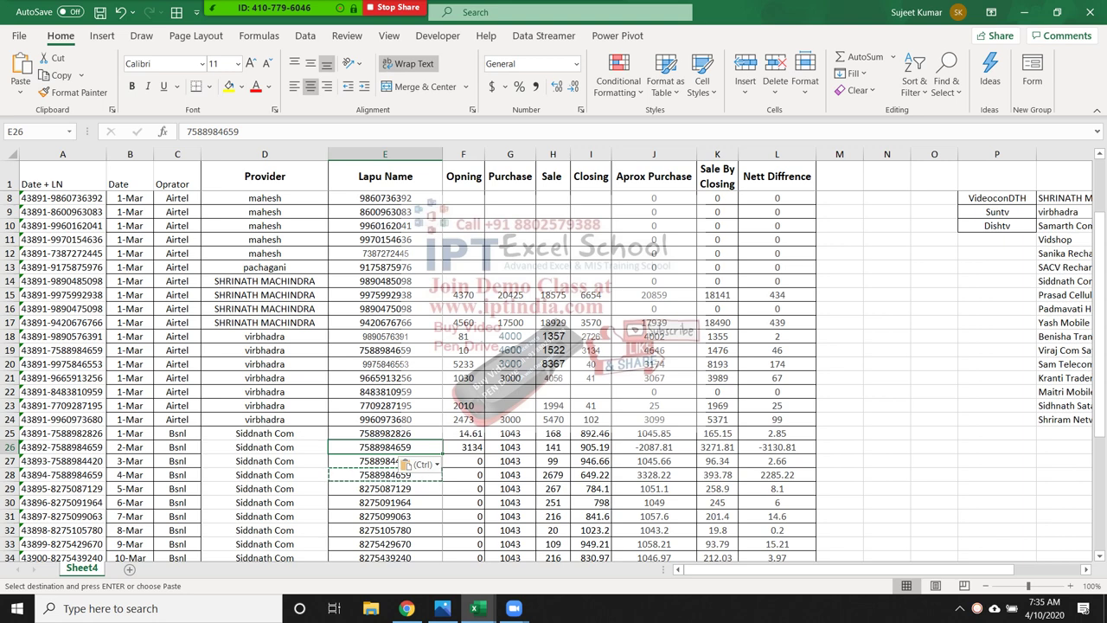
{"action": "left_click", "coordinate": [463, 475]}
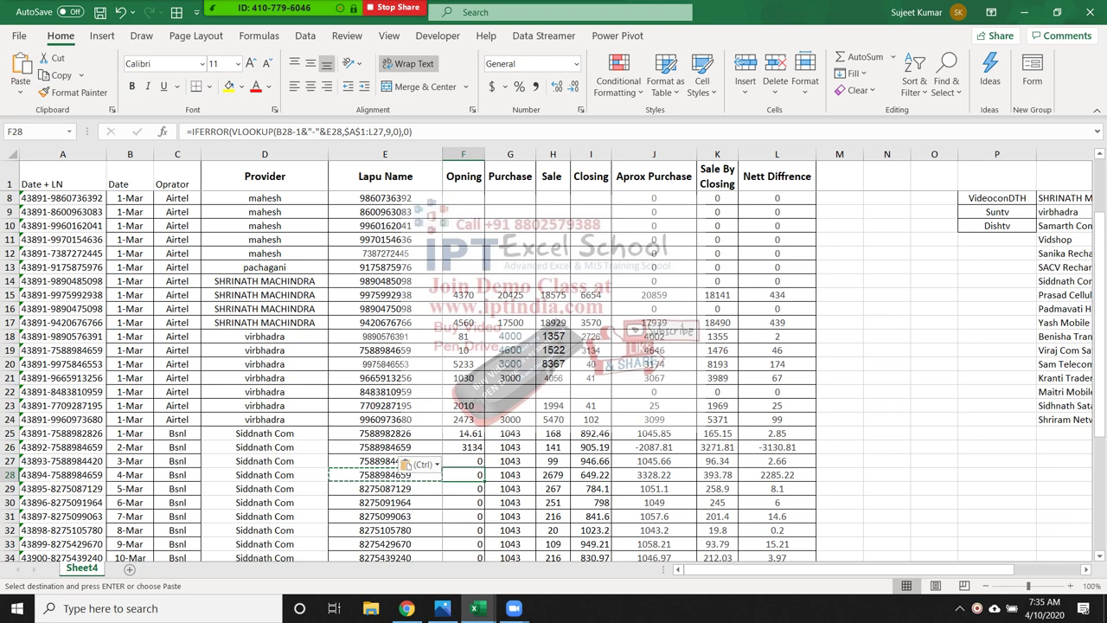
{"action": "left_click", "coordinate": [385, 475]}
{"action": "key", "text": "Escape"}
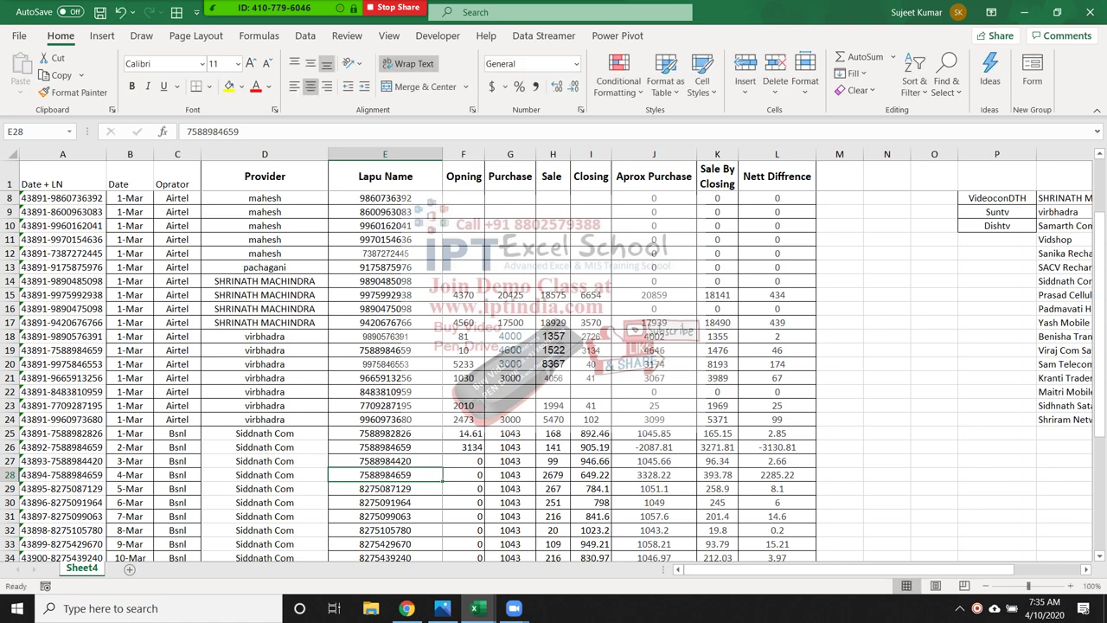
{"action": "left_click", "coordinate": [385, 461]}
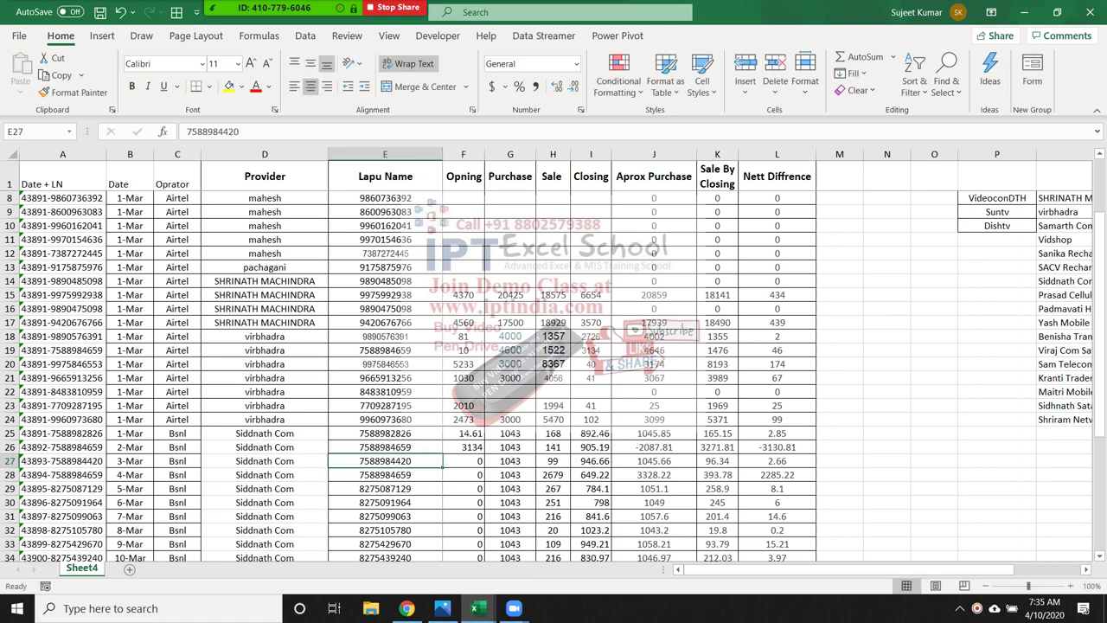
{"action": "left_click", "coordinate": [385, 447]}
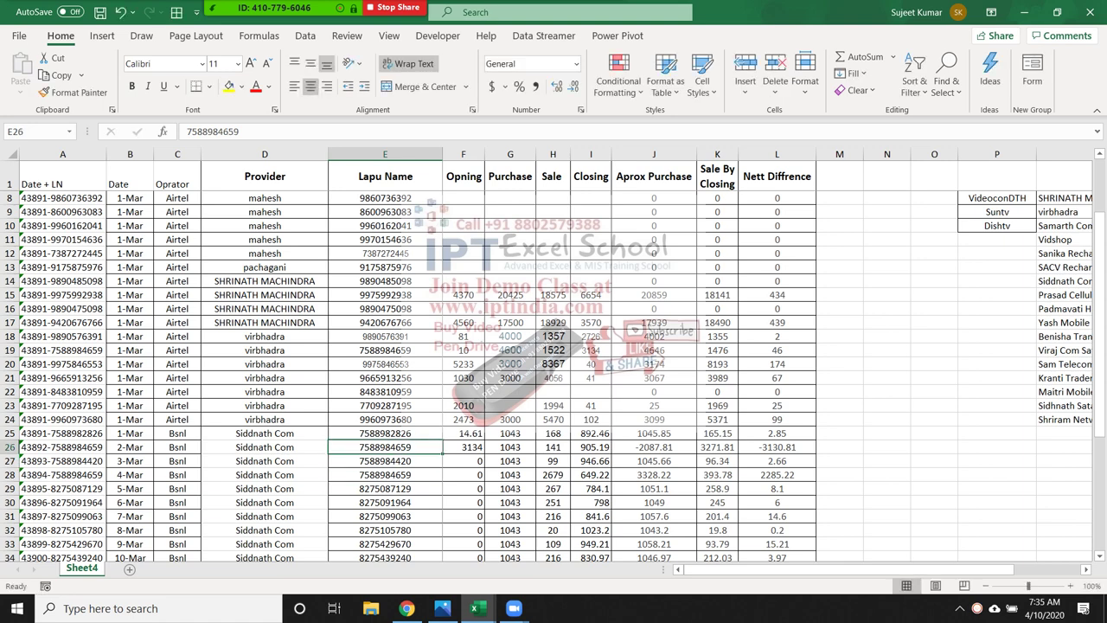
{"action": "key", "text": "Left"}
{"action": "key", "text": "Left"}
{"action": "key", "text": "Left"}
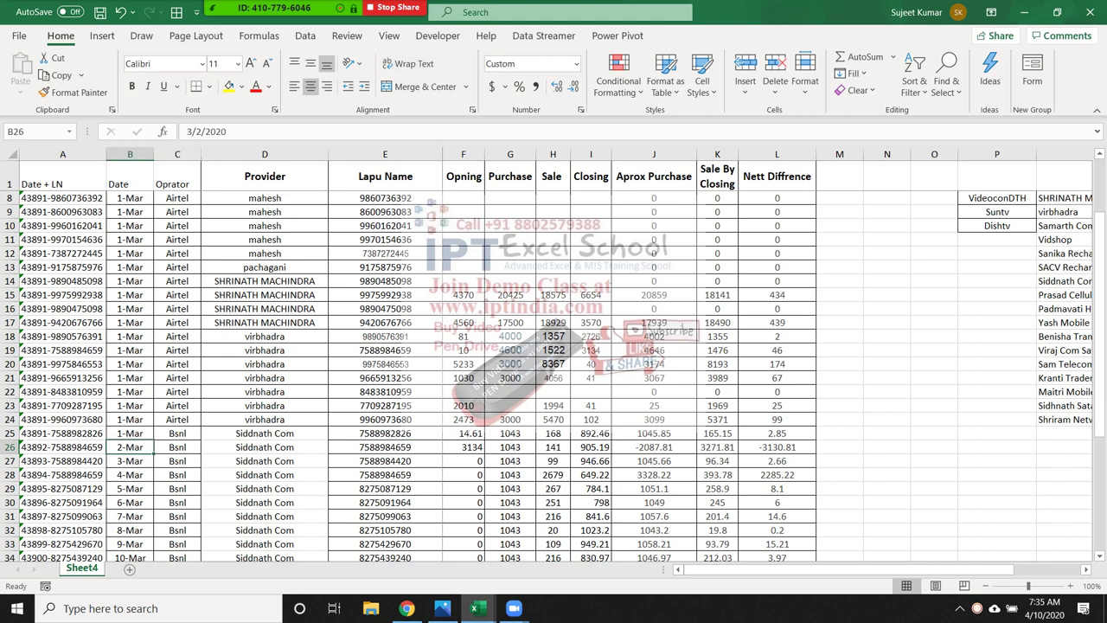
{"action": "type", "text": "3/1"}
{"action": "key", "text": "Return"}
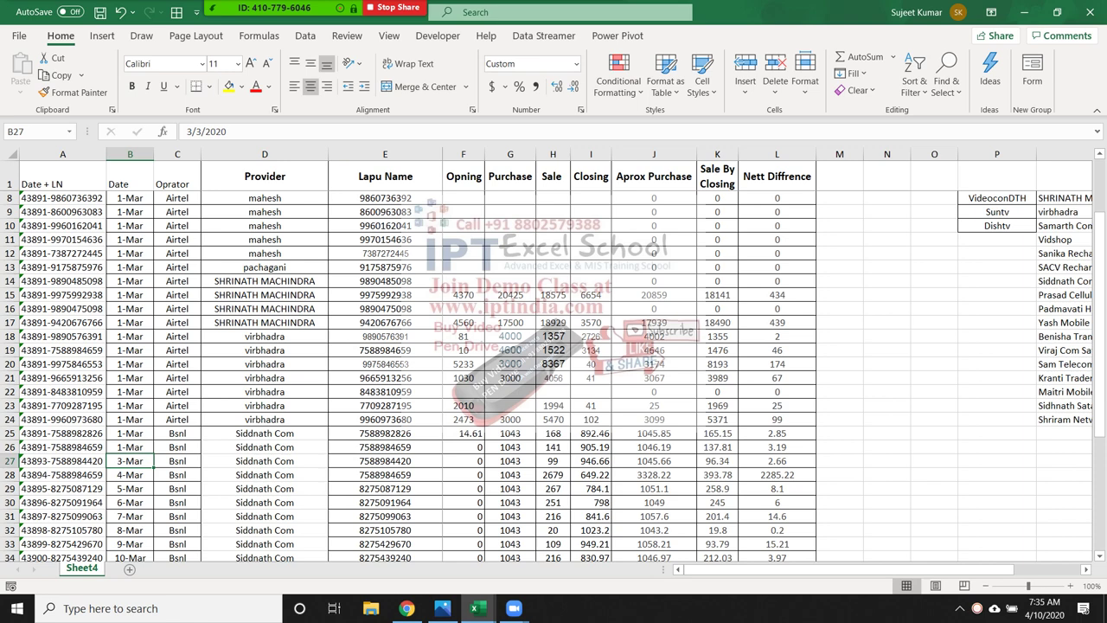
{"action": "key", "text": "ctrl+z"}
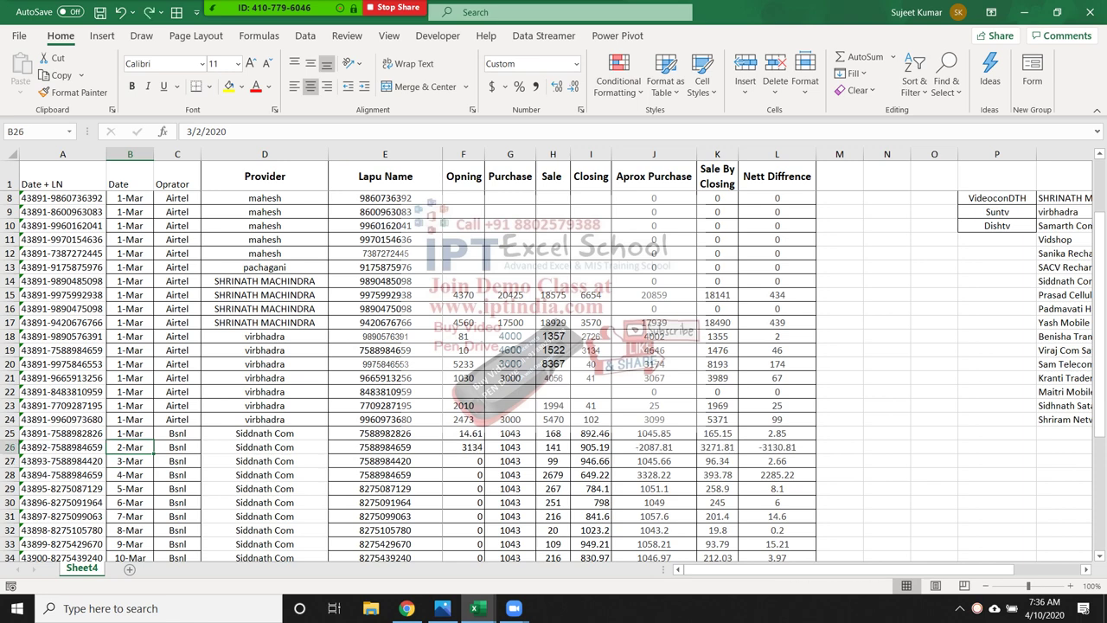
{"action": "left_click", "coordinate": [130, 461]}
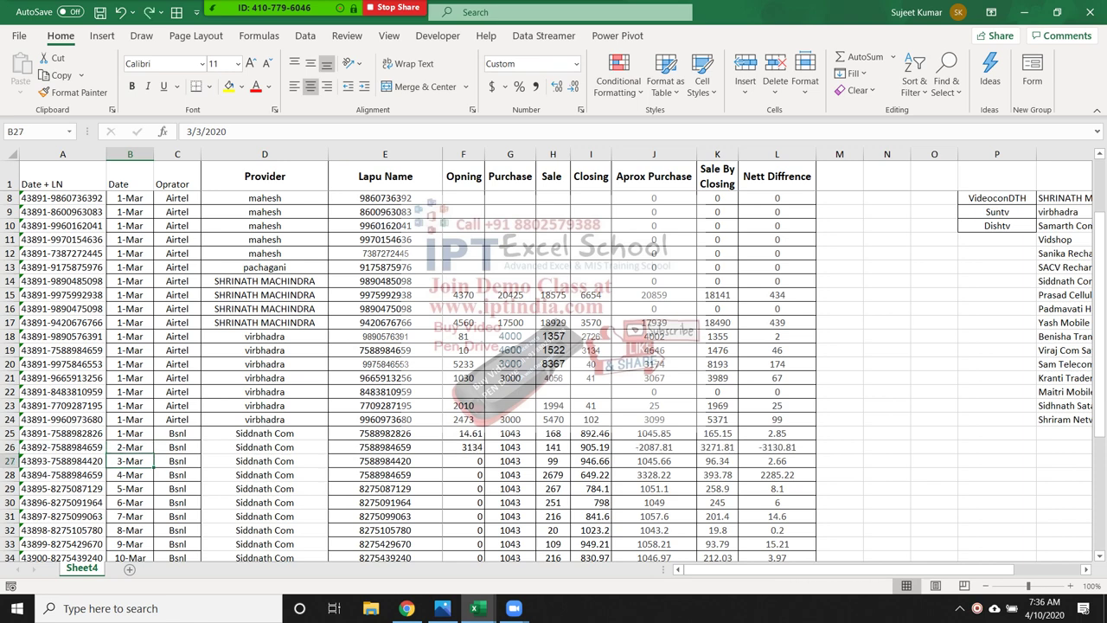
{"action": "left_click", "coordinate": [462, 447]}
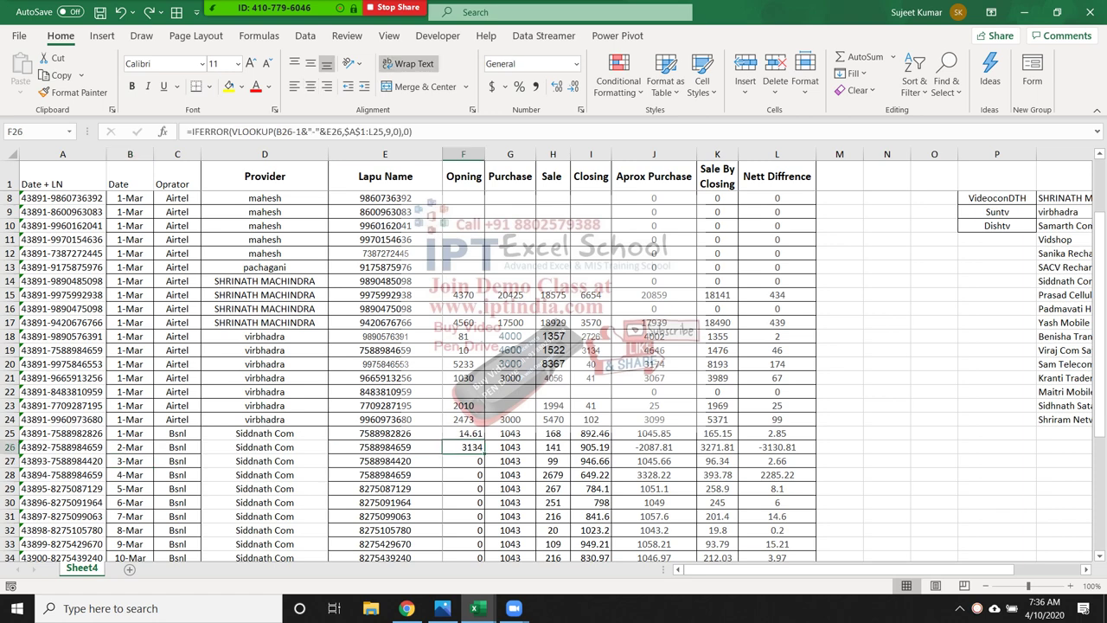
{"action": "left_click", "coordinate": [463, 461]}
{"action": "scroll", "coordinate": [553, 376], "scroll_direction": "down", "scroll_amount": 1}
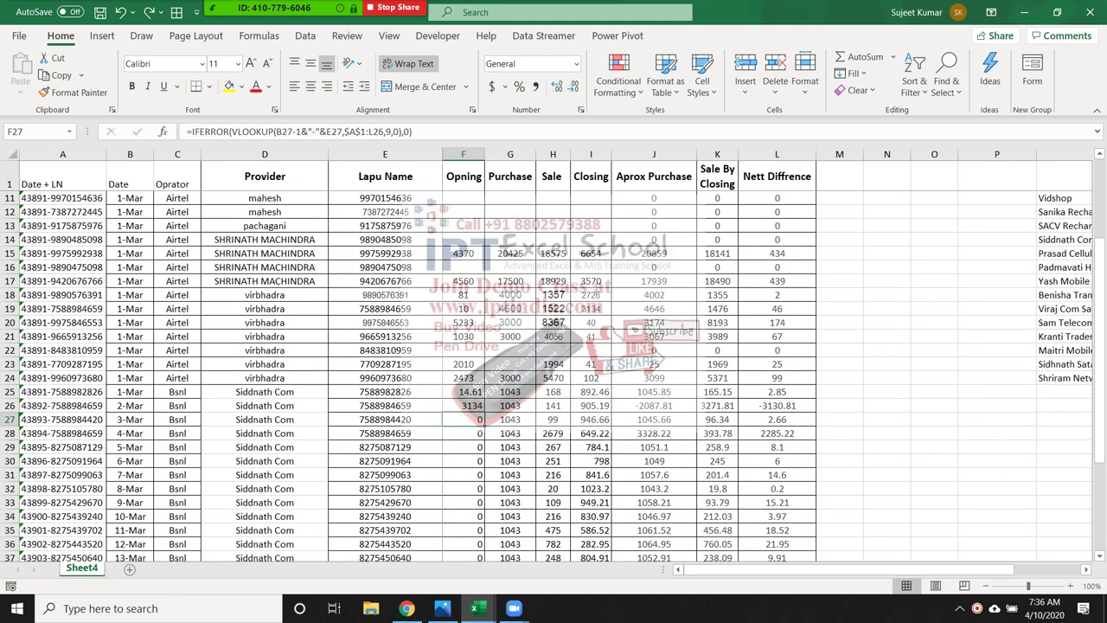
{"action": "left_click", "coordinate": [462, 433]}
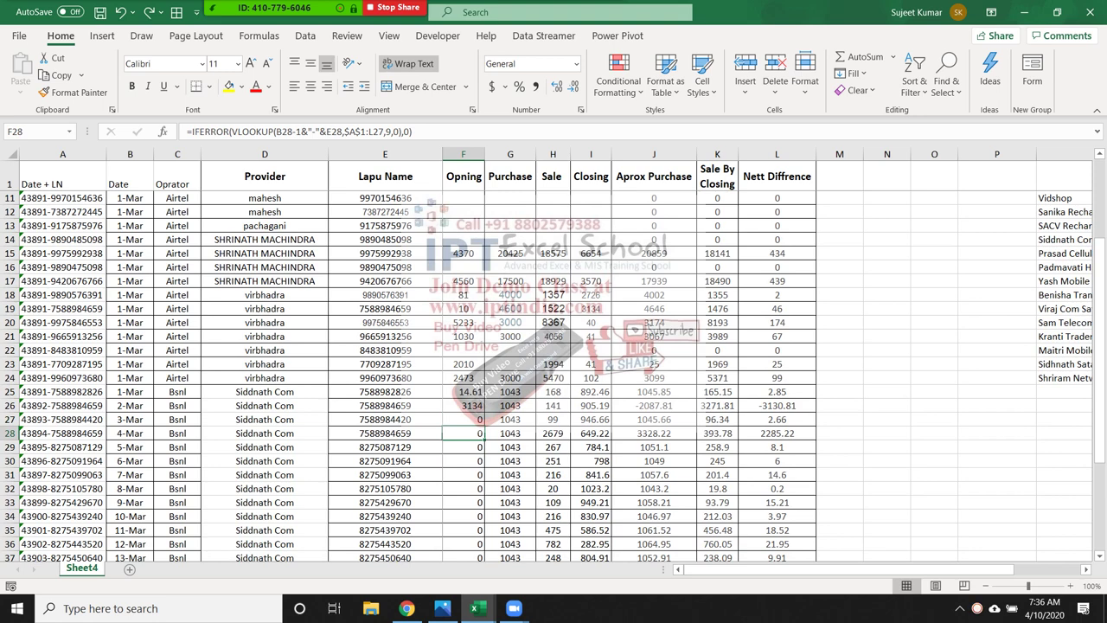
{"action": "left_click", "coordinate": [130, 502]}
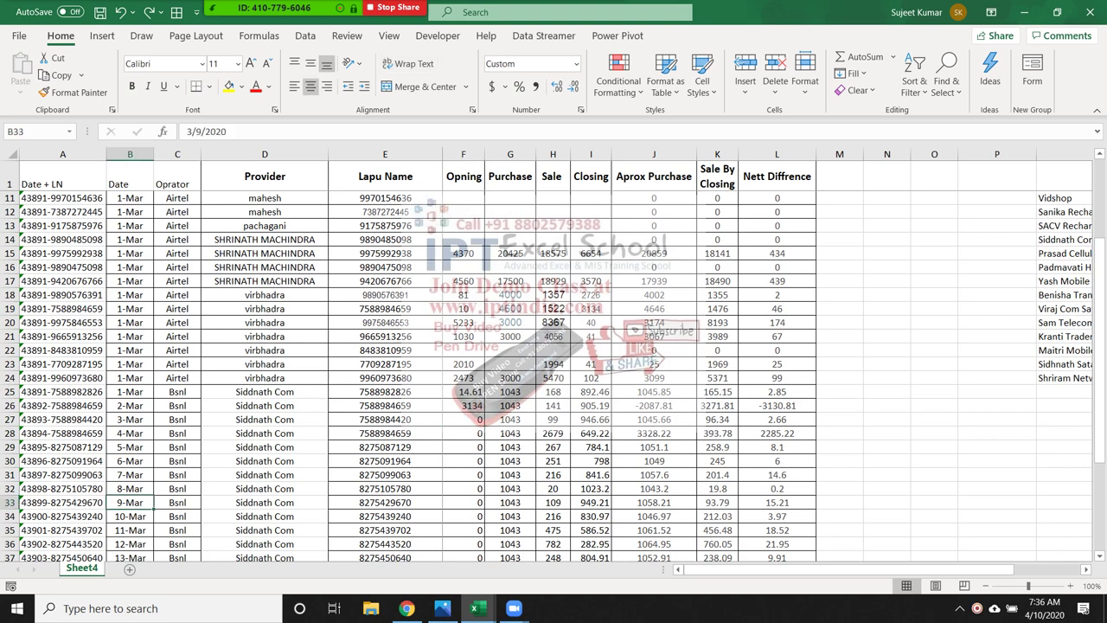
{"action": "left_click", "coordinate": [385, 502]}
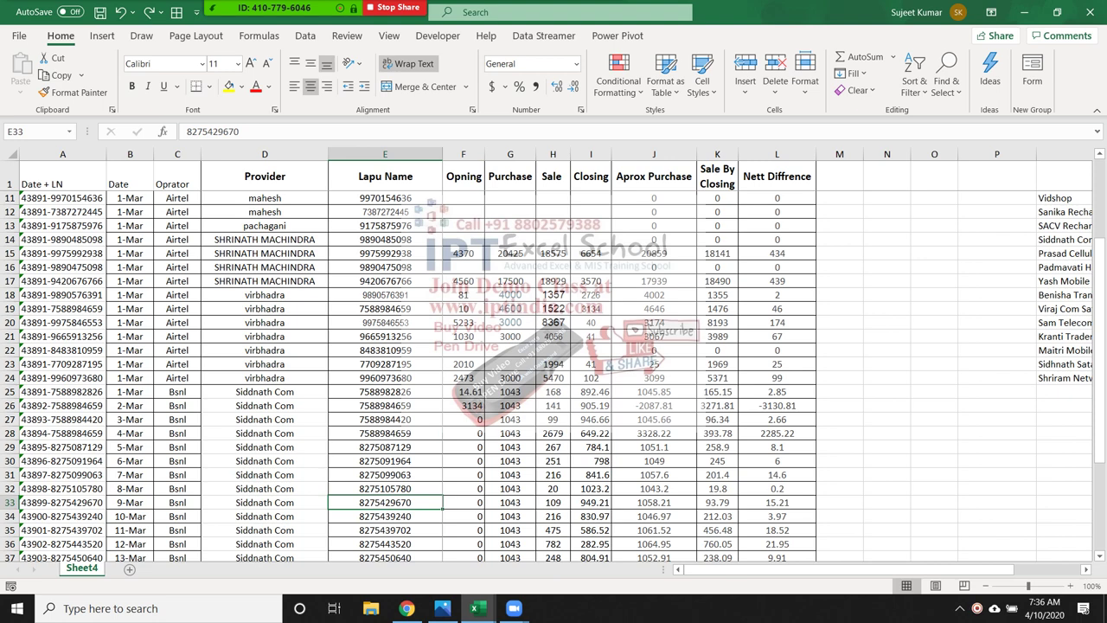
{"action": "key", "text": "ctrl+c"}
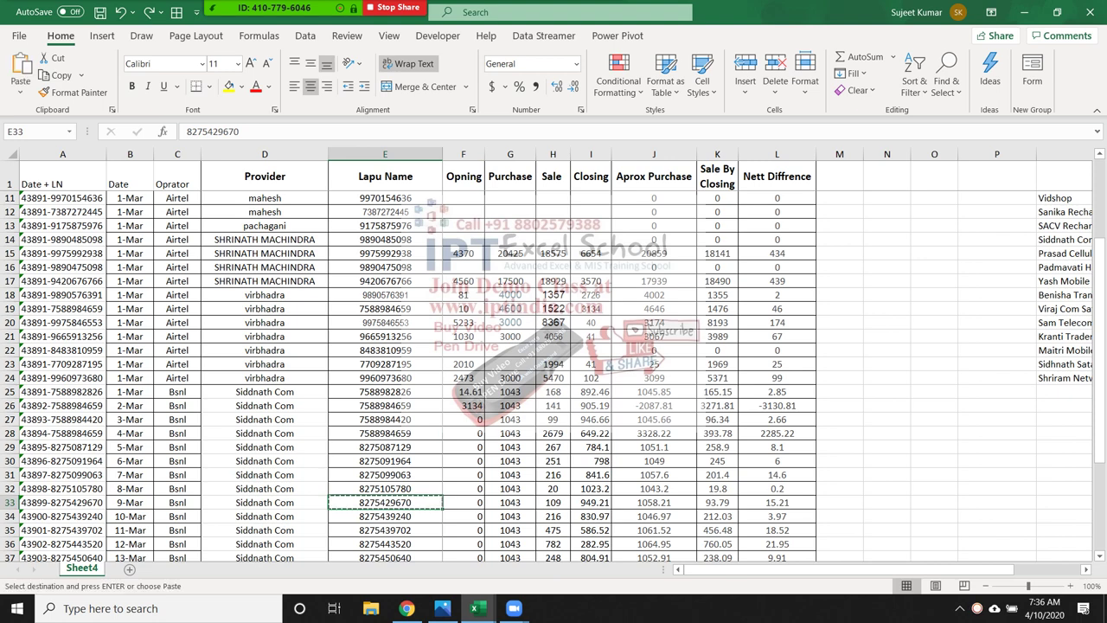
{"action": "scroll", "coordinate": [553, 346], "scroll_direction": "up", "scroll_amount": 3}
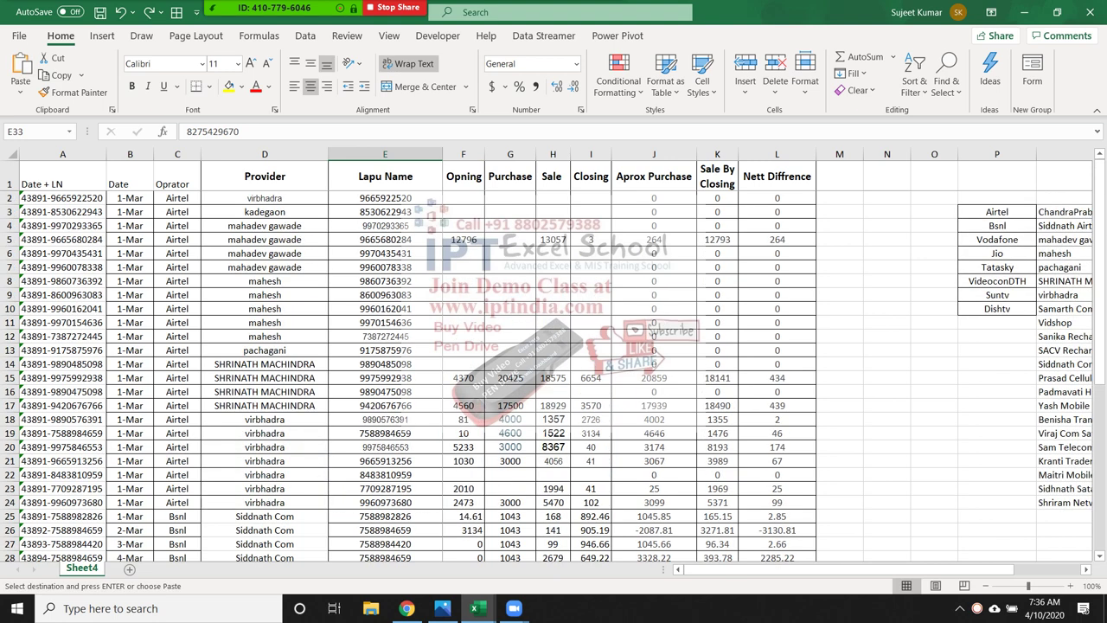
{"action": "left_click", "coordinate": [384, 378]}
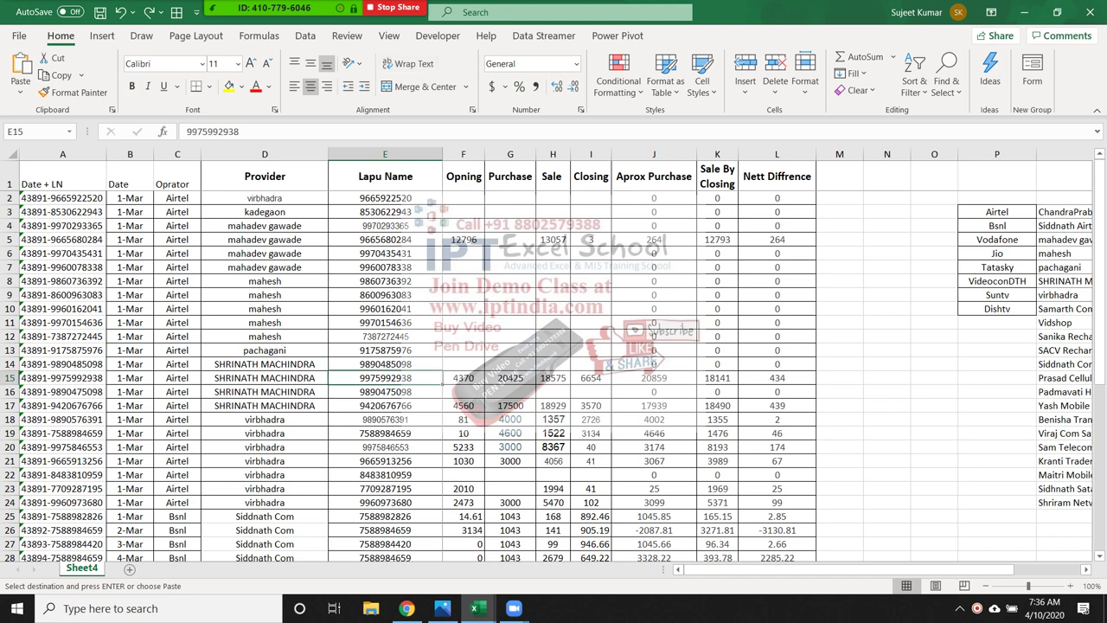
{"action": "key", "text": "ctrl+v"}
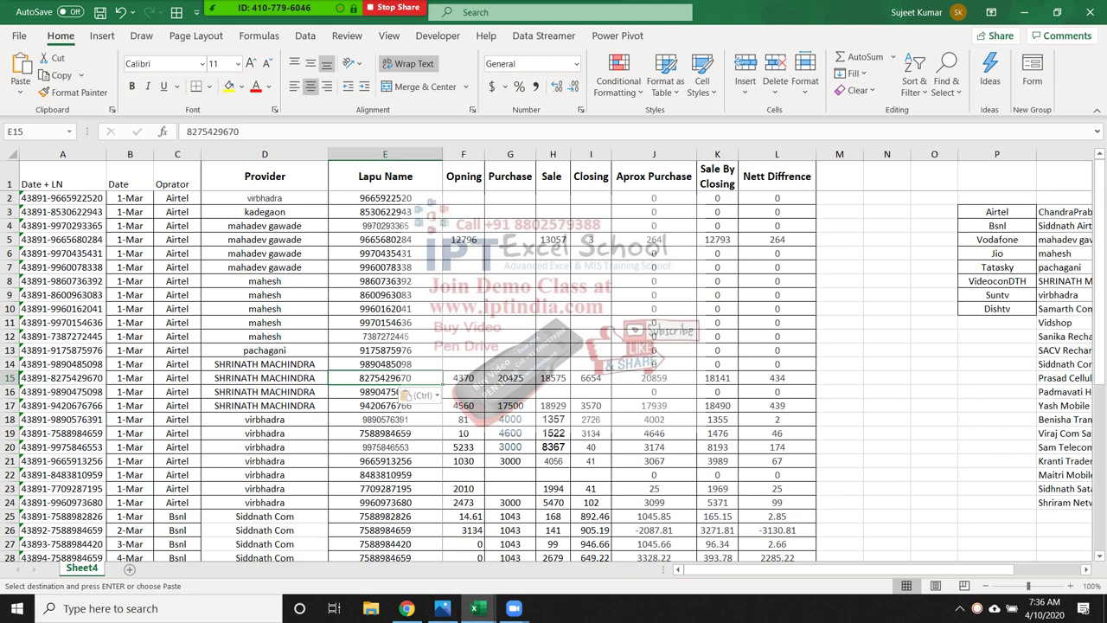
Change B15's date to 8-Mar and confirm F33's Opning now shows 6654.
{"action": "left_click", "coordinate": [130, 378]}
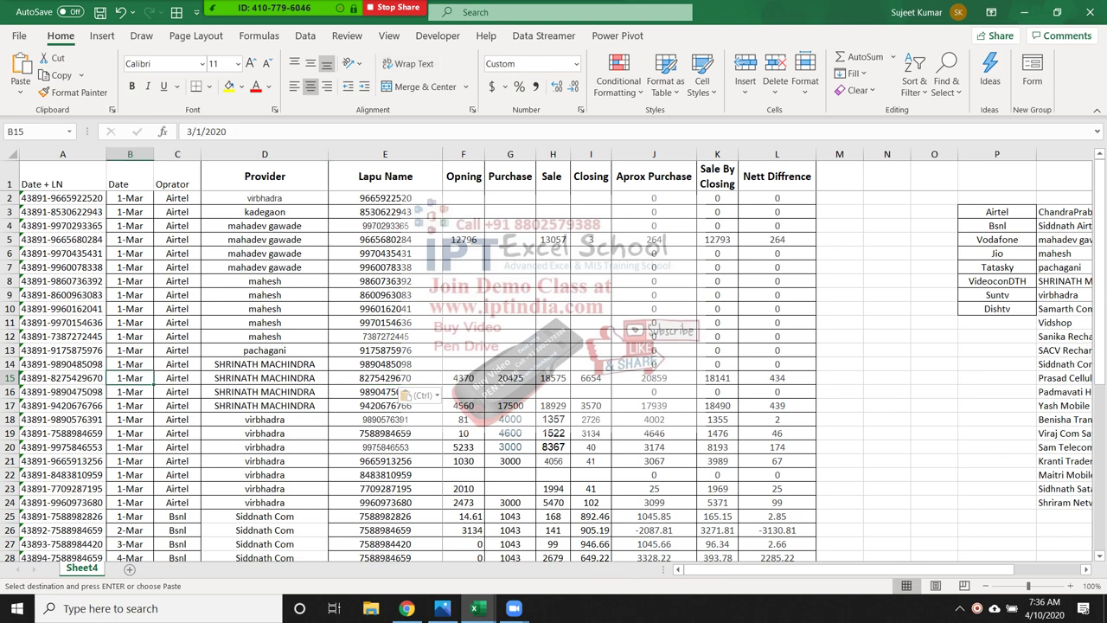
{"action": "type", "text": "3/8"}
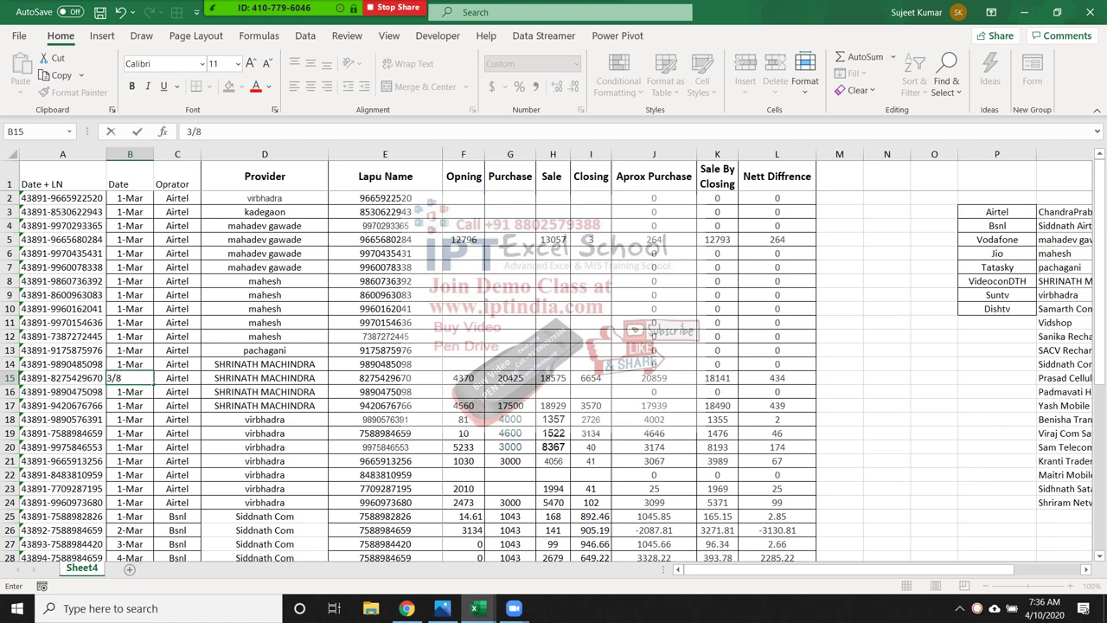
{"action": "key", "text": "ctrl+Return"}
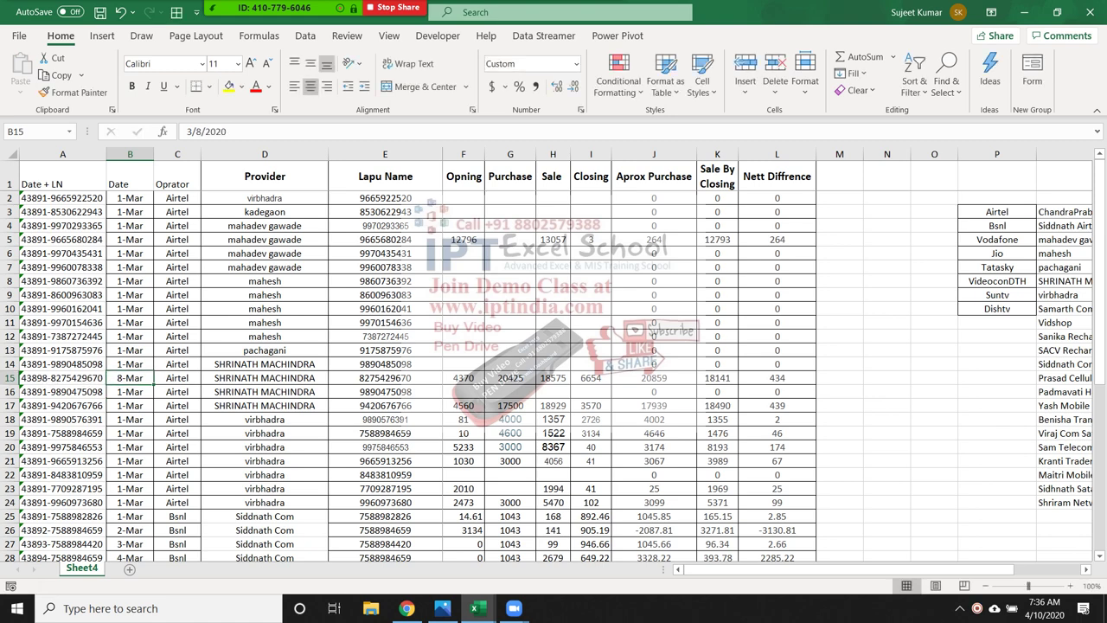
{"action": "scroll", "coordinate": [553, 364], "scroll_direction": "down", "scroll_amount": 3}
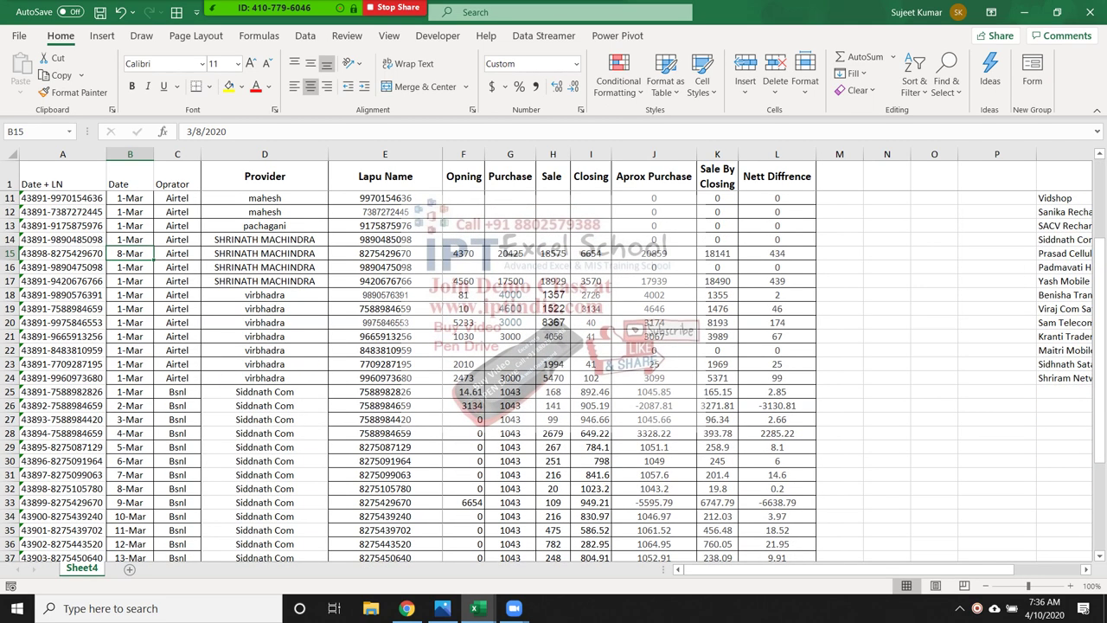
{"action": "left_click", "coordinate": [463, 502]}
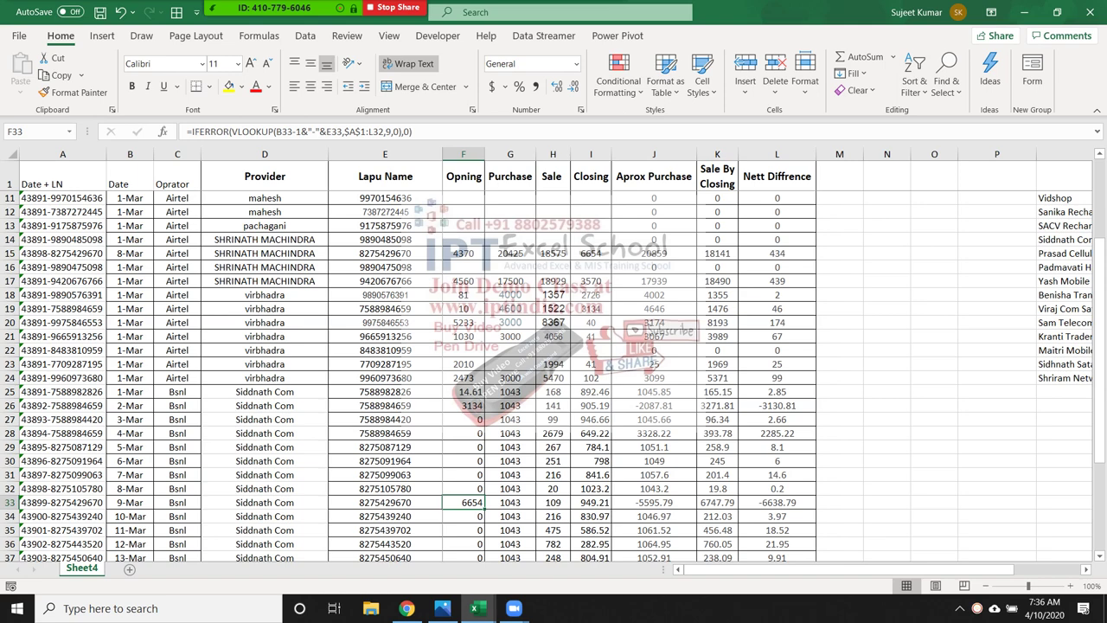
{"action": "key", "text": "Left"}
{"action": "key", "text": "shift+Left"}
{"action": "key", "text": "shift+Left"}
{"action": "key", "text": "shift+Left"}
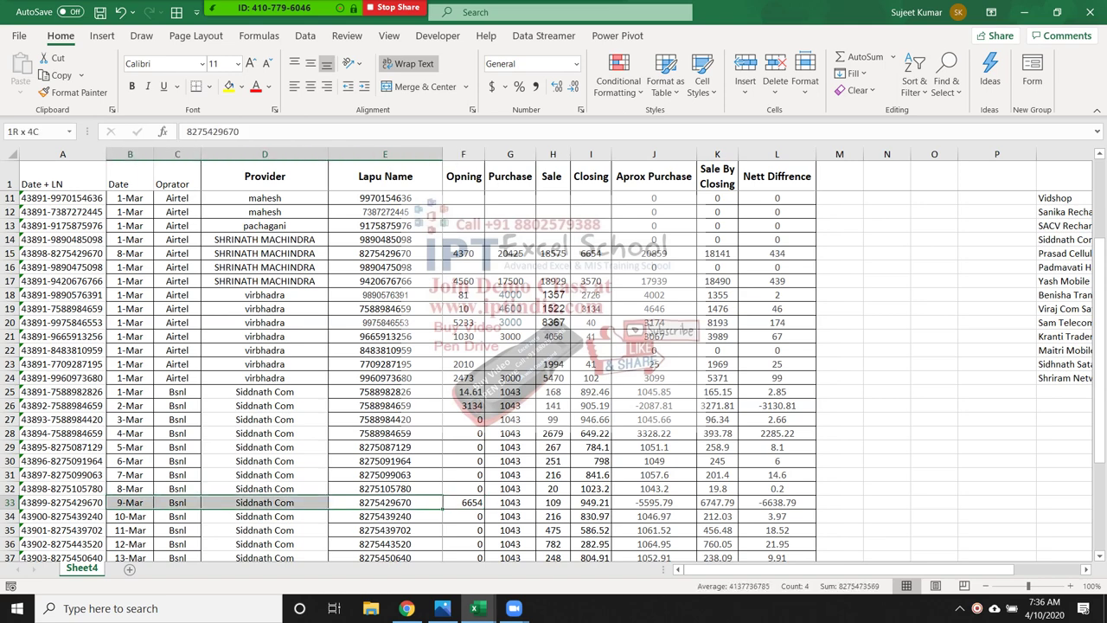
{"action": "key", "text": "ctrl+e"}
{"action": "key", "text": "Right"}
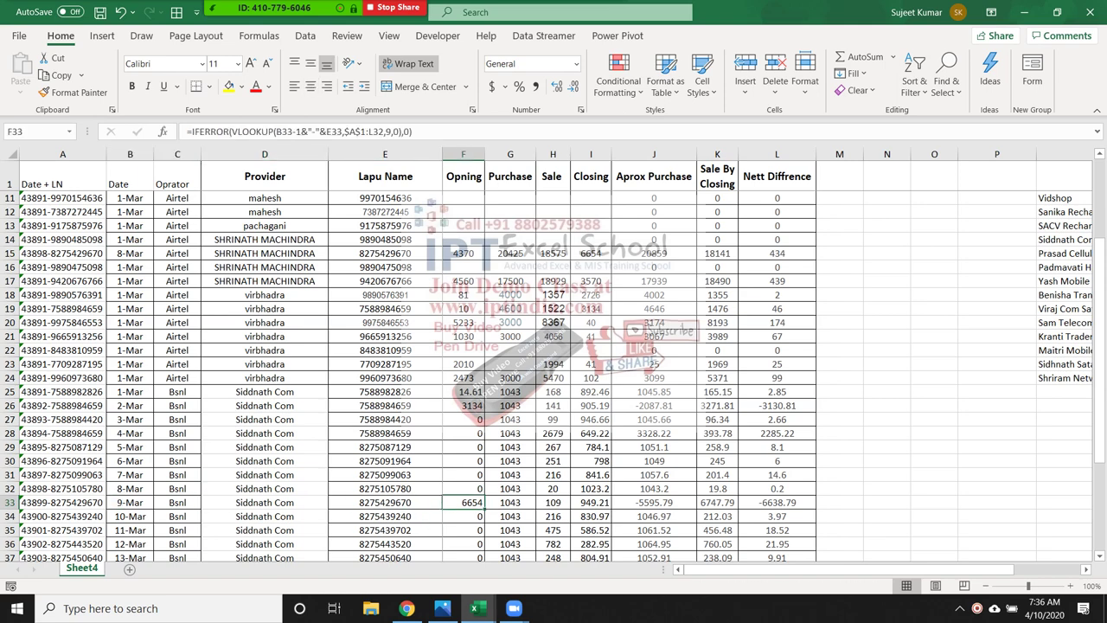
{"action": "scroll", "coordinate": [553, 363], "scroll_direction": "down", "scroll_amount": 2}
{"action": "left_click", "coordinate": [385, 212]}
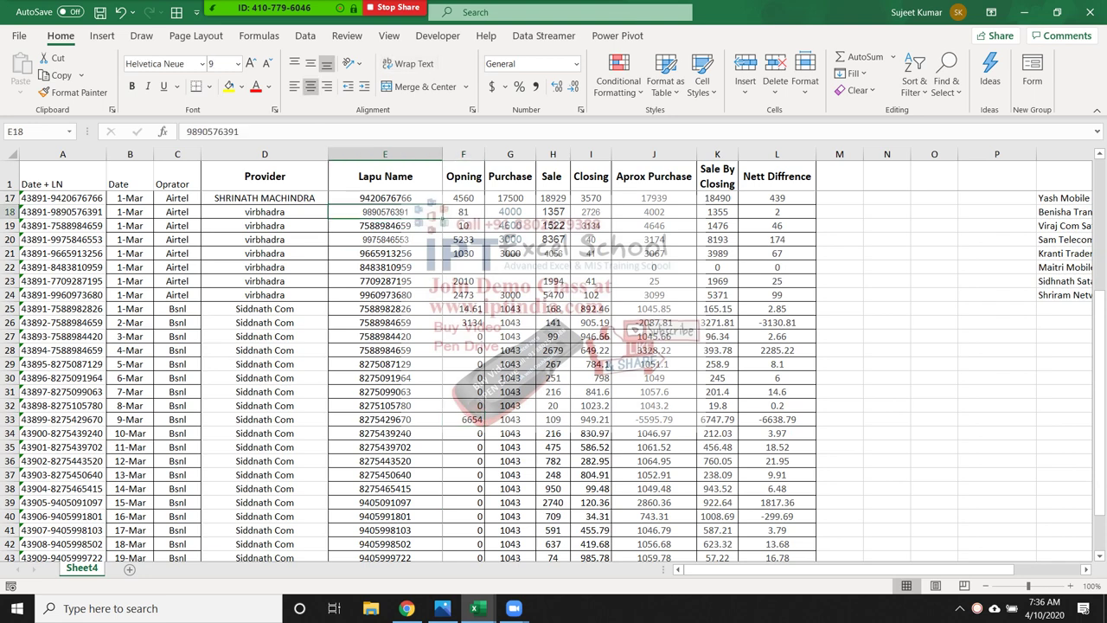
{"action": "left_click_drag", "start_coordinate": [130, 474], "coordinate": [385, 474]}
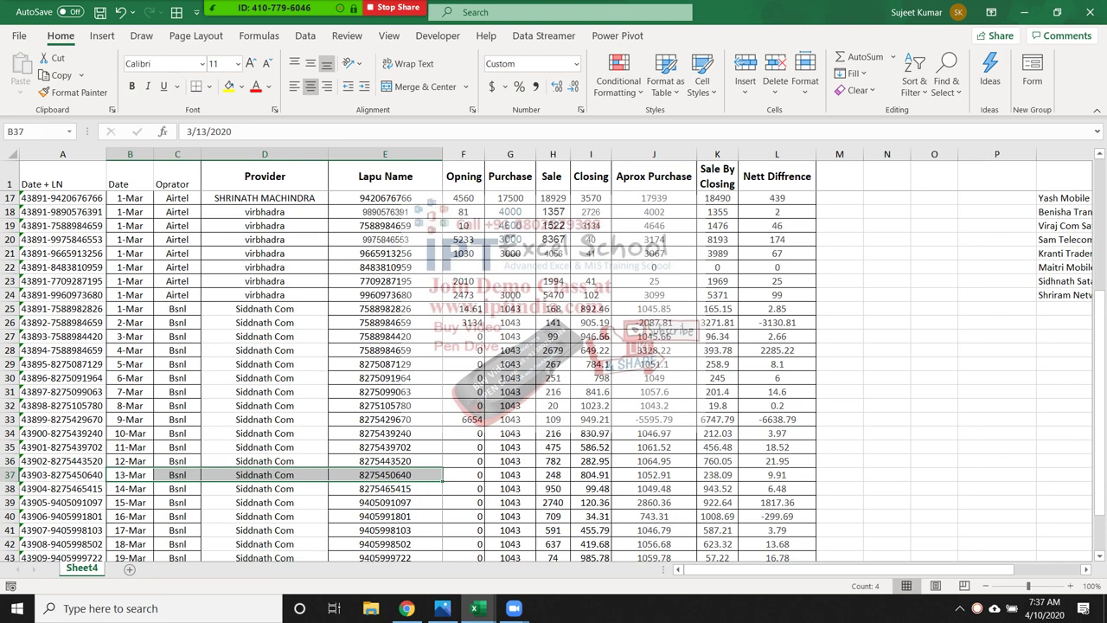
{"action": "left_click", "coordinate": [430, 476]}
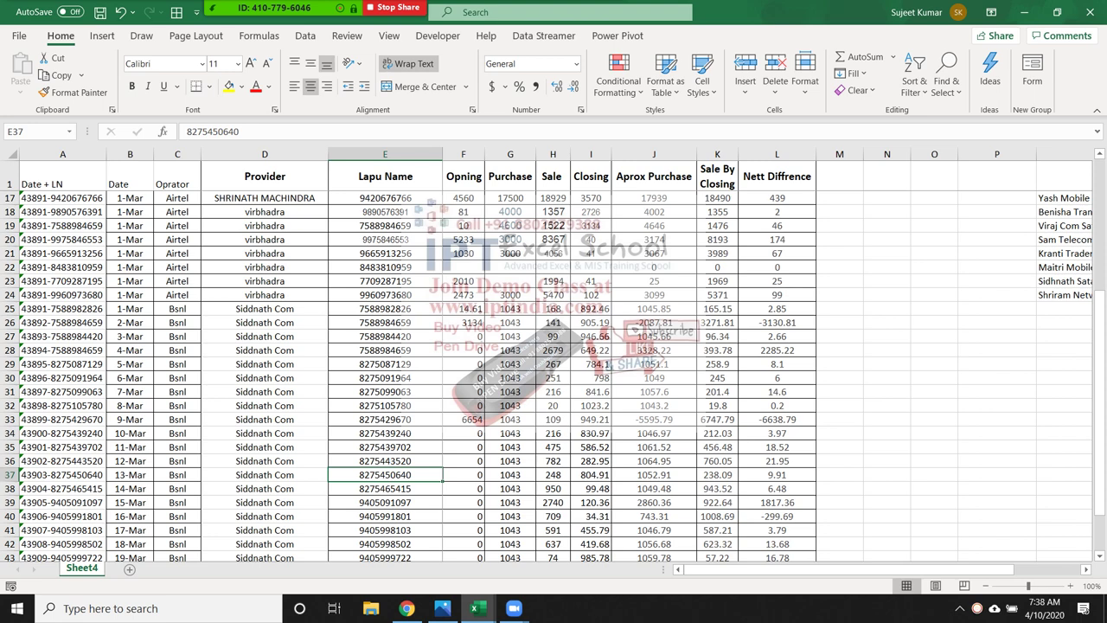
Switch to the City and State workbook and choose End Meeting from Zoom's More menu.
{"action": "key", "text": "ctrl+Tab"}
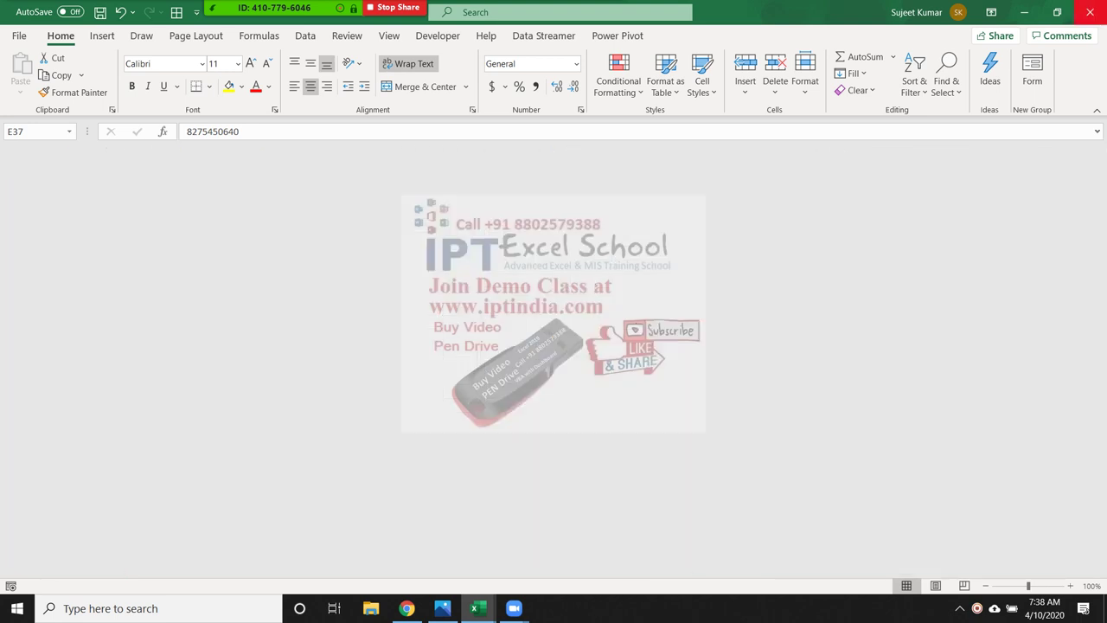
{"action": "left_click", "coordinate": [603, 18]}
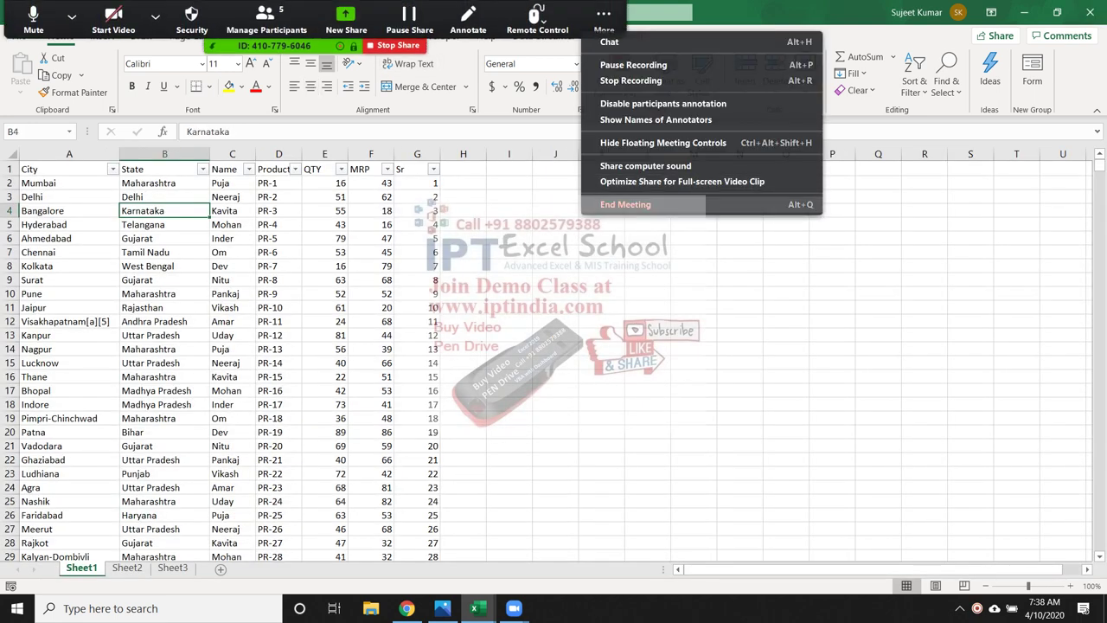
{"action": "left_click", "coordinate": [625, 204]}
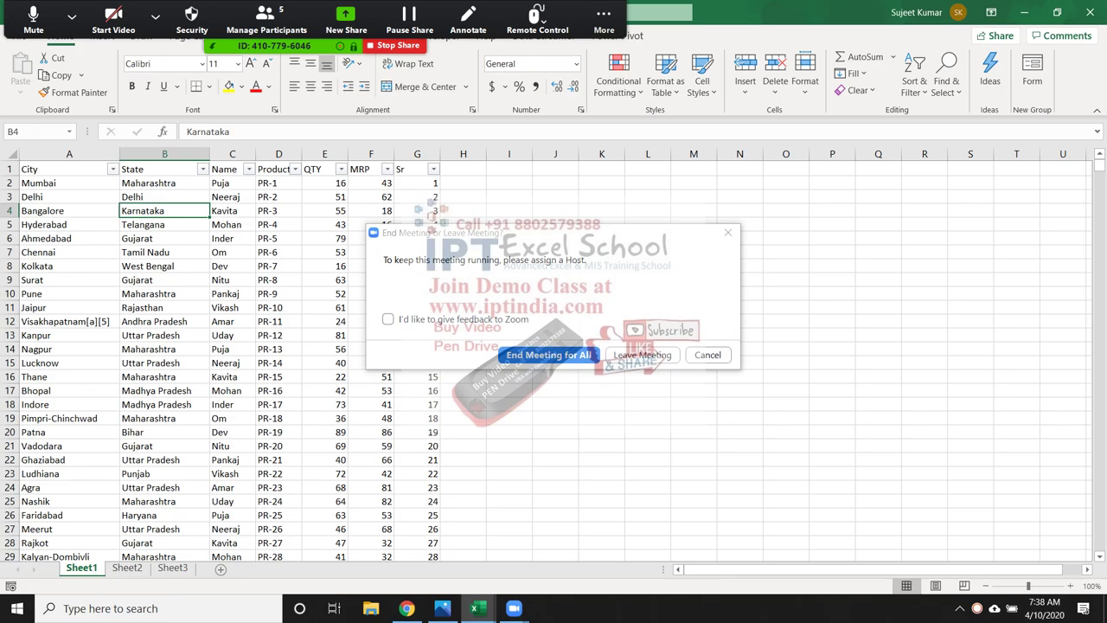